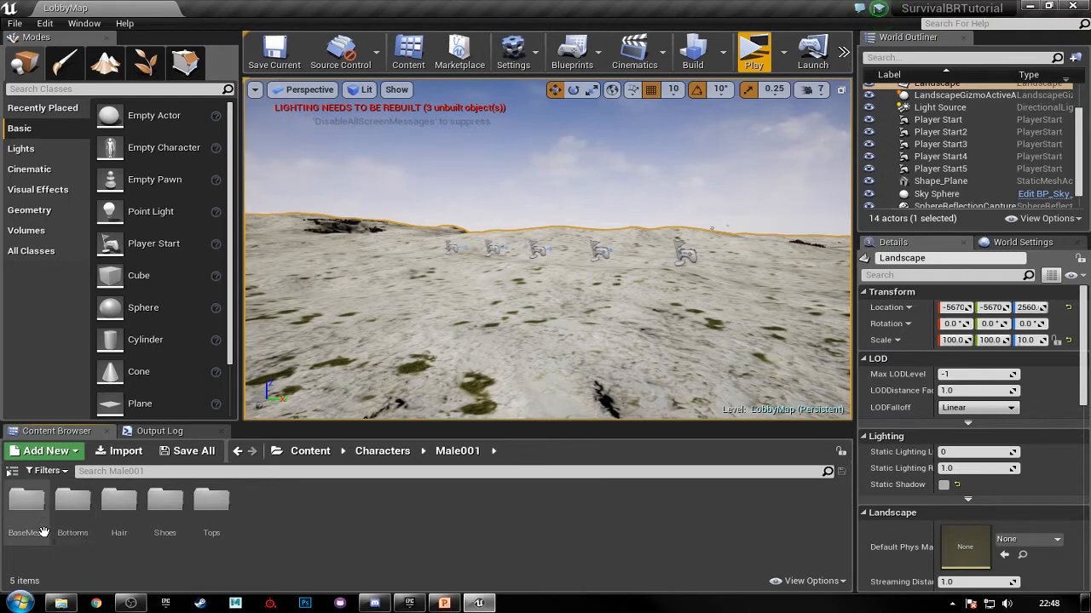
- Open the Male001BaseMesh_Skeleton asset in the BaseMesh folder and examine its bone hierarchy, retargeting setup and T-pose body
{"action": "double_click", "coordinate": [27, 503]}
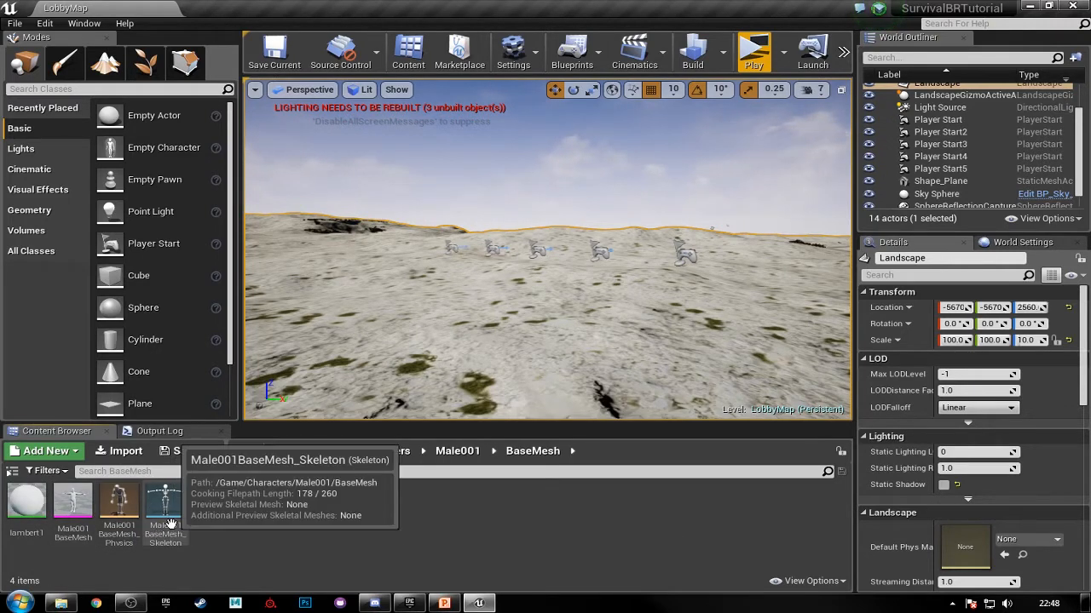
{"action": "double_click", "coordinate": [157, 528]}
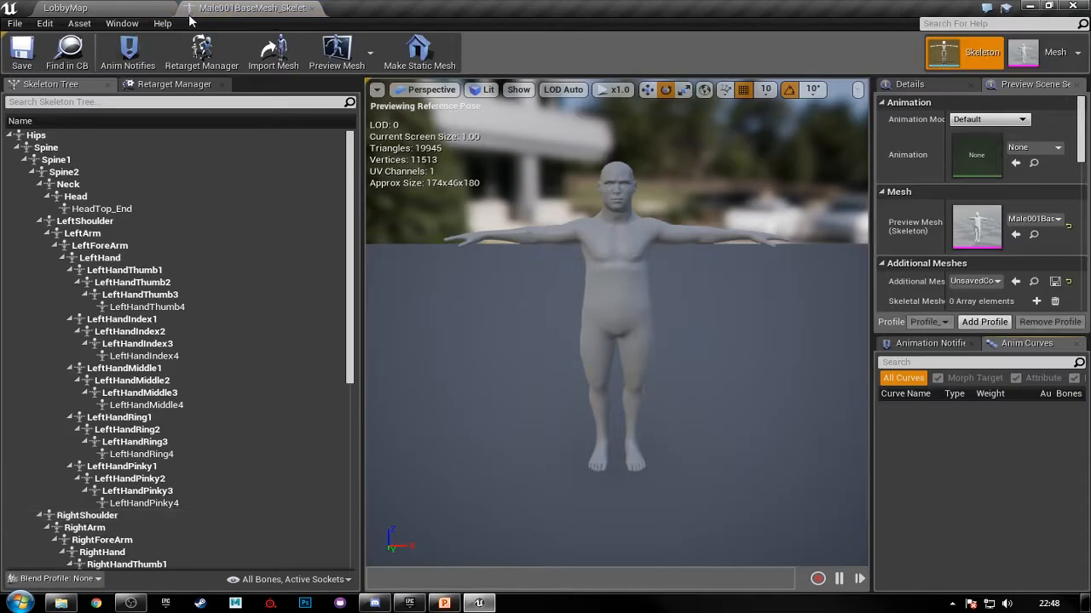
{"action": "left_click", "coordinate": [182, 82]}
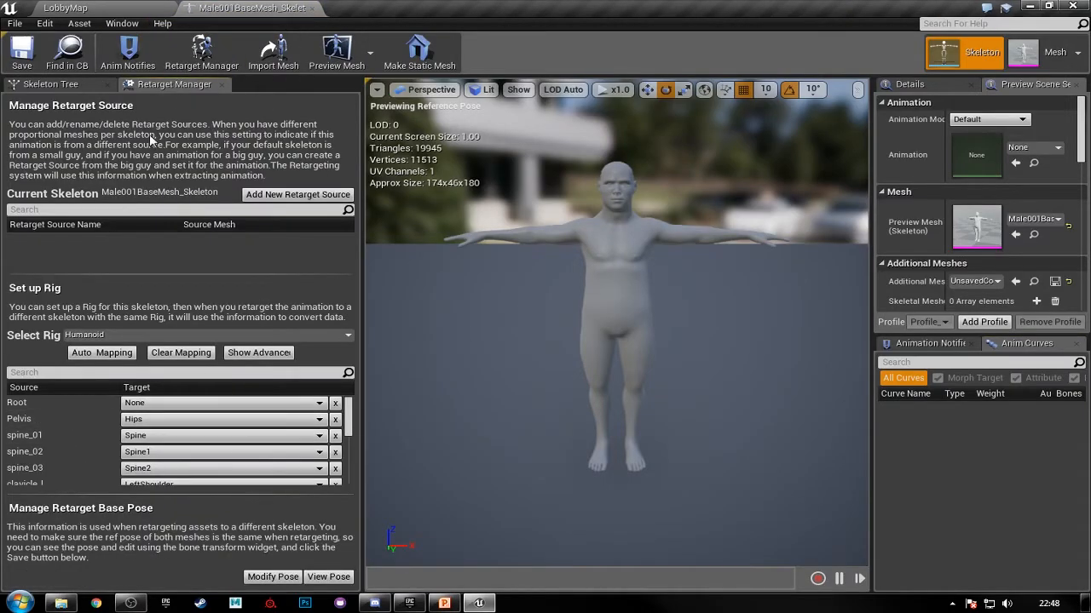
{"action": "left_click", "coordinate": [96, 86]}
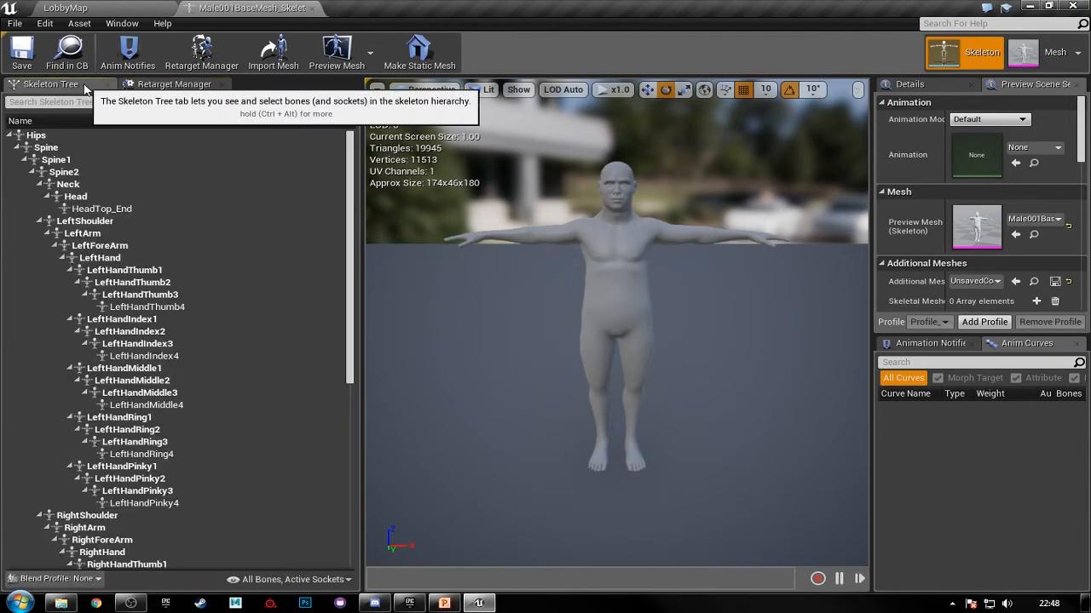
{"action": "left_click", "coordinate": [141, 11]}
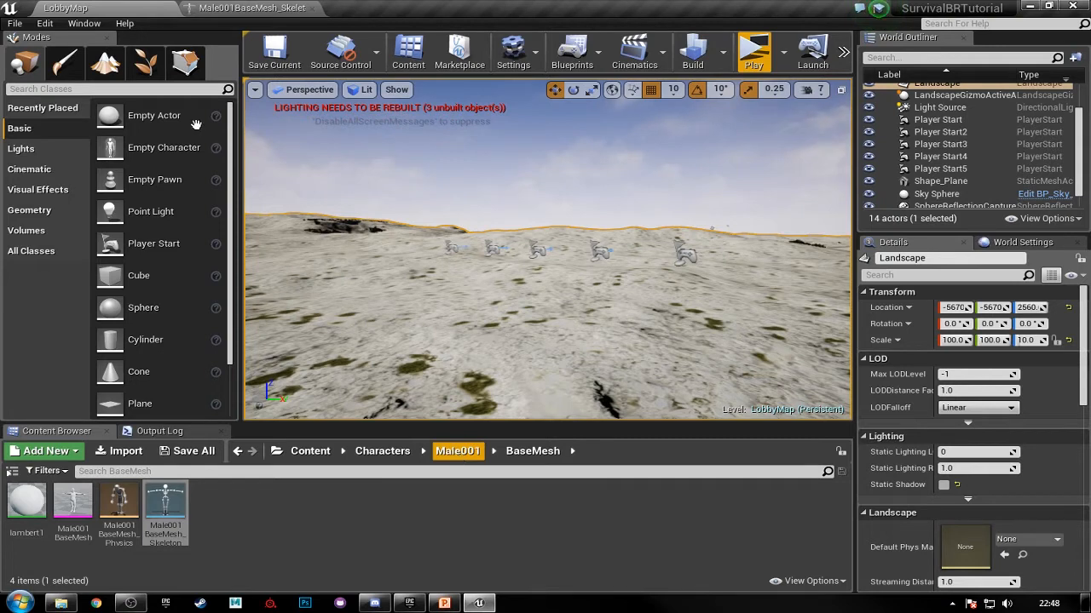
{"action": "left_click", "coordinate": [251, 7]}
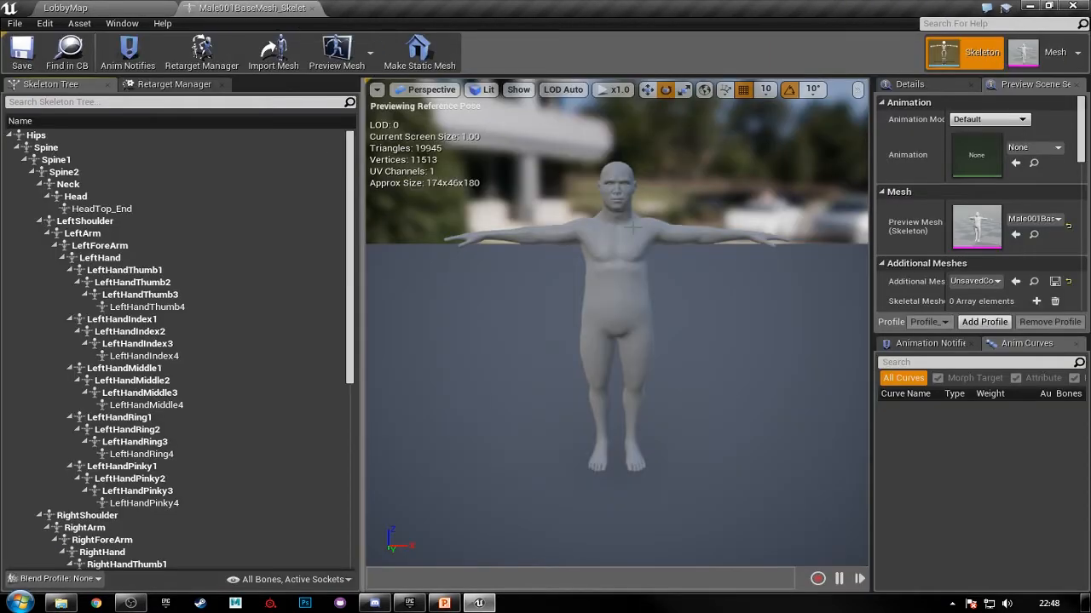
{"action": "scroll", "coordinate": [623, 241], "scroll_direction": "up", "scroll_amount": 4}
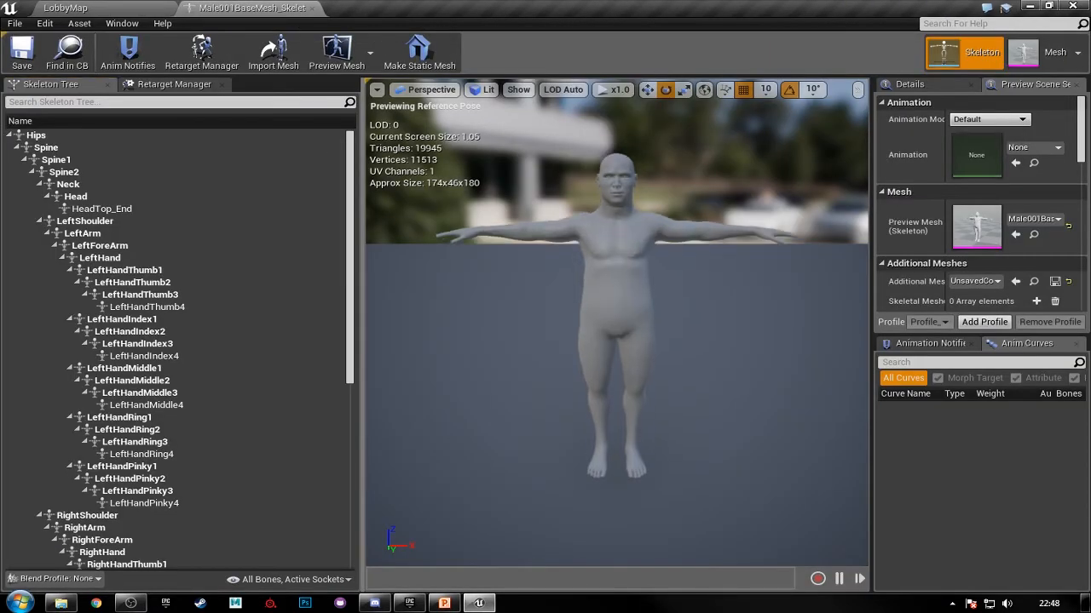
{"action": "left_click_drag", "start_coordinate": [625, 246], "coordinate": [647, 273], "text": "alt"}
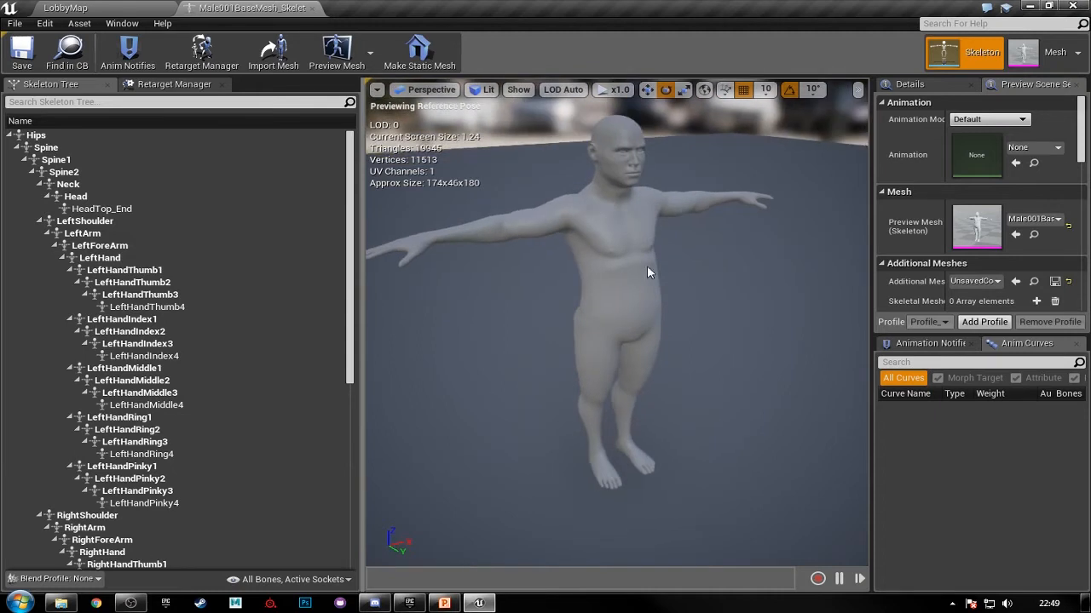
{"action": "left_click_drag", "start_coordinate": [638, 232], "coordinate": [596, 183], "text": "alt"}
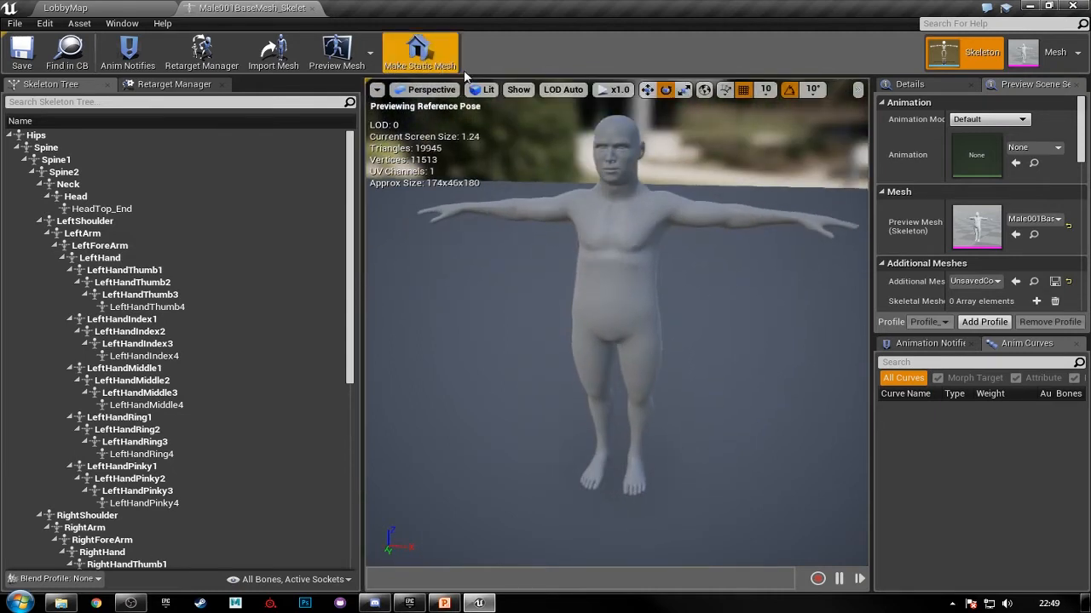
- View the Male001BaseMesh skeletal mesh in the mesh editor, and close both the mesh and skeleton editors
{"action": "left_click", "coordinate": [1044, 59]}
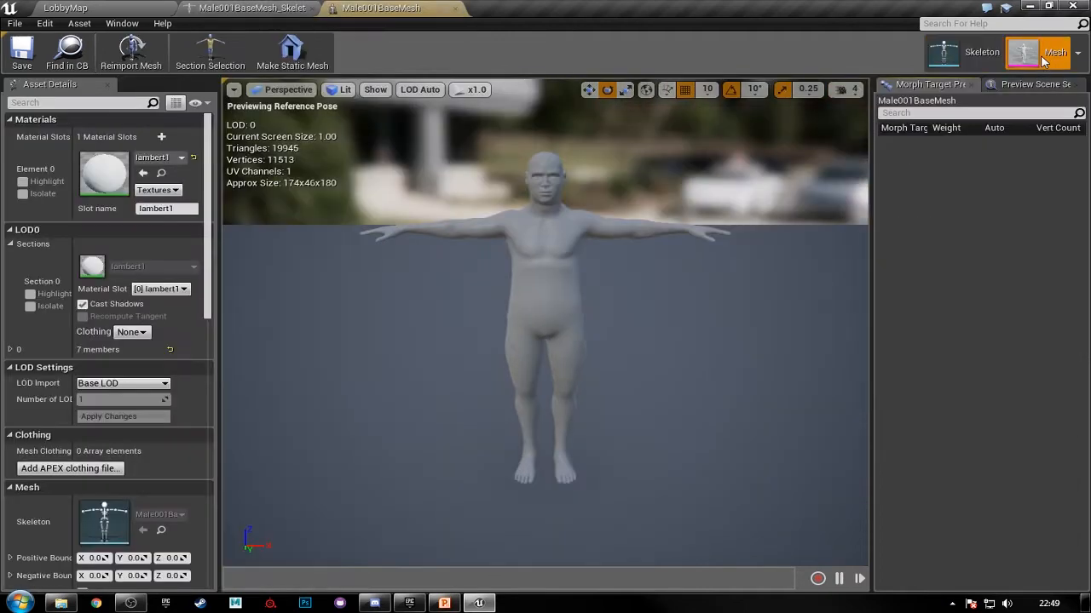
{"action": "left_click_drag", "start_coordinate": [494, 242], "coordinate": [477, 143], "text": "alt"}
{"action": "left_click", "coordinate": [455, 8]}
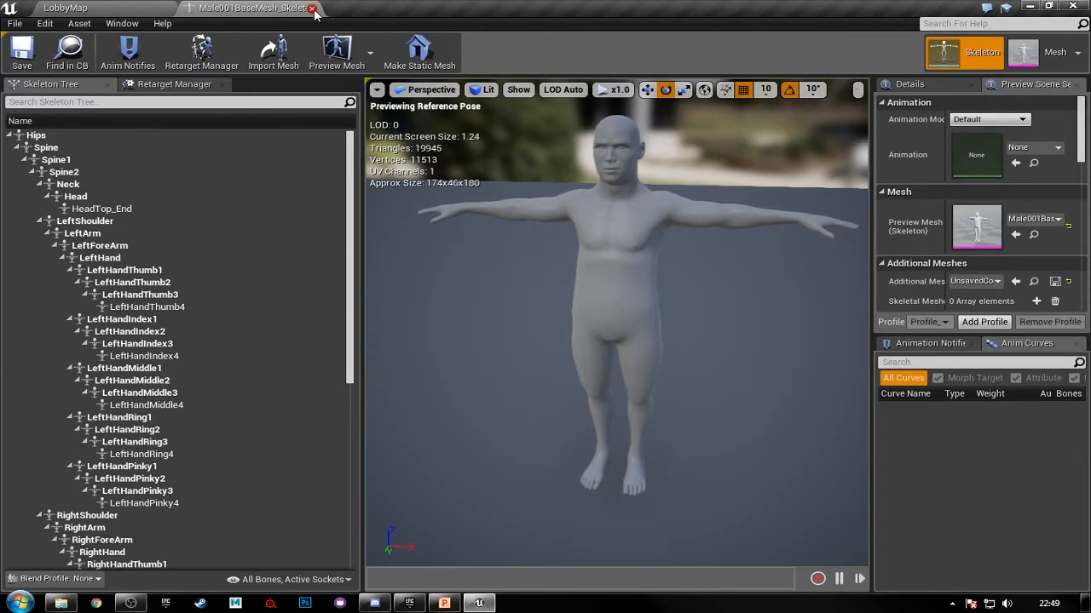
{"action": "left_click", "coordinate": [312, 8]}
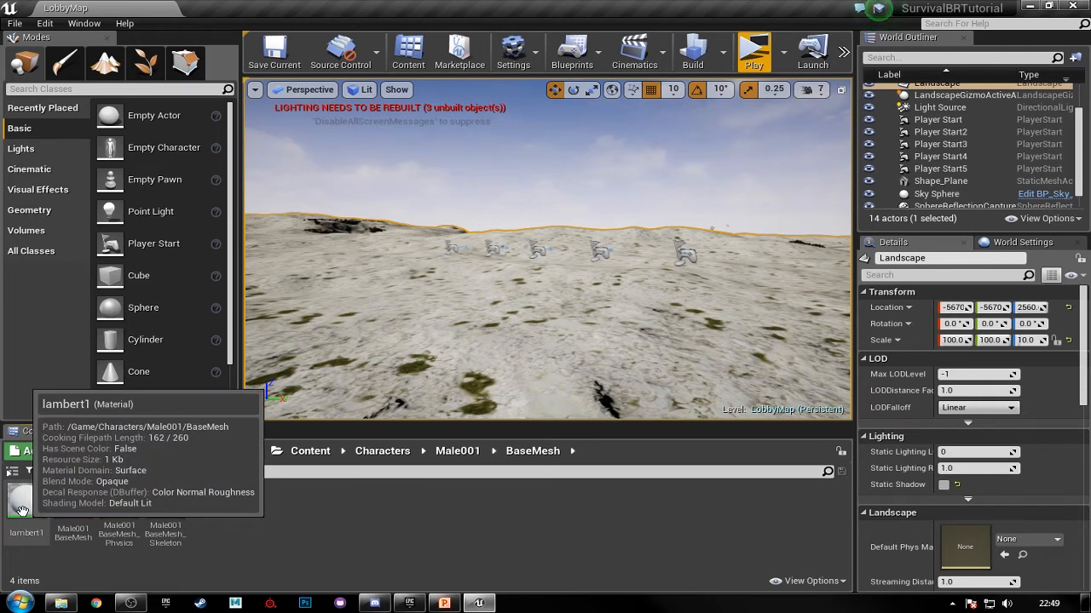
- Show the content folder tree and rename the lambert1 material in the BaseMesh folder as M_Male001Body
{"action": "left_click", "coordinate": [14, 474]}
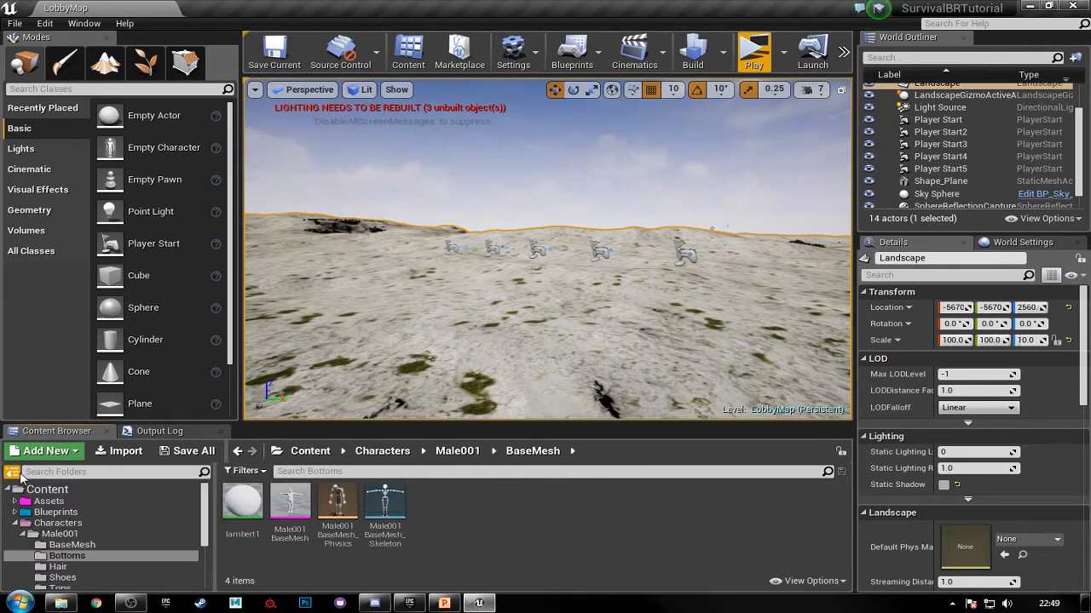
{"action": "scroll", "coordinate": [103, 550], "scroll_direction": "down", "scroll_amount": 1}
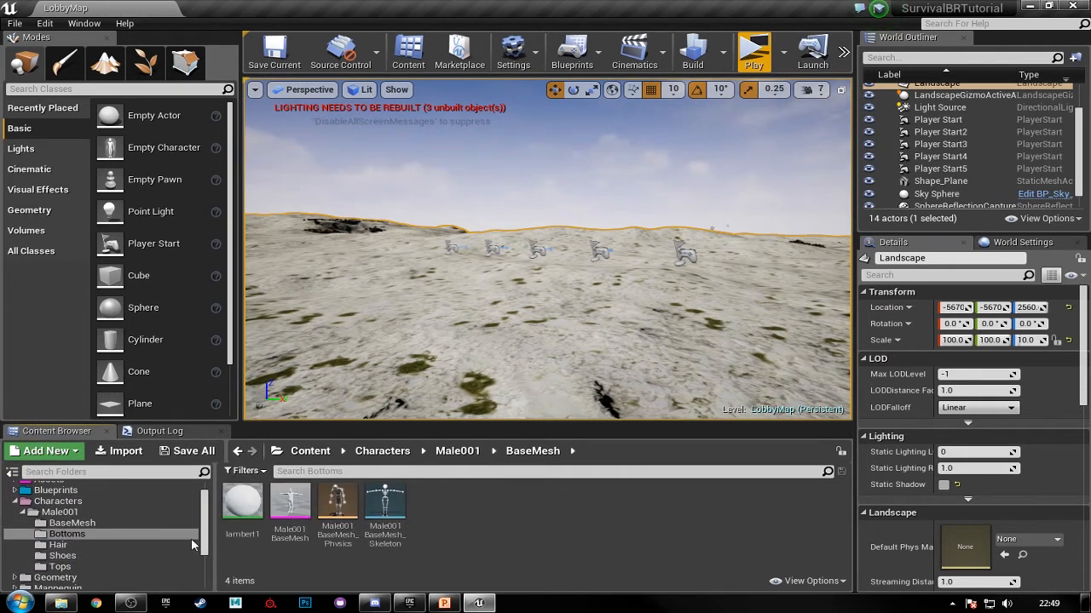
{"action": "left_click", "coordinate": [242, 515]}
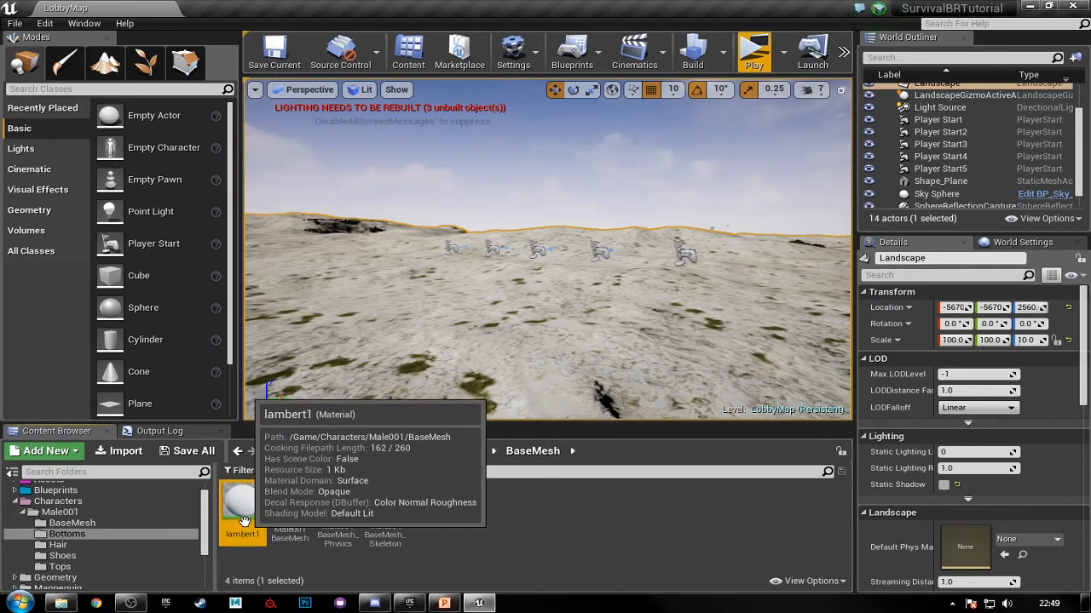
{"action": "key", "text": "F2"}
{"action": "type", "text": "M_Male"}
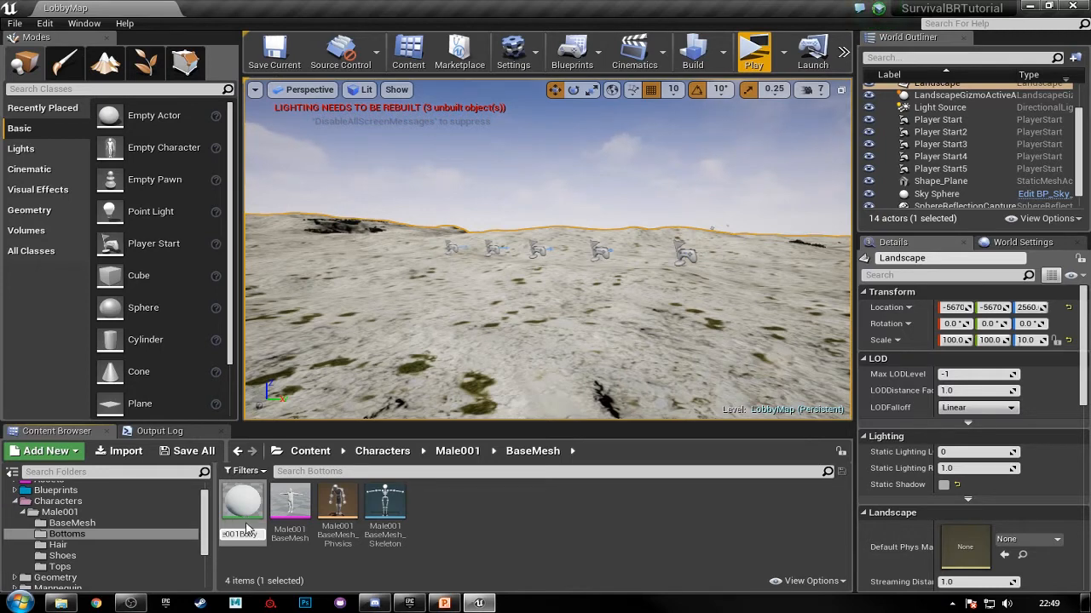
{"action": "key", "text": "Return"}
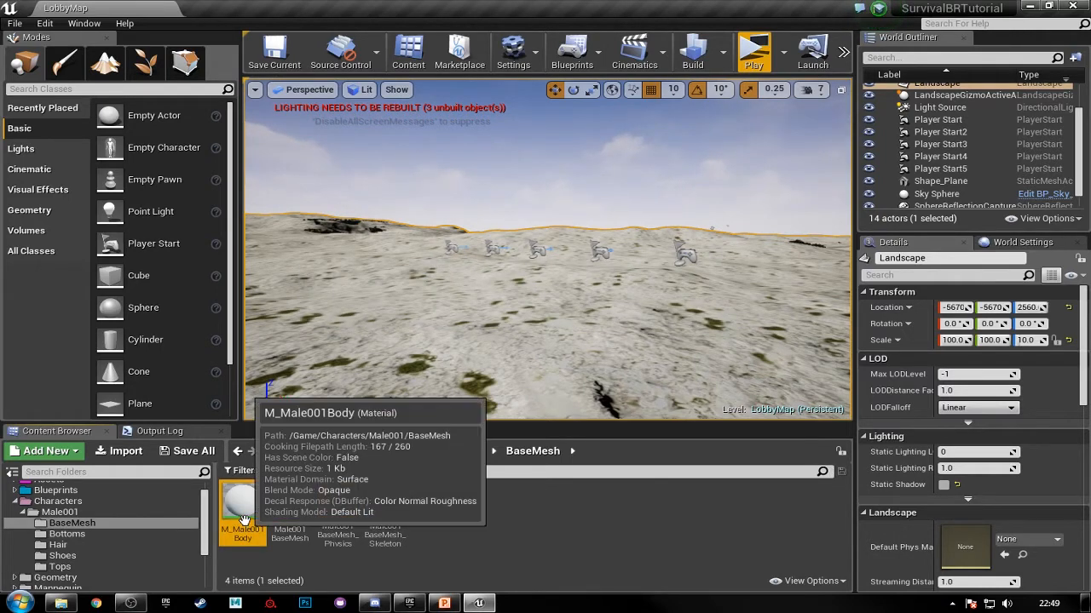
- Create a new folder named Materials inside the Male001 folder
{"action": "left_click", "coordinate": [80, 515]}
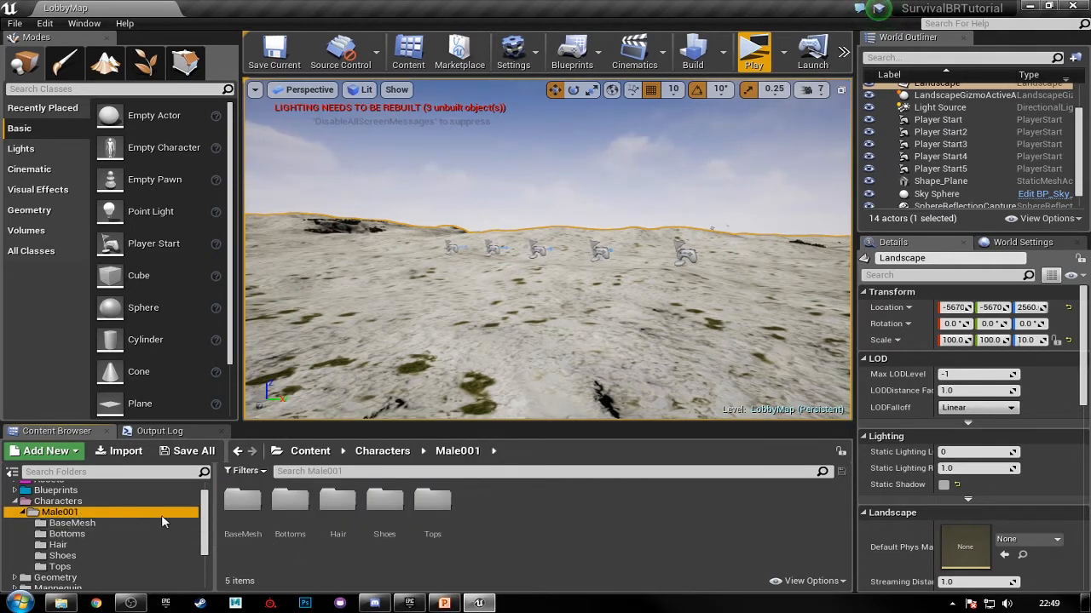
{"action": "right_click", "coordinate": [518, 521]}
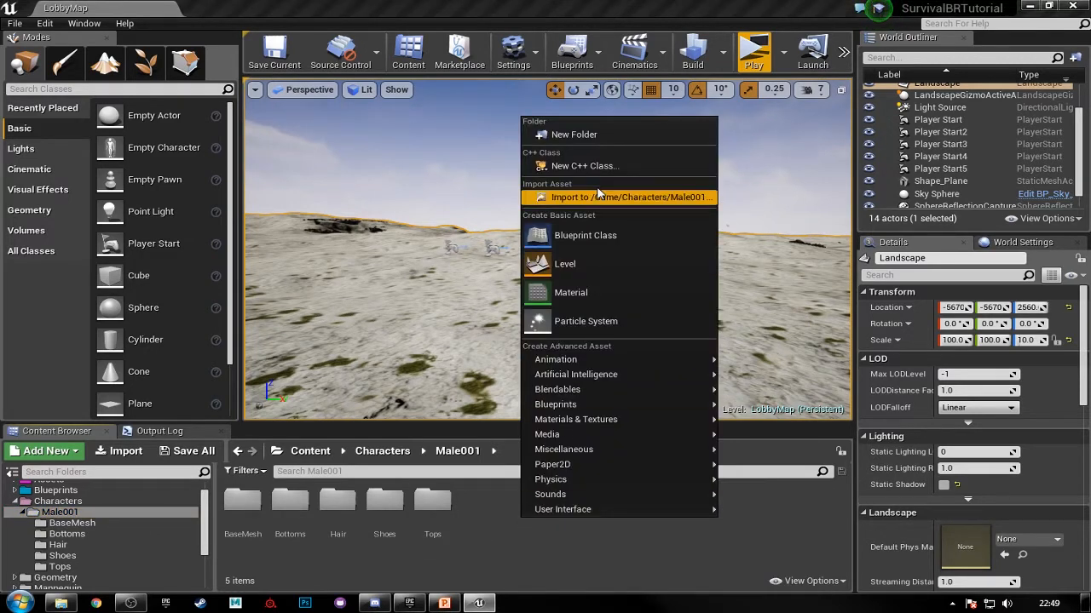
{"action": "left_click", "coordinate": [597, 139]}
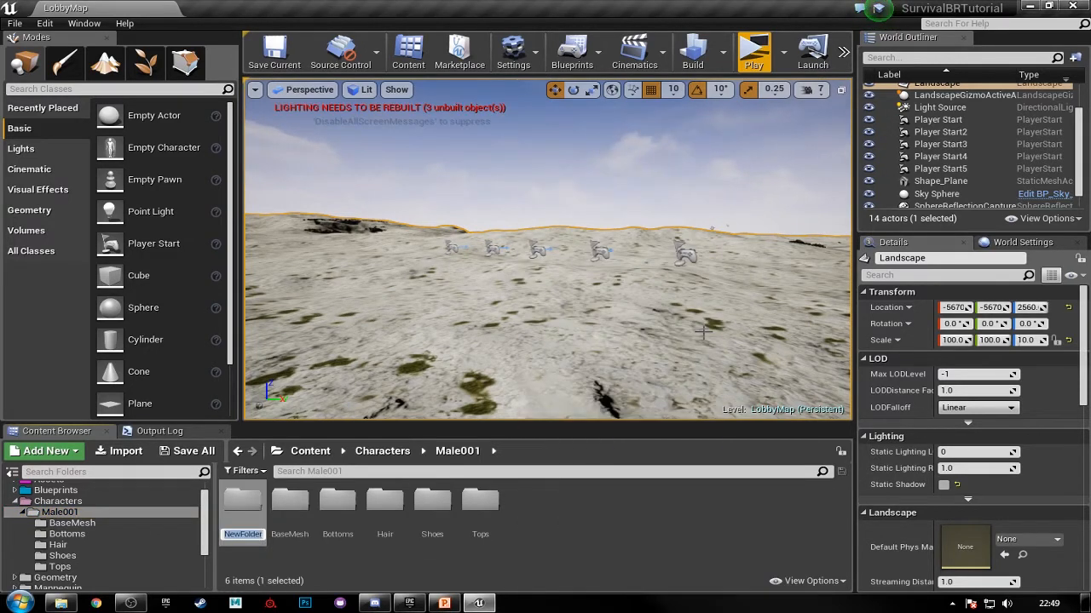
{"action": "type", "text": "Mal"}
{"action": "key", "text": "Return"}
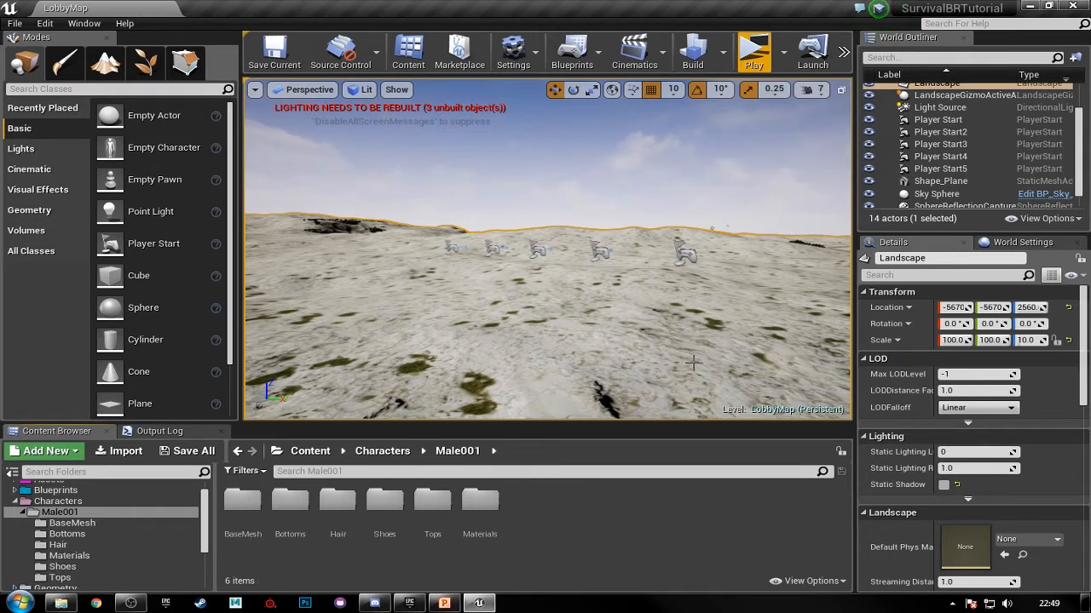
- Create a new folder named Textures inside the Male001 folder
{"action": "right_click", "coordinate": [574, 507]}
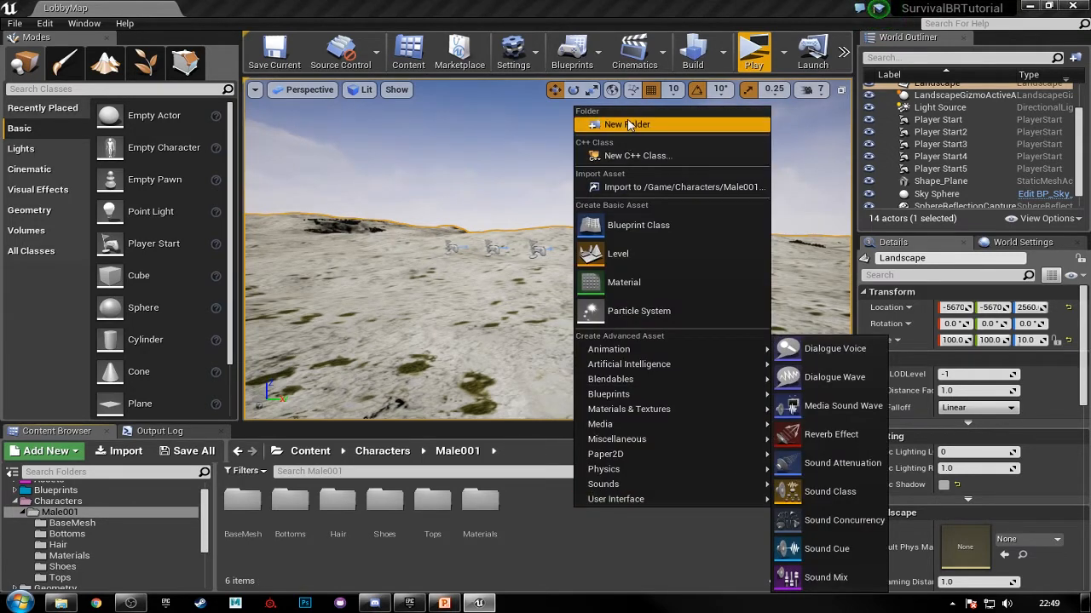
{"action": "left_click", "coordinate": [626, 120]}
{"action": "type", "text": "Textu"}
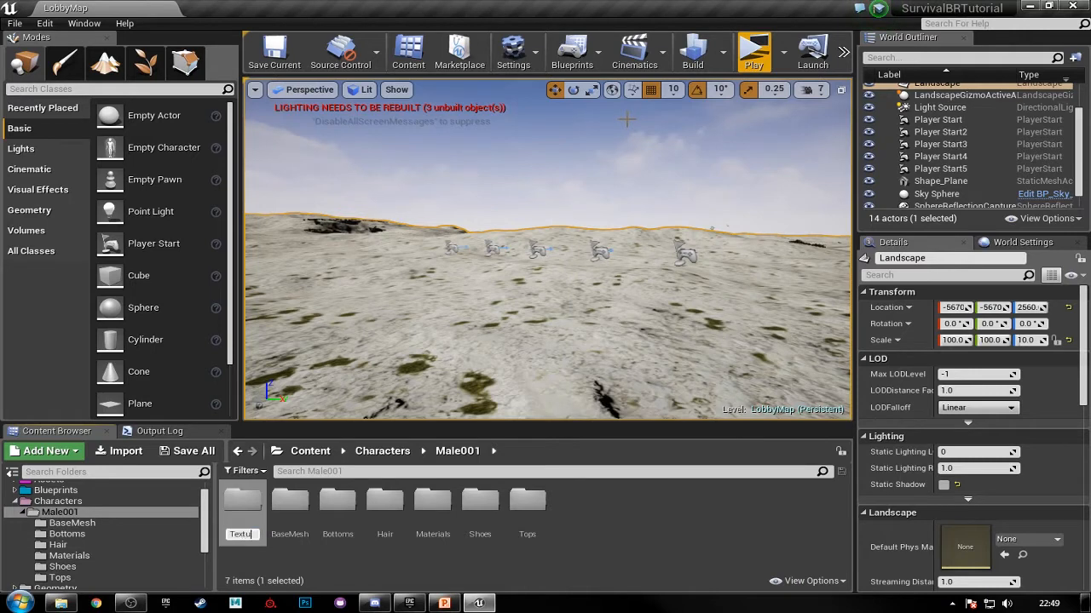
{"action": "type", "text": "res"}
{"action": "key", "text": "Return"}
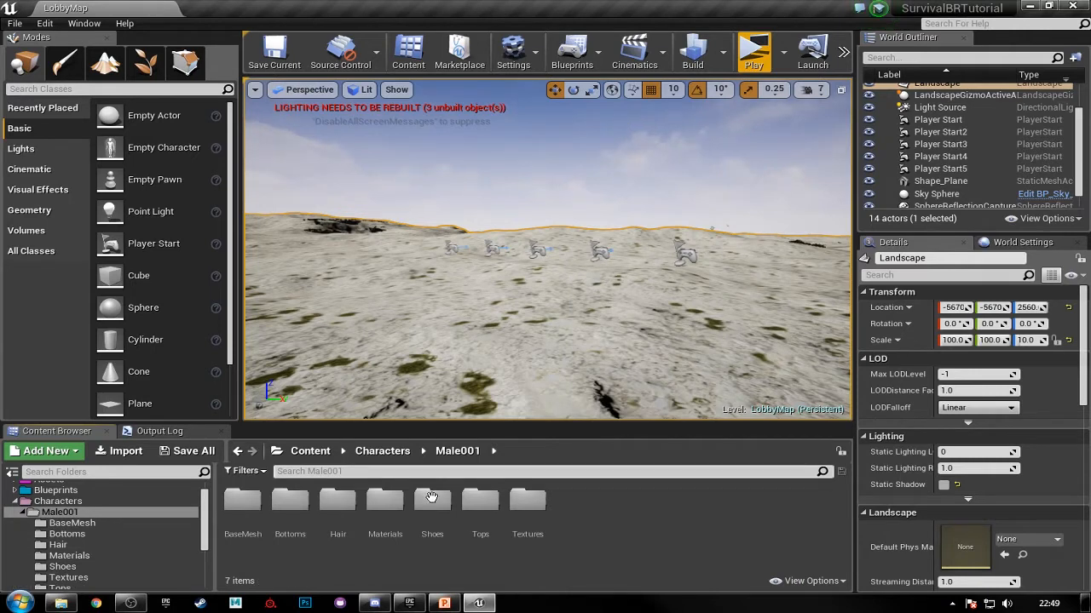
- Move the M_Male001Body material from the BaseMesh folder into the Male001 Materials folder
{"action": "double_click", "coordinate": [384, 502]}
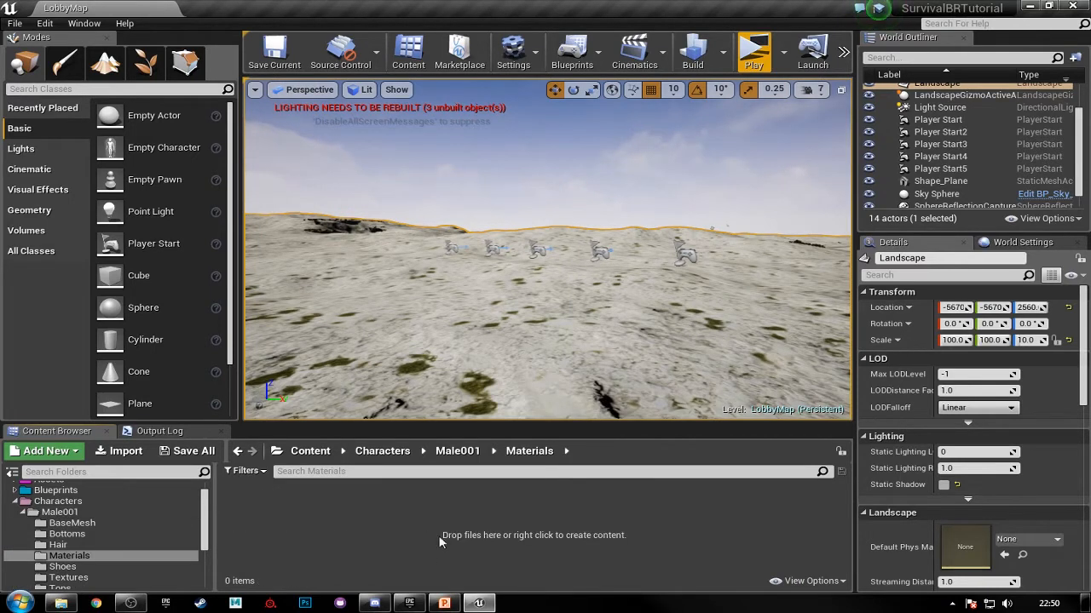
{"action": "left_click", "coordinate": [99, 524]}
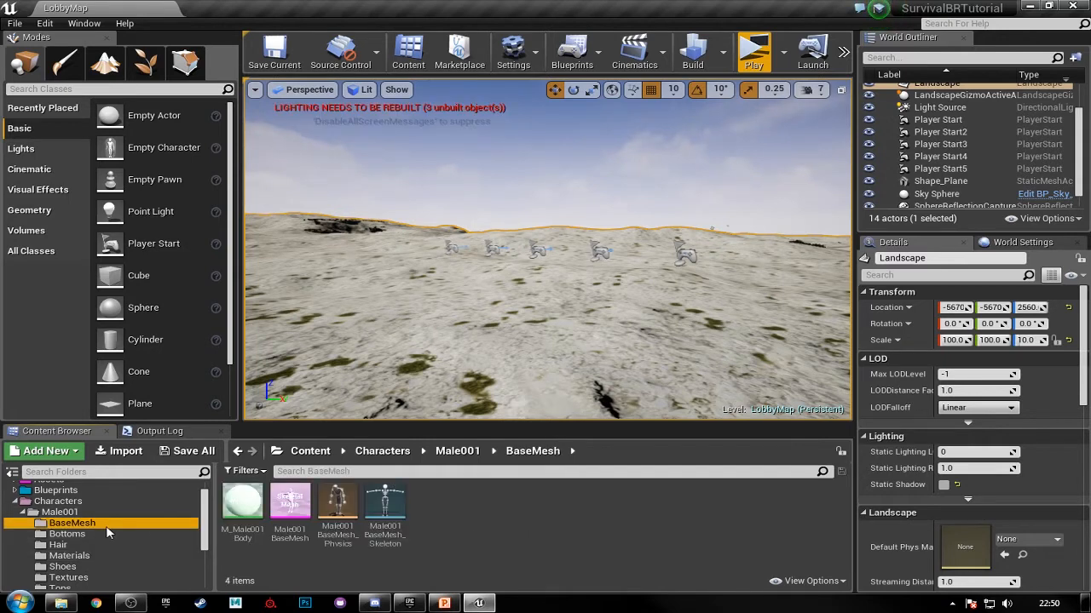
{"action": "left_click", "coordinate": [244, 509]}
{"action": "left_click_drag", "start_coordinate": [247, 519], "coordinate": [99, 555]}
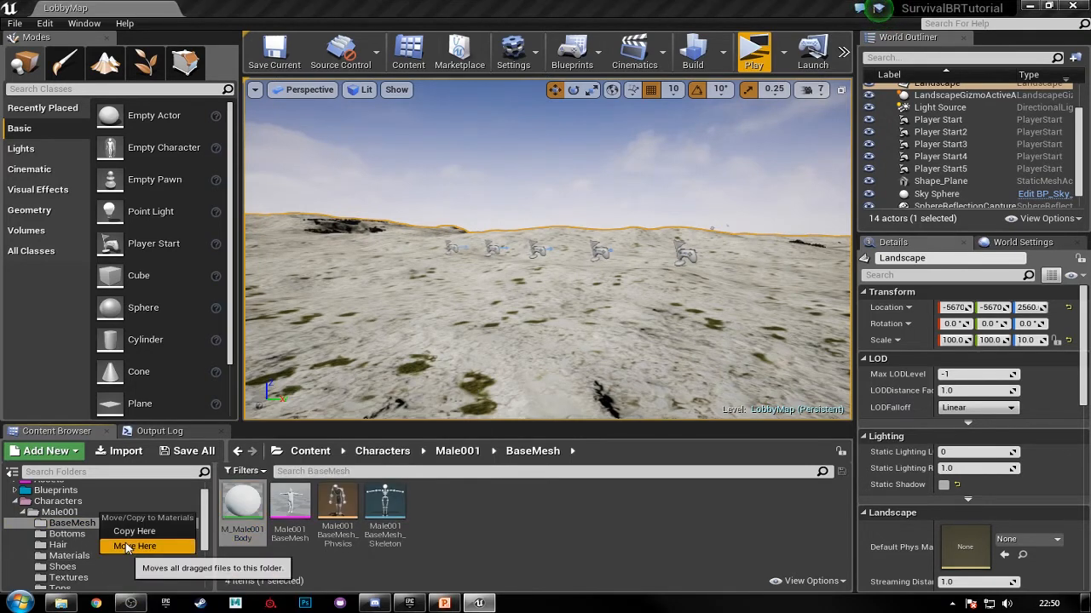
{"action": "left_click", "coordinate": [140, 547]}
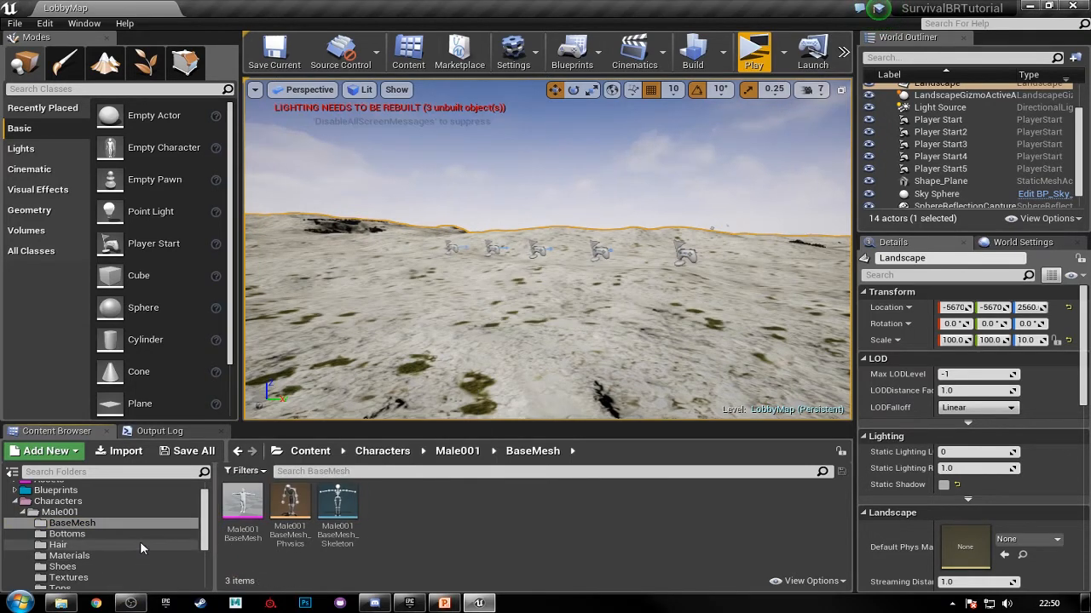
- Rename the lambert1 material in the Bottoms folder as M_Male001_Bottoms001 and move it into the Materials folder
{"action": "left_click", "coordinate": [101, 536]}
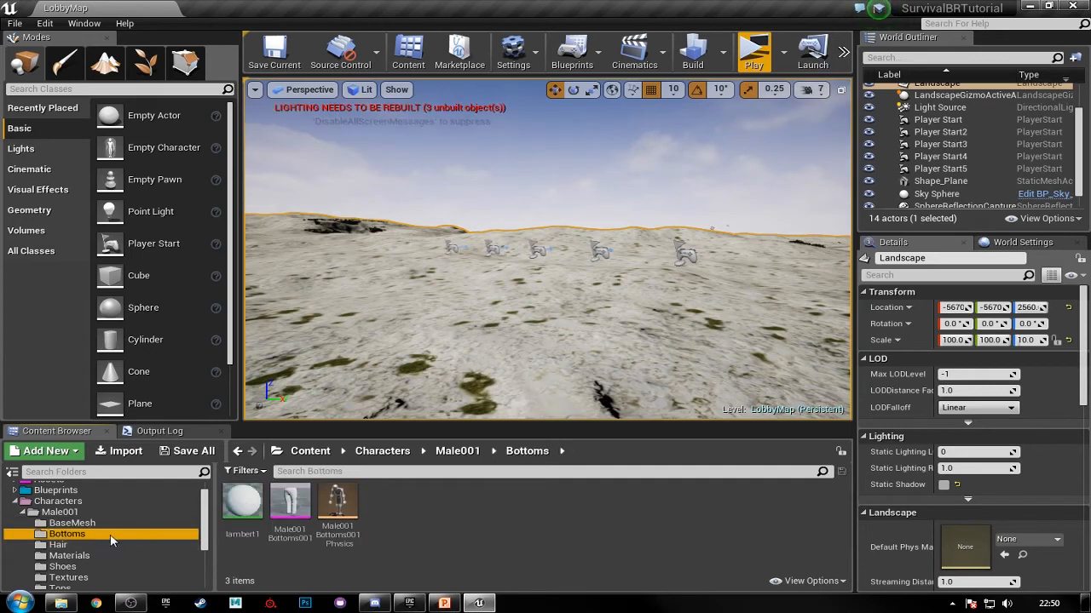
{"action": "left_click", "coordinate": [242, 505]}
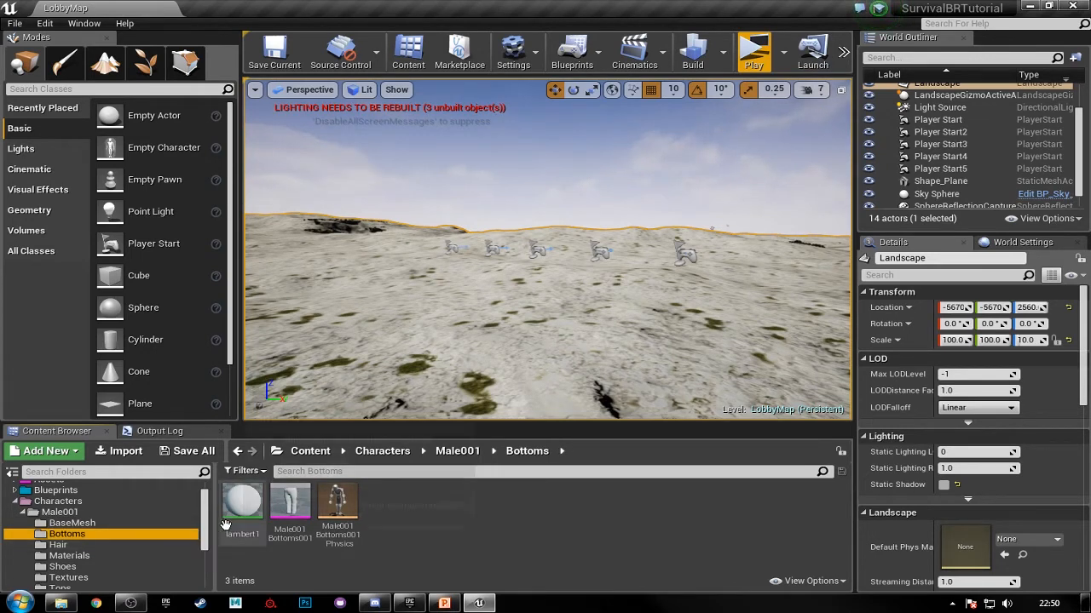
{"action": "type", "text": "M_Male"}
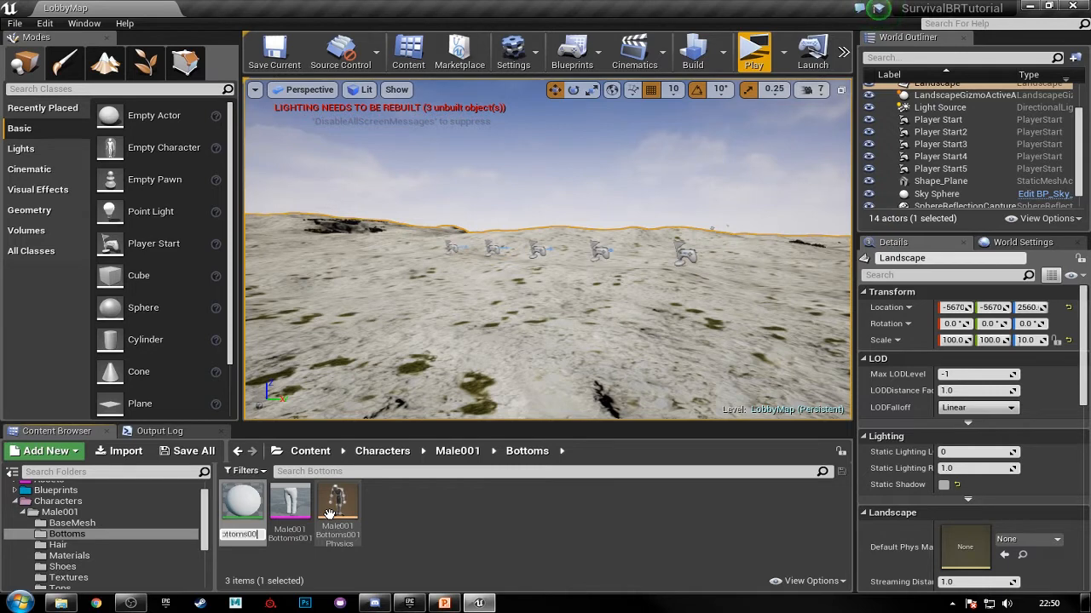
{"action": "key", "text": "Return"}
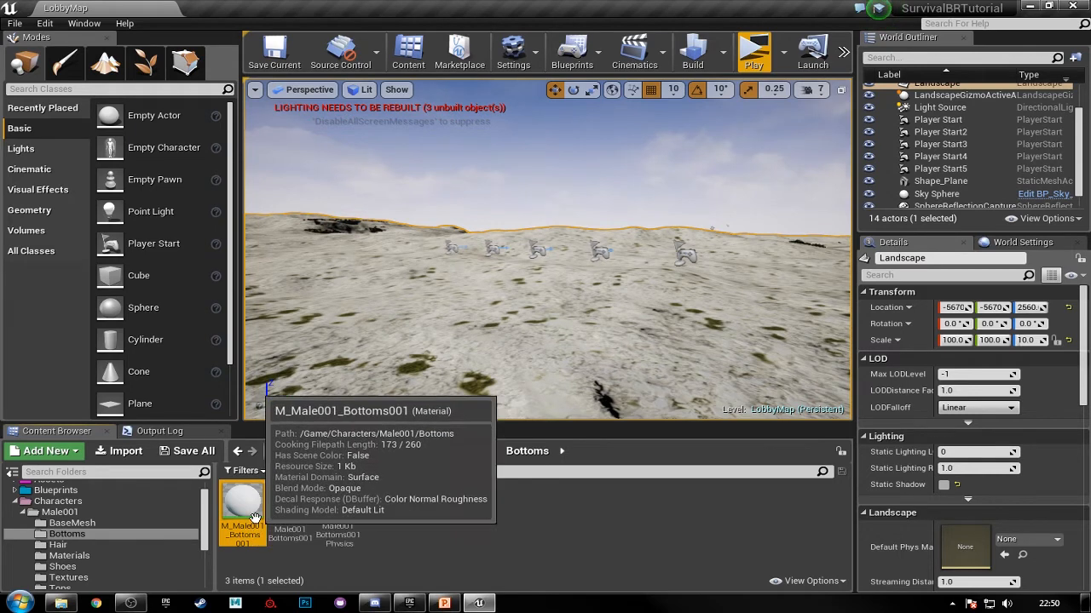
{"action": "left_click_drag", "start_coordinate": [252, 526], "coordinate": [97, 557]}
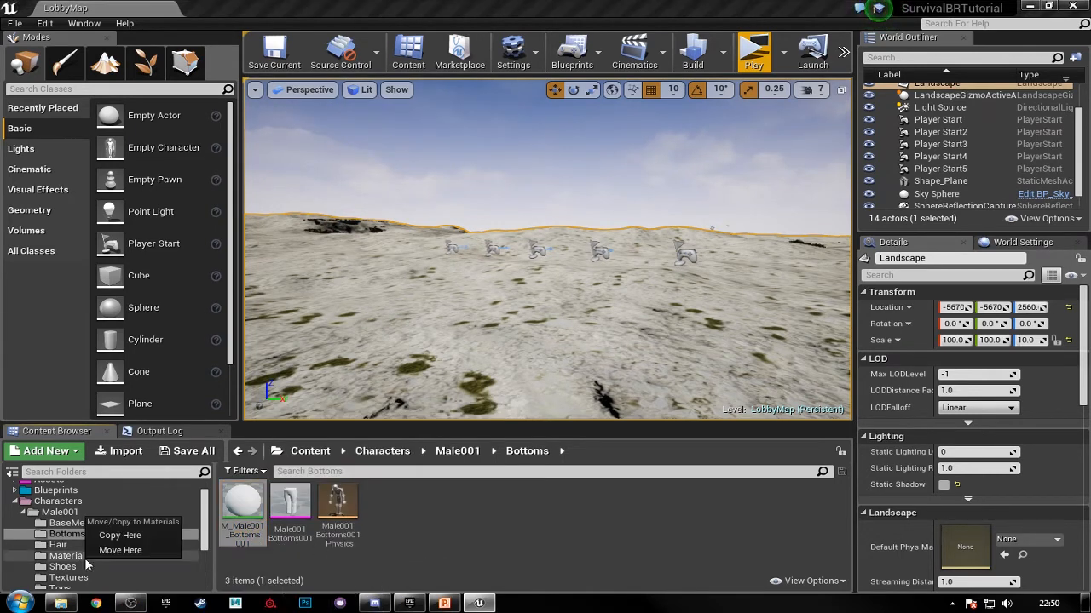
{"action": "left_click", "coordinate": [119, 551]}
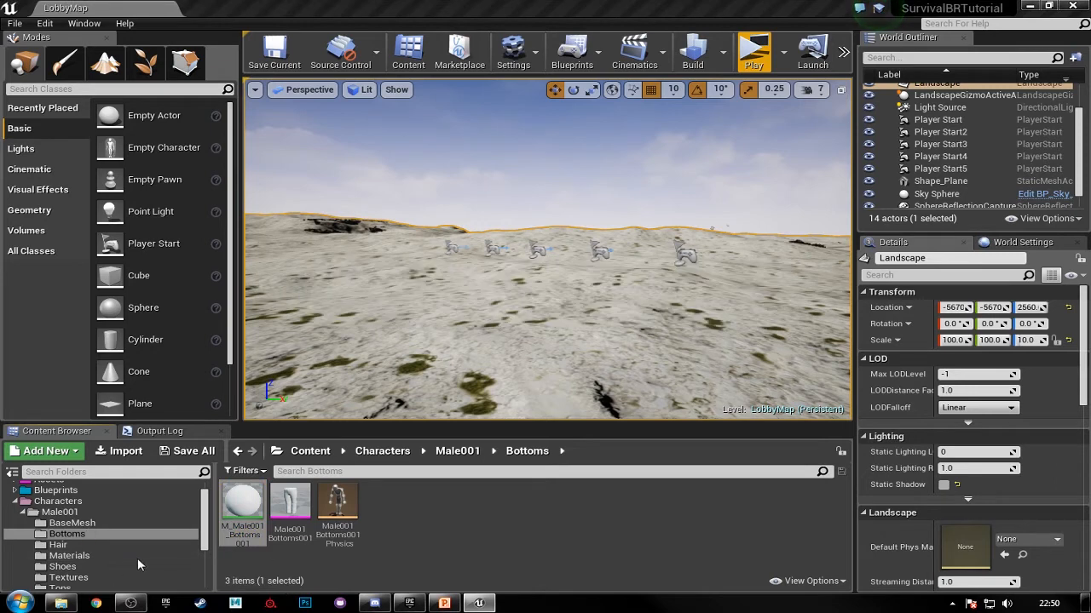
- Rename the lambert1 material in the Hair folder as M_Male001_Hair001 and move it into the Materials folder
{"action": "left_click", "coordinate": [58, 545]}
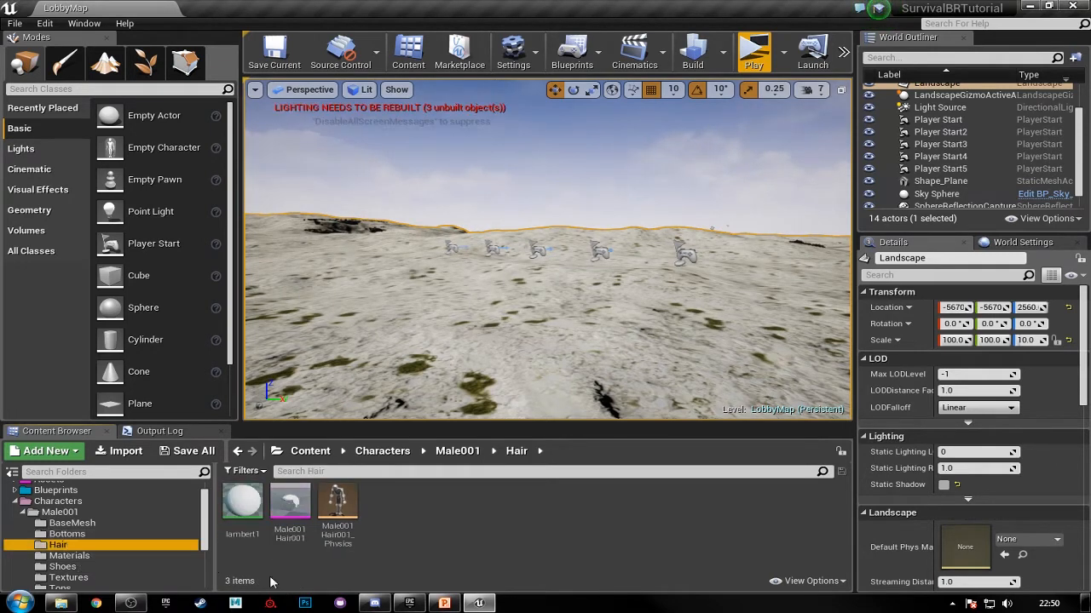
{"action": "left_click", "coordinate": [243, 507]}
{"action": "key", "text": "F2"}
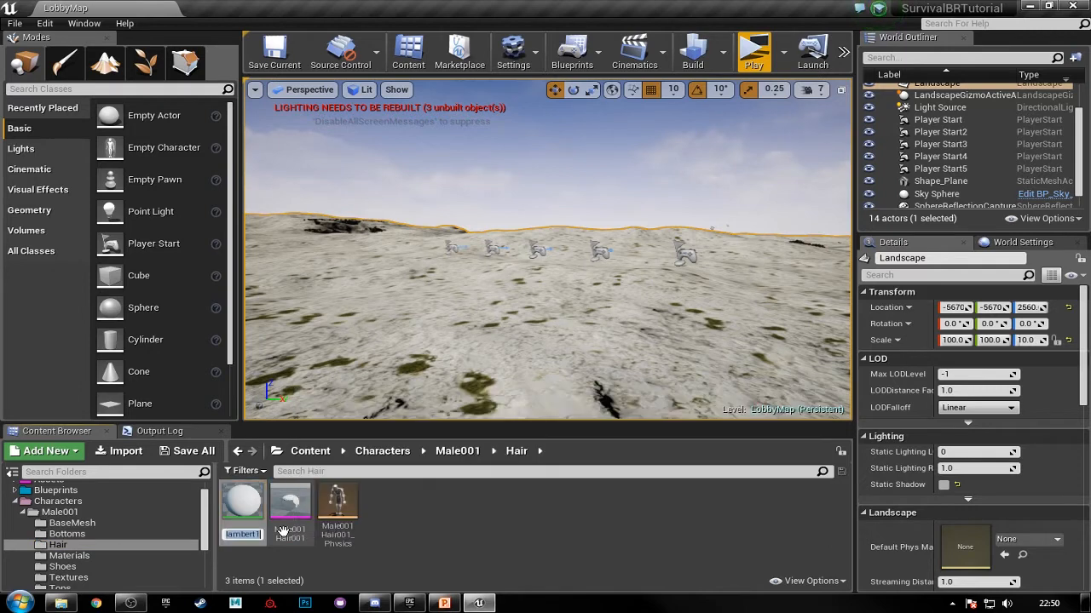
{"action": "type", "text": "M_Mat"}
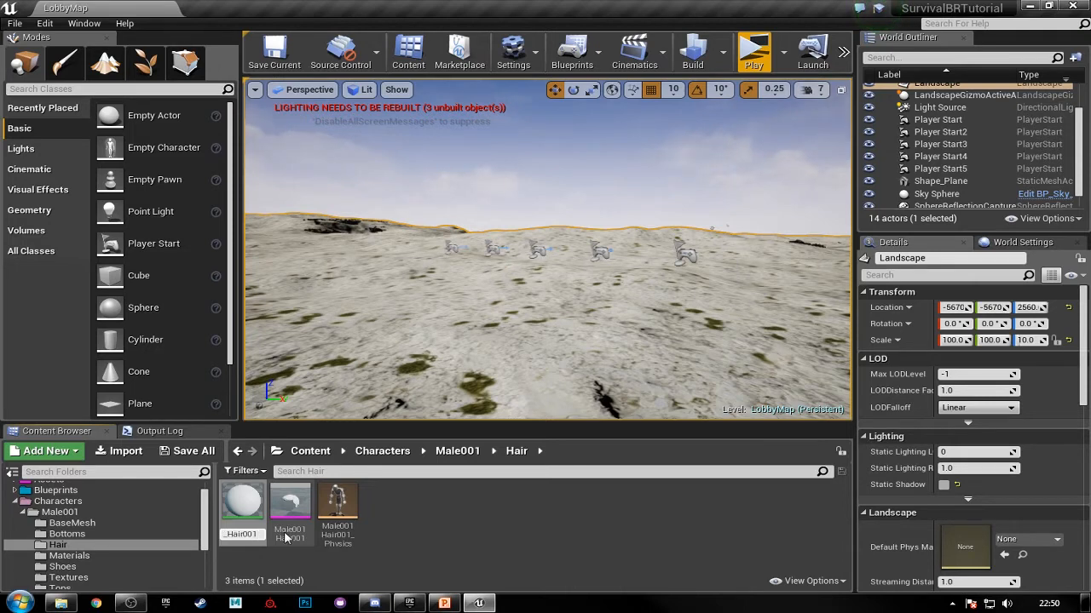
{"action": "key", "text": "Return"}
{"action": "left_click_drag", "start_coordinate": [246, 523], "coordinate": [114, 560]}
{"action": "left_click", "coordinate": [127, 553]}
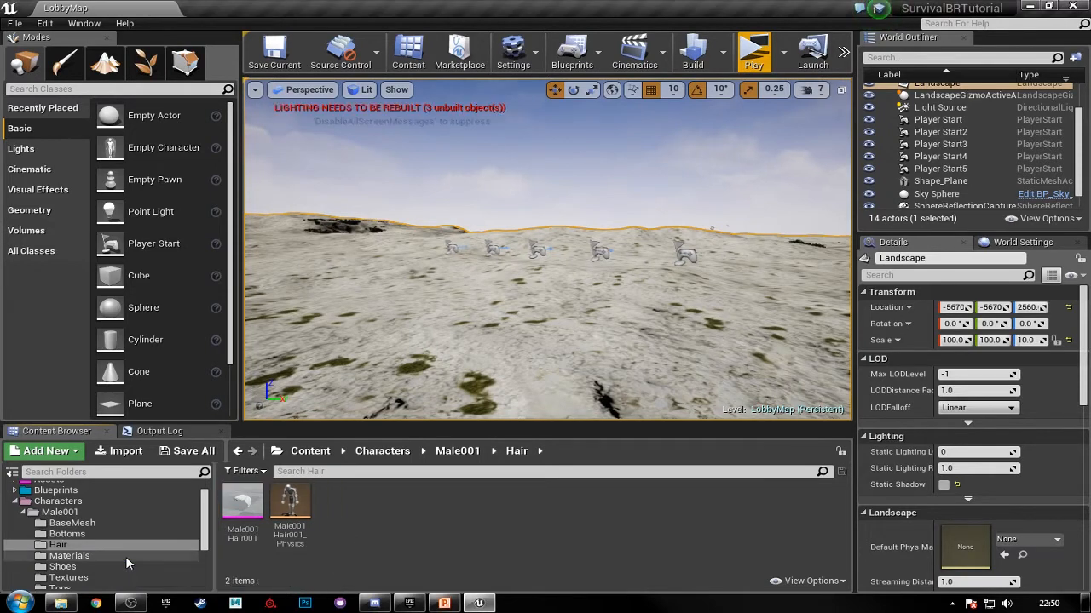
- Delete all assets in the Shoes folder, including the separate Male001Shoes001_Skeleton
{"action": "left_click", "coordinate": [104, 565]}
{"action": "left_click", "coordinate": [243, 503]}
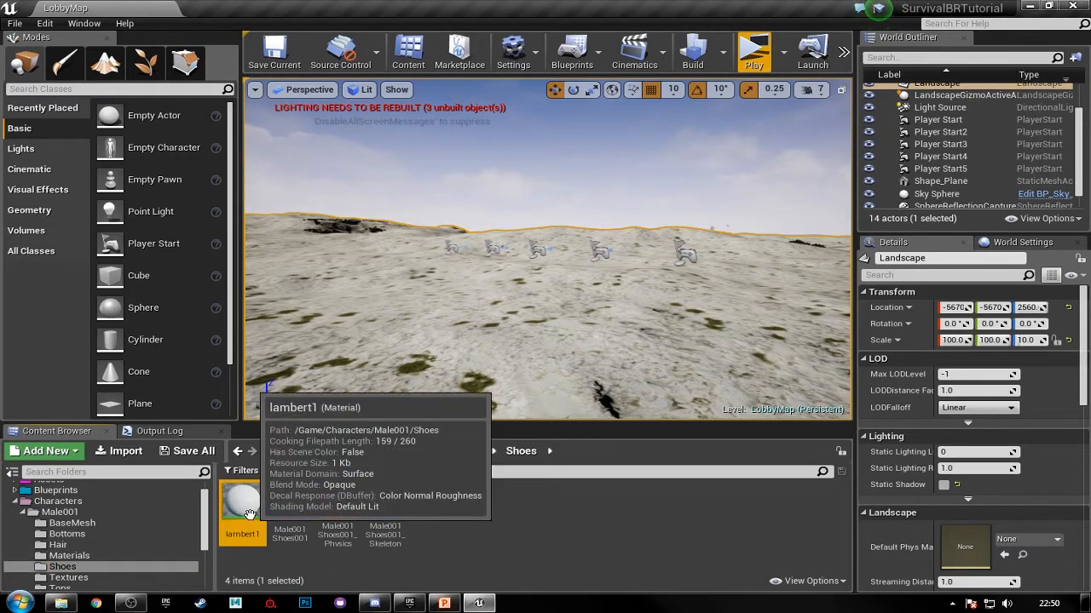
{"action": "left_click", "coordinate": [475, 554]}
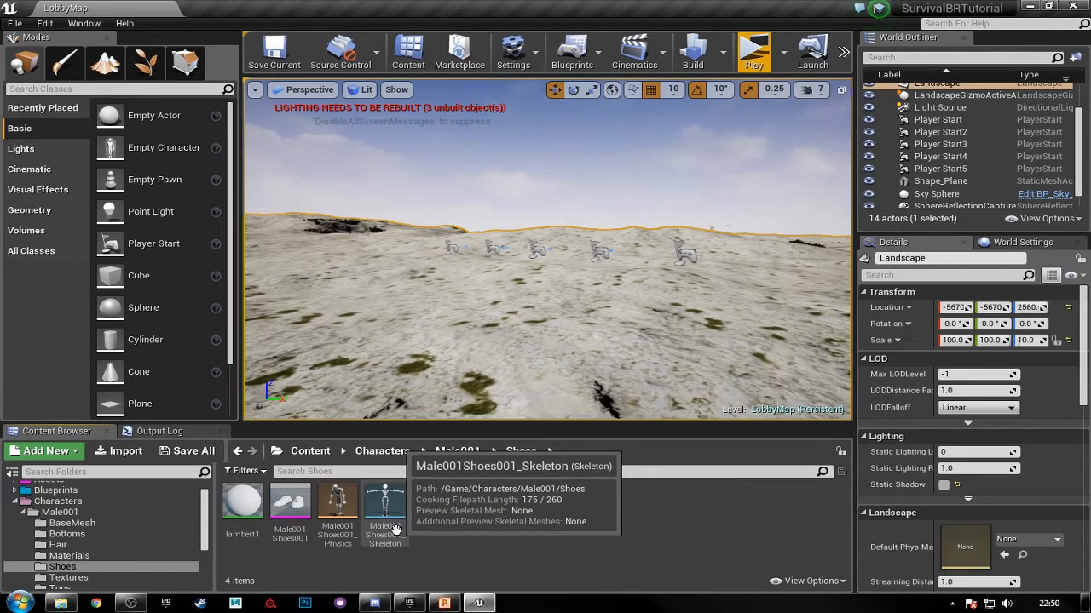
{"action": "left_click", "coordinate": [243, 507]}
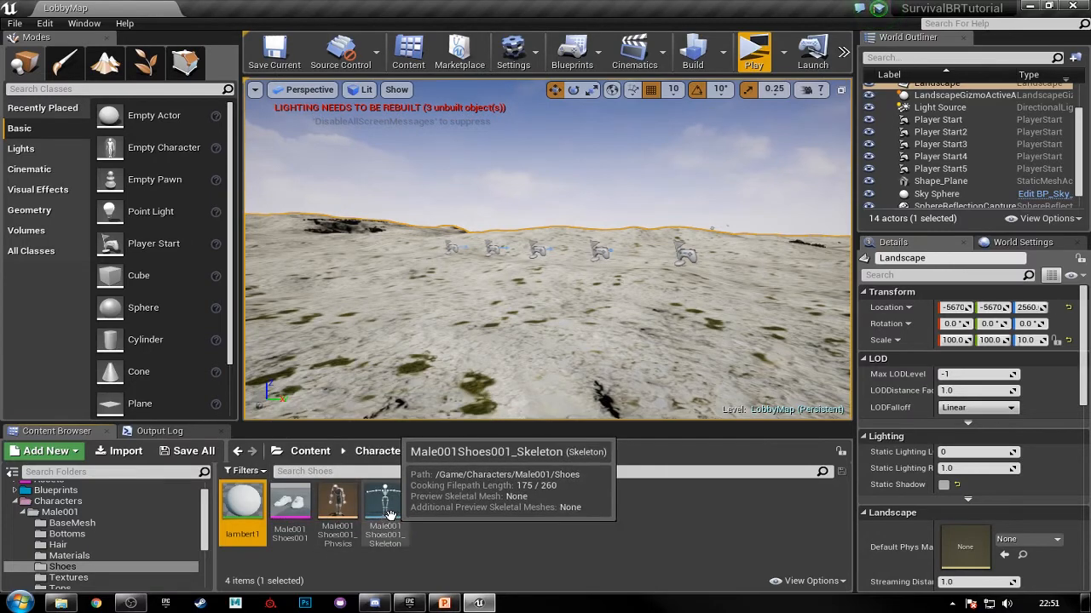
{"action": "left_click", "coordinate": [390, 514], "text": "shift"}
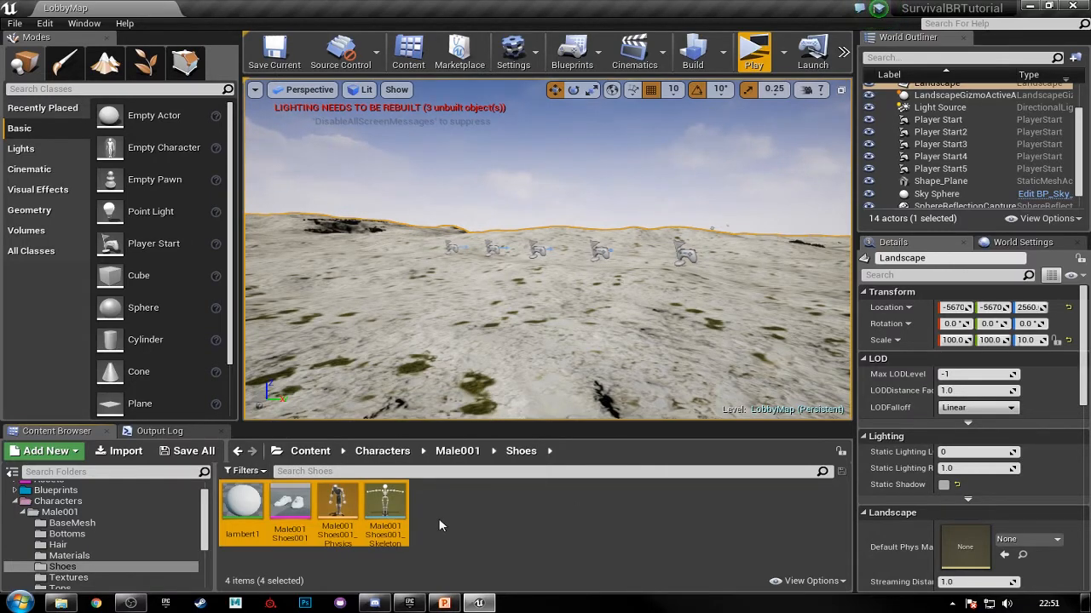
{"action": "key", "text": "Delete"}
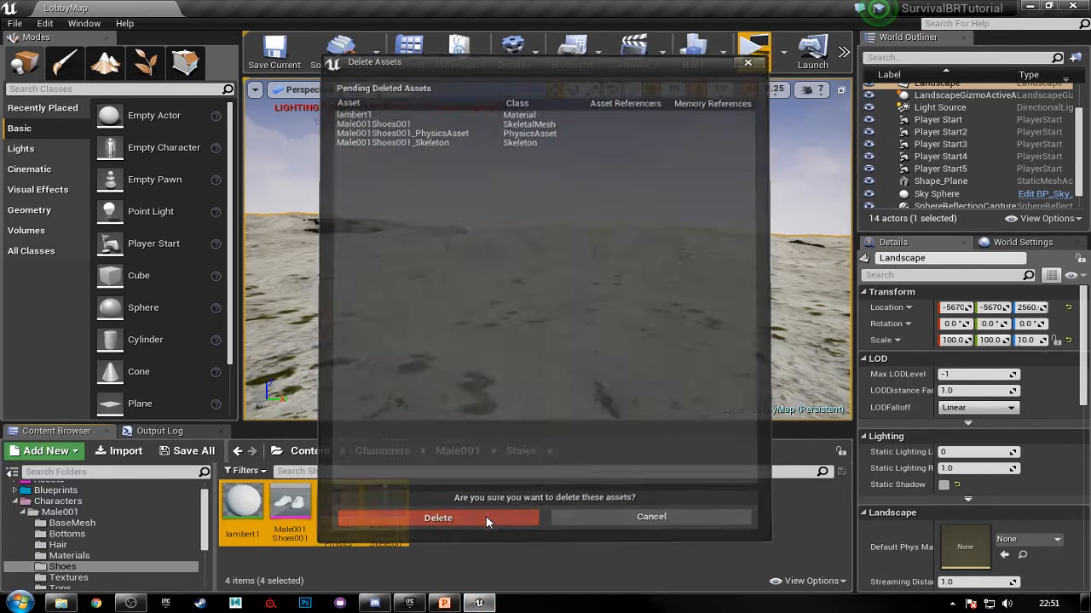
{"action": "left_click", "coordinate": [486, 522]}
- Import the Male001Shoes001 FBX into the Shoes folder as a skeletal mesh using Male001BaseMesh_Skeleton, and dismiss the import log
{"action": "left_click", "coordinate": [61, 603]}
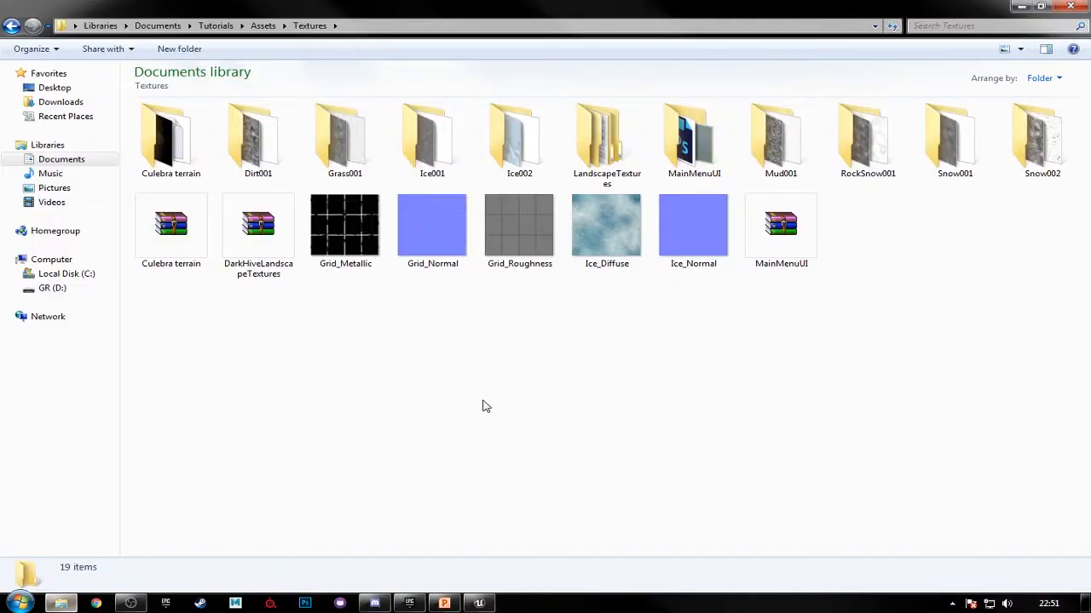
{"action": "left_click_drag", "start_coordinate": [464, 19], "coordinate": [1089, 111]}
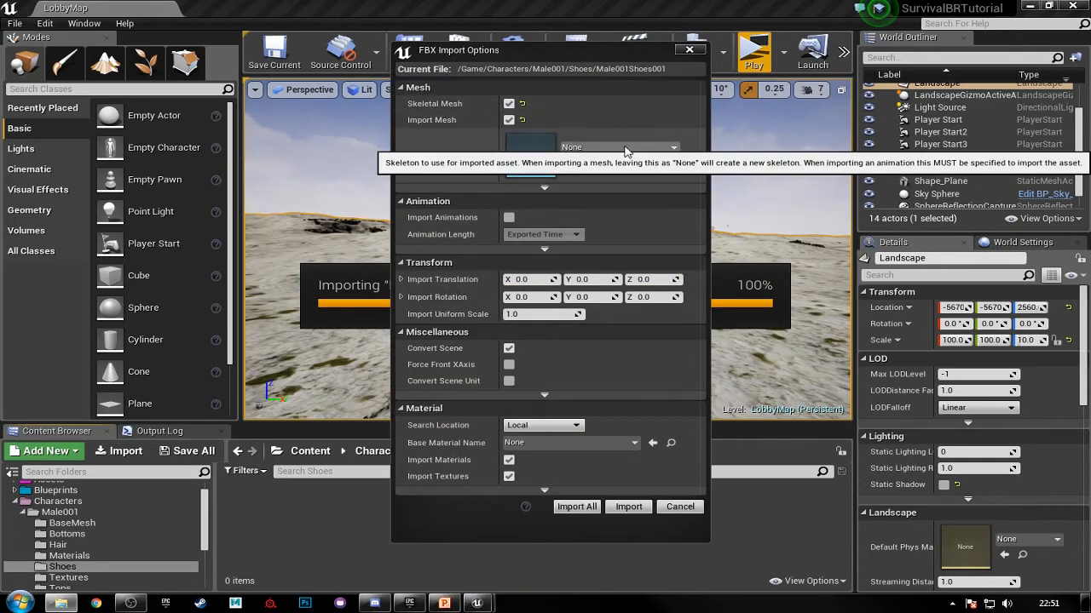
{"action": "left_click", "coordinate": [571, 148]}
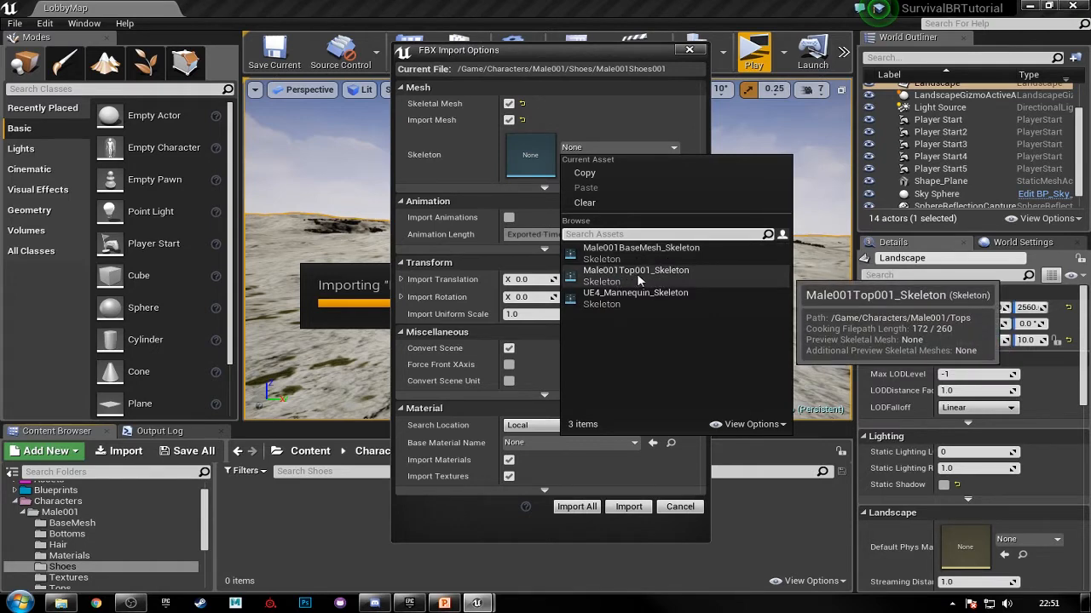
{"action": "left_click", "coordinate": [659, 253]}
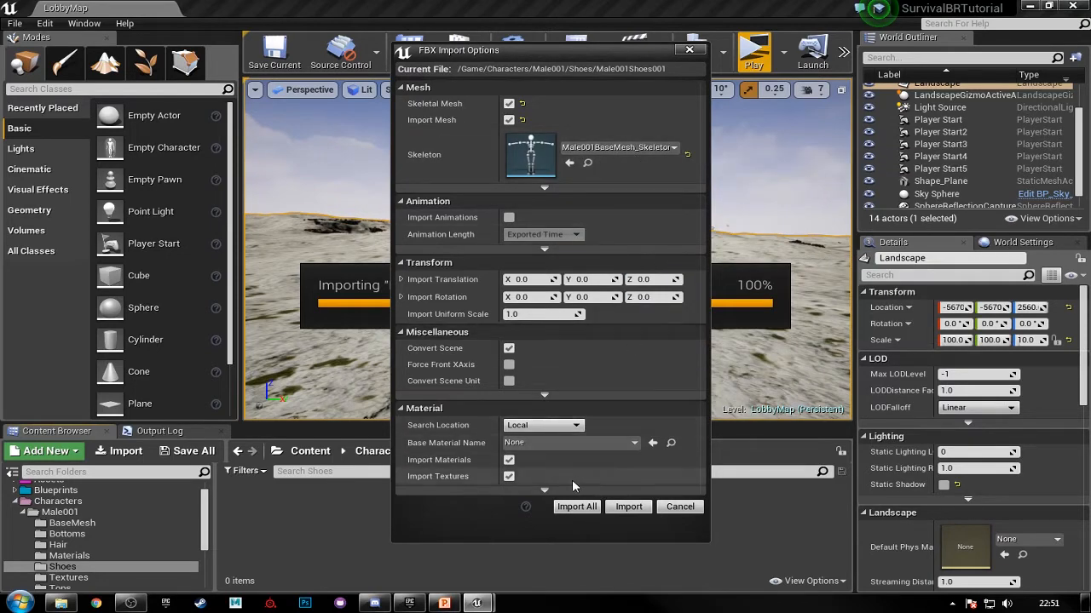
{"action": "left_click", "coordinate": [576, 506]}
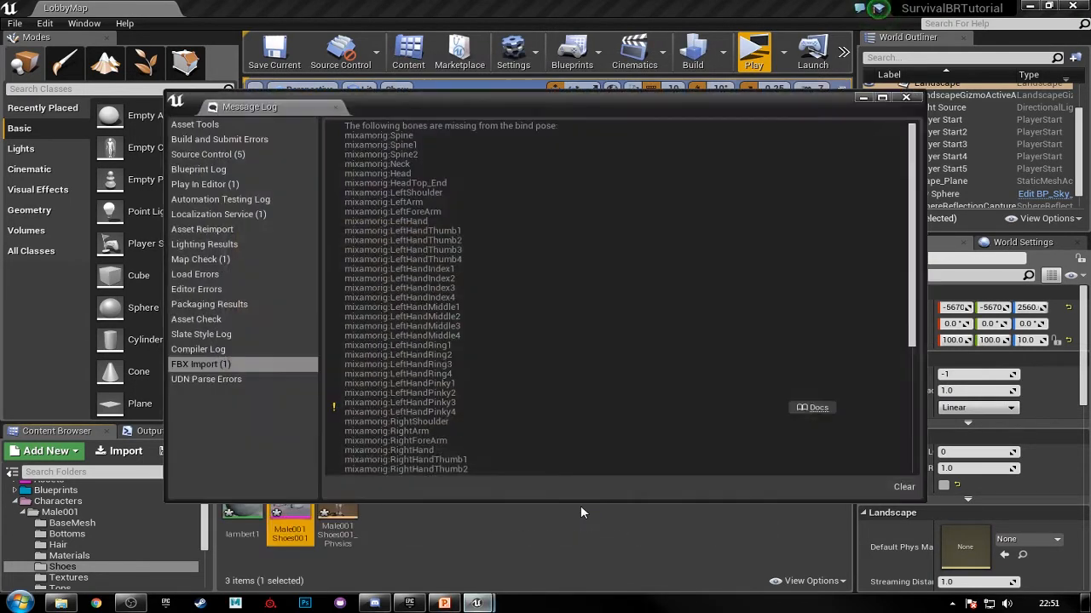
{"action": "left_click", "coordinate": [910, 98]}
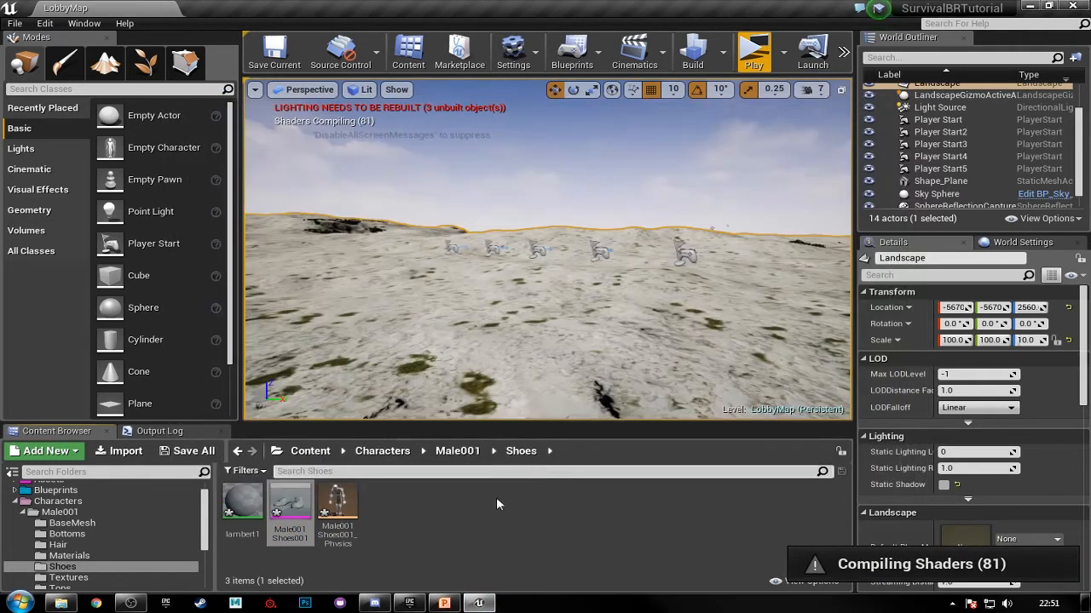
- Rename the lambert1 material in the Shoes folder as M_Male001_Shoes001 and move it into the Materials folder
{"action": "left_click", "coordinate": [249, 508]}
{"action": "key", "text": "F2"}
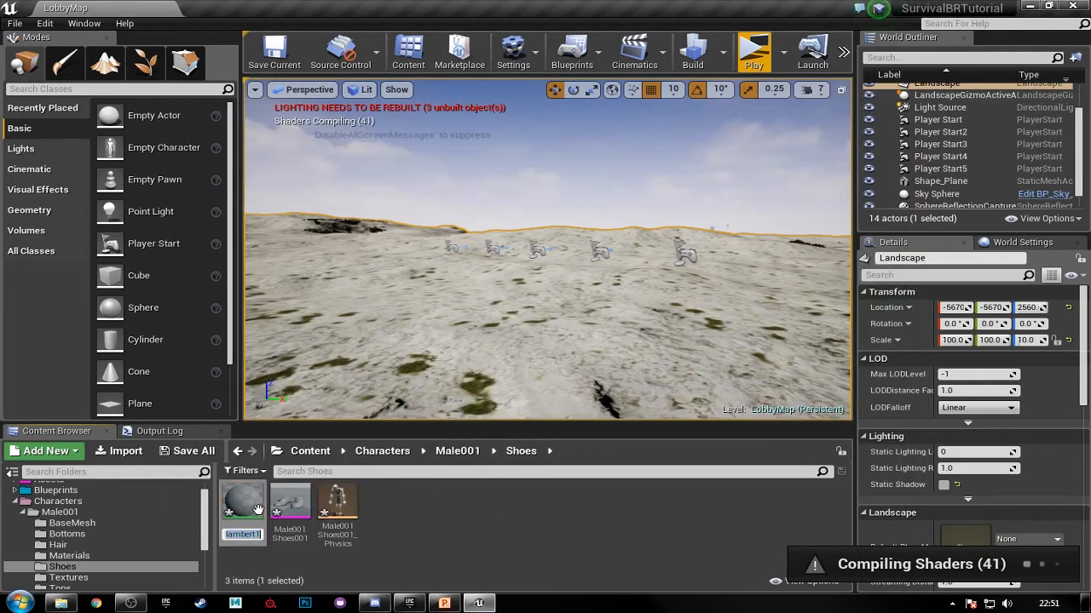
{"action": "type", "text": "M_"}
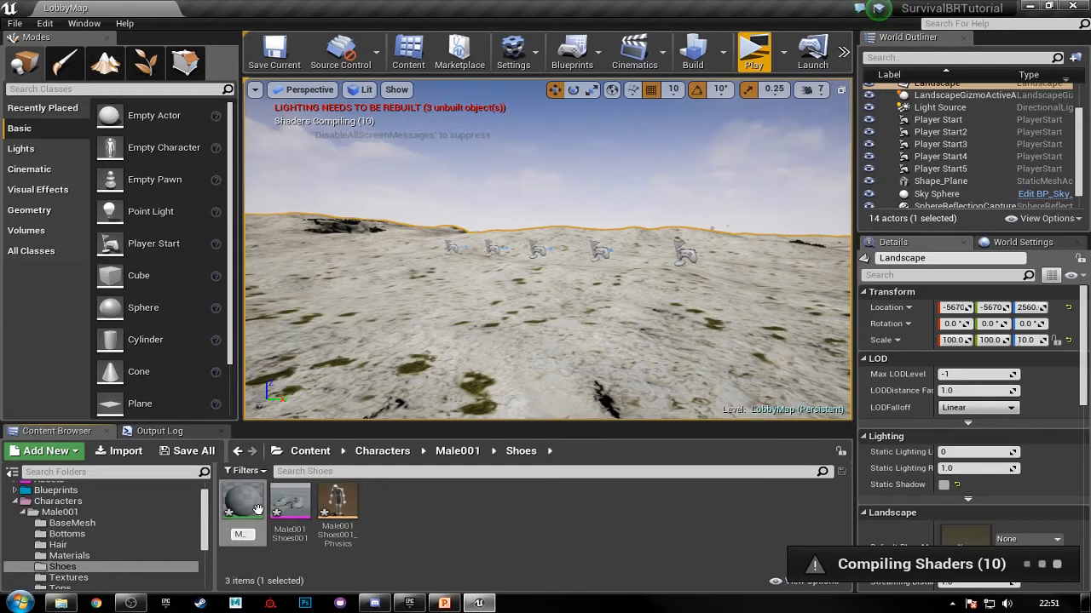
{"action": "type", "text": "Male"}
{"action": "type", "text": "001"}
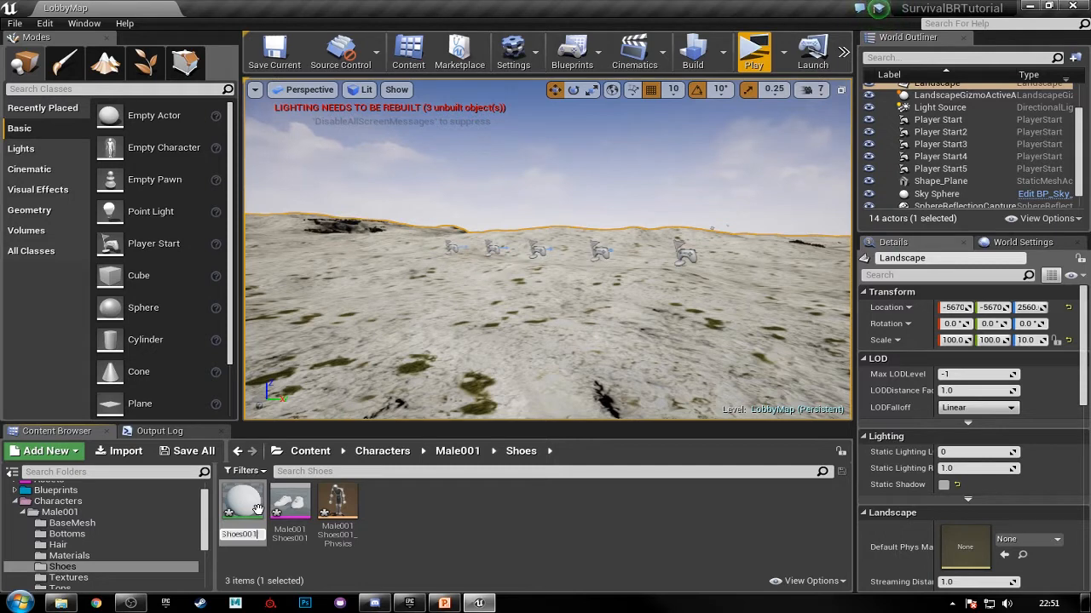
{"action": "type", "text": "_Shoes001"}
{"action": "key", "text": "Return"}
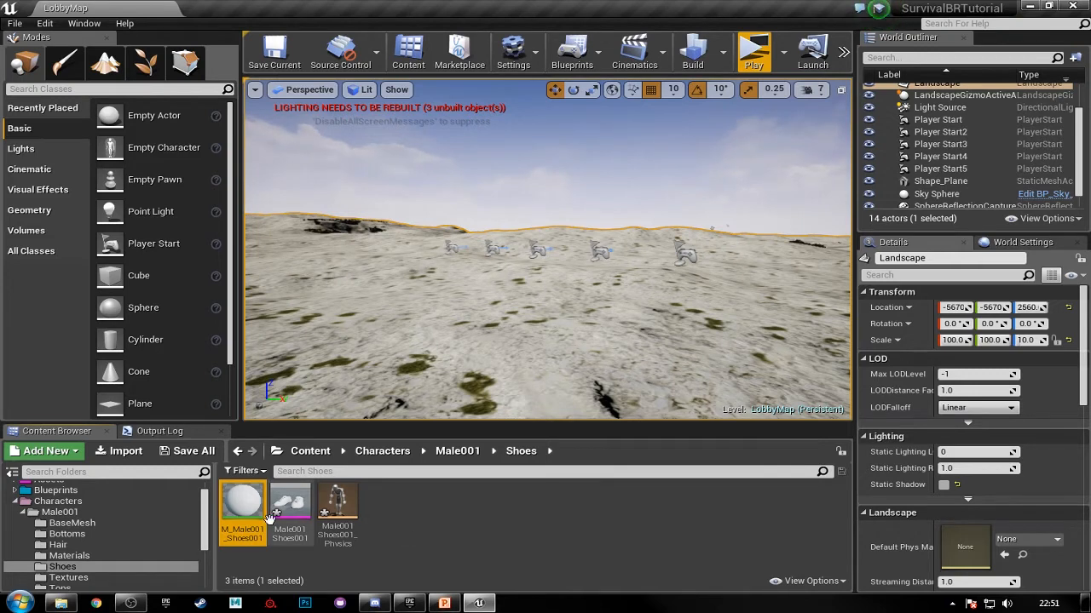
{"action": "left_click_drag", "start_coordinate": [244, 517], "coordinate": [85, 554]}
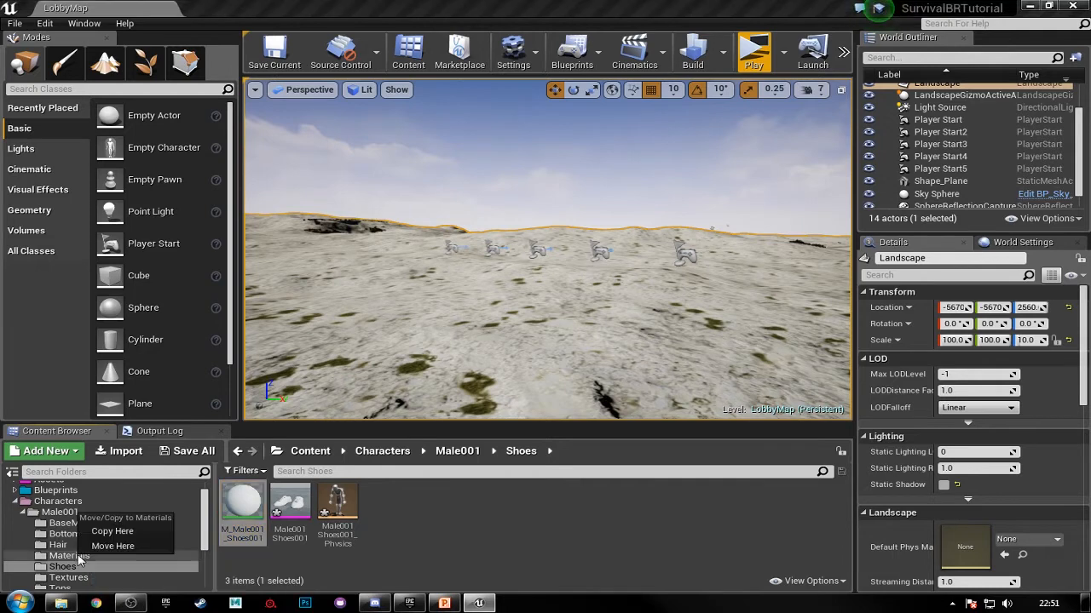
{"action": "left_click", "coordinate": [101, 545]}
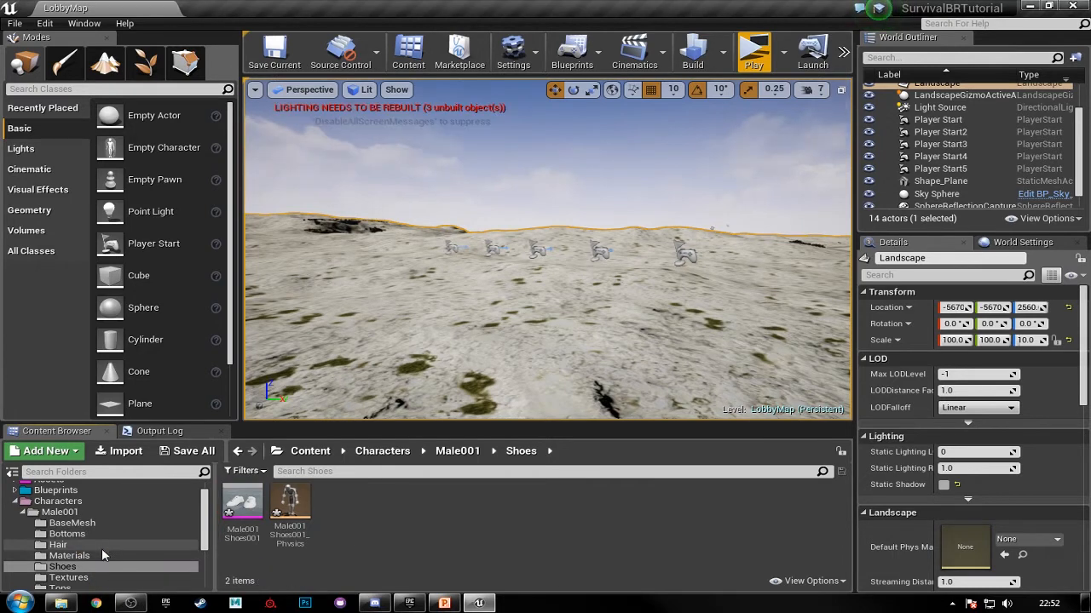
- Delete all assets in the Tops folder, including the separate Male001Top001_Skeleton
{"action": "scroll", "coordinate": [93, 561], "scroll_direction": "down", "scroll_amount": 1}
{"action": "left_click", "coordinate": [95, 566]}
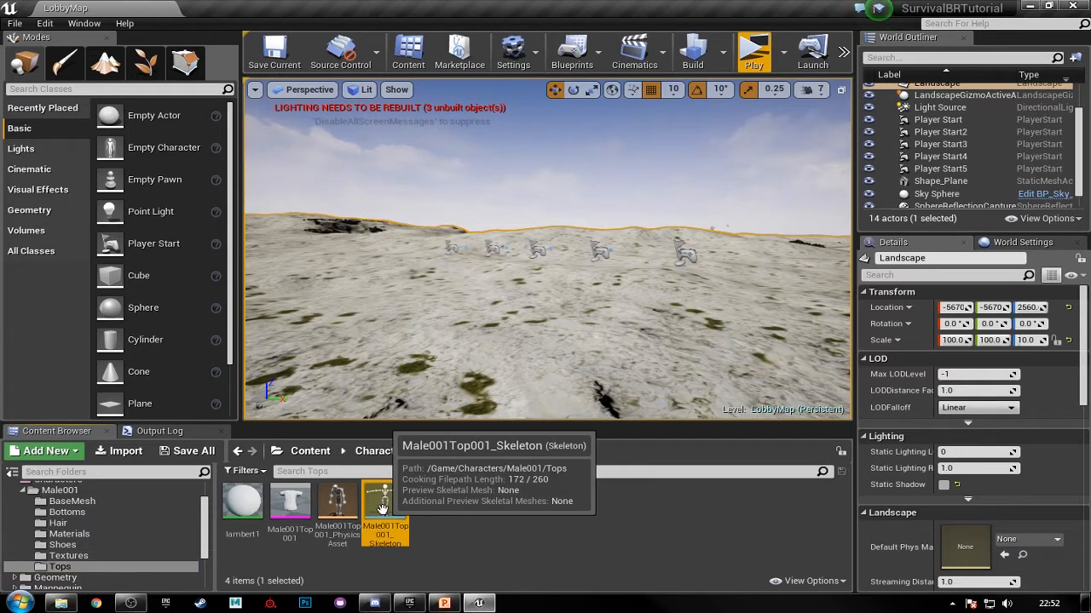
{"action": "left_click_drag", "start_coordinate": [218, 482], "coordinate": [480, 534]}
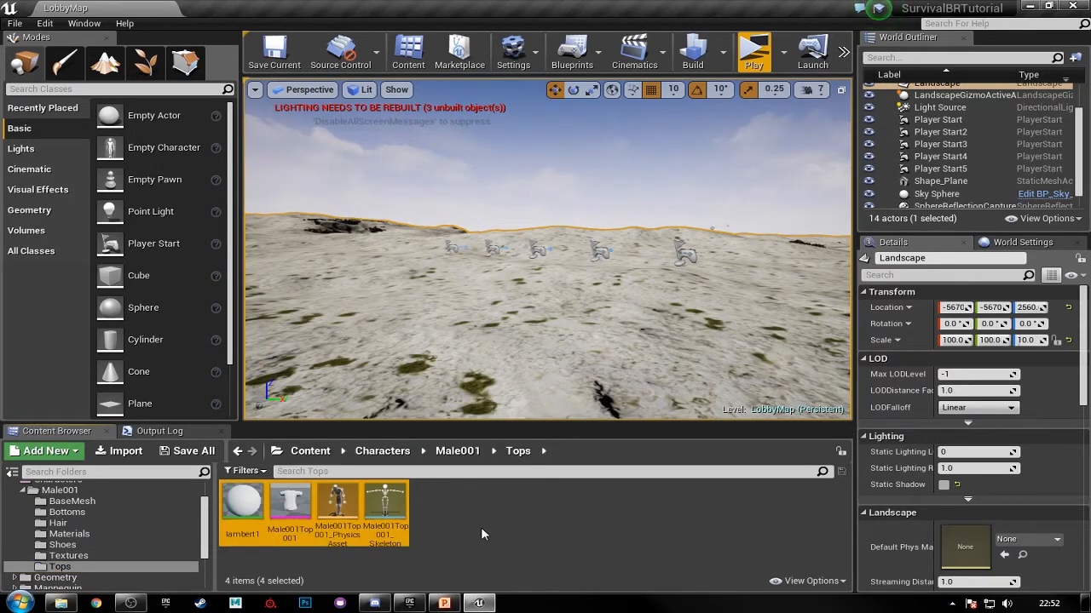
{"action": "left_click", "coordinate": [480, 534]}
{"action": "left_click", "coordinate": [391, 536]}
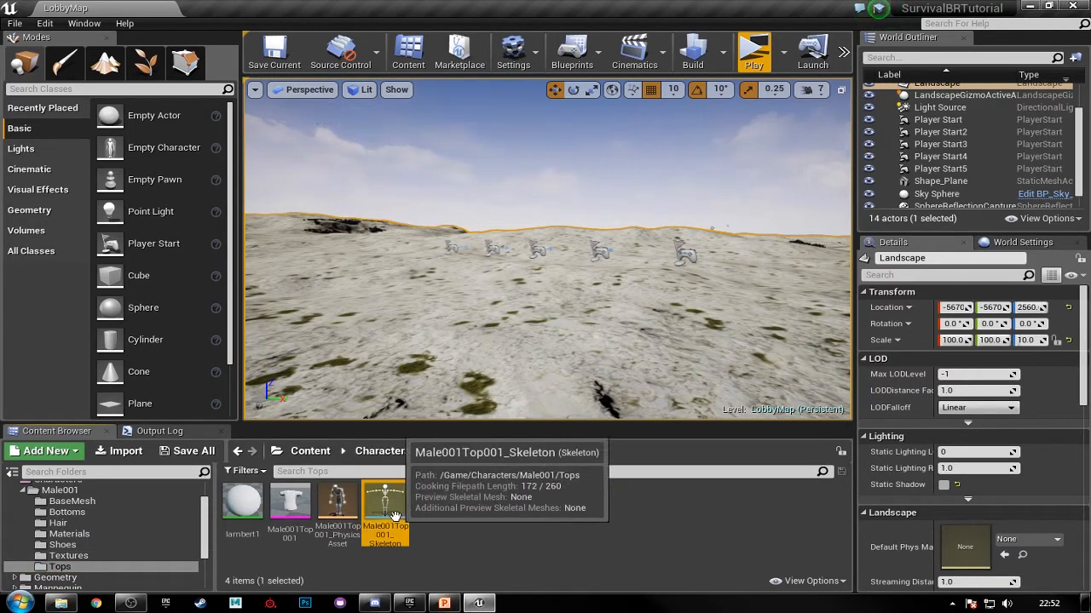
{"action": "key", "text": "ctrl+a"}
{"action": "key", "text": "Delete"}
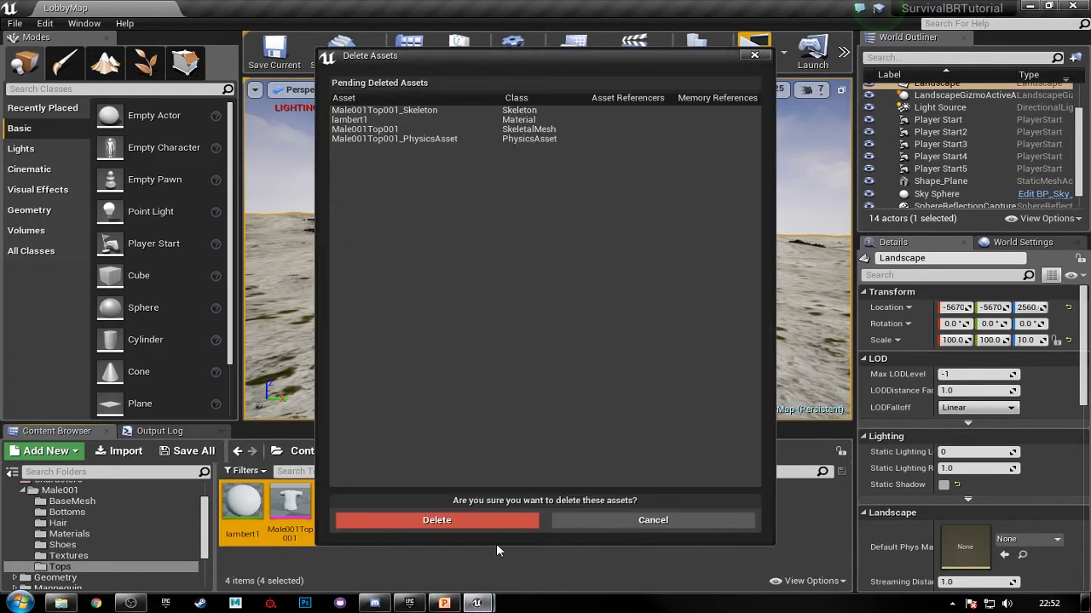
{"action": "left_click", "coordinate": [444, 519]}
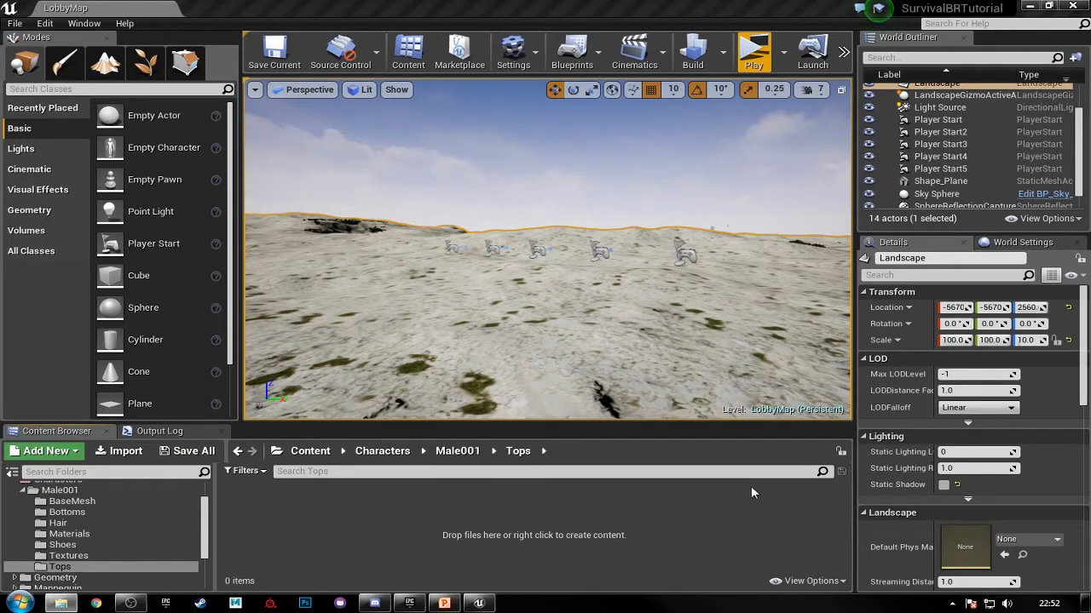
- Import the Male001Top001 FBX into the Tops folder as a skeletal mesh using Male001BaseMesh_Skeleton, and dismiss the import log
{"action": "left_click_drag", "start_coordinate": [462, 513], "coordinate": [461, 513]}
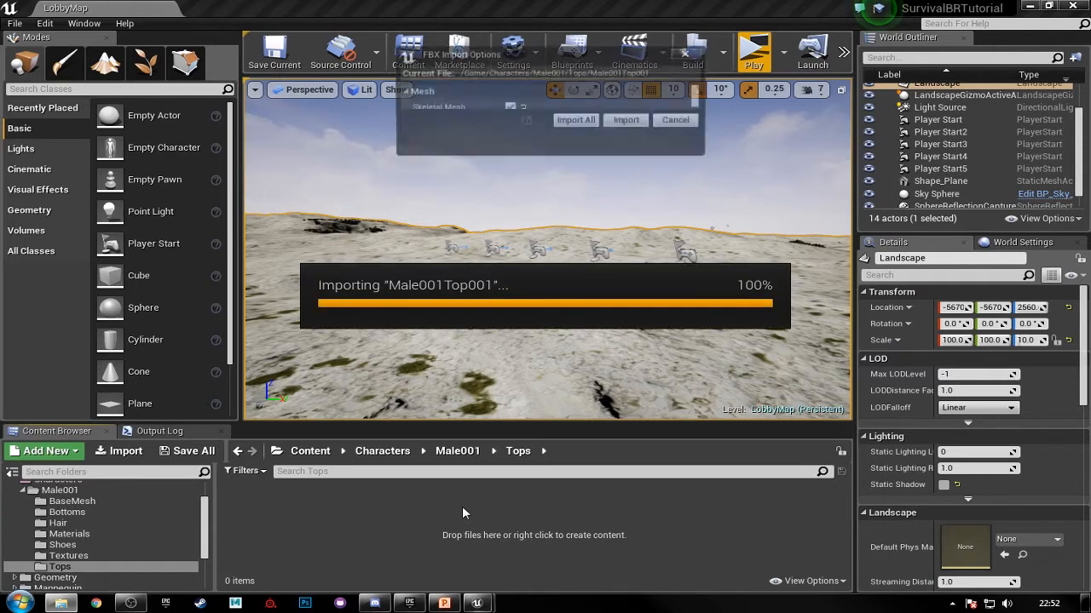
{"action": "left_click", "coordinate": [609, 150]}
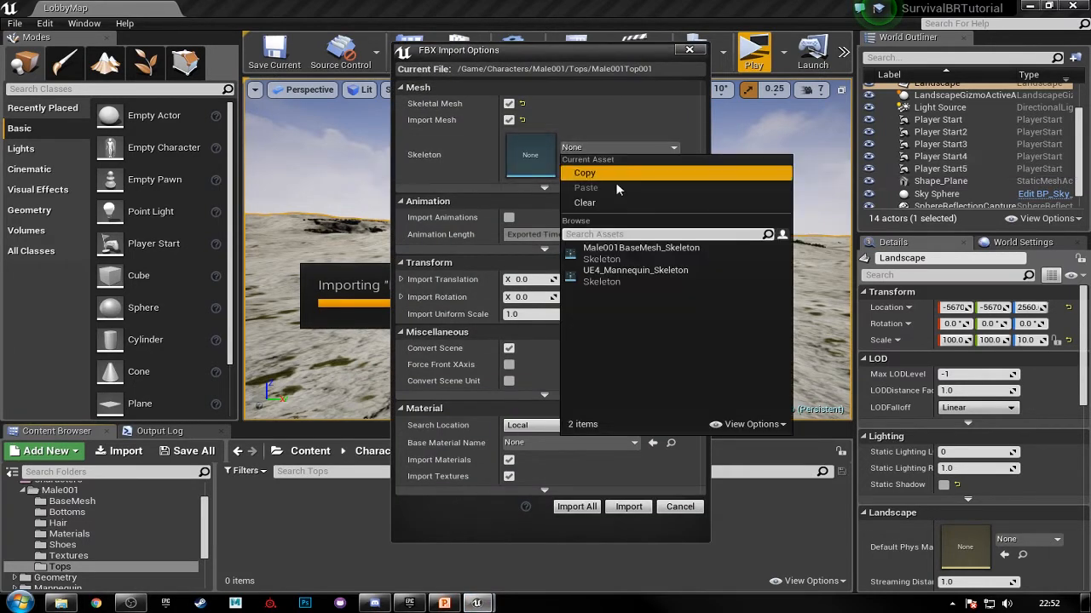
{"action": "left_click", "coordinate": [631, 247]}
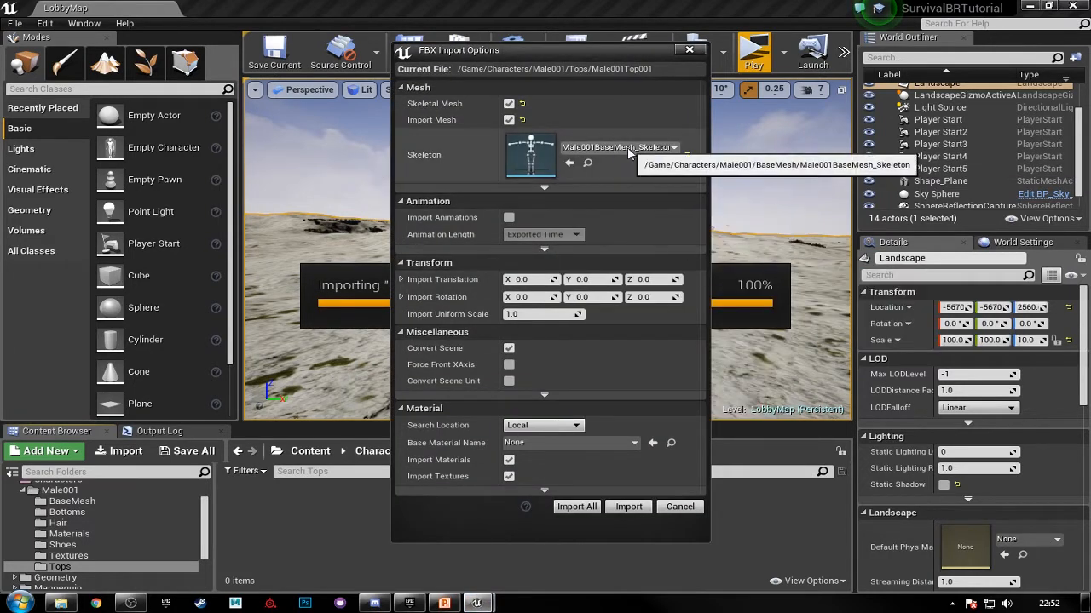
{"action": "left_click", "coordinate": [577, 507]}
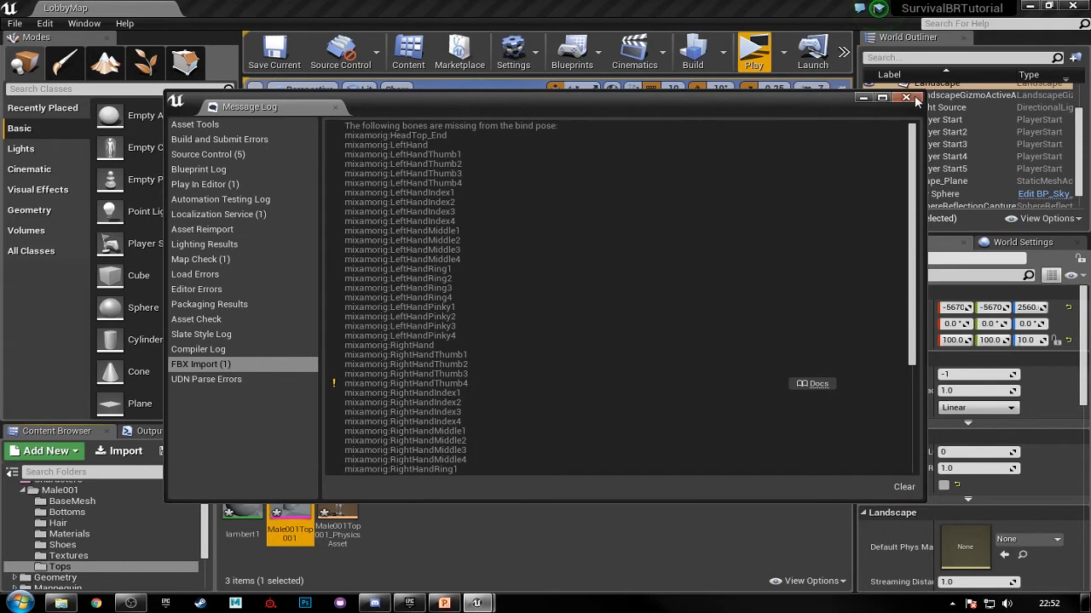
{"action": "left_click", "coordinate": [913, 94]}
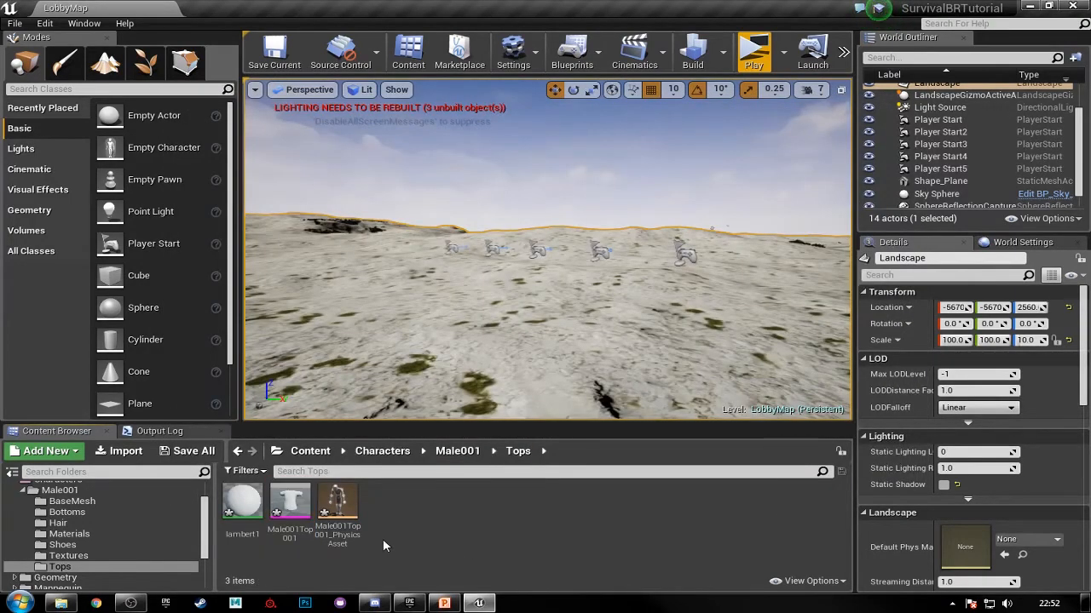
- Rename the lambert1 material in the Tops folder as M_Male001_Top001 and move it into the Materials folder
{"action": "left_click", "coordinate": [244, 511]}
{"action": "left_click", "coordinate": [246, 534]}
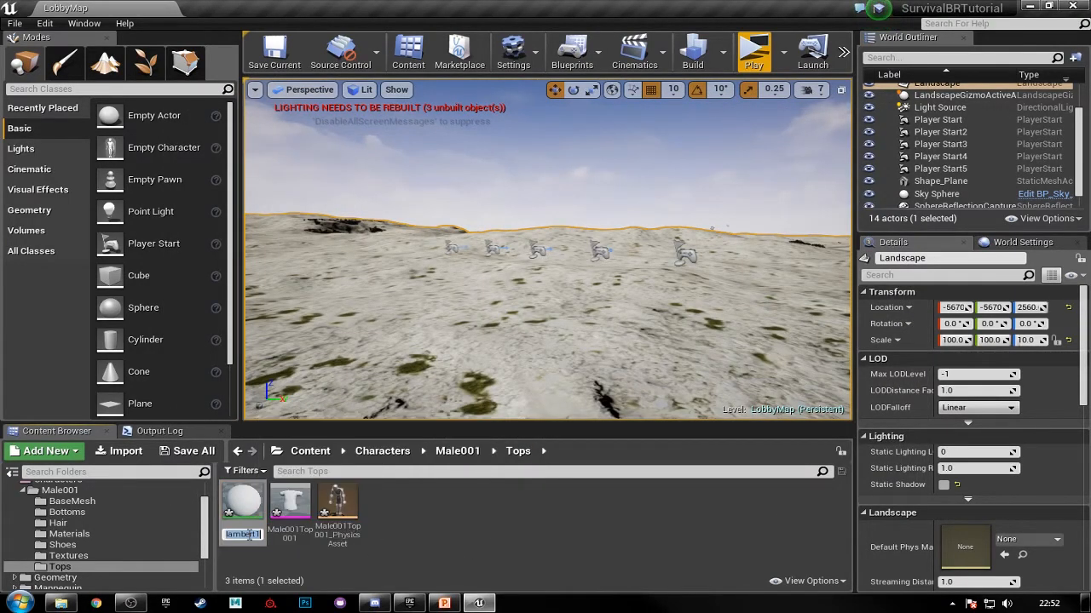
{"action": "type", "text": "M_"}
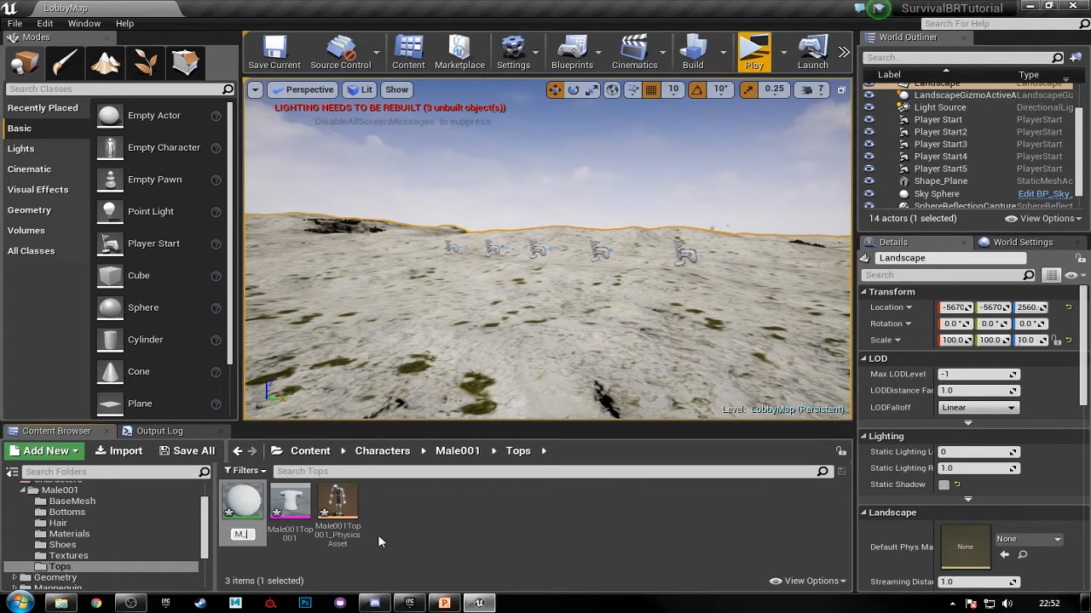
{"action": "type", "text": "Ma"}
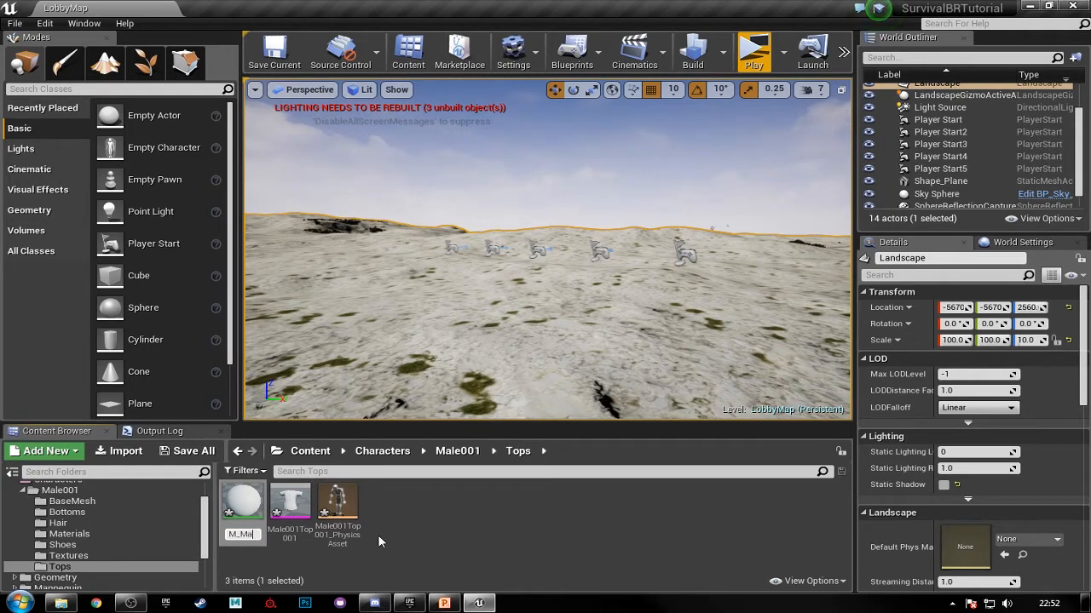
{"action": "type", "text": "le001_Top"}
{"action": "type", "text": "001"}
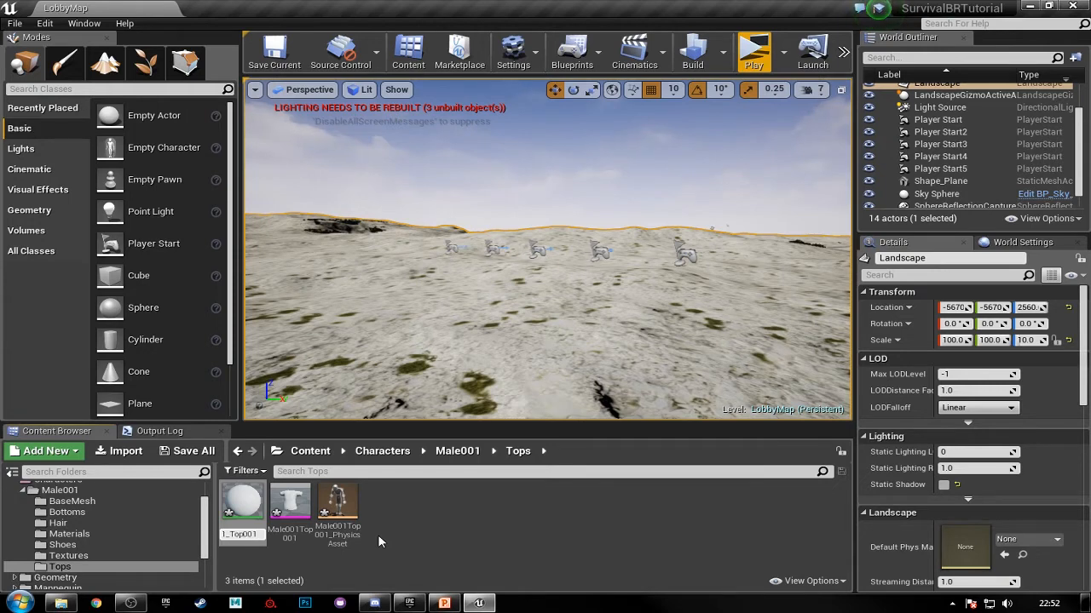
{"action": "key", "text": "Return"}
{"action": "left_click_drag", "start_coordinate": [243, 504], "coordinate": [121, 541]}
{"action": "left_click", "coordinate": [137, 572]}
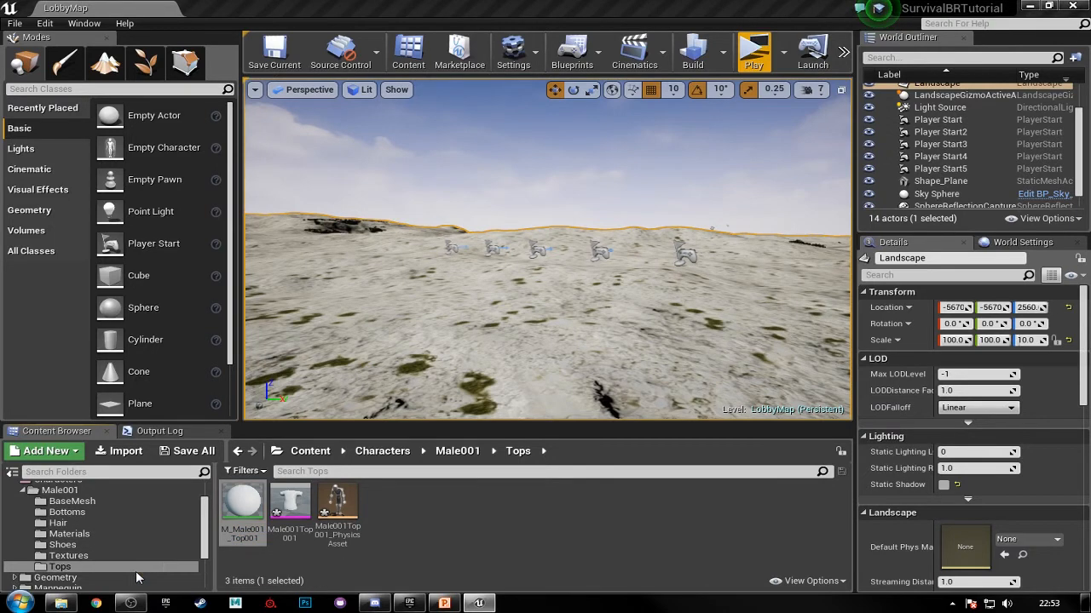
- Open the Bottoms001, Hair001, Shoes001, Top001 and Body materials from the Materials folder in the material editor
{"action": "left_click", "coordinate": [106, 534]}
{"action": "left_click", "coordinate": [243, 504]}
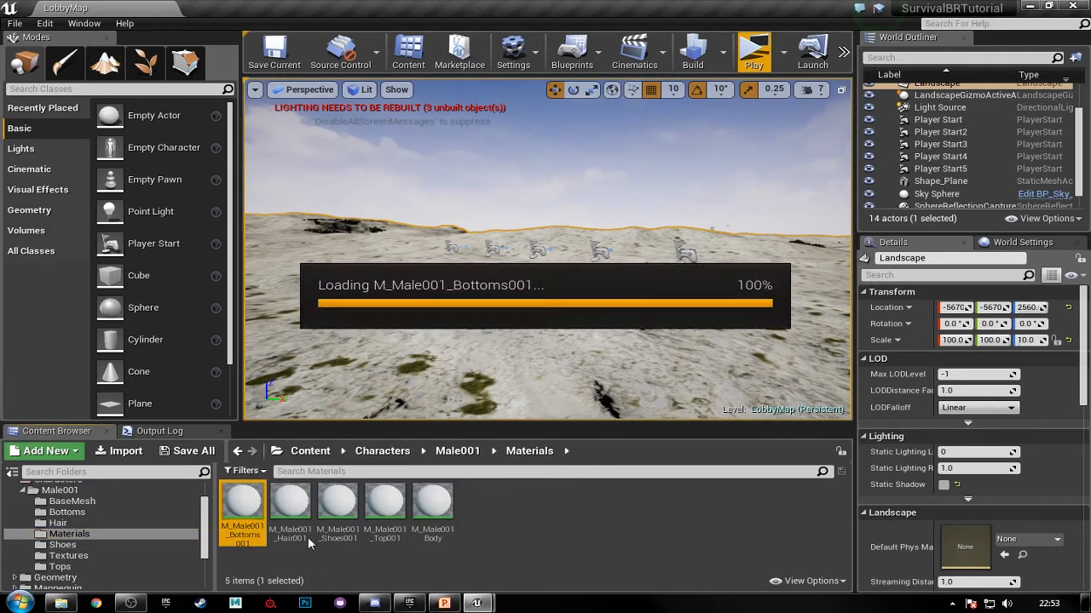
{"action": "left_click", "coordinate": [290, 511]}
{"action": "left_click", "coordinate": [336, 510]}
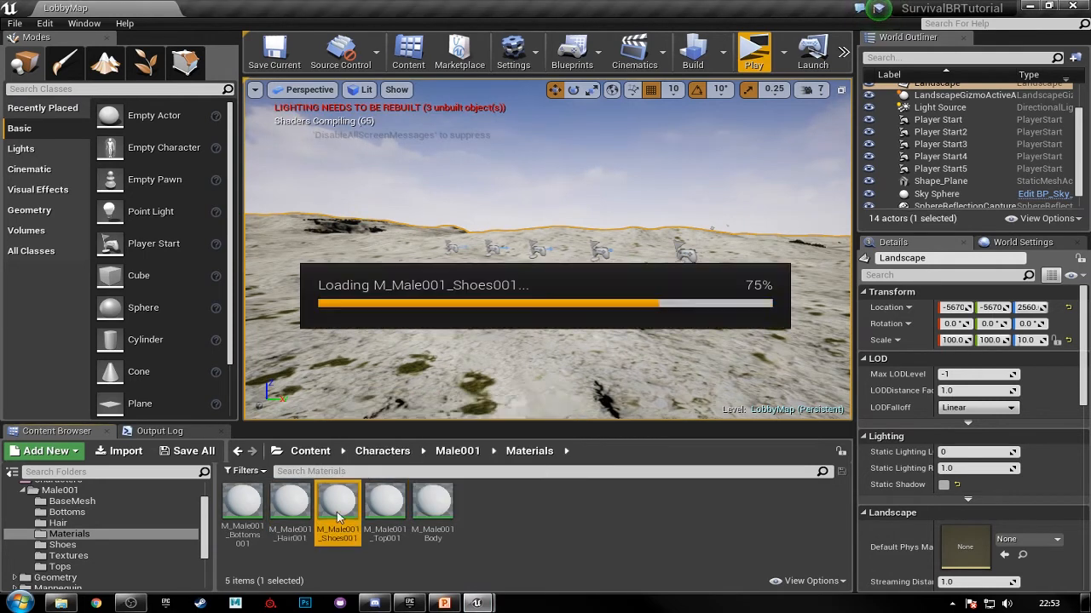
{"action": "left_click", "coordinate": [386, 509]}
{"action": "left_click", "coordinate": [431, 509]}
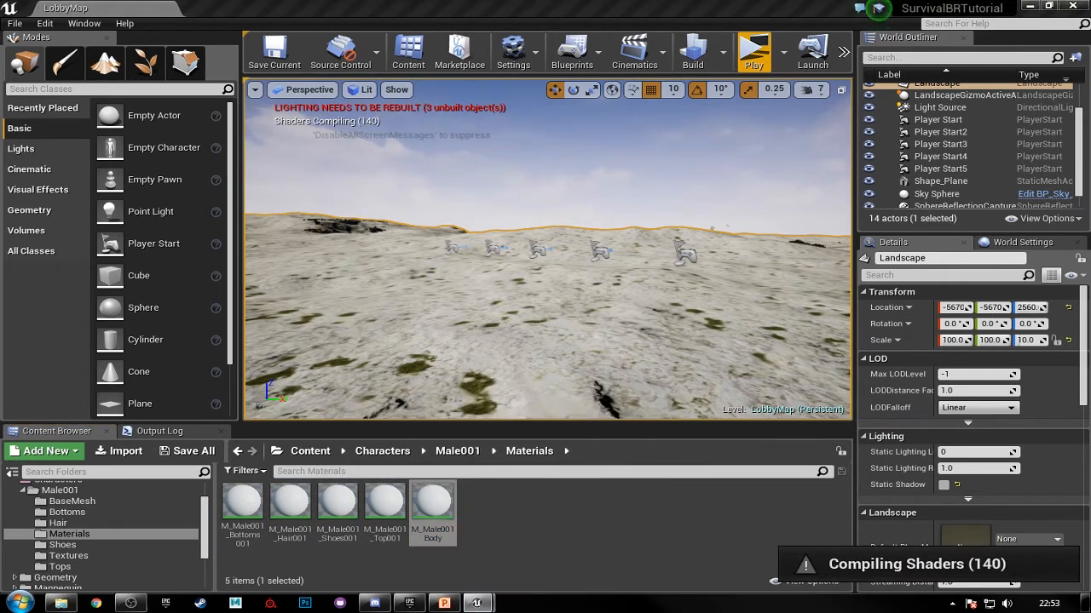
{"action": "double_click", "coordinate": [432, 509]}
- Dock the five material editors from the floating window into the main editor window
{"action": "left_click_drag", "start_coordinate": [799, 146], "coordinate": [676, 125]}
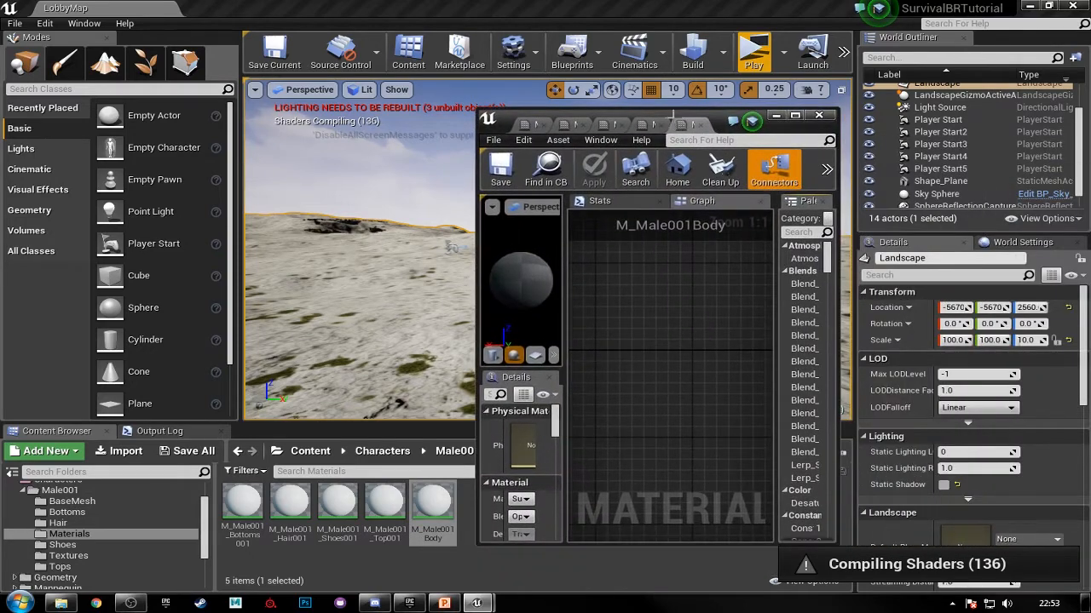
{"action": "left_click_drag", "start_coordinate": [537, 124], "coordinate": [319, 13]}
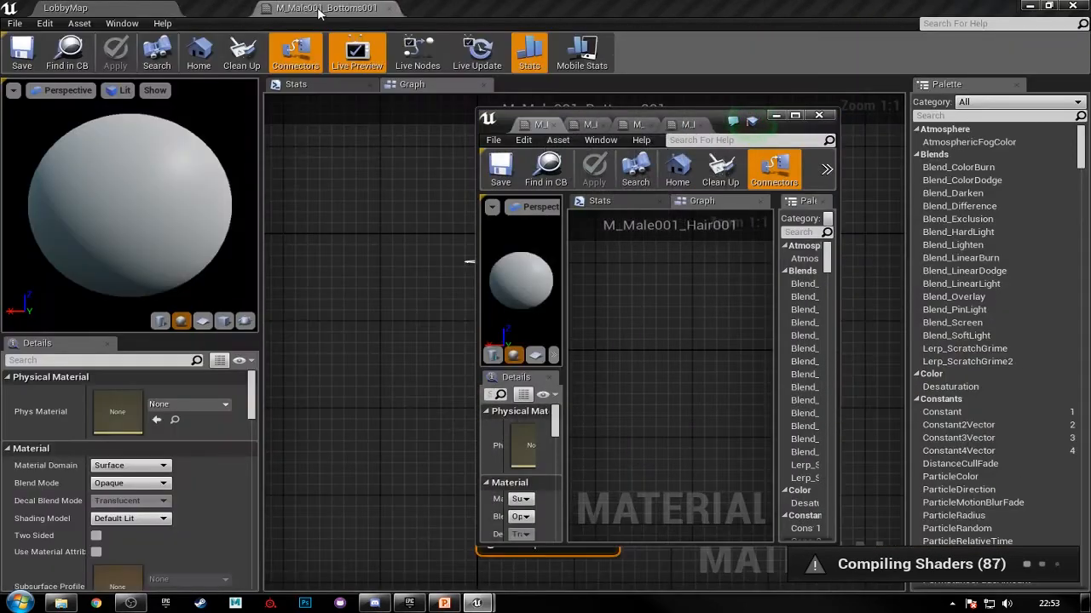
{"action": "left_click_drag", "start_coordinate": [545, 125], "coordinate": [383, 8]}
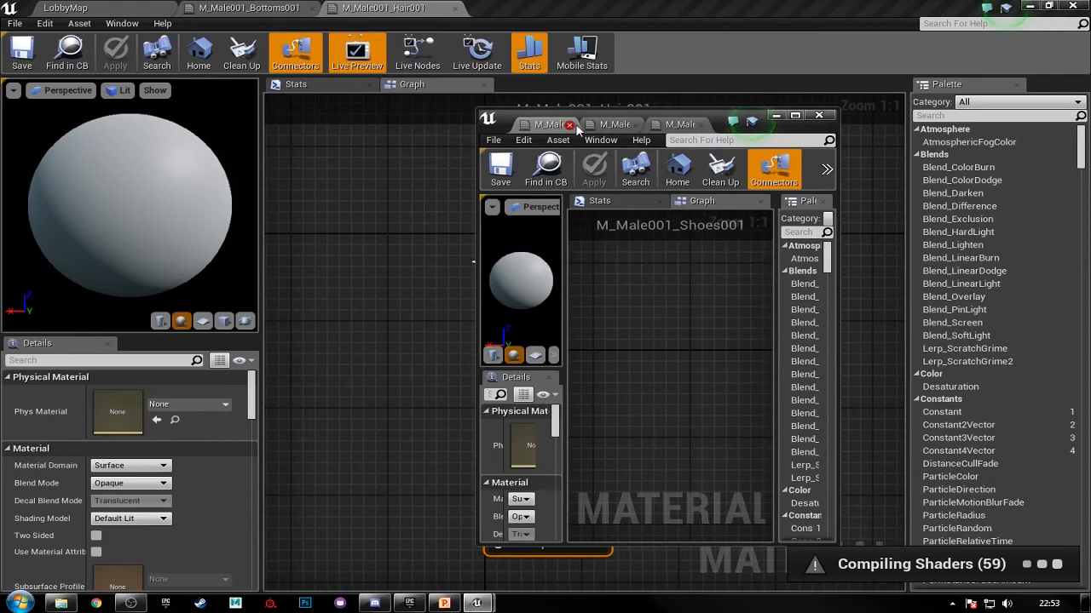
{"action": "left_click_drag", "start_coordinate": [577, 126], "coordinate": [532, 9]}
{"action": "left_click_drag", "start_coordinate": [588, 71], "coordinate": [631, 9]}
{"action": "left_click_drag", "start_coordinate": [603, 124], "coordinate": [803, 11]}
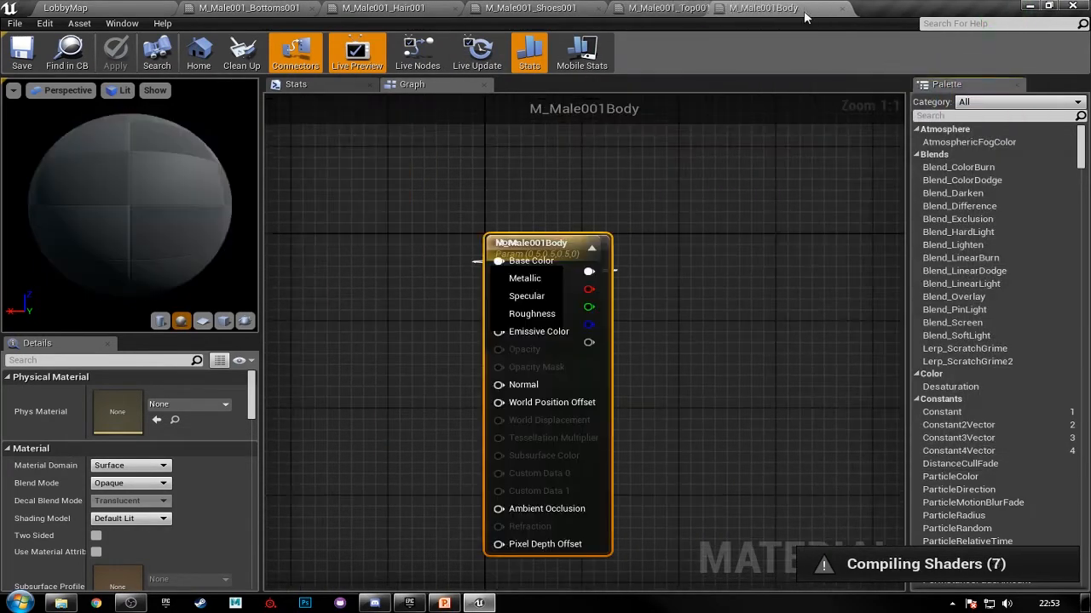
- Import the Male001 body, bottom, hair, shoes and top texture files into the Textures folder
{"action": "left_click", "coordinate": [66, 7]}
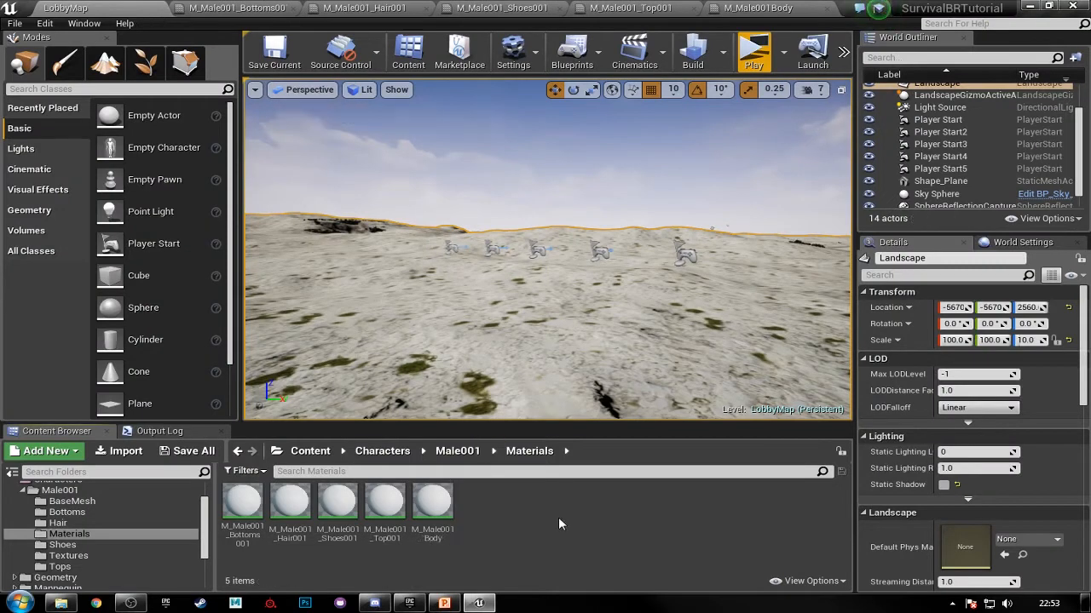
{"action": "left_click", "coordinate": [68, 555]}
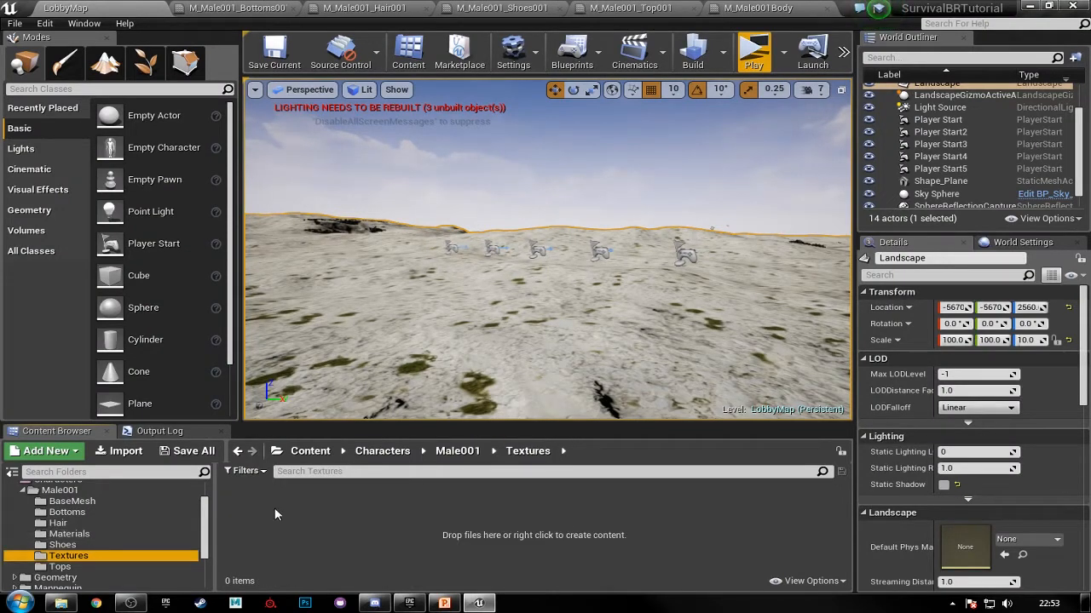
{"action": "left_click", "coordinate": [423, 510]}
{"action": "left_click", "coordinate": [60, 603]}
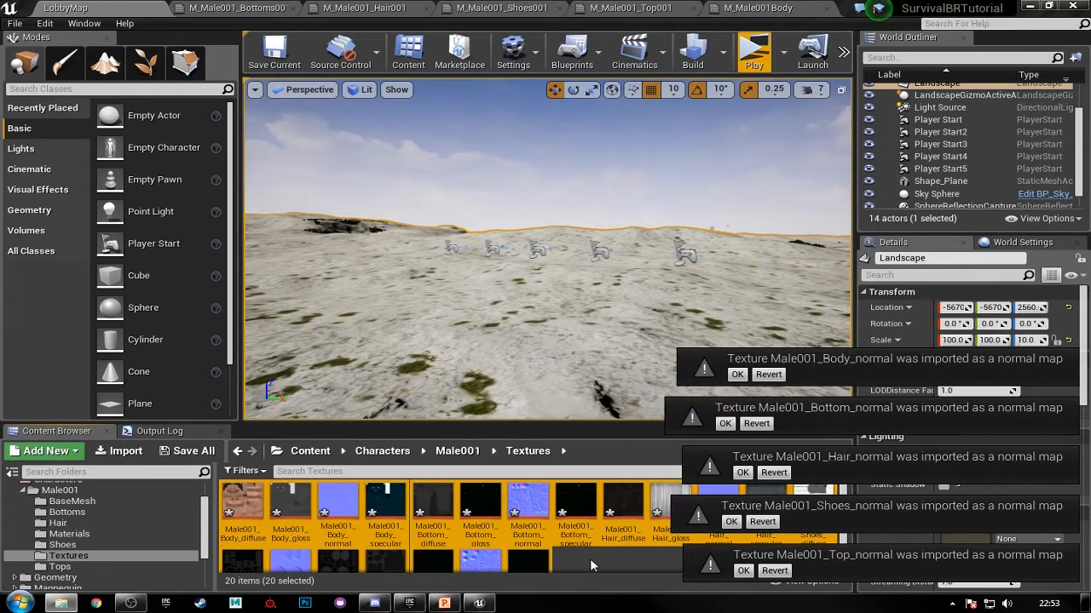
{"action": "left_click", "coordinate": [589, 561]}
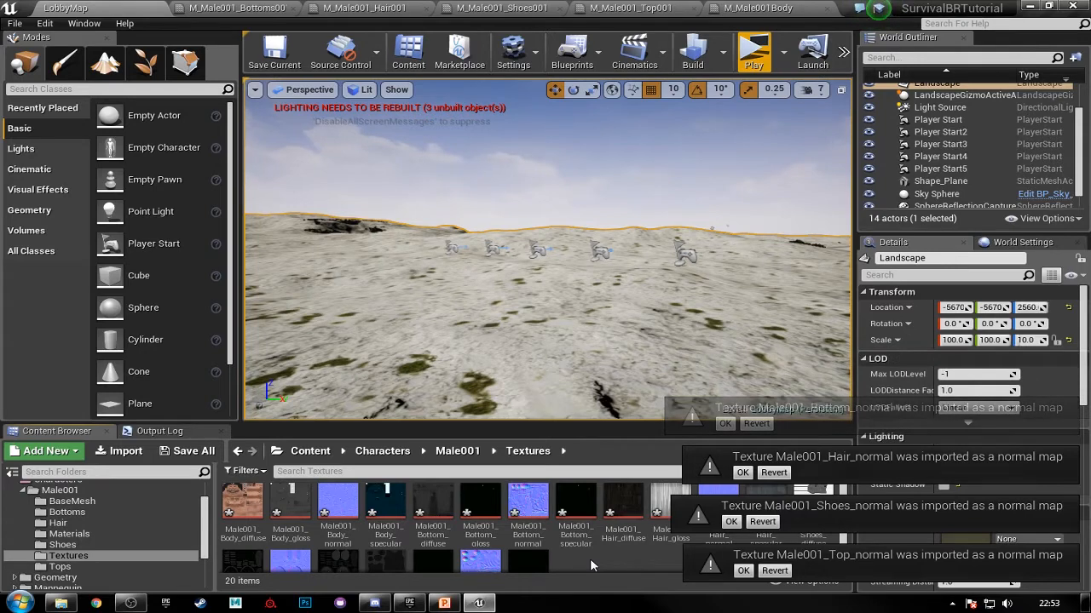
- Inspect the Male001_Body_normal texture, close it, and move M_Male001Body's output node clear of the overlapping parameter node
{"action": "scroll", "coordinate": [590, 558], "scroll_direction": "down", "scroll_amount": 2}
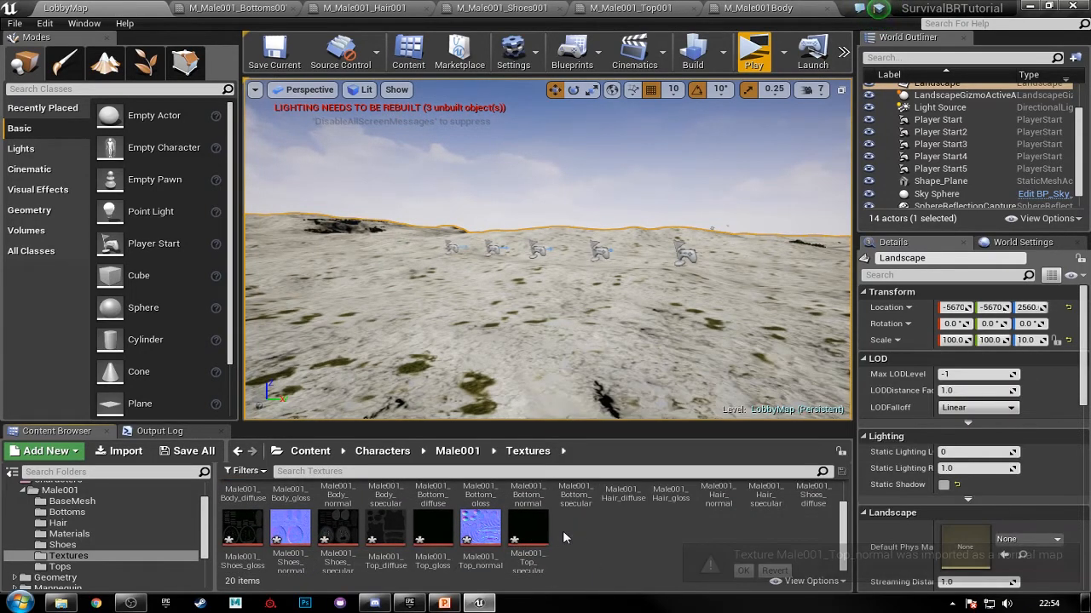
{"action": "scroll", "coordinate": [562, 531], "scroll_direction": "up", "scroll_amount": 2}
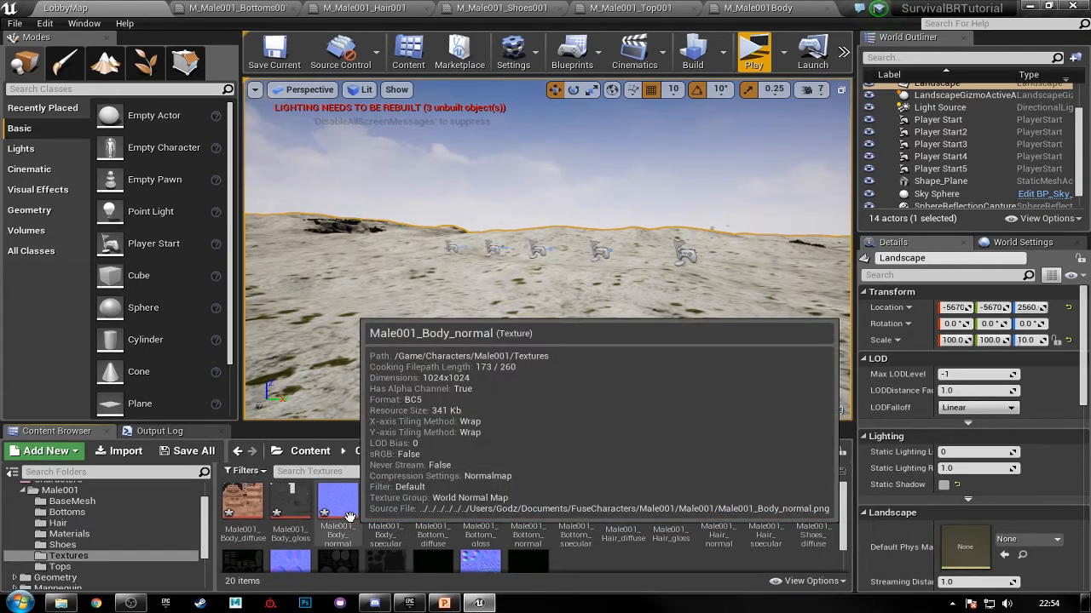
{"action": "double_click", "coordinate": [349, 518]}
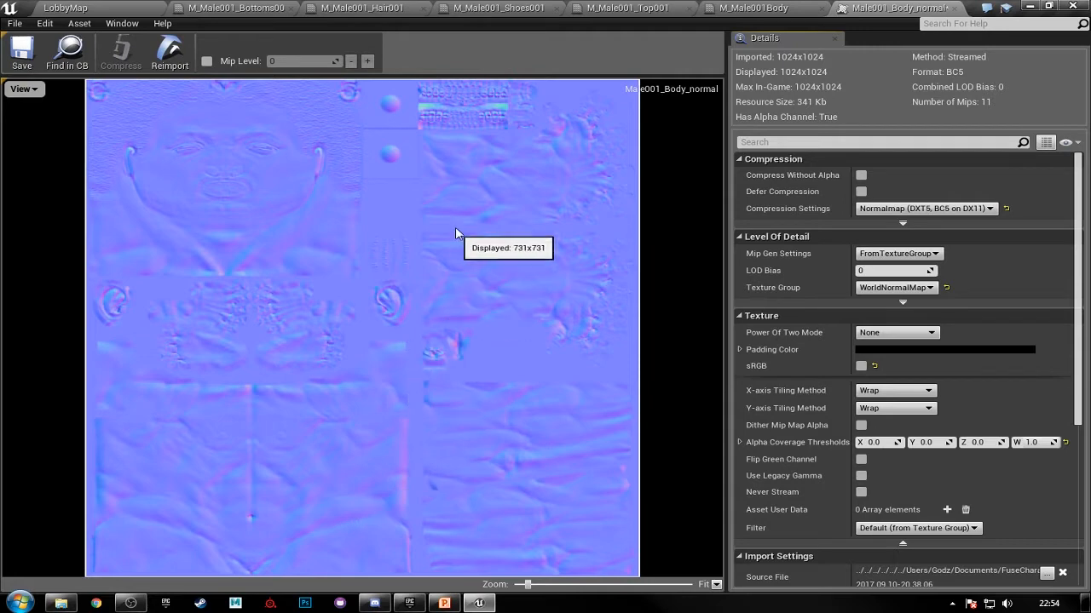
{"action": "left_click", "coordinate": [954, 9]}
{"action": "left_click_drag", "start_coordinate": [584, 237], "coordinate": [729, 237]}
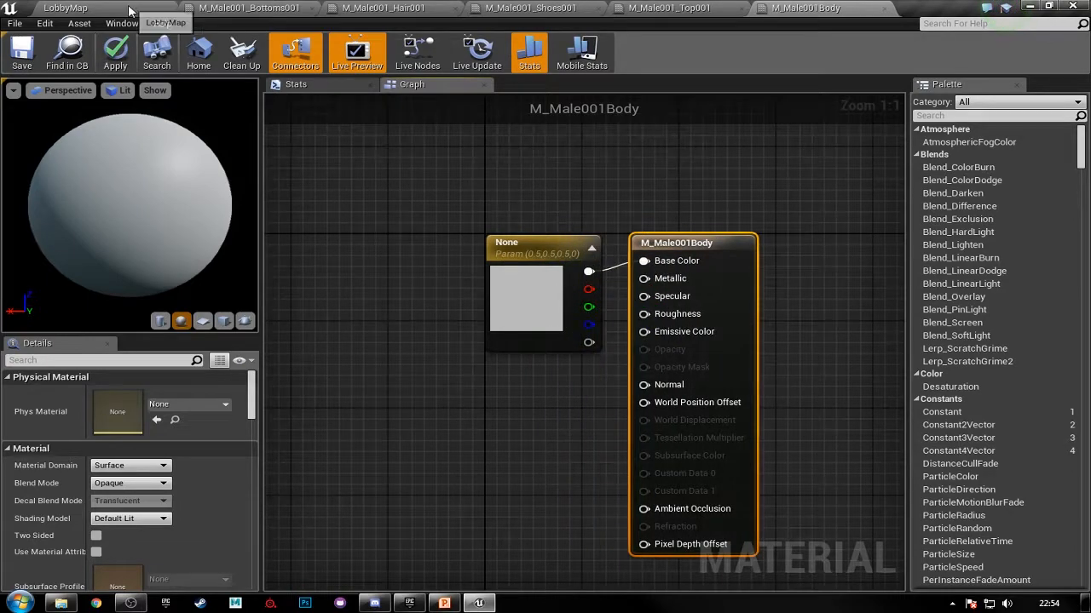
- Delete the Body, Bottom, Hair, Shoes and Top gloss textures plus Male001_Shoes_diffuse from the Textures folder
{"action": "left_click", "coordinate": [130, 10]}
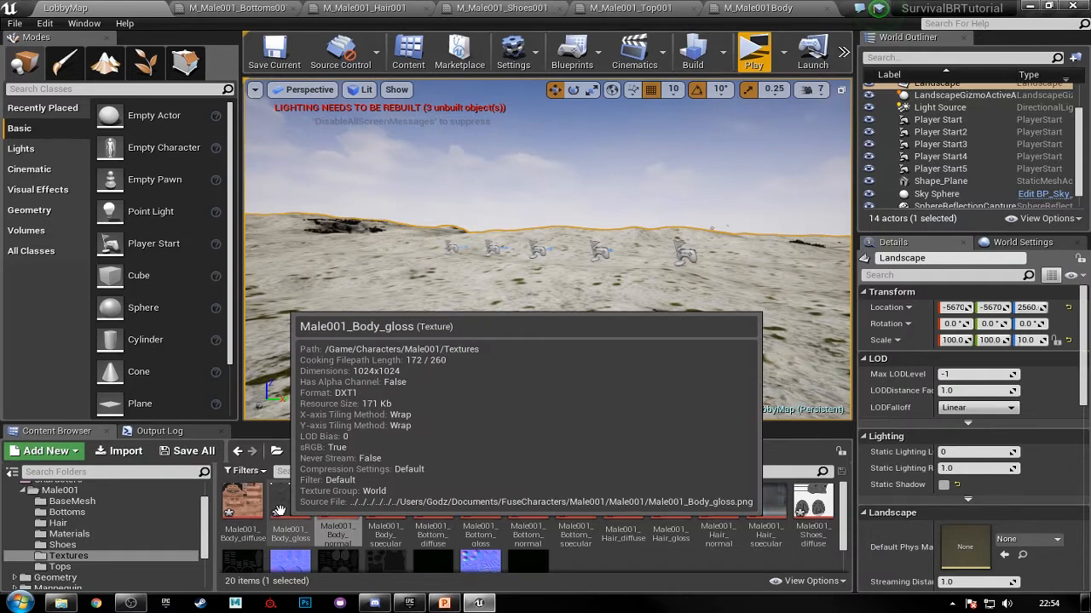
{"action": "left_click", "coordinate": [280, 510]}
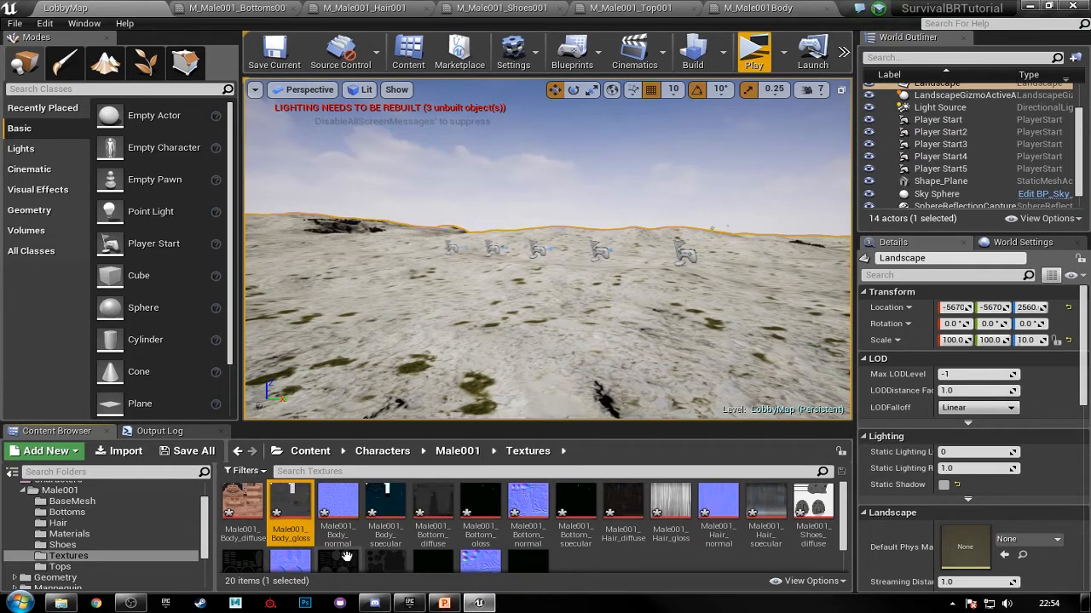
{"action": "mouse_move", "coordinate": [381, 519]}
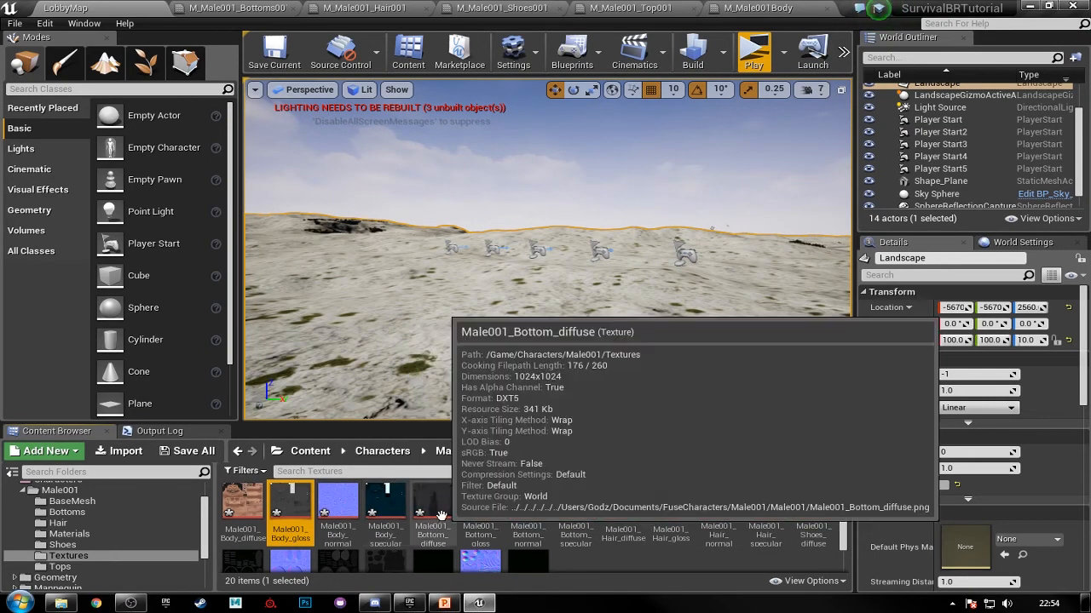
{"action": "left_click", "coordinate": [479, 514], "text": "ctrl"}
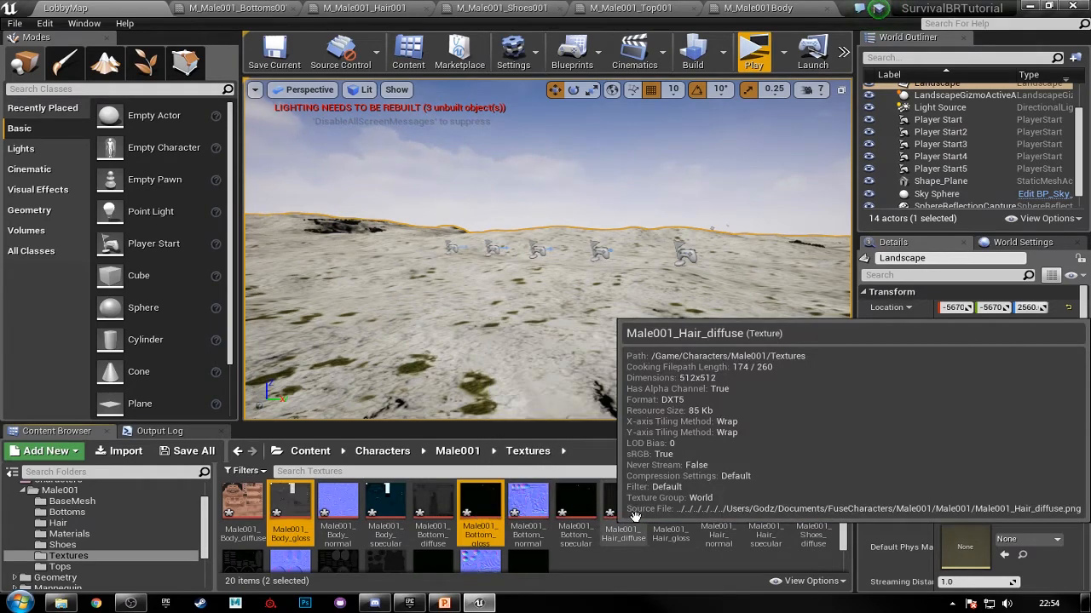
{"action": "left_click", "coordinate": [686, 515], "text": "ctrl"}
{"action": "left_click", "coordinate": [812, 514], "text": "ctrl"}
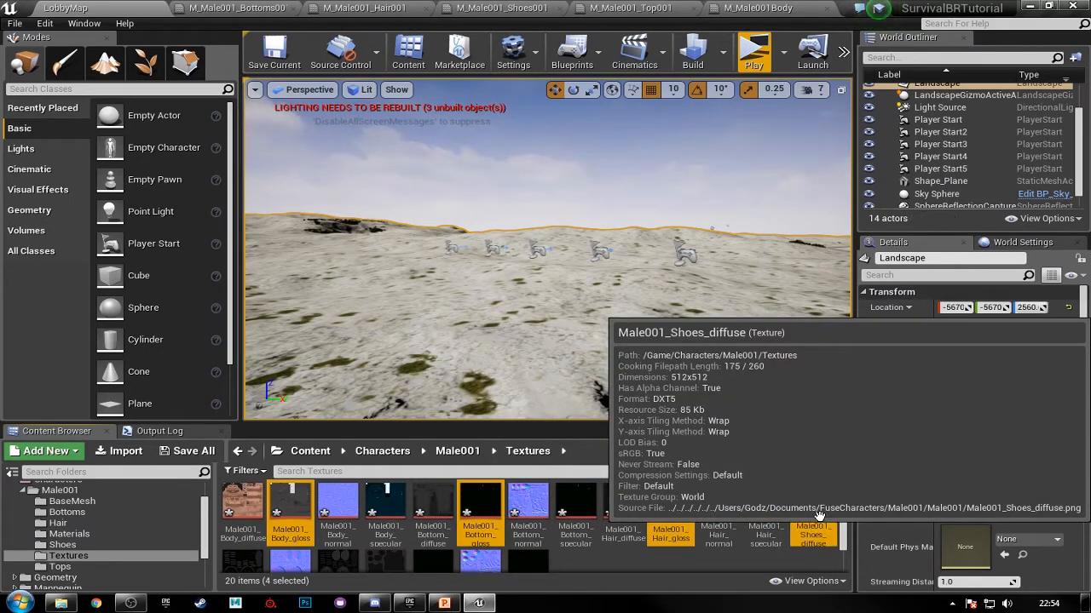
{"action": "scroll", "coordinate": [729, 542], "scroll_direction": "down", "scroll_amount": 2}
{"action": "left_click", "coordinate": [421, 542], "text": "ctrl"}
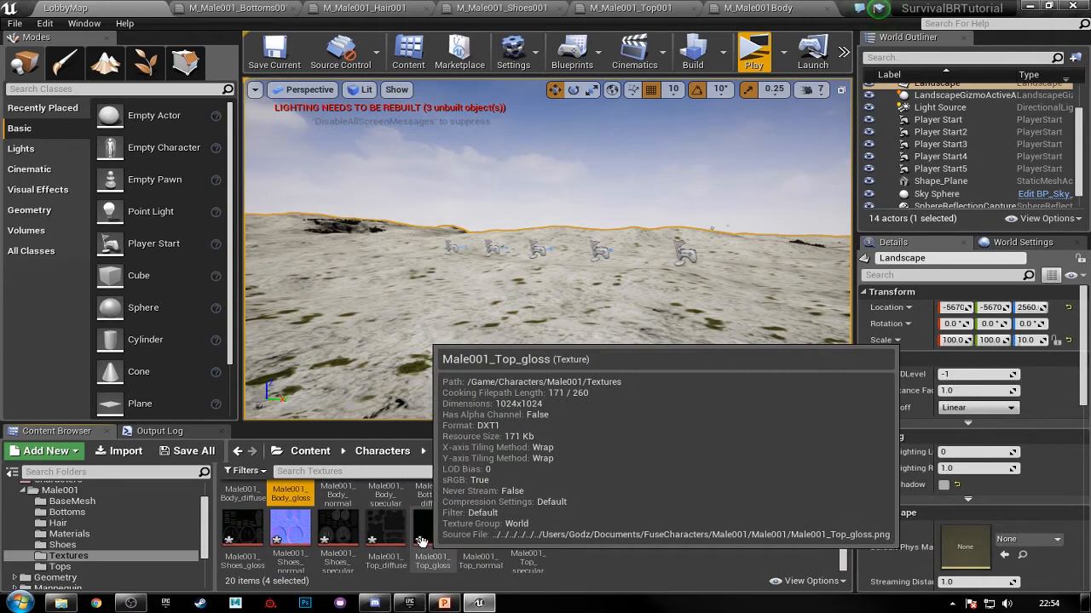
{"action": "left_click", "coordinate": [242, 543], "text": "ctrl"}
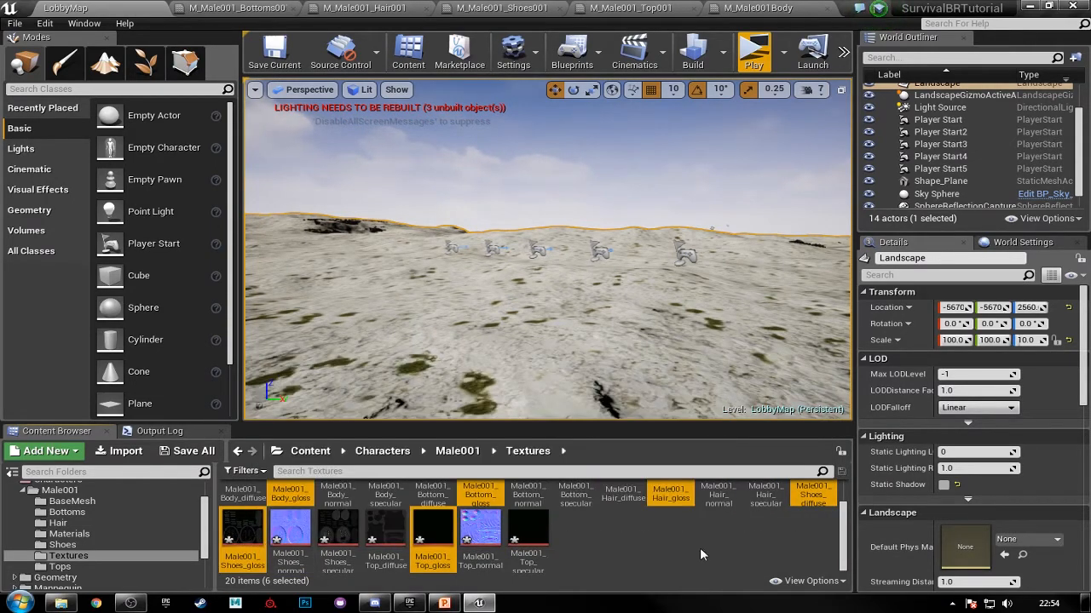
{"action": "key", "text": "Delete"}
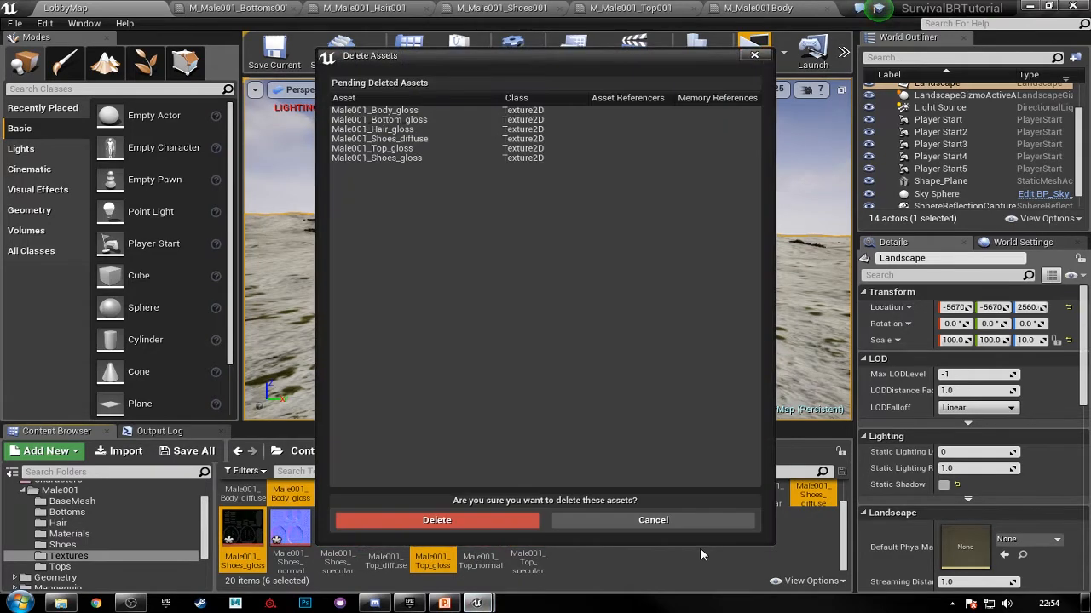
{"action": "left_click", "coordinate": [518, 519]}
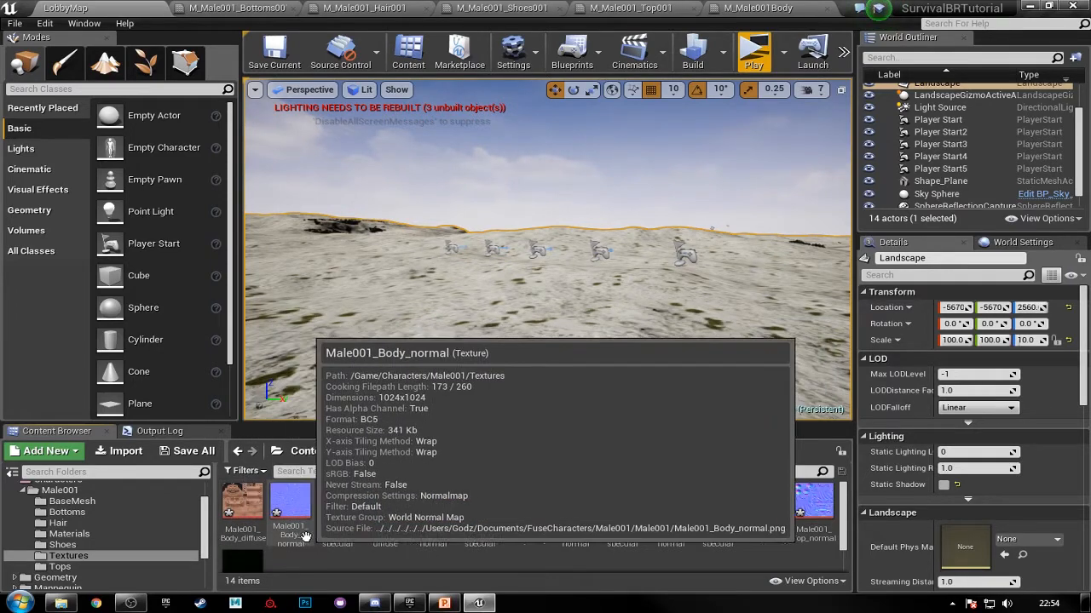
- Select the Male001_Bottom_diffuse texture in the Textures folder and delete the parameter node from the M_Male001Body graph
{"action": "left_click", "coordinate": [249, 511]}
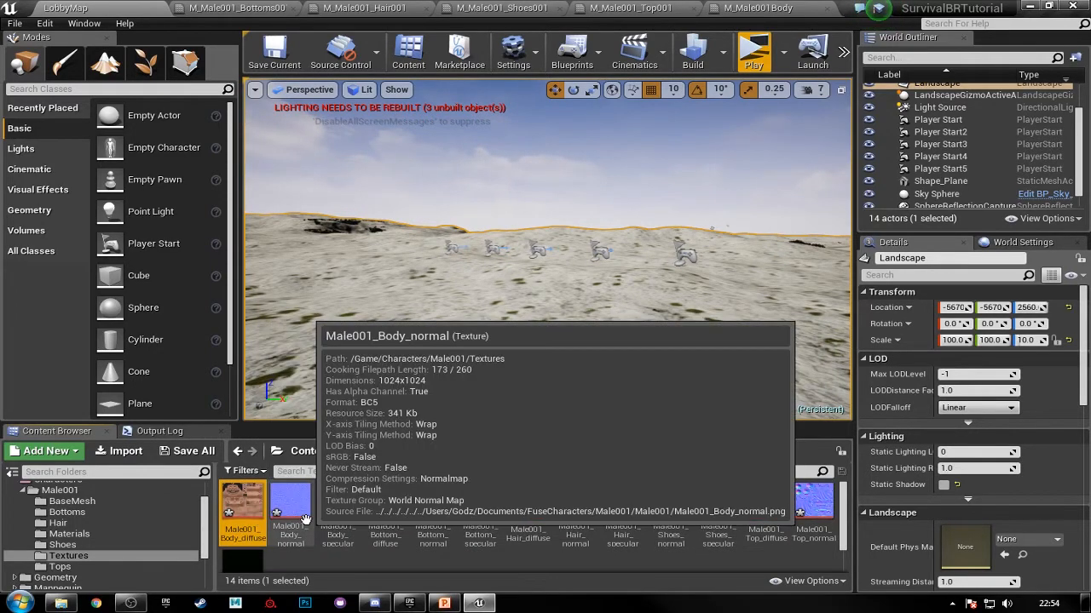
{"action": "left_click", "coordinate": [337, 511]}
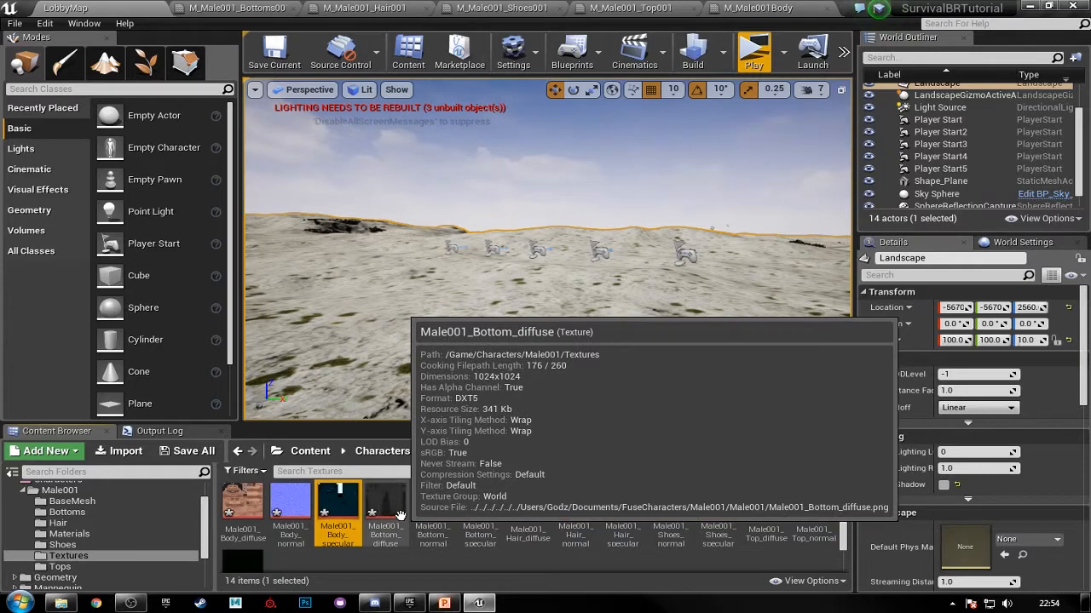
{"action": "left_click", "coordinate": [397, 512]}
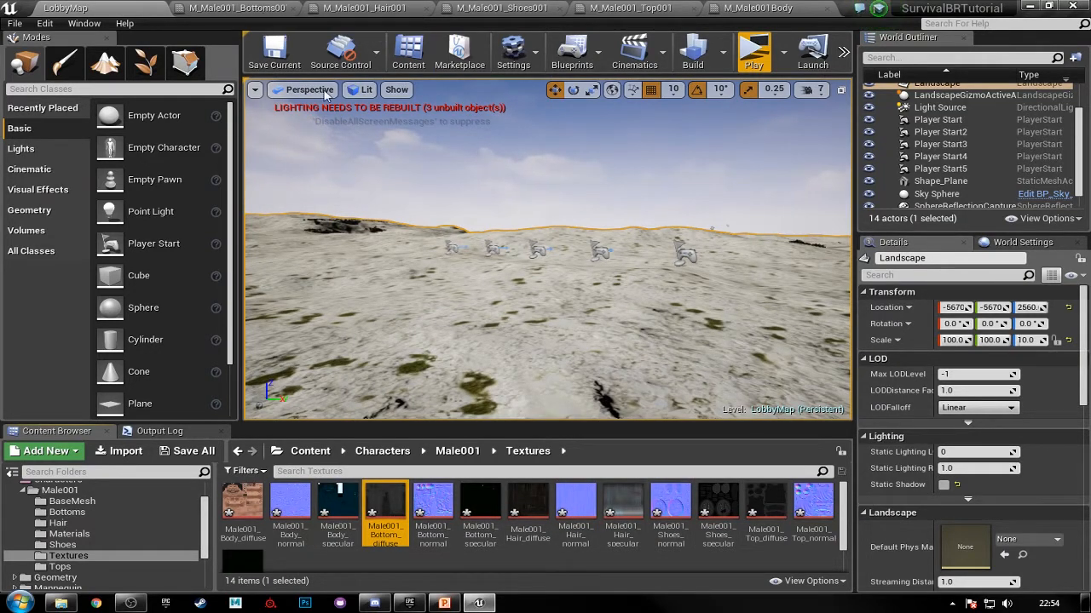
{"action": "left_click", "coordinate": [746, 10]}
{"action": "right_click_drag", "start_coordinate": [507, 387], "coordinate": [509, 305]}
{"action": "left_click", "coordinate": [481, 242]}
{"action": "key", "text": "Delete"}
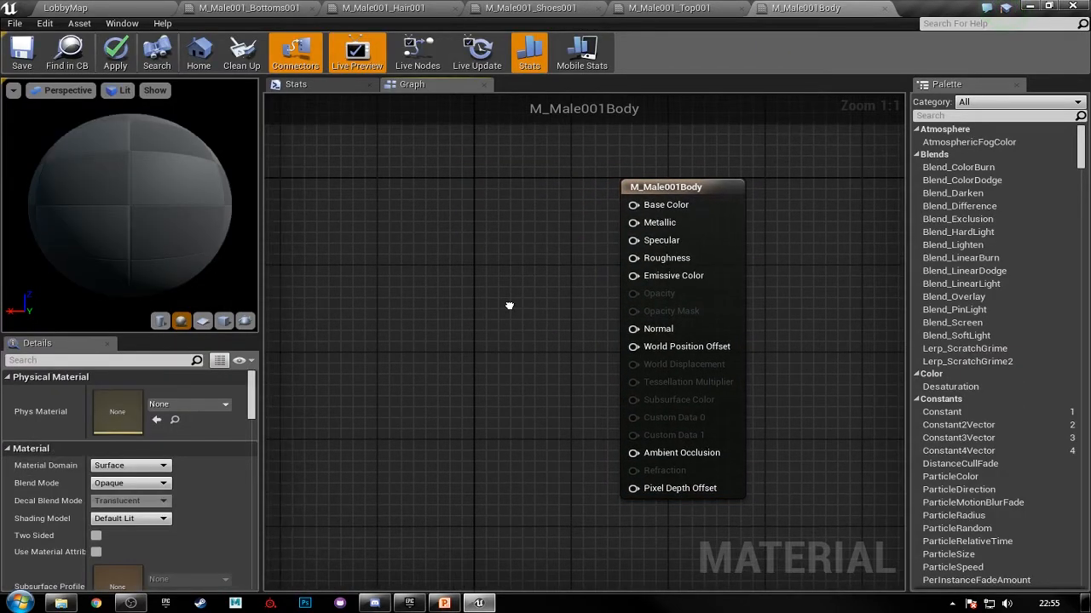
- Add a Texture Sample using Male001_Bottom_diffuse to M_Male001Body and connect its colour output to Base Color
{"action": "left_click", "coordinate": [365, 169]}
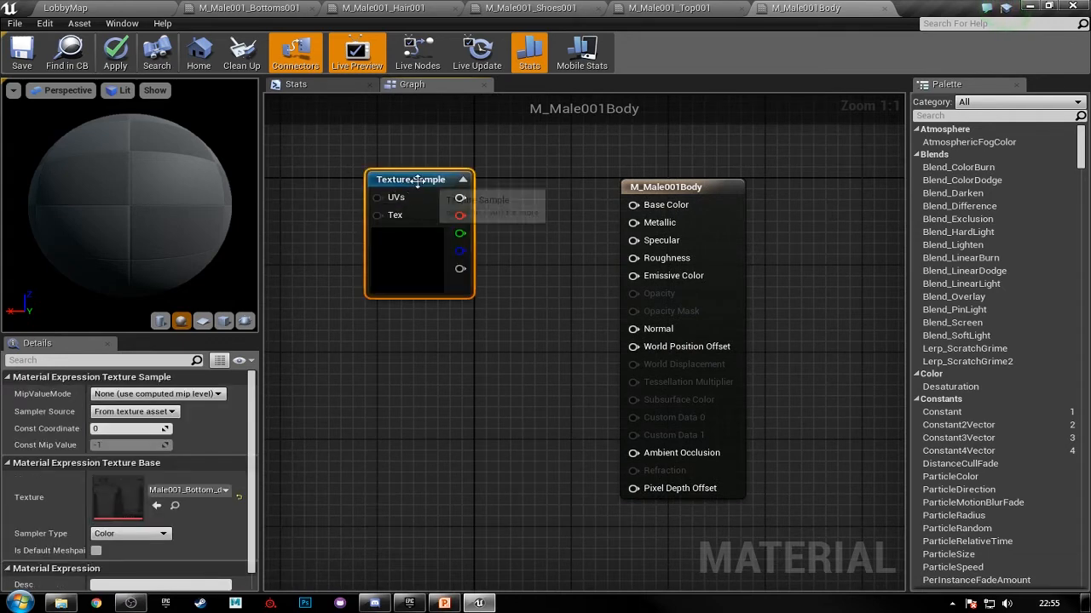
{"action": "left_click_drag", "start_coordinate": [436, 183], "coordinate": [633, 205]}
{"action": "right_click_drag", "start_coordinate": [505, 335], "coordinate": [562, 307]}
{"action": "left_click", "coordinate": [455, 261]}
{"action": "left_click", "coordinate": [458, 236]}
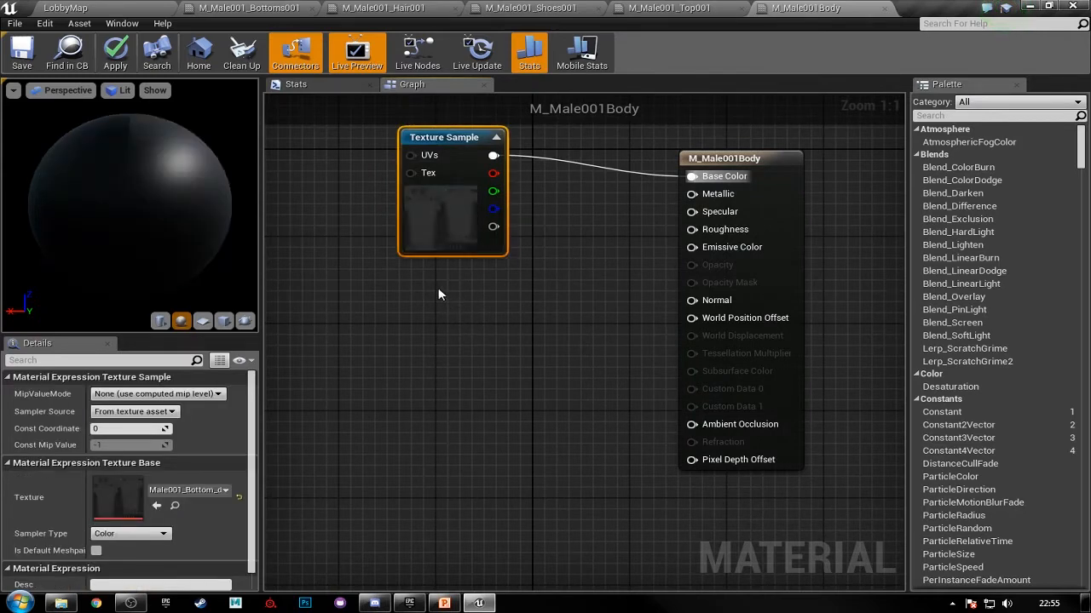
- Duplicate the Texture Sample twice below the original, wiring one copy's colour output to Specular and the other's to Normal
{"action": "key", "text": "ctrl+w"}
{"action": "left_click_drag", "start_coordinate": [492, 296], "coordinate": [692, 212]}
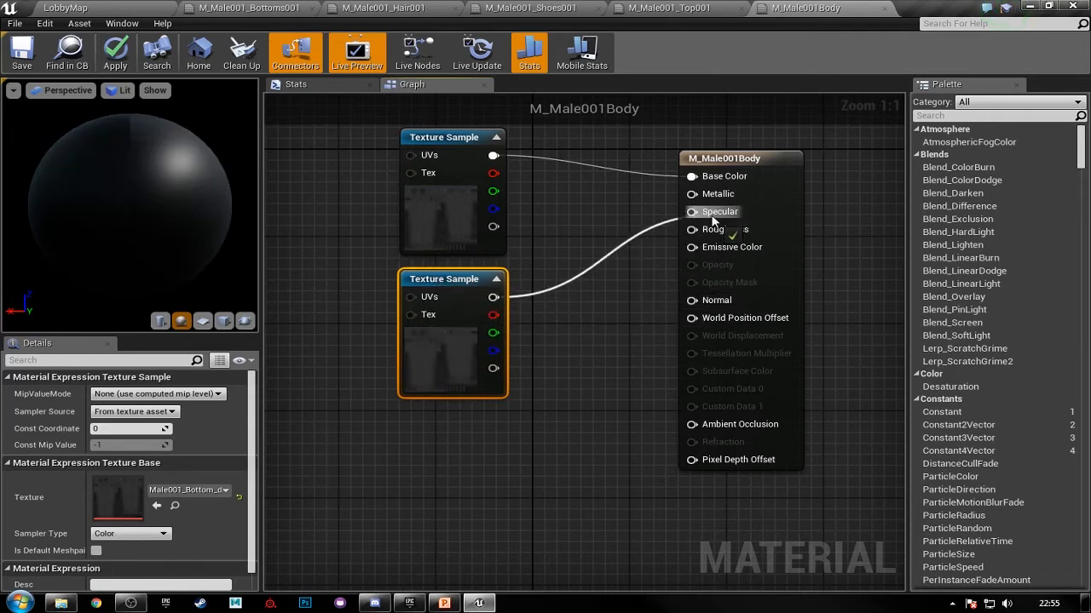
{"action": "left_click", "coordinate": [432, 443]}
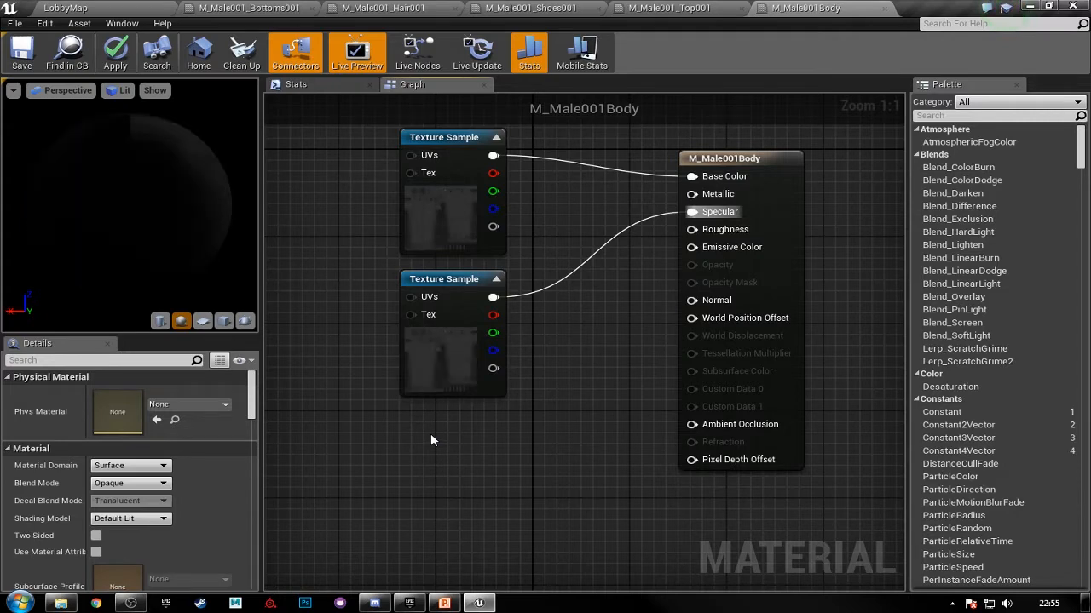
{"action": "left_click", "coordinate": [423, 454]}
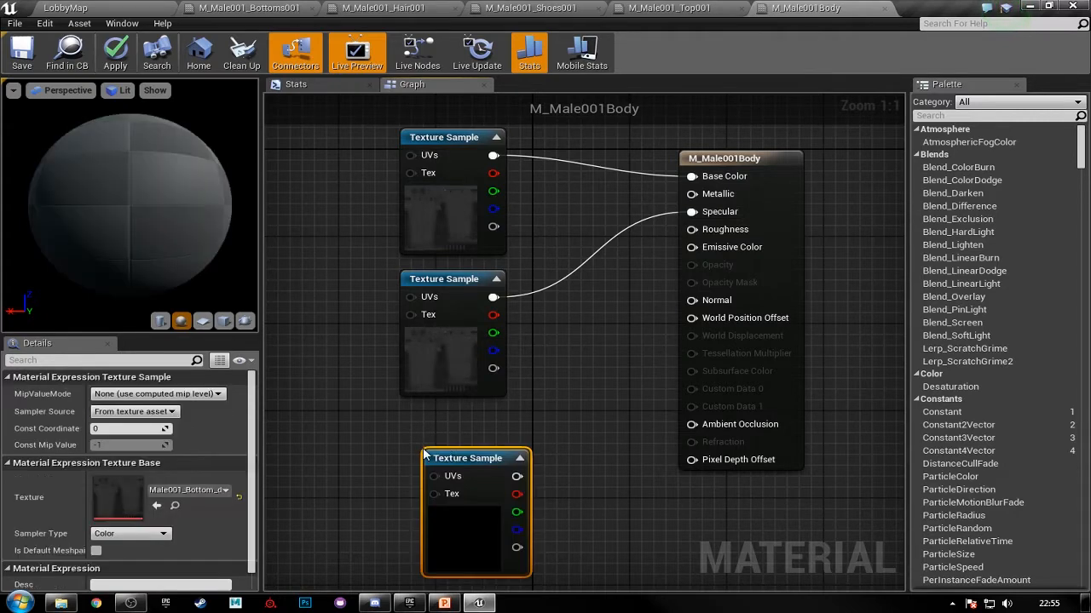
{"action": "left_click_drag", "start_coordinate": [472, 458], "coordinate": [692, 303]}
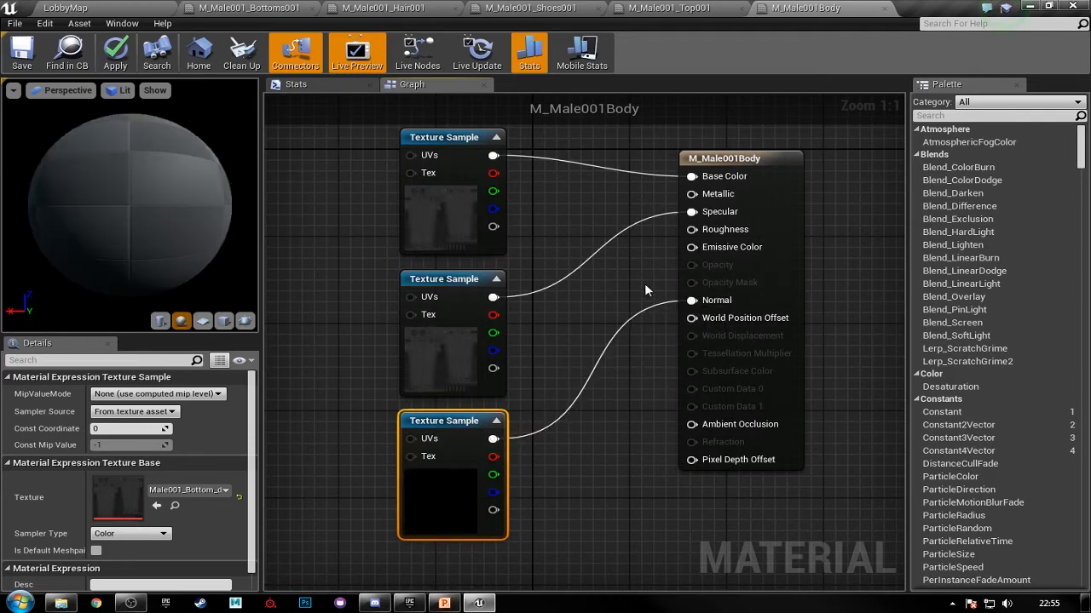
- Add a Constant node with value 0.6 and connect it to the material's Roughness input
{"action": "left_click", "coordinate": [644, 283]}
{"action": "left_click", "coordinate": [624, 275]}
{"action": "left_click_drag", "start_coordinate": [634, 283], "coordinate": [692, 230]}
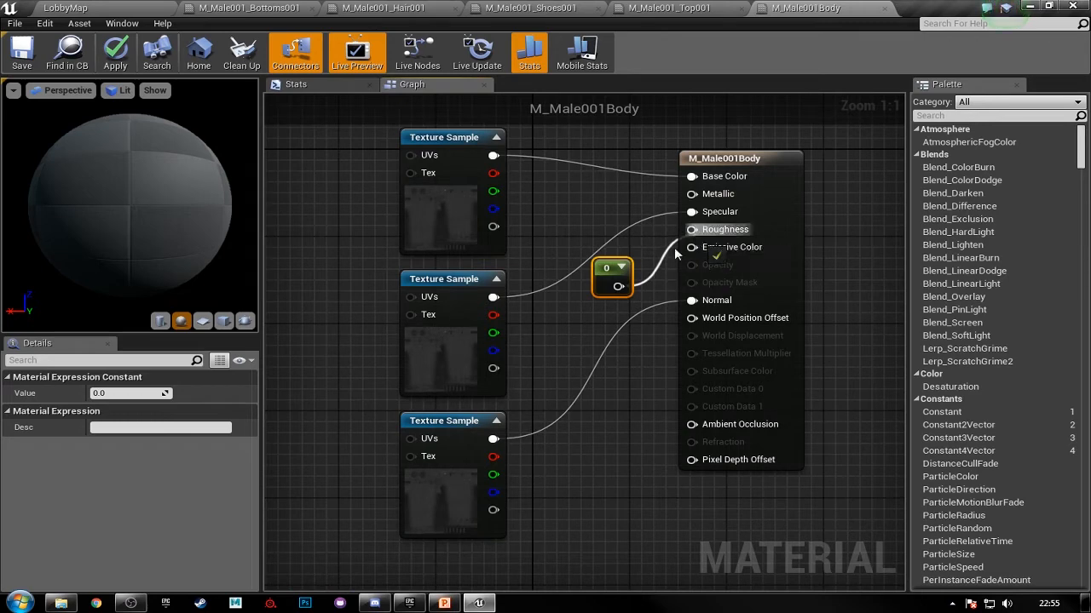
{"action": "left_click", "coordinate": [117, 394]}
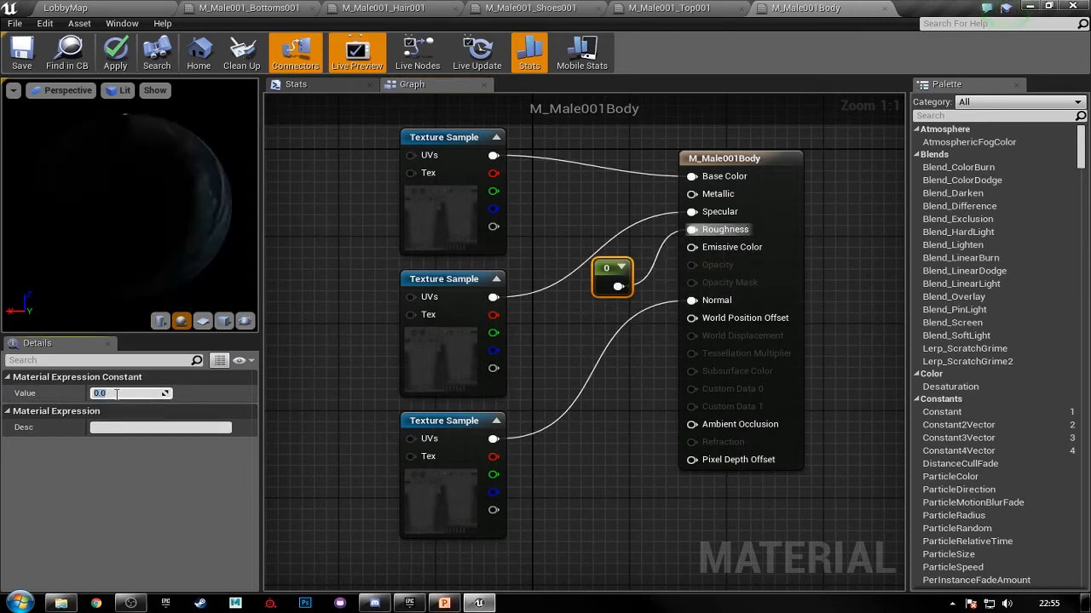
{"action": "key", "text": "Return"}
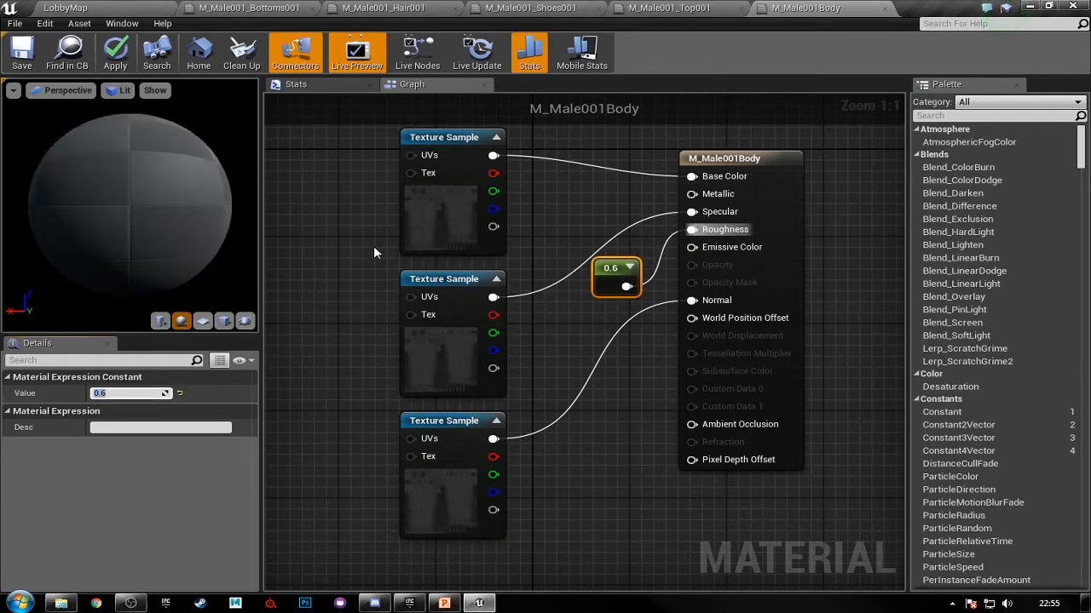
- Assign Male001_Body_diffuse, Male001_Body_specular and Male001_Body_normal to the Texture Samples feeding Base Color, Specular and Normal respectively
{"action": "right_click_drag", "start_coordinate": [377, 248], "coordinate": [419, 253]}
{"action": "left_click", "coordinate": [501, 226]}
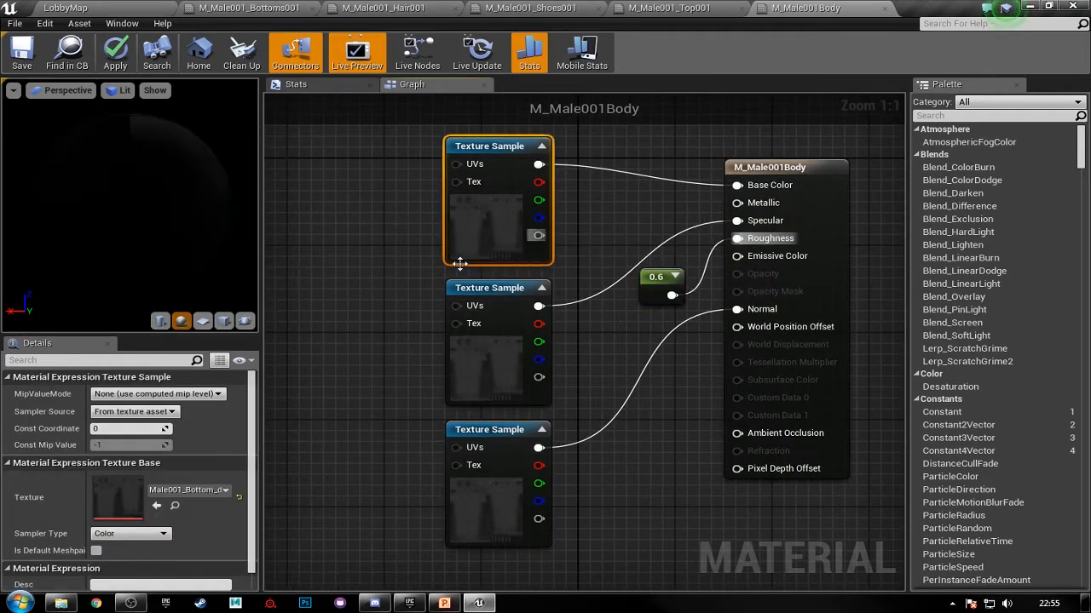
{"action": "left_click", "coordinate": [187, 490]}
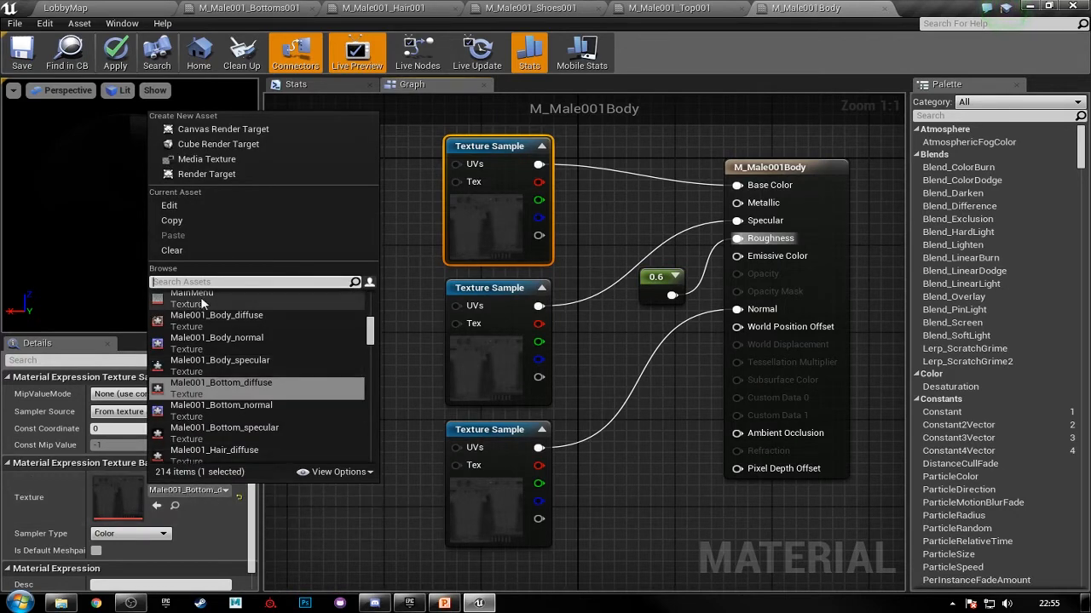
{"action": "left_click", "coordinate": [249, 316]}
{"action": "left_click", "coordinate": [474, 341]}
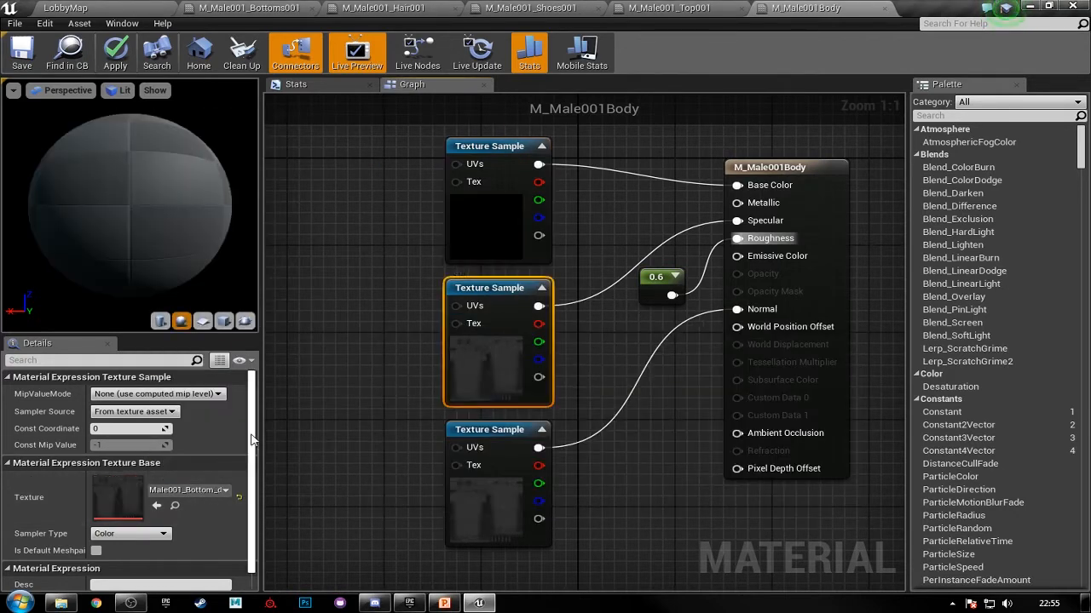
{"action": "left_click", "coordinate": [187, 490]}
{"action": "left_click", "coordinate": [252, 347]}
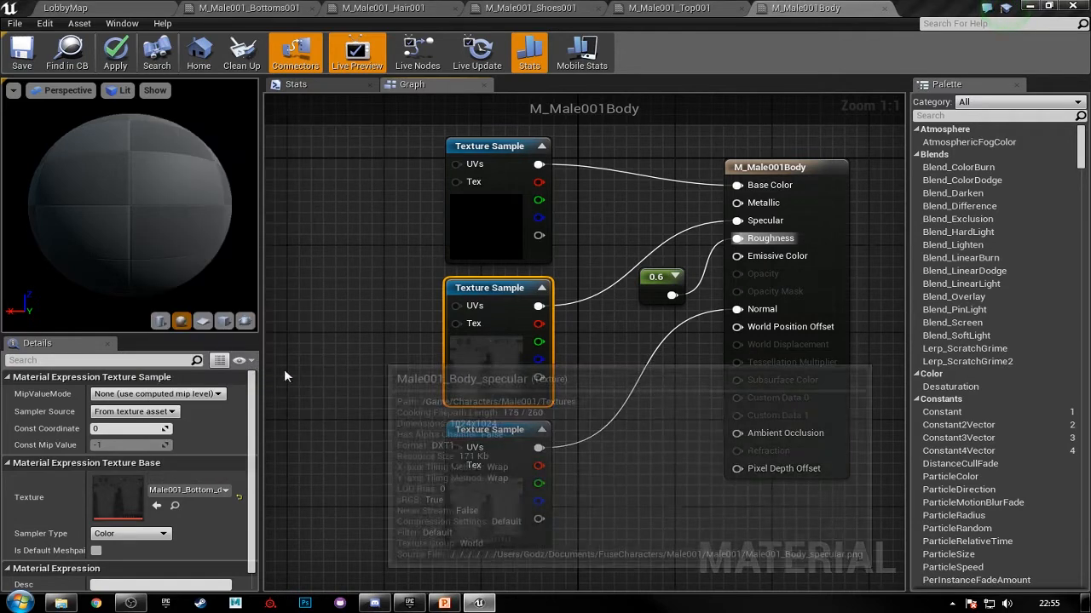
{"action": "left_click", "coordinate": [516, 487]}
{"action": "left_click", "coordinate": [199, 483]}
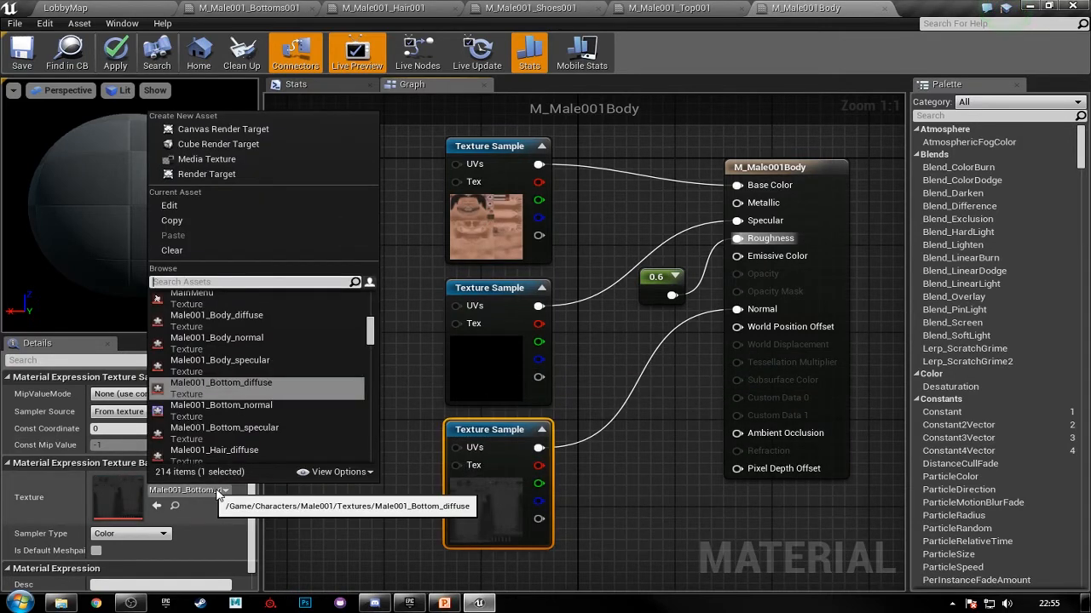
{"action": "left_click", "coordinate": [260, 351]}
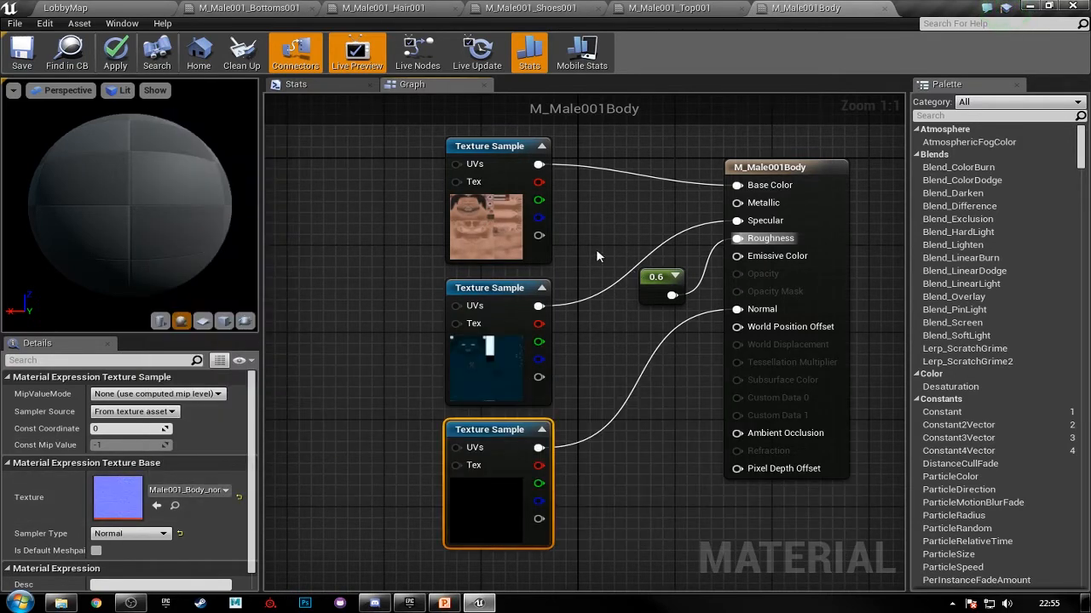
- Save the M_Male001Body material
{"action": "right_click_drag", "start_coordinate": [628, 352], "coordinate": [559, 351]}
{"action": "left_click", "coordinate": [22, 51]}
{"action": "left_click", "coordinate": [133, 60]}
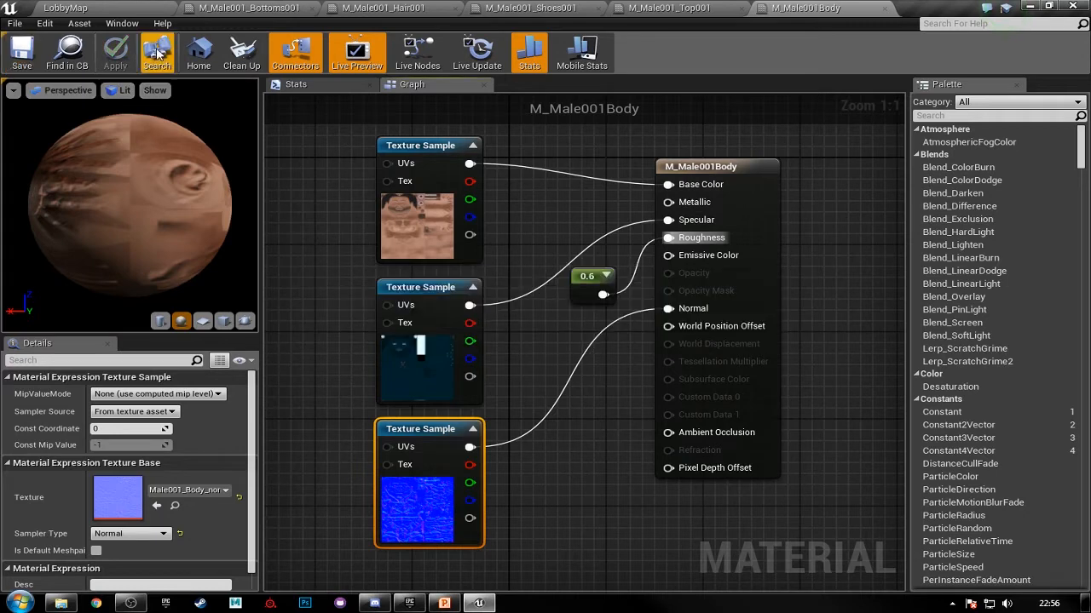
- Set the Blend Mode of the M_Male001Body material to Masked
{"action": "left_click_drag", "start_coordinate": [594, 354], "coordinate": [641, 348]}
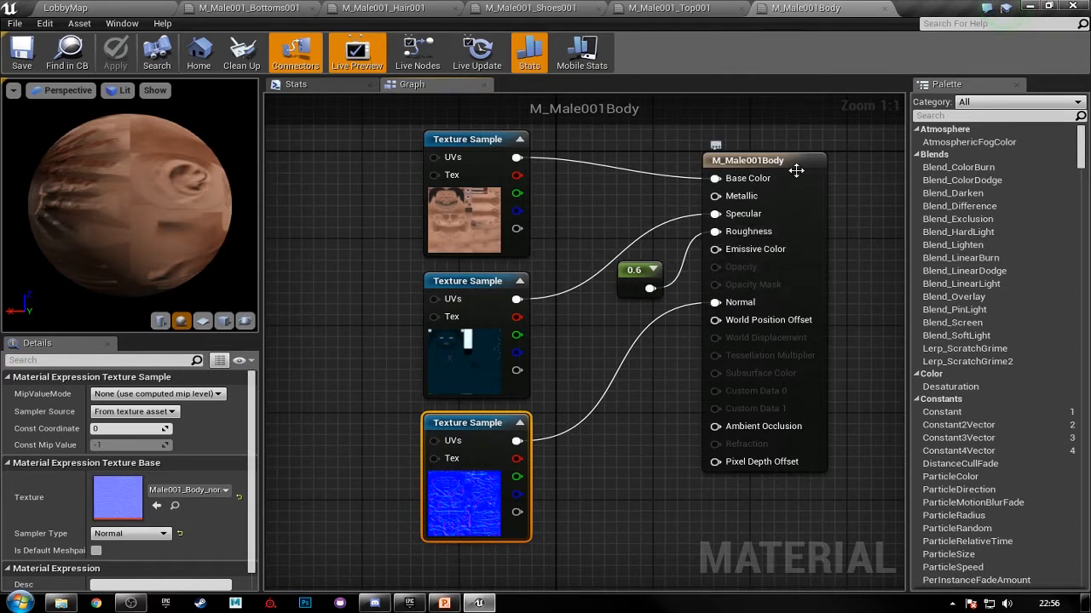
{"action": "left_click", "coordinate": [750, 161]}
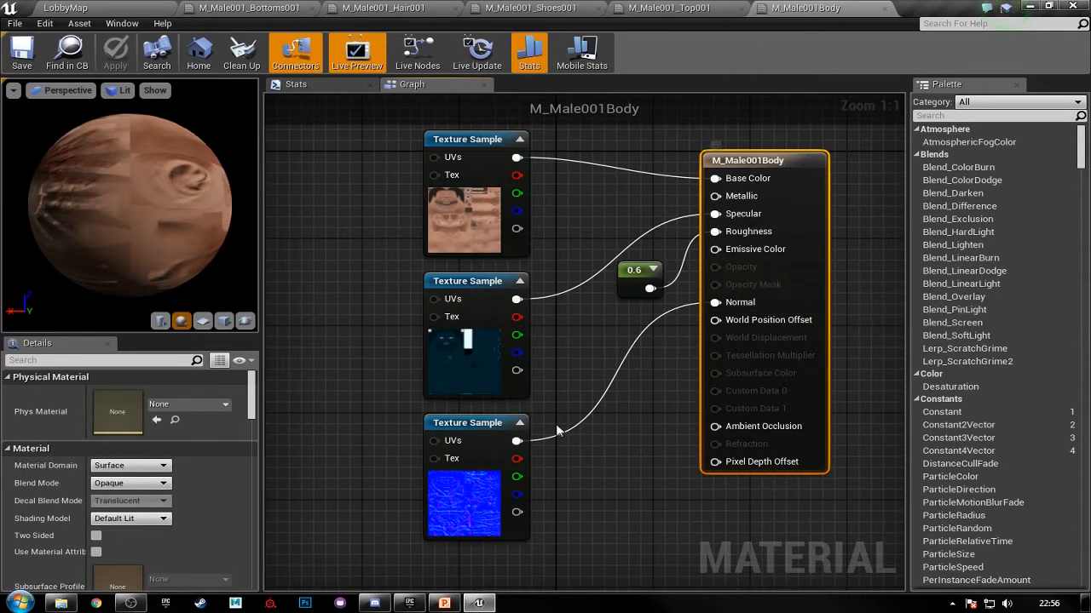
{"action": "left_click", "coordinate": [148, 484]}
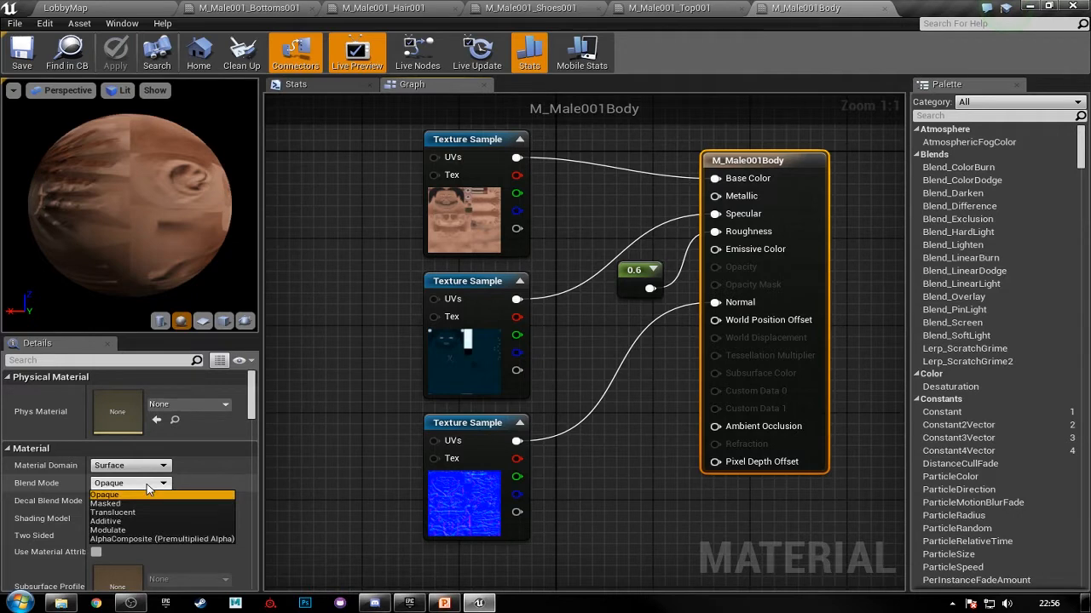
{"action": "left_click", "coordinate": [106, 504]}
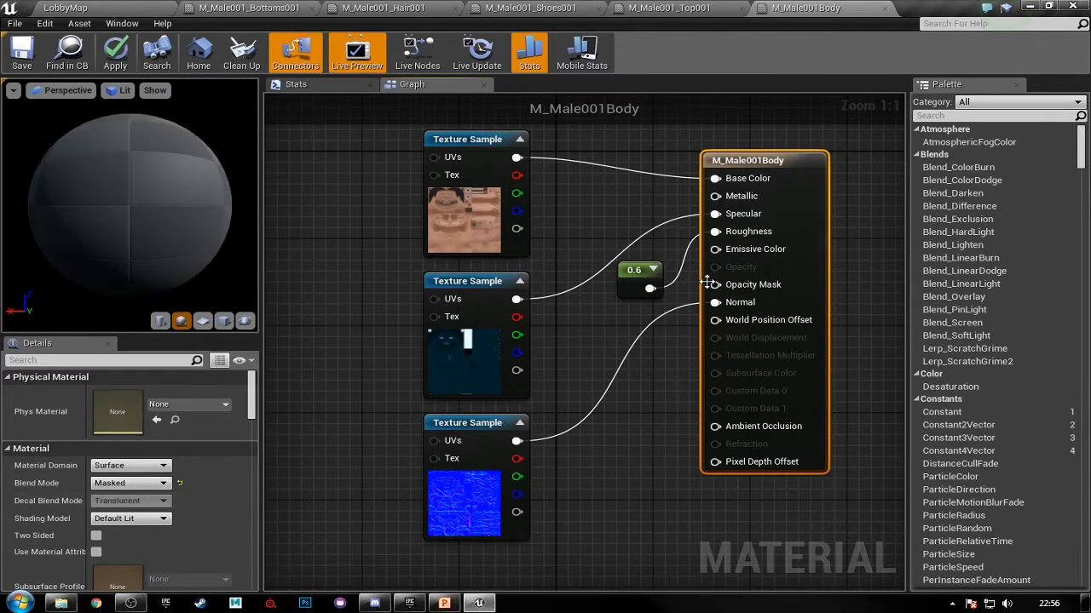
{"action": "right_click_drag", "start_coordinate": [738, 292], "coordinate": [687, 288]}
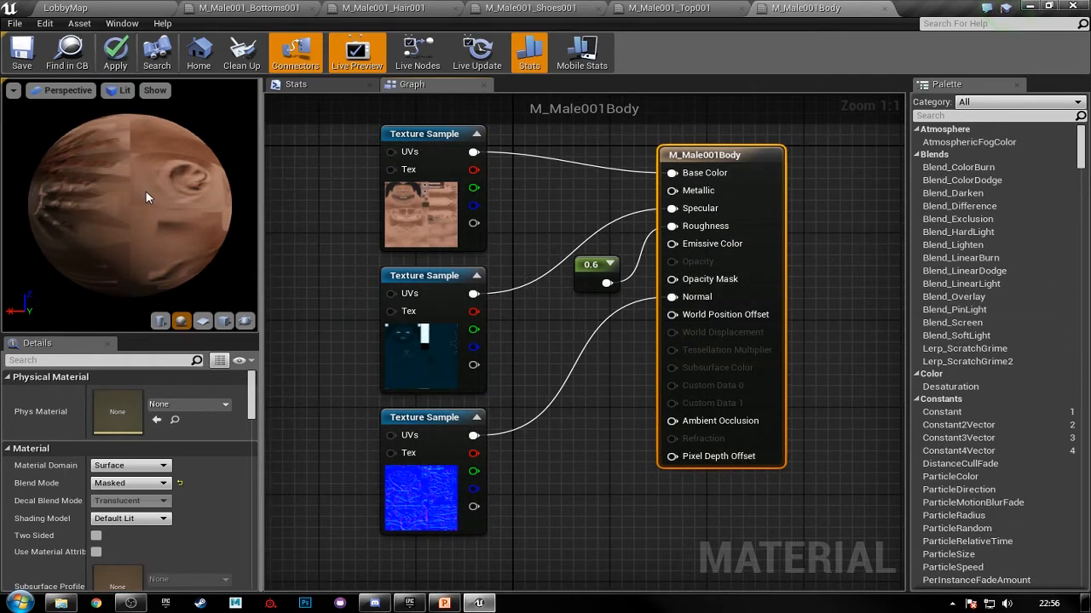
{"action": "right_click_drag", "start_coordinate": [316, 193], "coordinate": [330, 201]}
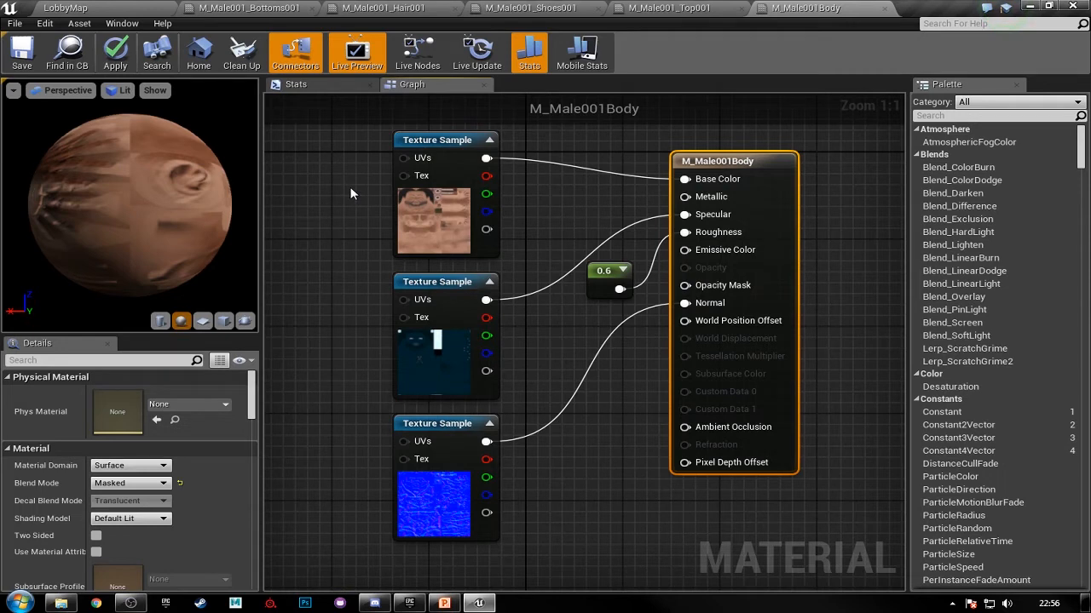
{"action": "left_click_drag", "start_coordinate": [355, 189], "coordinate": [362, 208]}
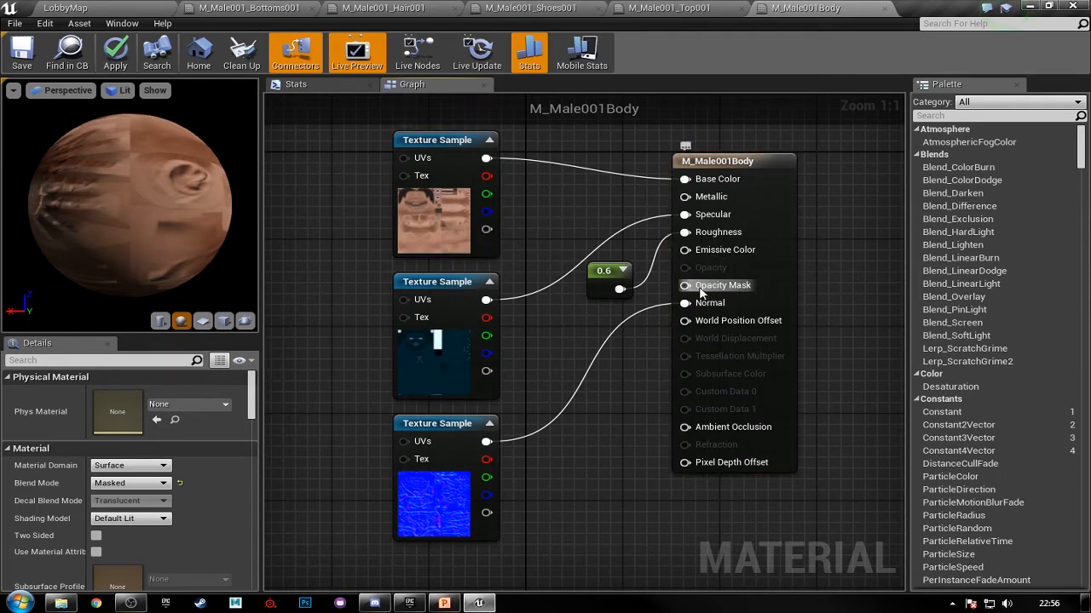
{"action": "left_click", "coordinate": [459, 228]}
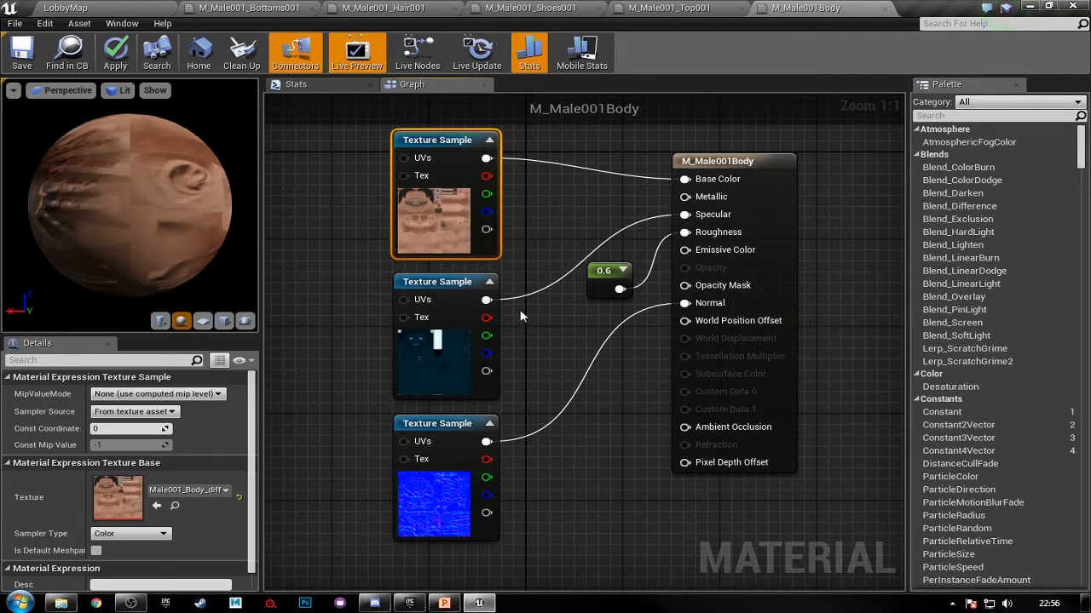
{"action": "right_click_drag", "start_coordinate": [520, 310], "coordinate": [513, 303]}
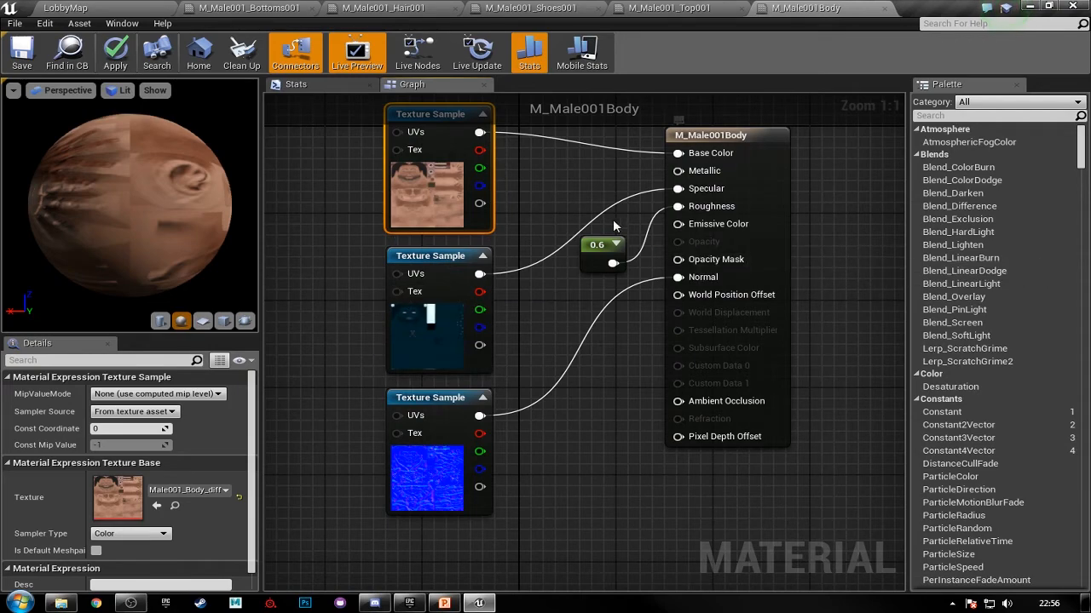
{"action": "right_click_drag", "start_coordinate": [599, 207], "coordinate": [598, 239]}
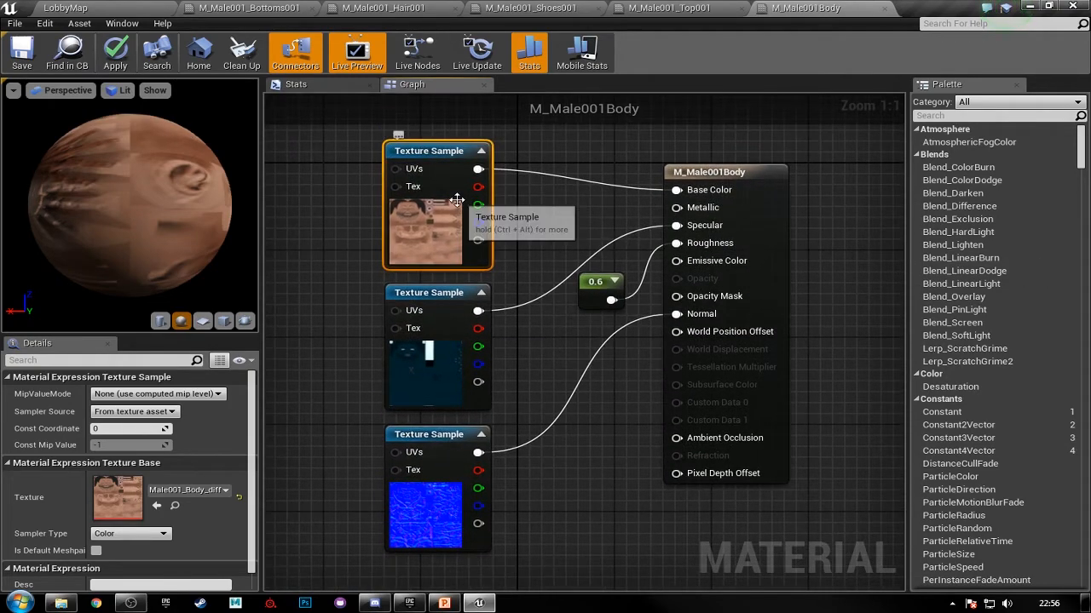
- Open the Male001BaseMesh skeletal mesh from the BaseMesh folder of Male001
{"action": "left_click", "coordinate": [157, 7]}
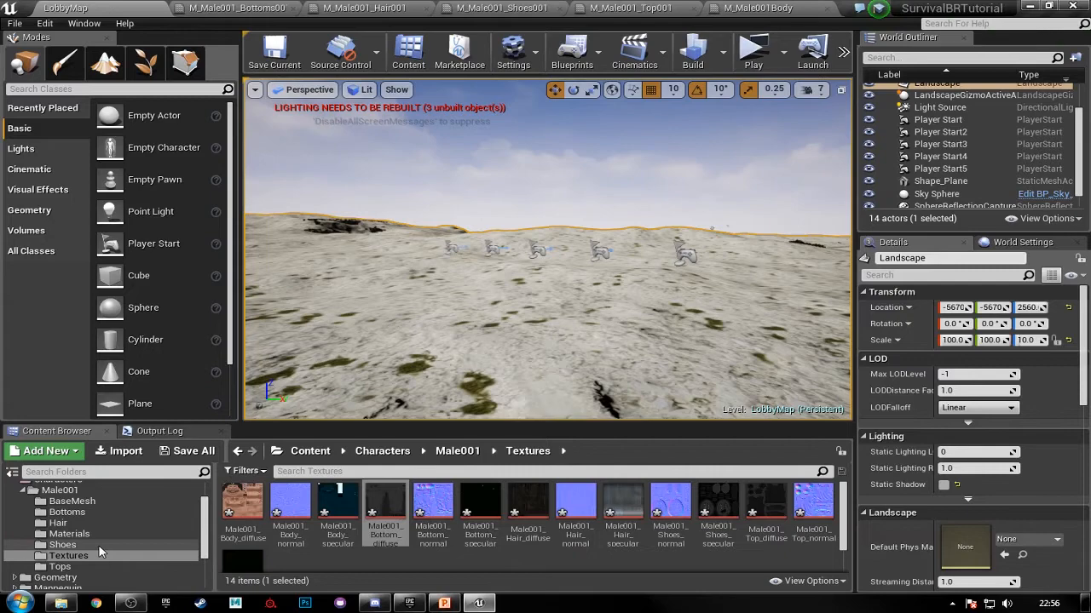
{"action": "left_click", "coordinate": [73, 501]}
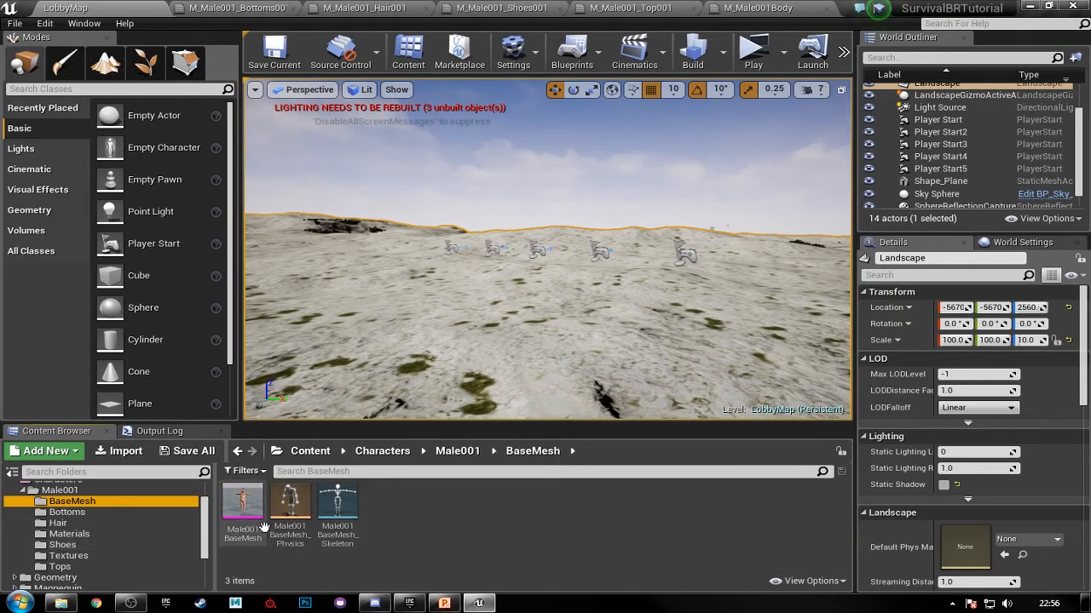
{"action": "double_click", "coordinate": [242, 505]}
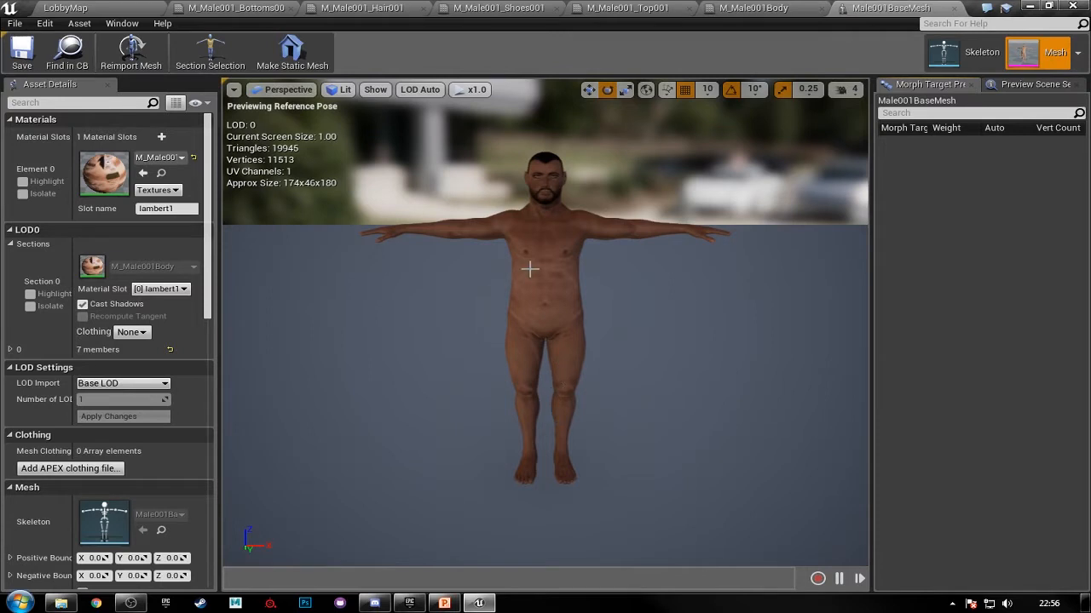
- Examine how the body material looks on the base mesh's head, eyes and face from several angles
{"action": "scroll", "coordinate": [526, 184], "scroll_direction": "up", "scroll_amount": 4}
{"action": "scroll", "coordinate": [526, 183], "scroll_direction": "down", "scroll_amount": 2}
{"action": "right_click_drag", "start_coordinate": [526, 184], "coordinate": [590, 90]}
{"action": "middle_click_drag", "start_coordinate": [526, 183], "coordinate": [483, 120]}
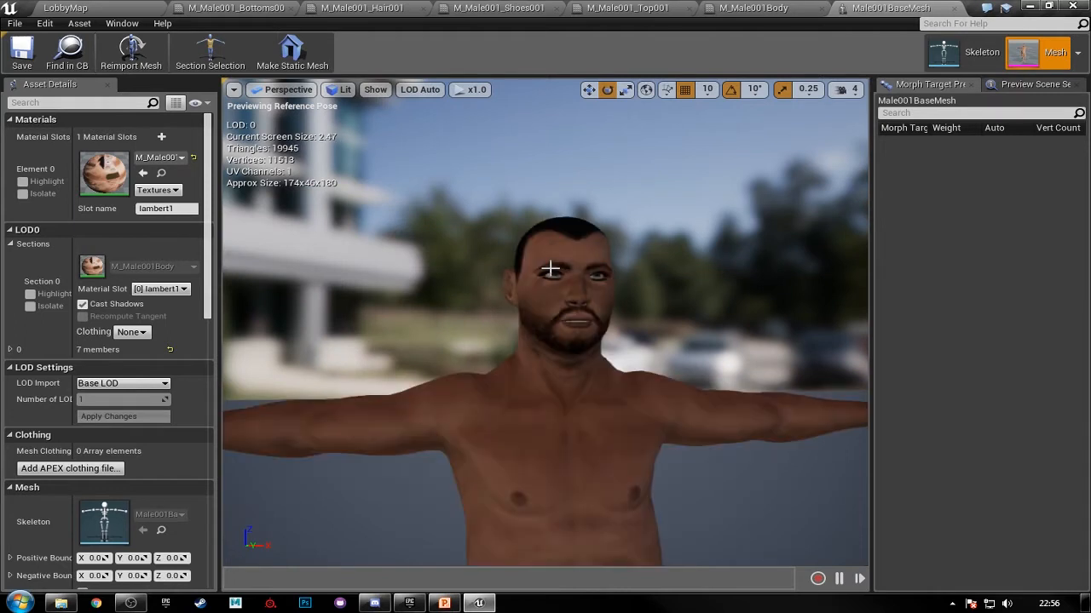
{"action": "scroll", "coordinate": [545, 323], "scroll_direction": "up", "scroll_amount": 3}
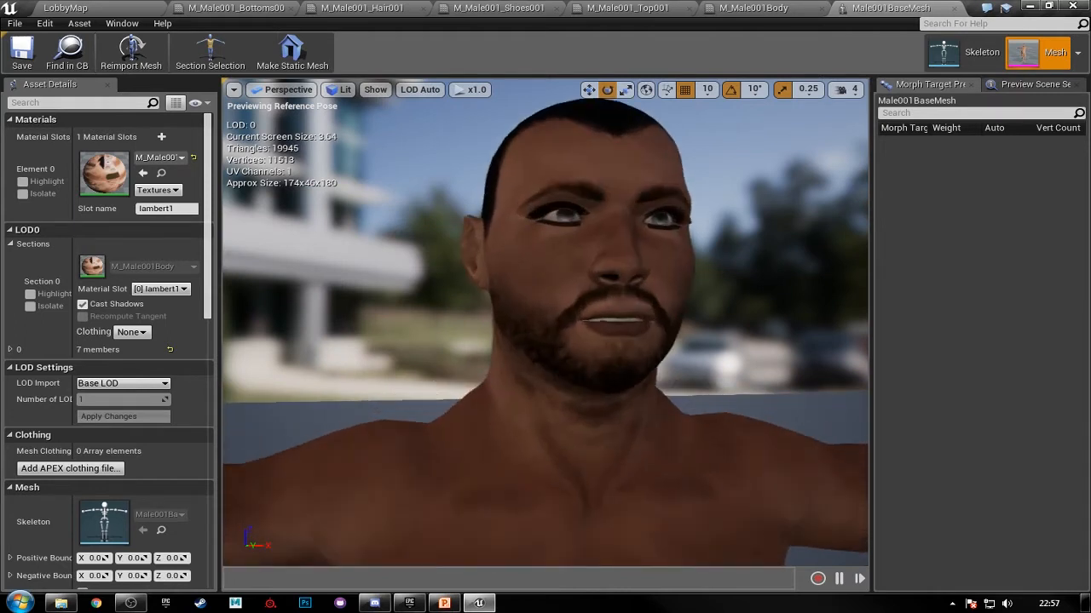
{"action": "left_click_drag", "start_coordinate": [551, 275], "coordinate": [639, 305], "text": "alt"}
{"action": "middle_click_drag", "start_coordinate": [639, 305], "coordinate": [637, 281], "text": "alt"}
{"action": "left_click_drag", "start_coordinate": [637, 281], "coordinate": [637, 267], "text": "alt"}
{"action": "middle_click_drag", "start_coordinate": [637, 267], "coordinate": [637, 302], "text": "alt"}
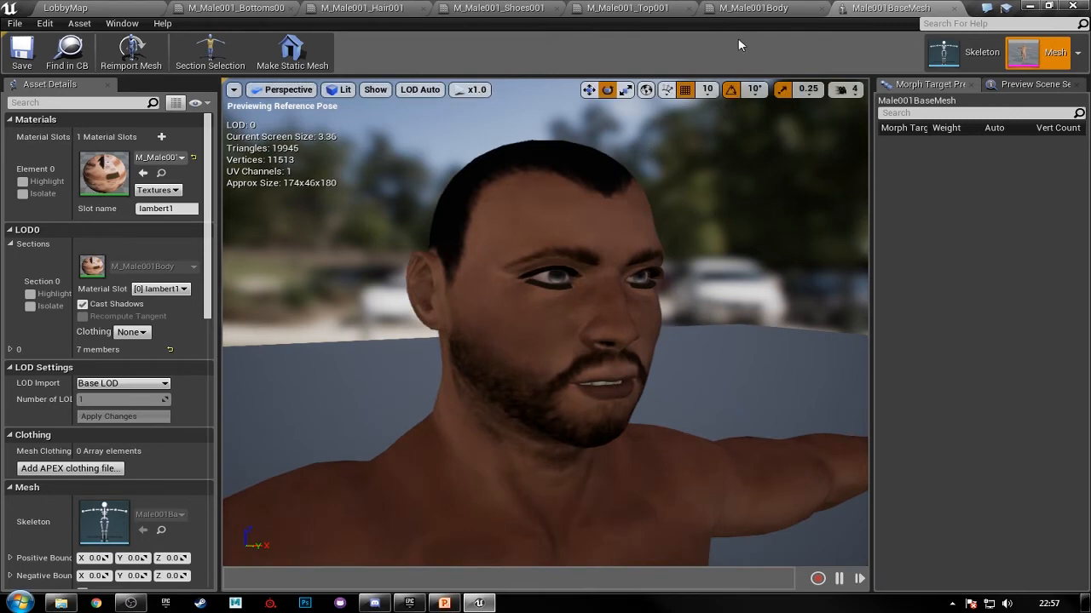
- Return to M_Male001Body and connect the alpha output of the Male001_Body_diffuse Texture Sample to Opacity Mask
{"action": "left_click", "coordinate": [247, 8]}
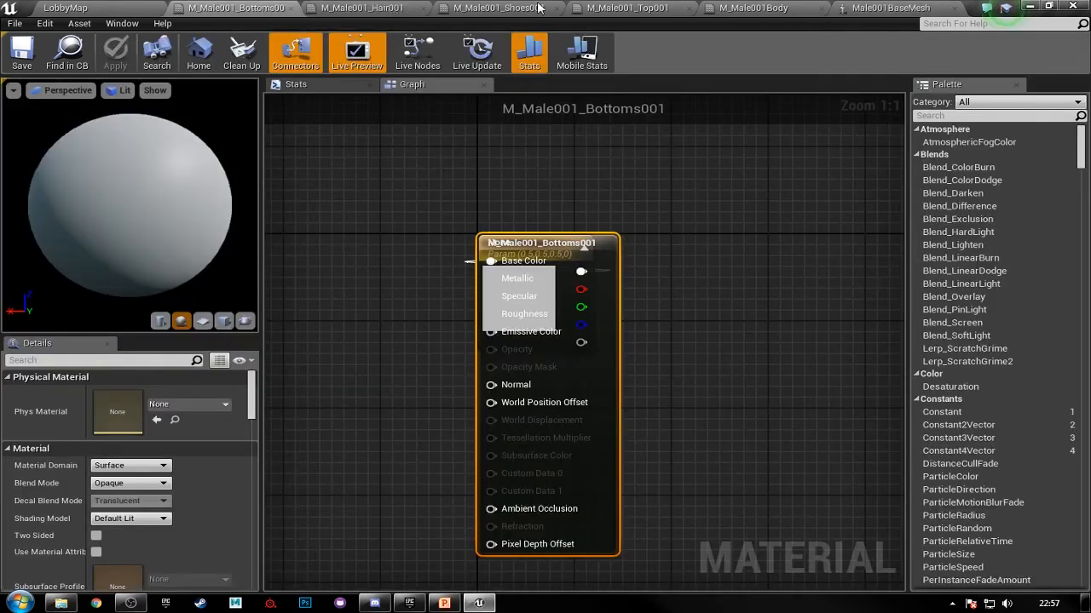
{"action": "left_click", "coordinate": [746, 8]}
{"action": "right_click_drag", "start_coordinate": [579, 172], "coordinate": [546, 170]}
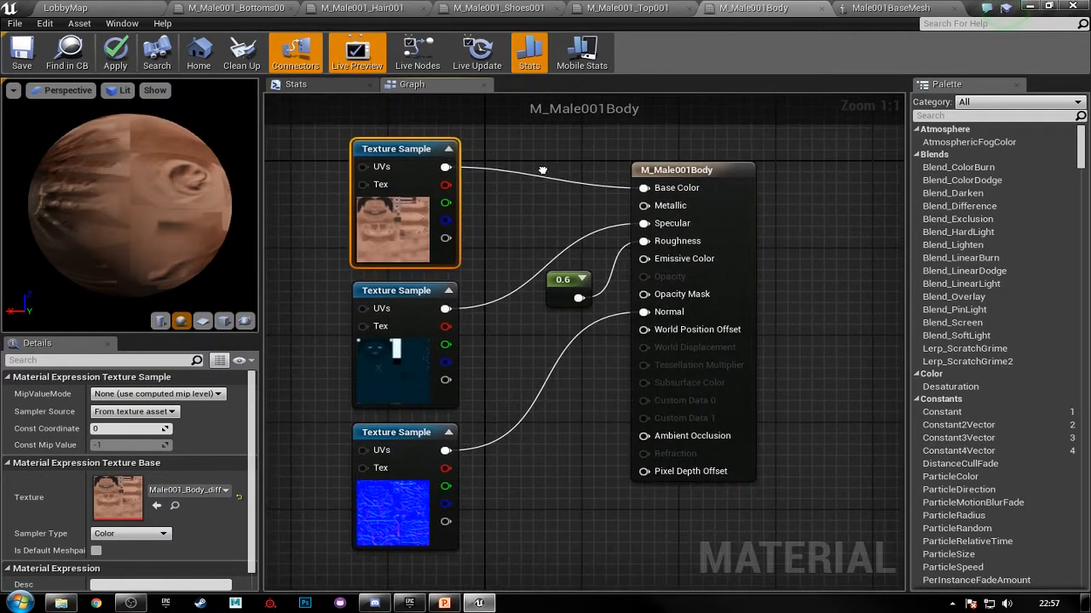
{"action": "left_click_drag", "start_coordinate": [445, 237], "coordinate": [644, 294]}
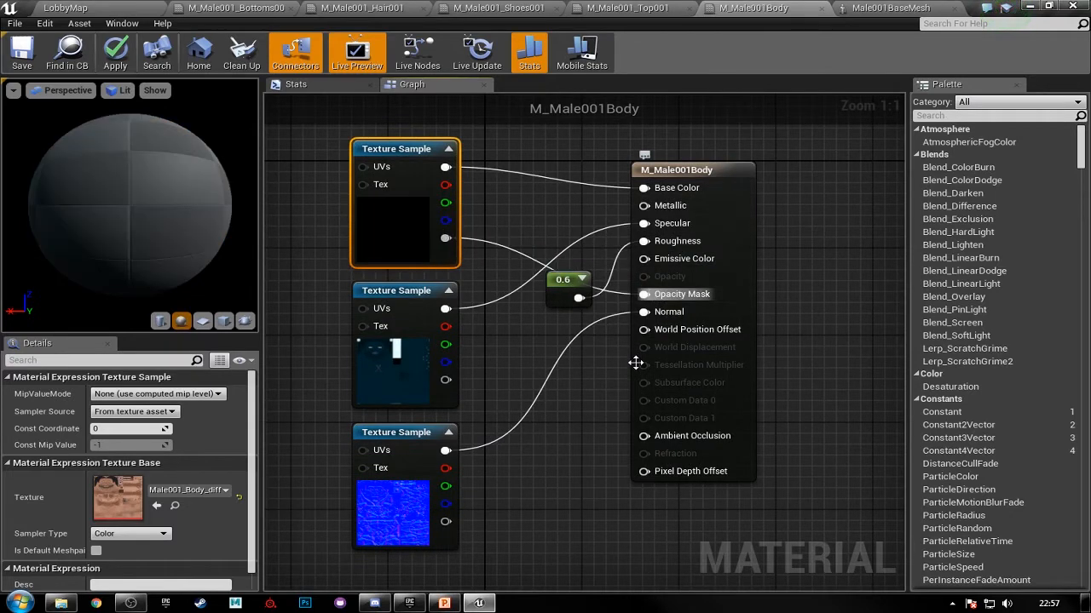
- Move the 0.6 constant clear of the Opacity Mask wire and save the M_Male001Body material
{"action": "left_click_drag", "start_coordinate": [567, 282], "coordinate": [536, 304]}
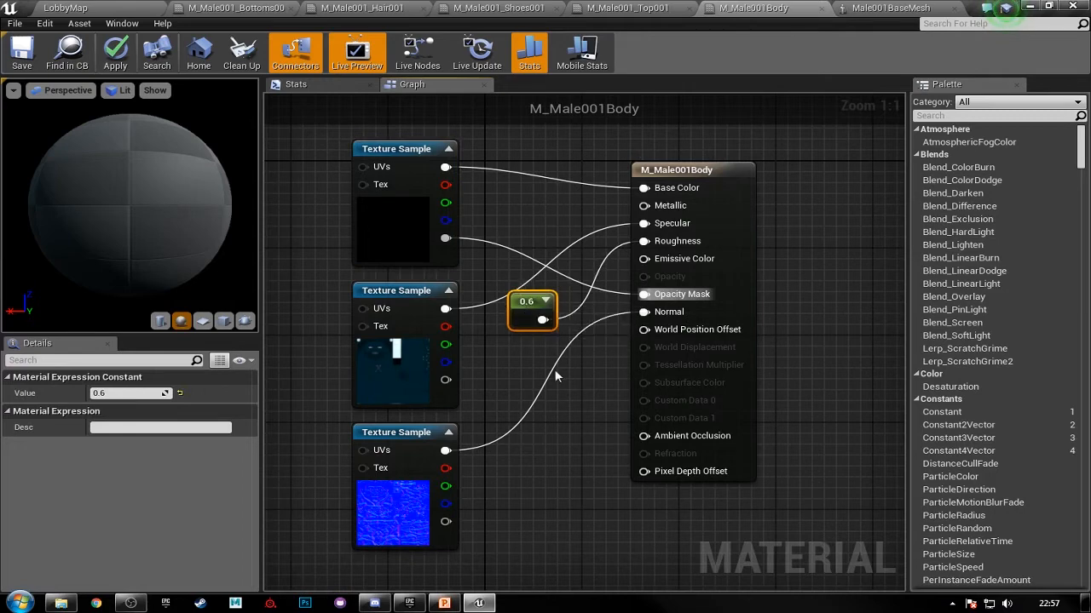
{"action": "left_click", "coordinate": [23, 53]}
{"action": "left_click", "coordinate": [23, 53]}
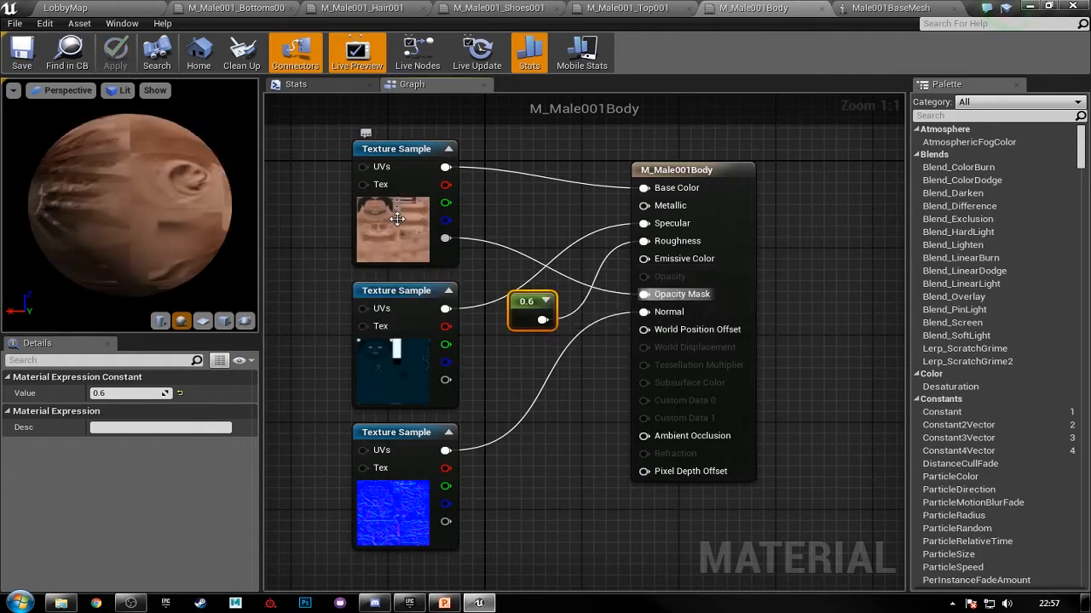
- Examine the updated body material on Male001BaseMesh from close-up face to full body, and close the mesh
{"action": "left_click", "coordinate": [909, 7]}
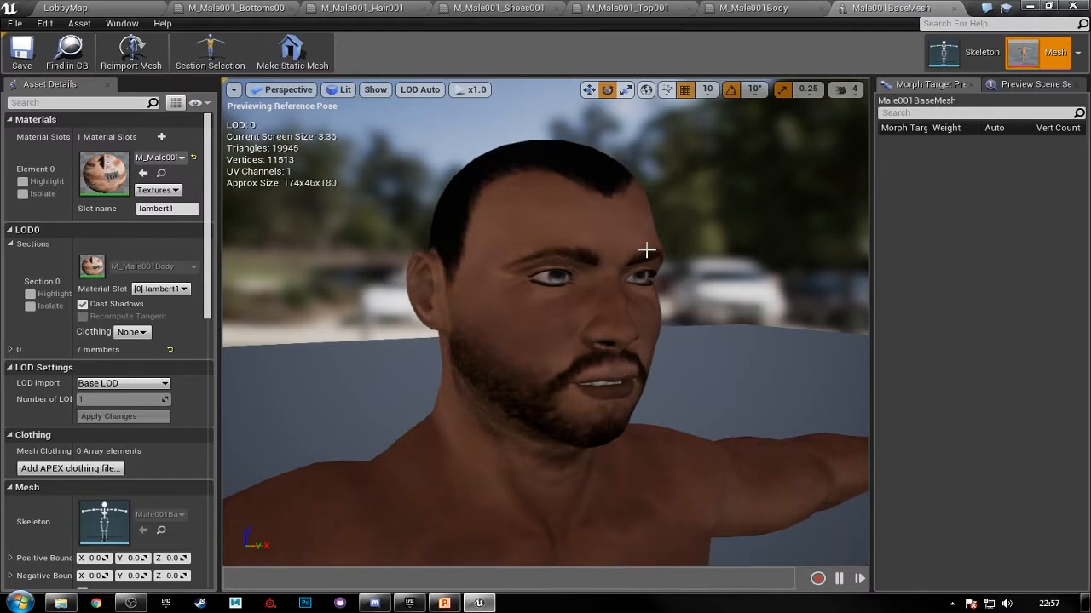
{"action": "scroll", "coordinate": [598, 260], "scroll_direction": "up", "scroll_amount": 6}
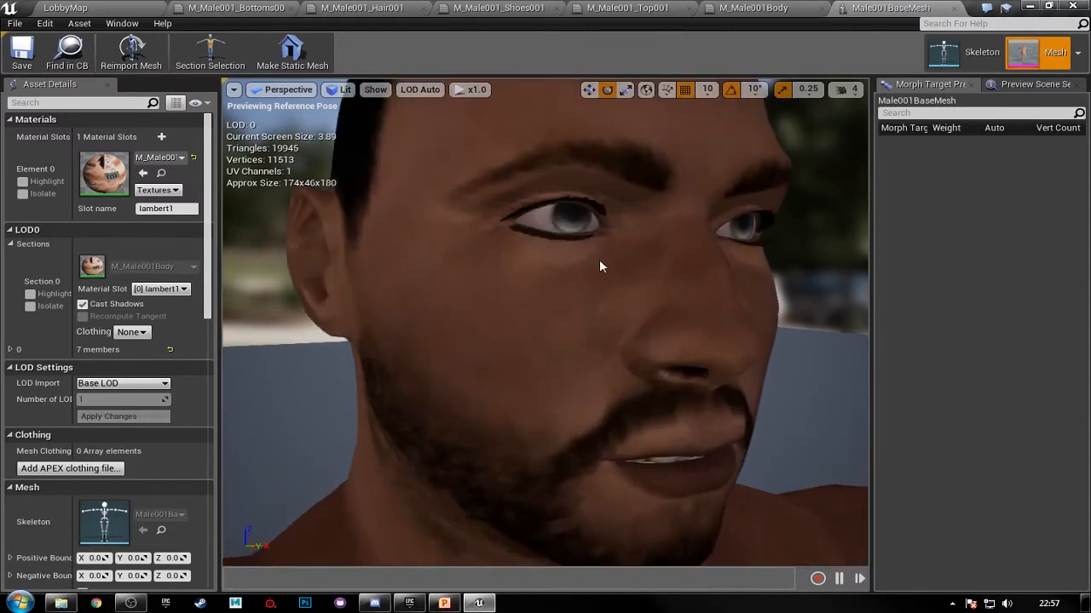
{"action": "scroll", "coordinate": [581, 251], "scroll_direction": "down", "scroll_amount": 1}
{"action": "scroll", "coordinate": [604, 270], "scroll_direction": "down", "scroll_amount": 2}
{"action": "left_click_drag", "start_coordinate": [605, 277], "coordinate": [635, 270], "text": "alt"}
{"action": "scroll", "coordinate": [619, 317], "scroll_direction": "down", "scroll_amount": 5}
{"action": "middle_click_drag", "start_coordinate": [619, 318], "coordinate": [622, 375]}
{"action": "scroll", "coordinate": [585, 378], "scroll_direction": "down", "scroll_amount": 2}
{"action": "left_click_drag", "start_coordinate": [464, 448], "coordinate": [541, 432], "text": "alt"}
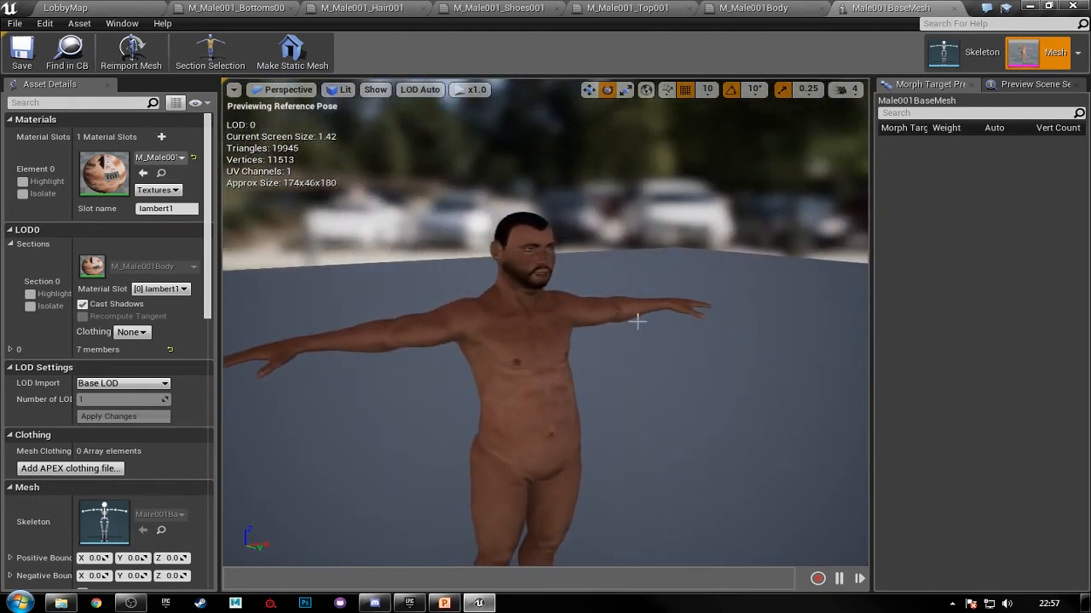
{"action": "left_click", "coordinate": [955, 10]}
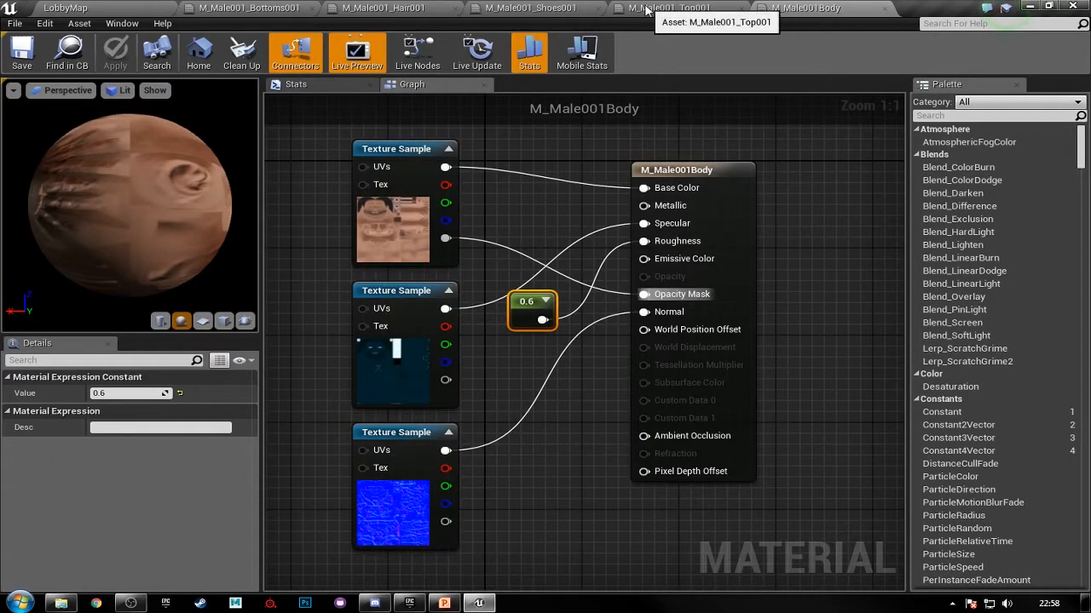
- Delete the vector parameter node feeding Base Color in the M_Male001_Top001 material
{"action": "left_click", "coordinate": [669, 8]}
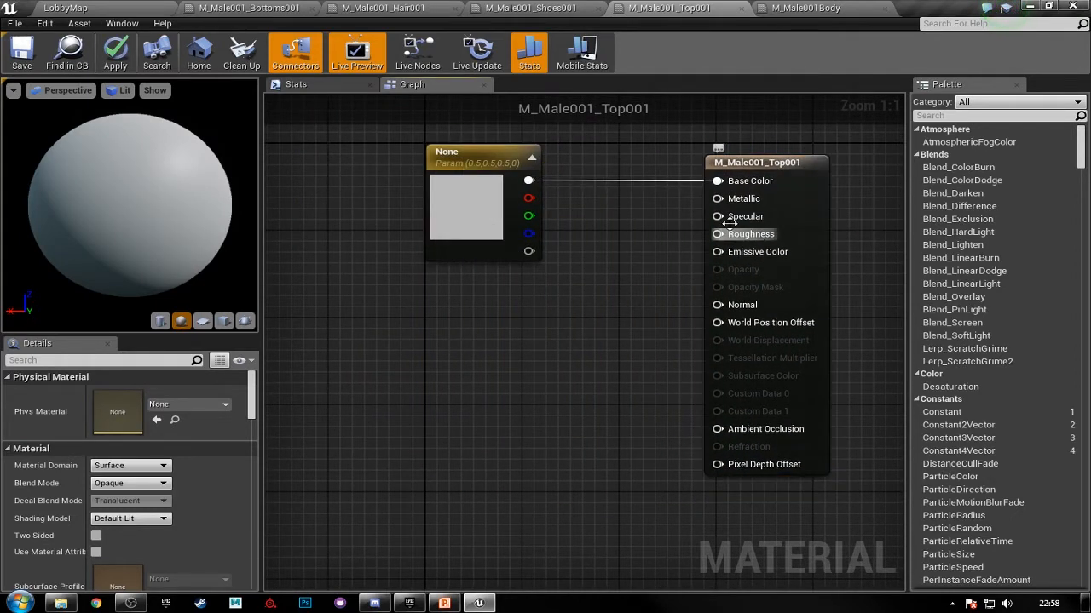
{"action": "left_click", "coordinate": [471, 213]}
{"action": "key", "text": "Delete"}
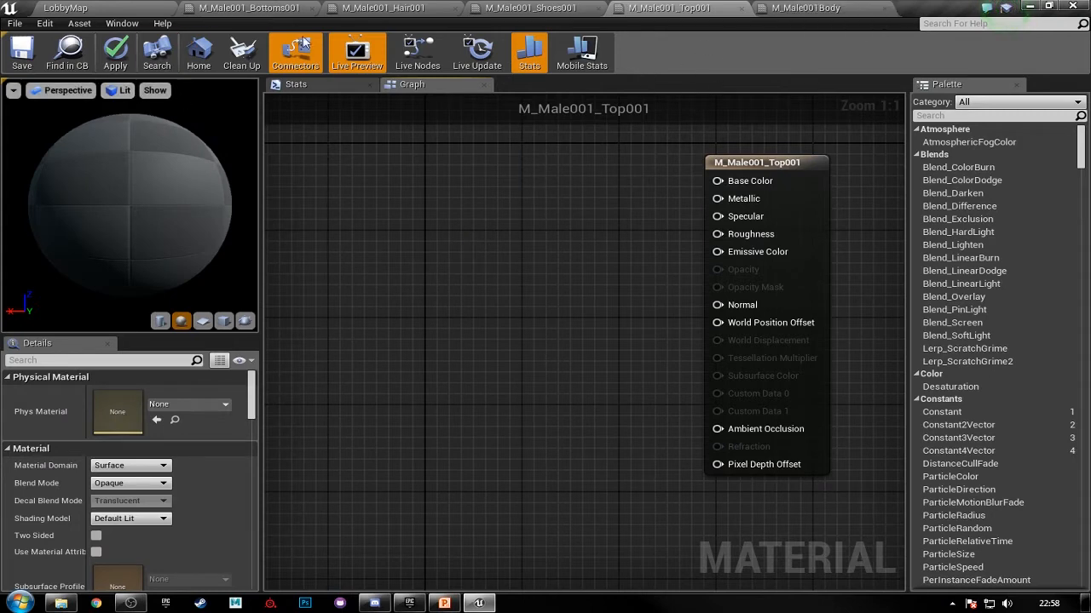
- Copy the three Texture Samples and the 0.6 constant from M_Male001Body into the M_Male001_Top001 graph
{"action": "left_click", "coordinate": [817, 8]}
{"action": "left_click_drag", "start_coordinate": [341, 134], "coordinate": [538, 467]}
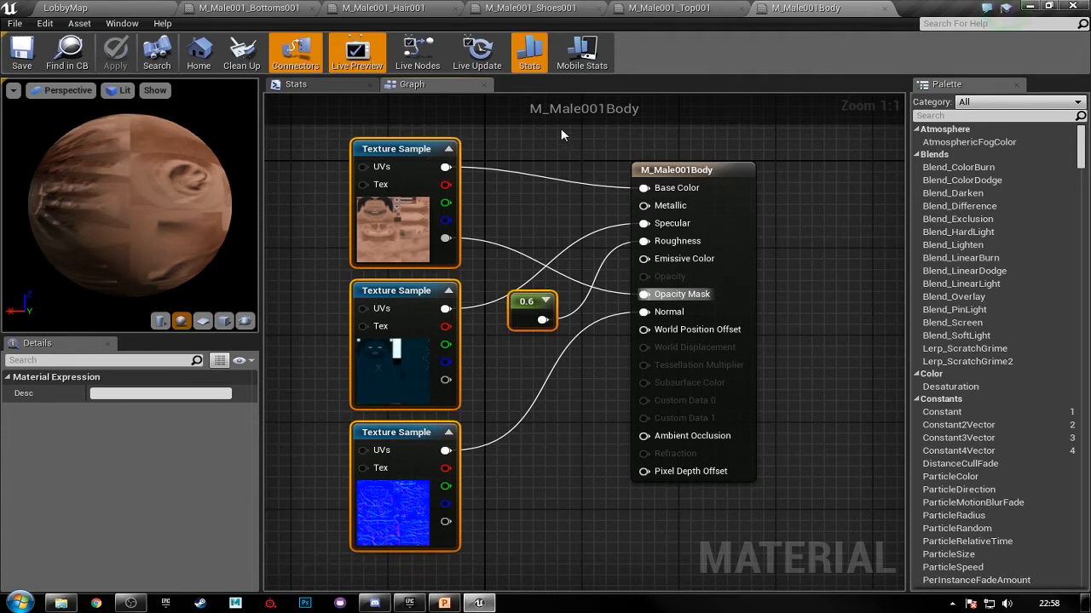
{"action": "left_click", "coordinate": [666, 9]}
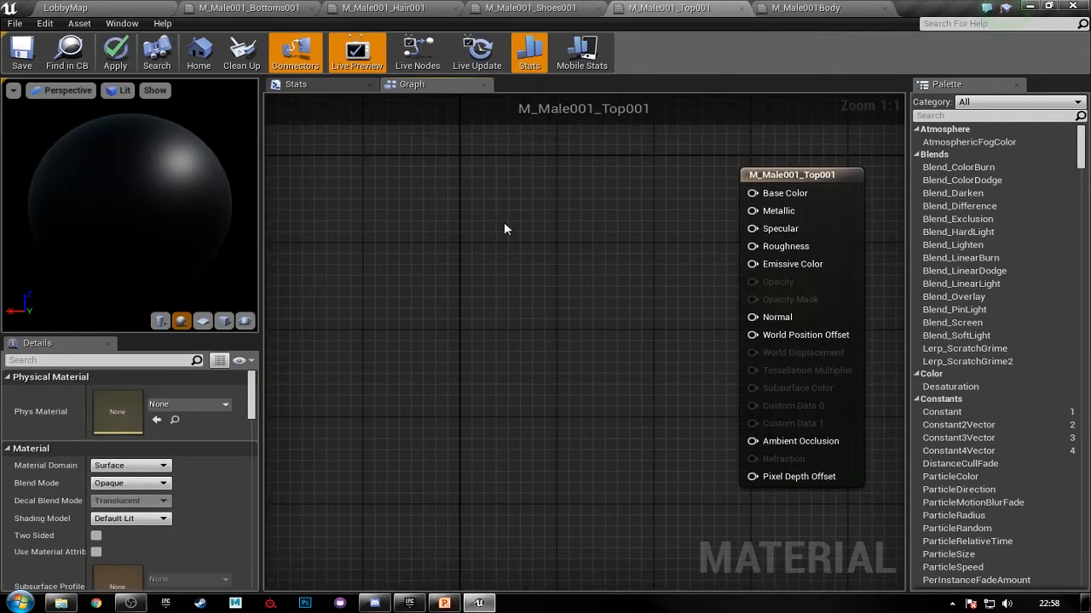
{"action": "key", "text": "ctrl+v"}
{"action": "left_click_drag", "start_coordinate": [538, 158], "coordinate": [528, 218]}
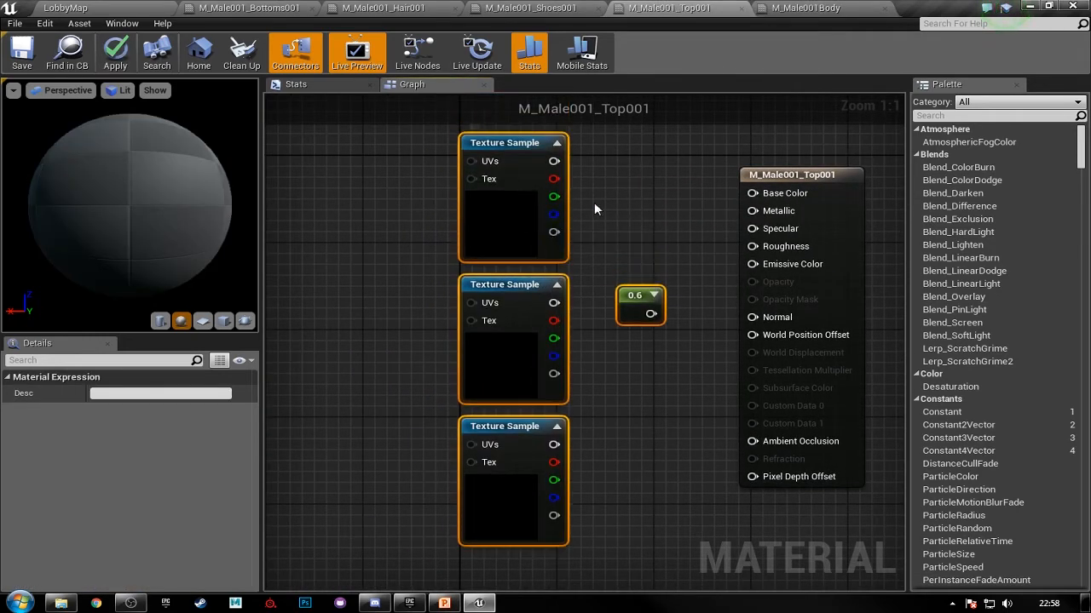
{"action": "left_click", "coordinate": [624, 234]}
- Connect M_Male001_Top001's three Texture Samples to Base Color, Specular and Normal and the 0.6 constant to Roughness, and apply the material
{"action": "right_click_drag", "start_coordinate": [711, 280], "coordinate": [657, 263]}
{"action": "right_click_drag", "start_coordinate": [590, 224], "coordinate": [588, 246]}
{"action": "left_click_drag", "start_coordinate": [495, 167], "coordinate": [695, 198]}
{"action": "left_click_drag", "start_coordinate": [496, 308], "coordinate": [695, 233]}
{"action": "left_click_drag", "start_coordinate": [594, 318], "coordinate": [695, 251]}
{"action": "left_click_drag", "start_coordinate": [496, 449], "coordinate": [695, 322]}
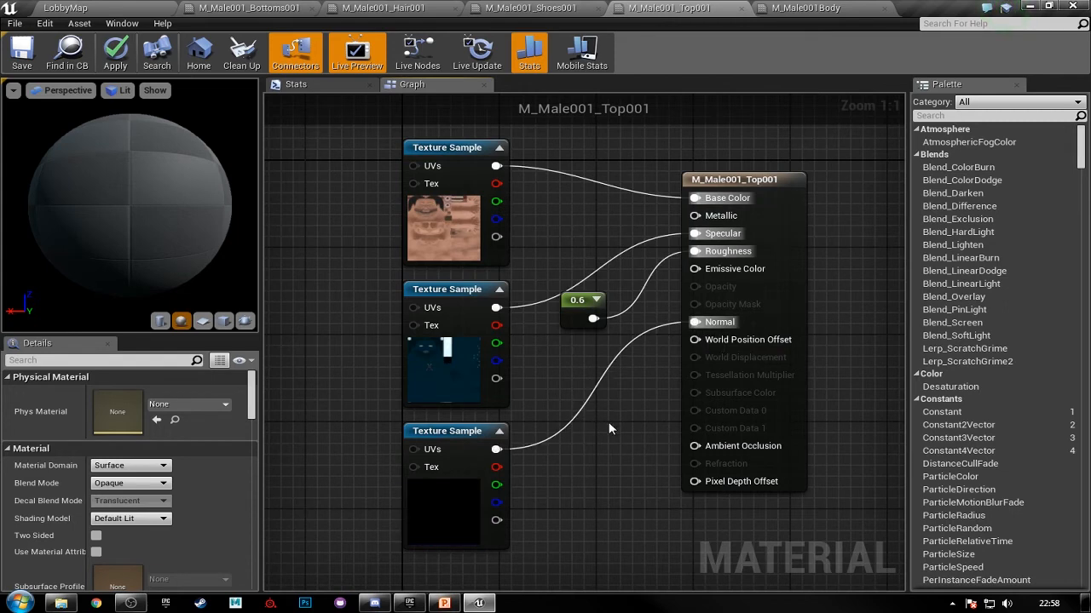
{"action": "right_click_drag", "start_coordinate": [608, 421], "coordinate": [571, 418]}
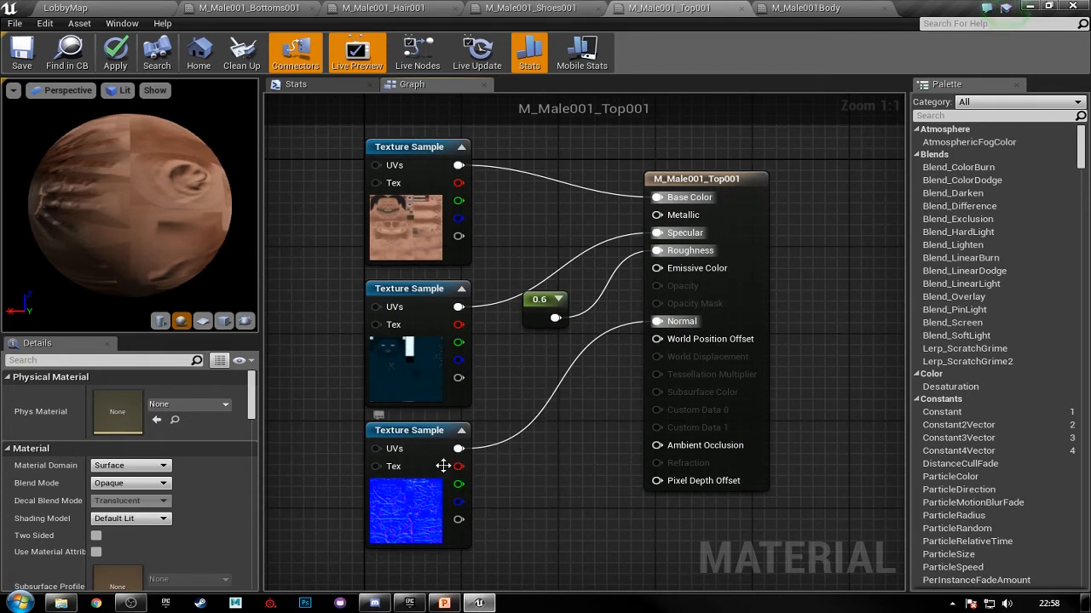
{"action": "right_click_drag", "start_coordinate": [507, 249], "coordinate": [554, 273]}
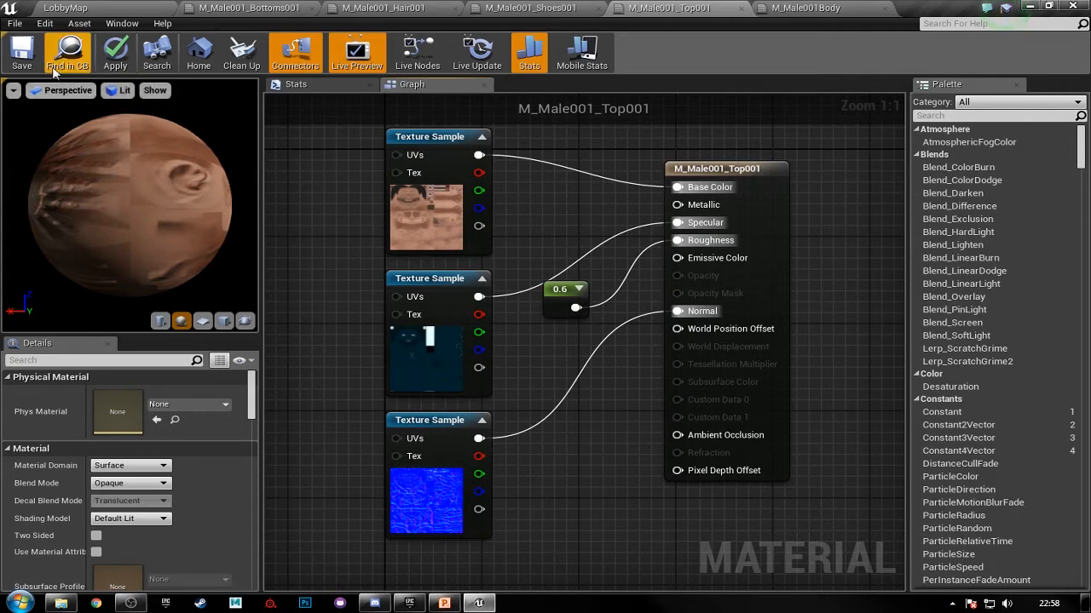
{"action": "left_click", "coordinate": [122, 62]}
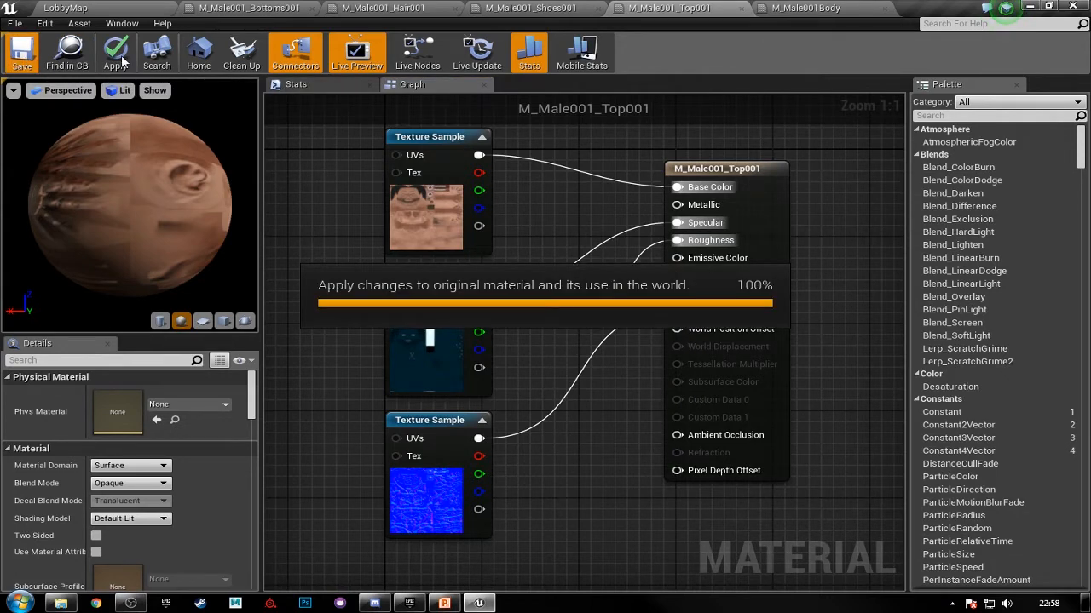
- Assign Male001_Top_diffuse to the Base Color Texture Sample and Male001_Top_specular to the Specular one in M_Male001_Top001
{"action": "left_click", "coordinate": [424, 195]}
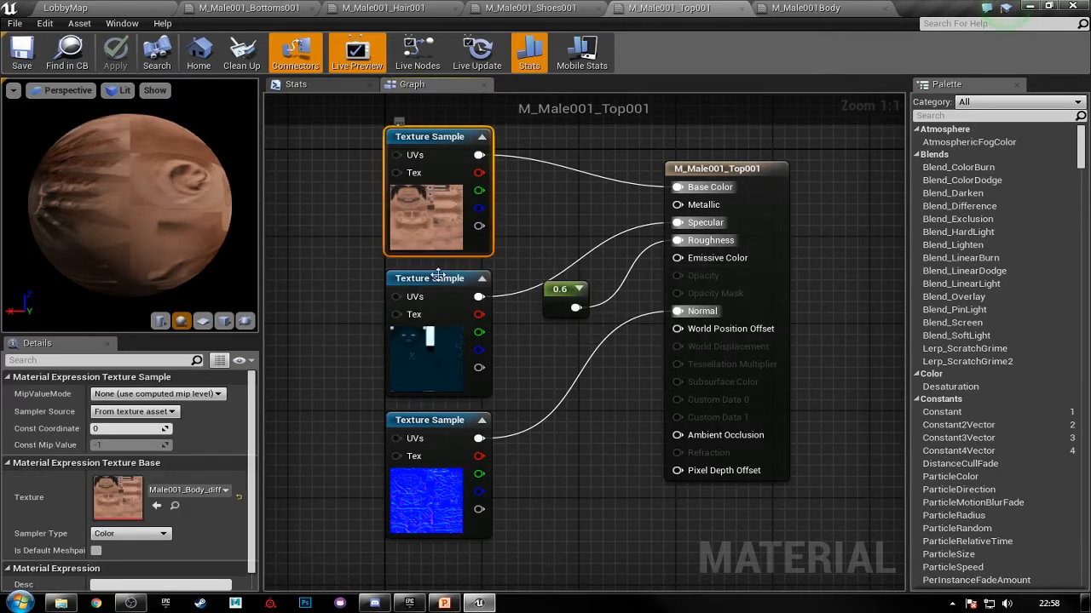
{"action": "left_click", "coordinate": [204, 490]}
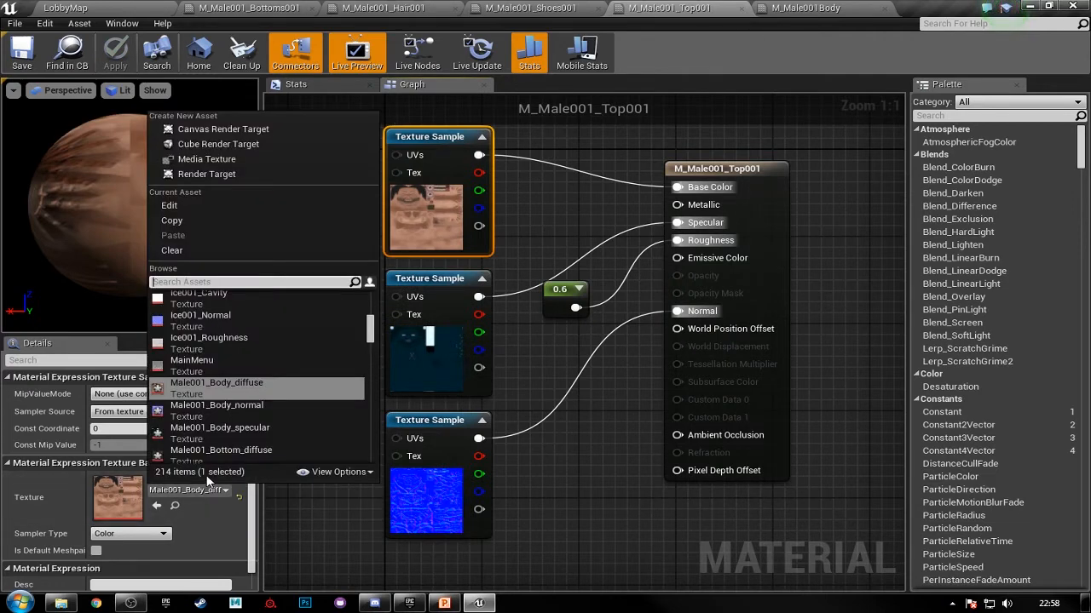
{"action": "type", "text": "top"}
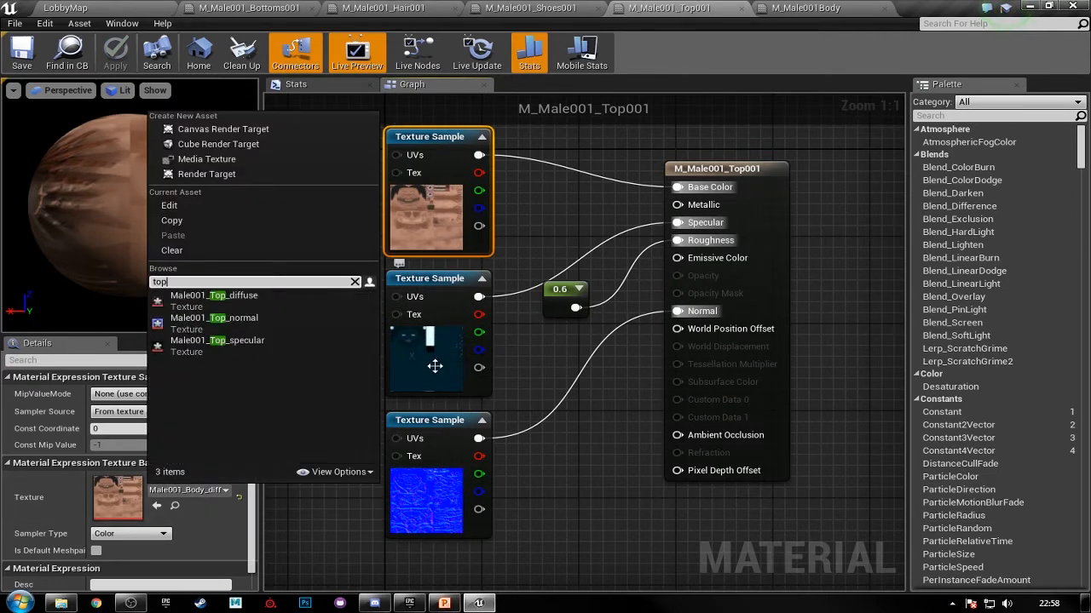
{"action": "left_click", "coordinate": [290, 299]}
{"action": "left_click", "coordinate": [423, 337]}
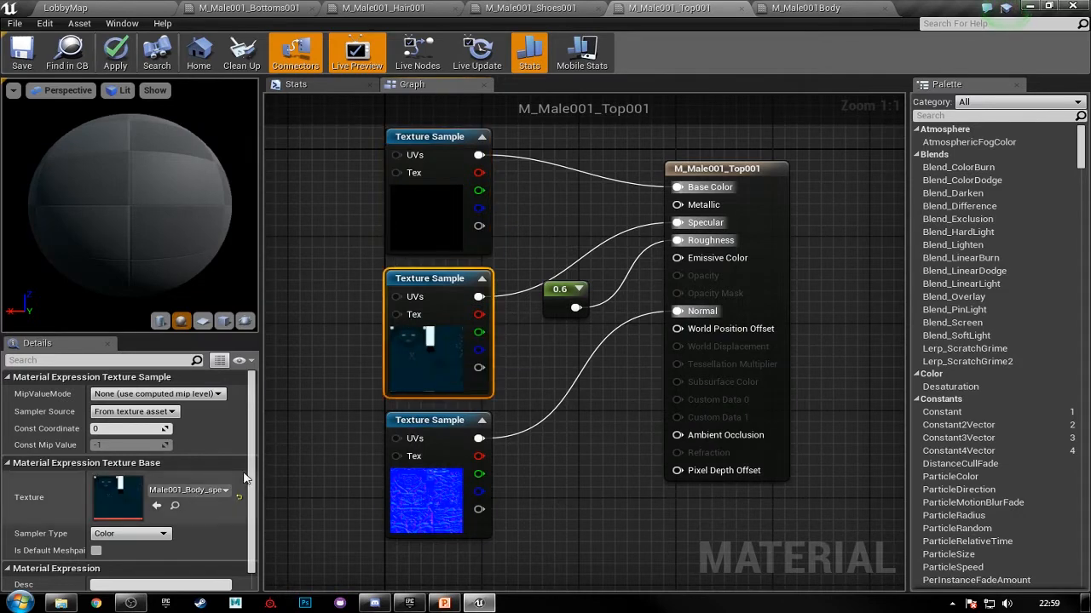
{"action": "left_click", "coordinate": [196, 494]}
{"action": "type", "text": "top"}
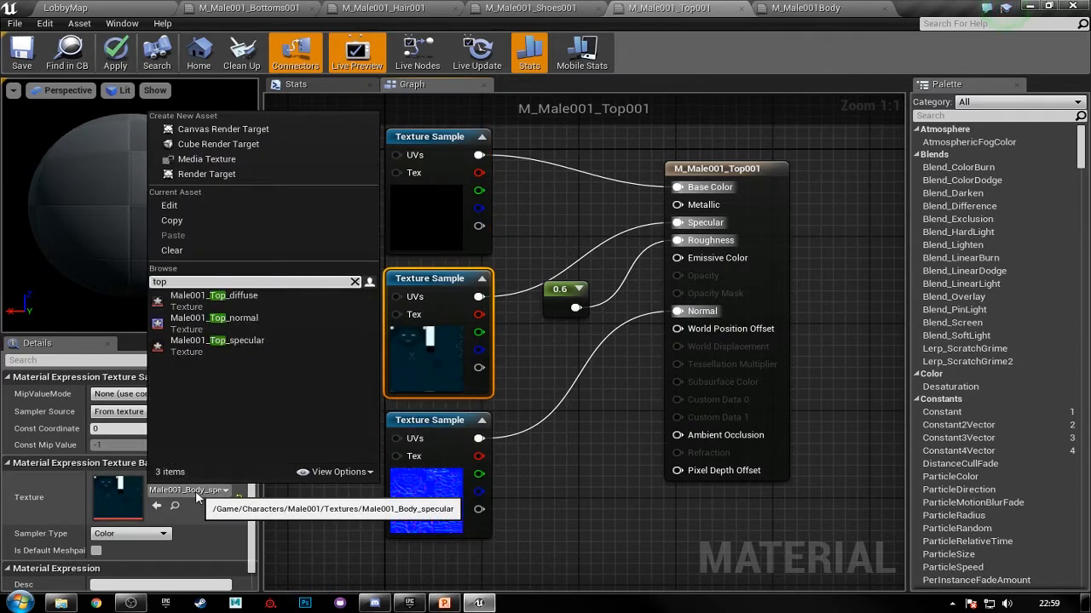
{"action": "left_click", "coordinate": [245, 340]}
- Assign Male001_Top_diffuse to the Texture Sample connected to Normal in M_Male001_Top001
{"action": "left_click", "coordinate": [443, 420]}
{"action": "left_click", "coordinate": [209, 490]}
{"action": "type", "text": "top"}
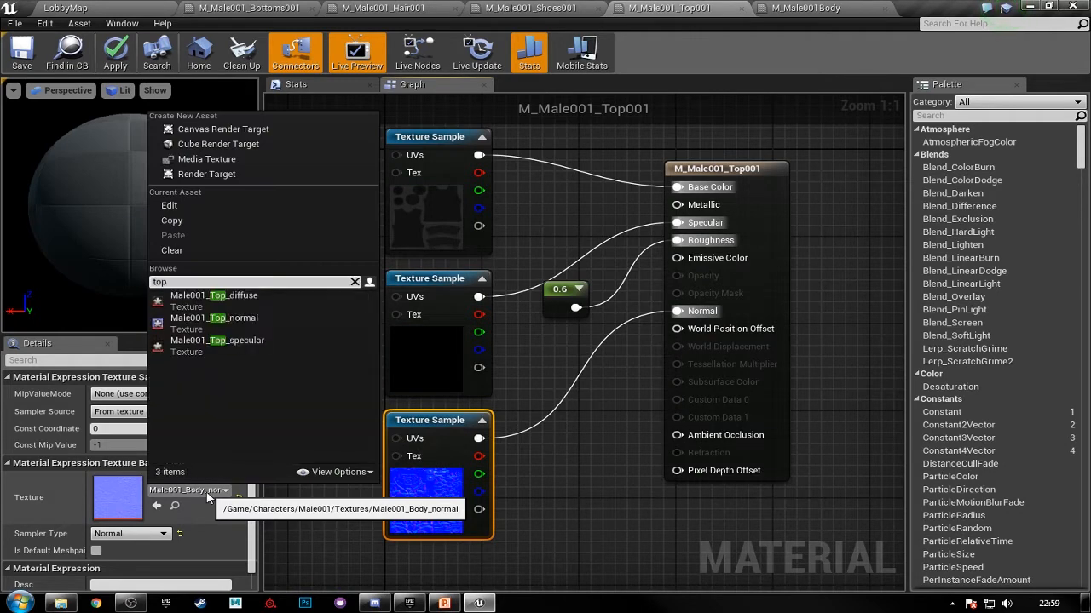
{"action": "left_click", "coordinate": [238, 303]}
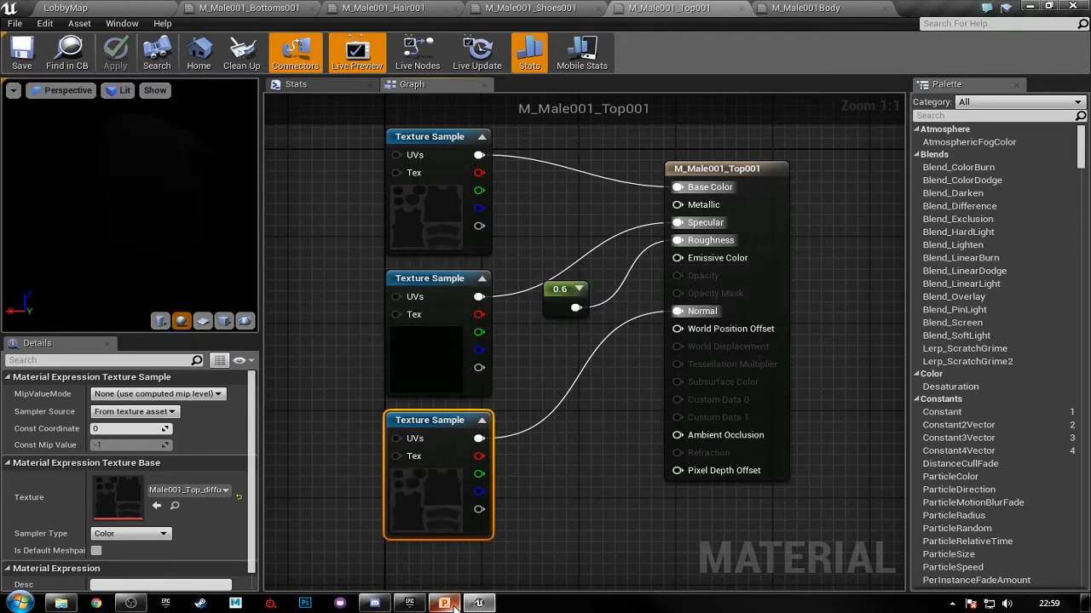
- Replace the vector parameter in M_Male001_Shoes001 with the copied three Texture Samples and 0.6 constant
{"action": "left_click", "coordinate": [526, 8]}
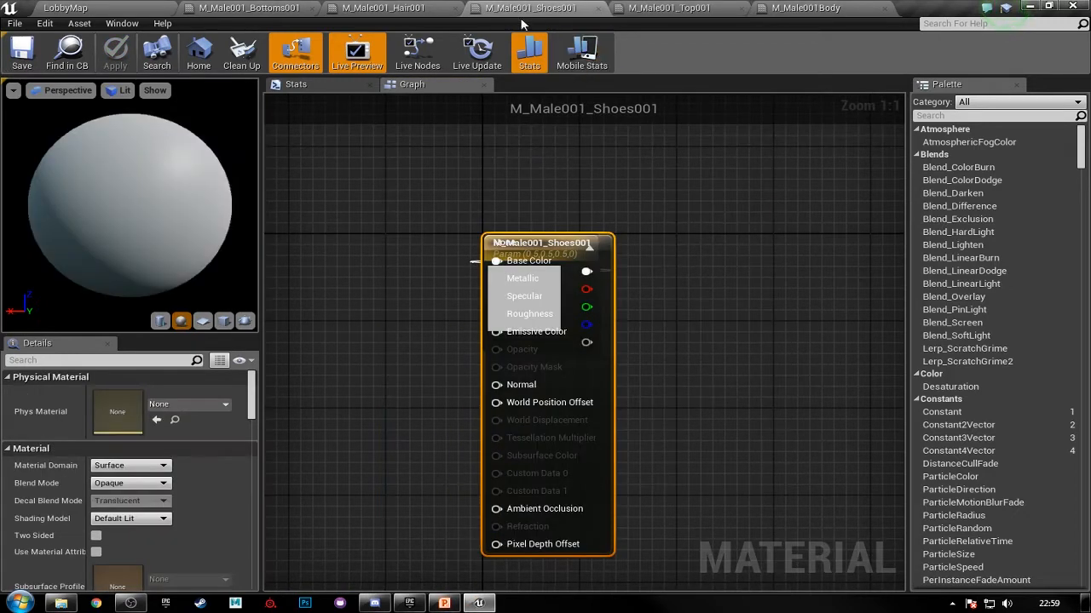
{"action": "left_click", "coordinate": [555, 254]}
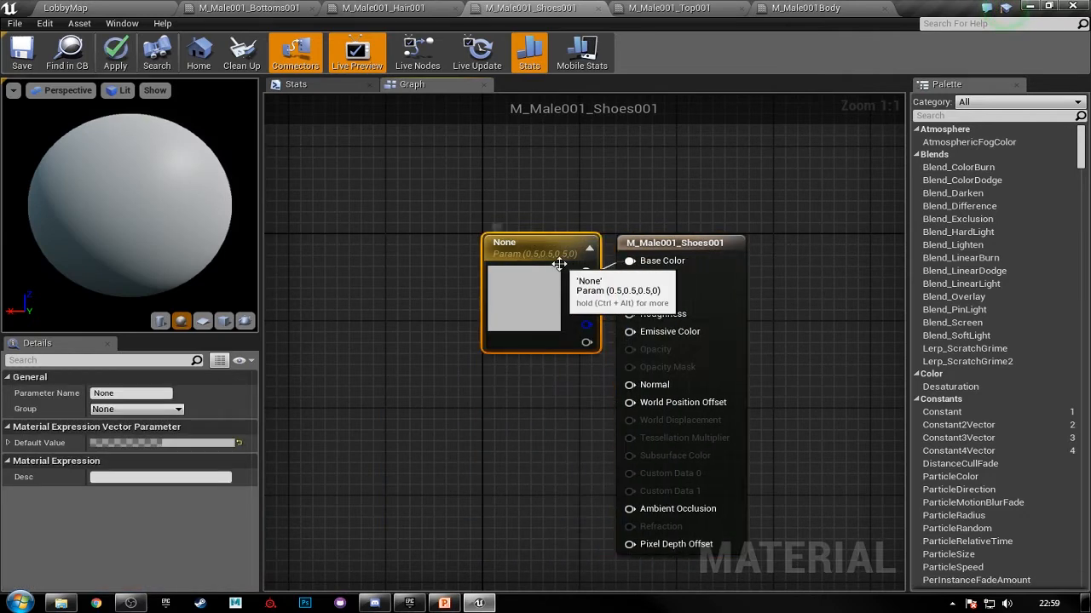
{"action": "key", "text": "Delete"}
{"action": "key", "text": "ctrl+v"}
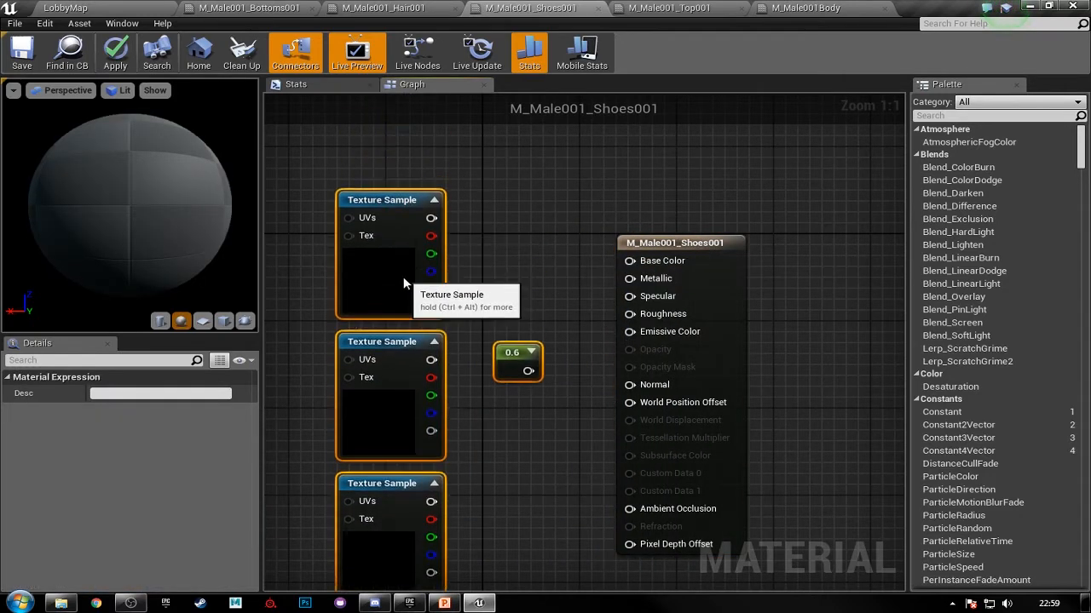
{"action": "left_click", "coordinate": [470, 294]}
- Connect the Texture Samples in M_Male001_Shoes001 to Base Color, Specular and Normal, and the 0.6 constant to Roughness
{"action": "left_click_drag", "start_coordinate": [431, 250], "coordinate": [630, 261]}
{"action": "left_click_drag", "start_coordinate": [528, 403], "coordinate": [630, 313]}
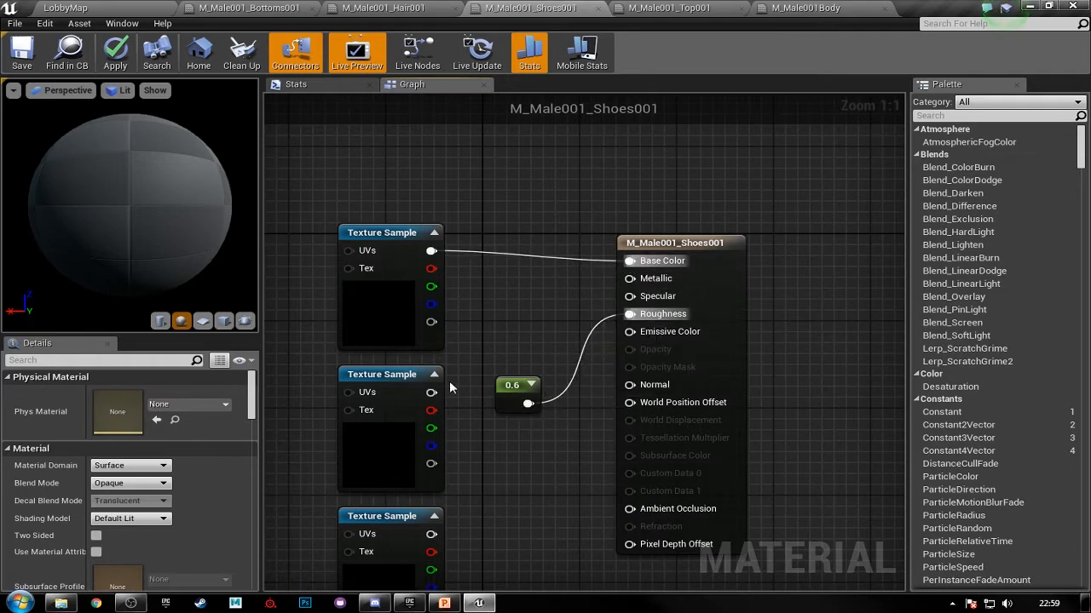
{"action": "left_click_drag", "start_coordinate": [431, 393], "coordinate": [634, 300]}
{"action": "right_click_drag", "start_coordinate": [635, 300], "coordinate": [629, 229]}
{"action": "left_click_drag", "start_coordinate": [425, 464], "coordinate": [623, 313]}
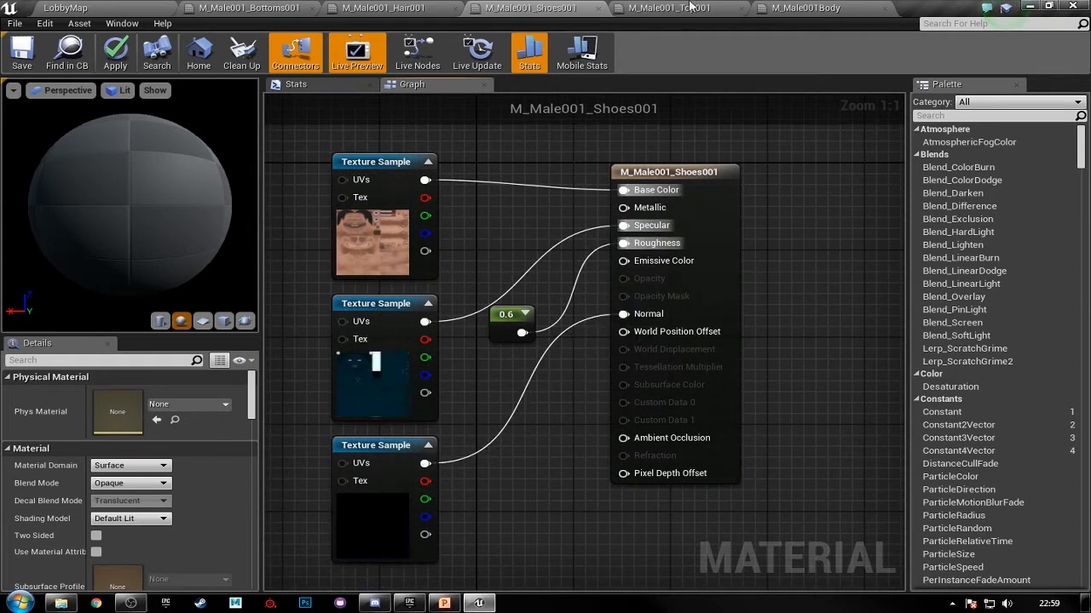
- Set the Roughness constant in M_Male001_Top001 to 0.9 and apply the material
{"action": "left_click", "coordinate": [646, 8]}
{"action": "left_click", "coordinate": [560, 300]}
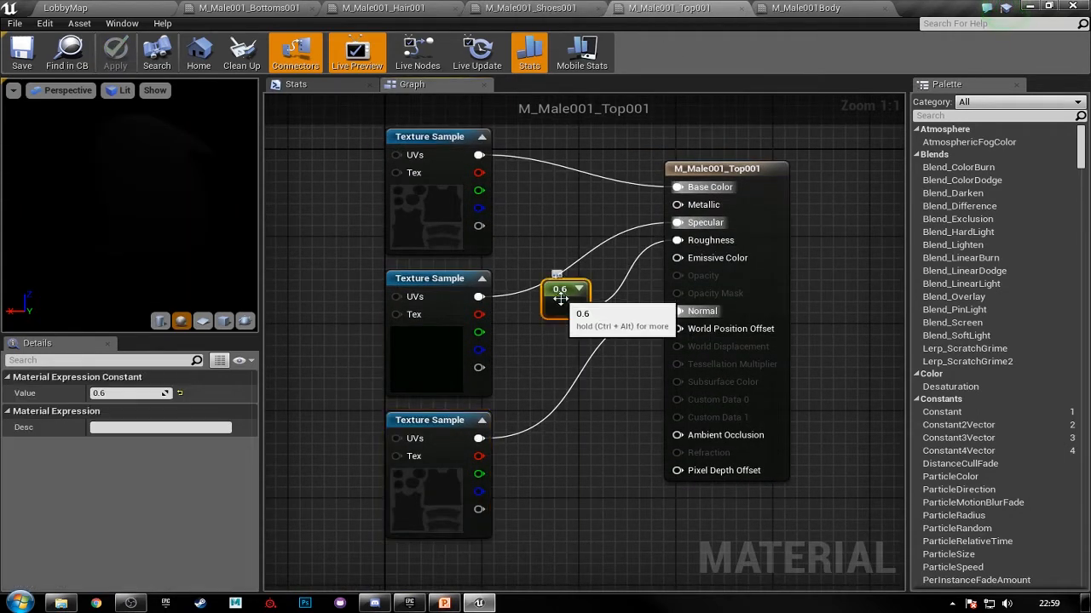
{"action": "left_click", "coordinate": [134, 393]}
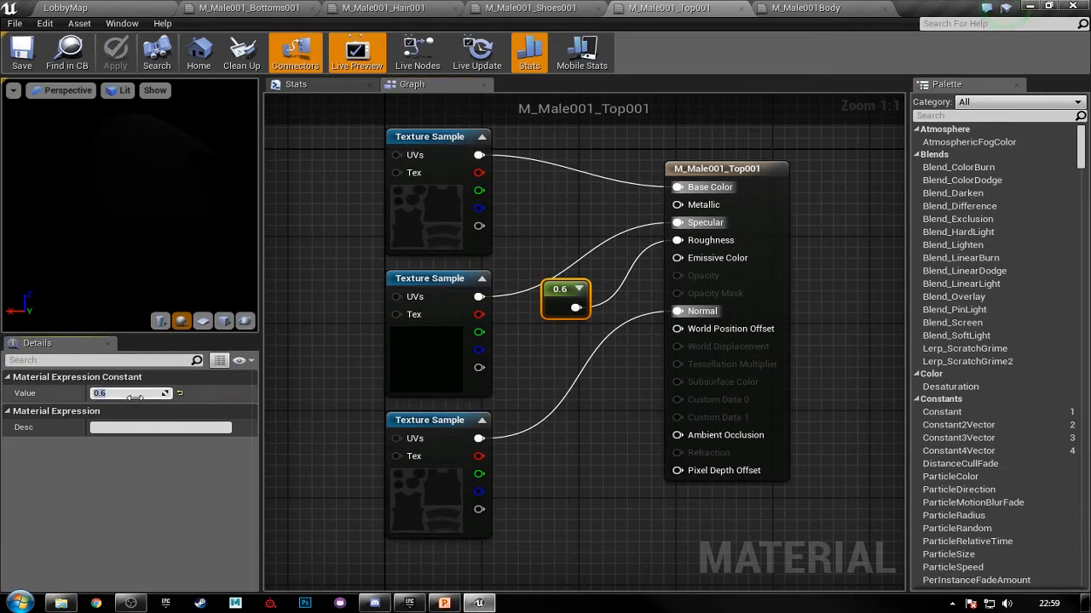
{"action": "type", "text": "0.9"}
{"action": "key", "text": "Return"}
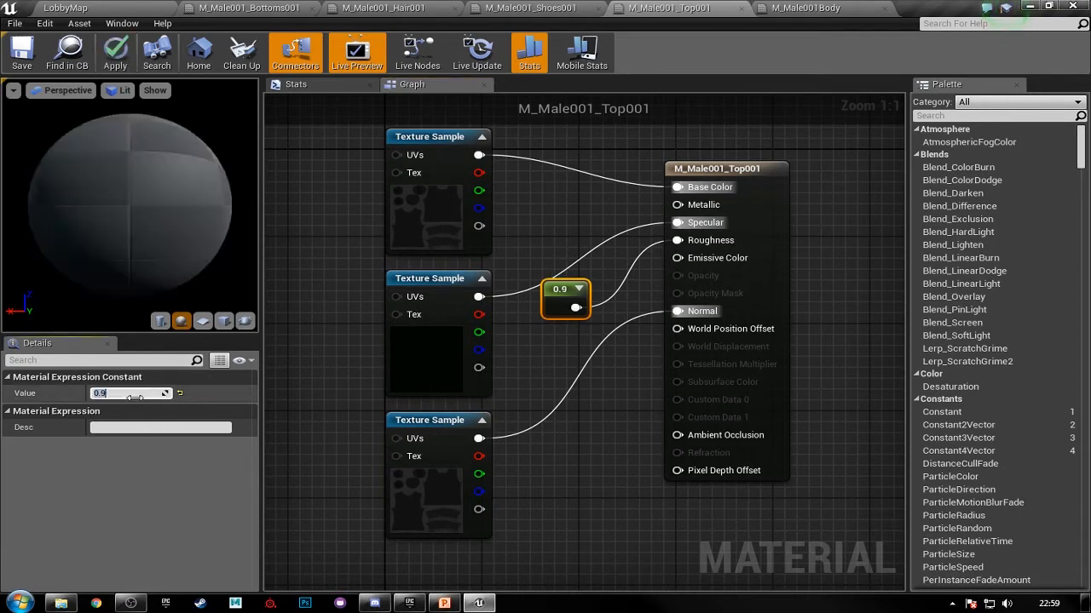
{"action": "left_click", "coordinate": [115, 53]}
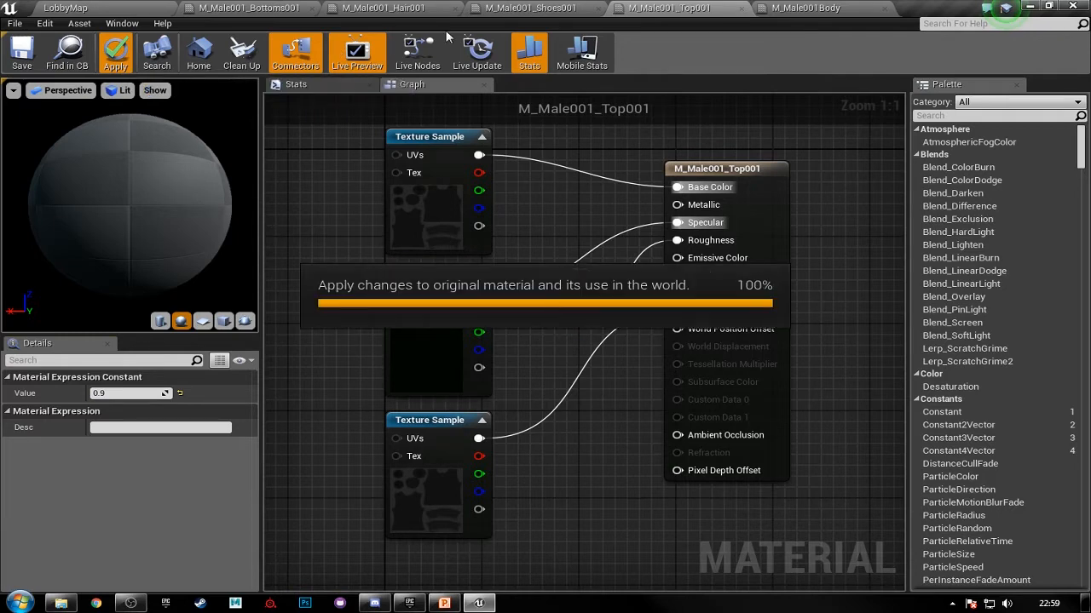
- Set the Roughness constant in M_Male001_Shoes001 to 0.7
{"action": "left_click", "coordinate": [549, 10]}
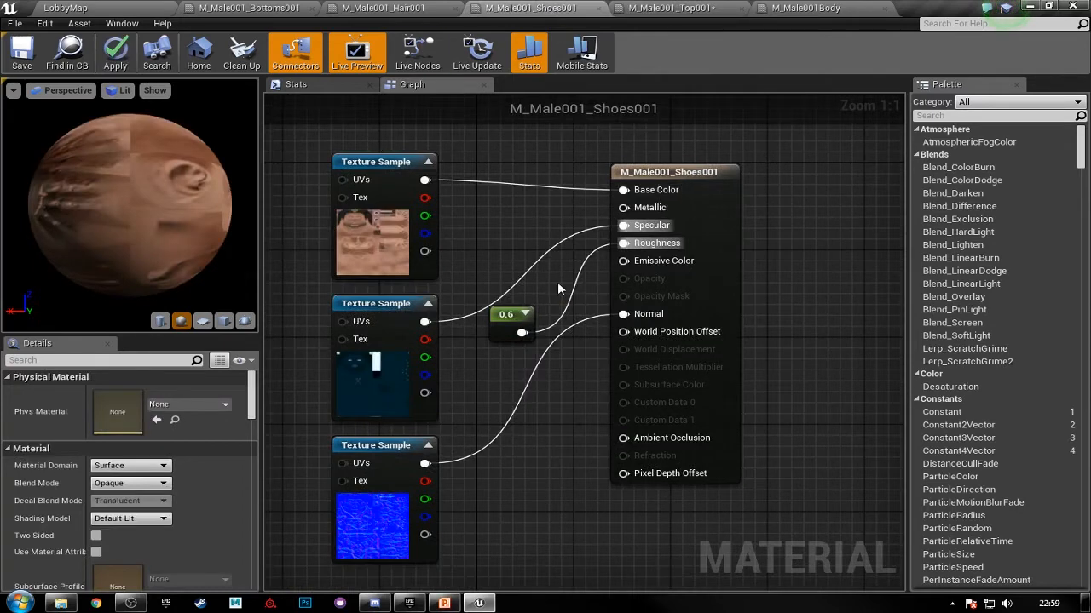
{"action": "left_click", "coordinate": [504, 315]}
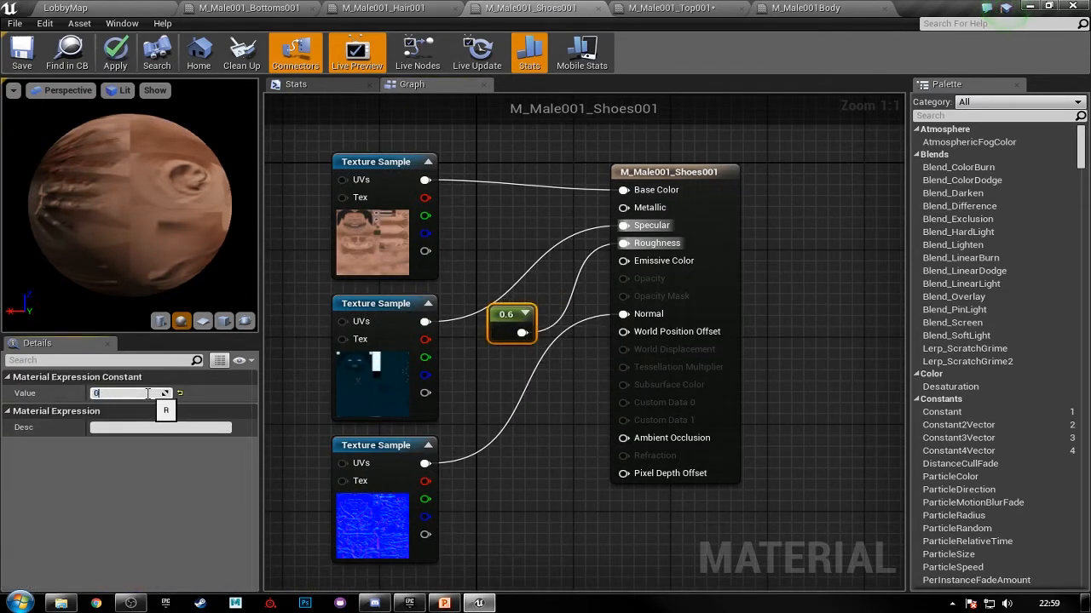
{"action": "key", "text": "Return"}
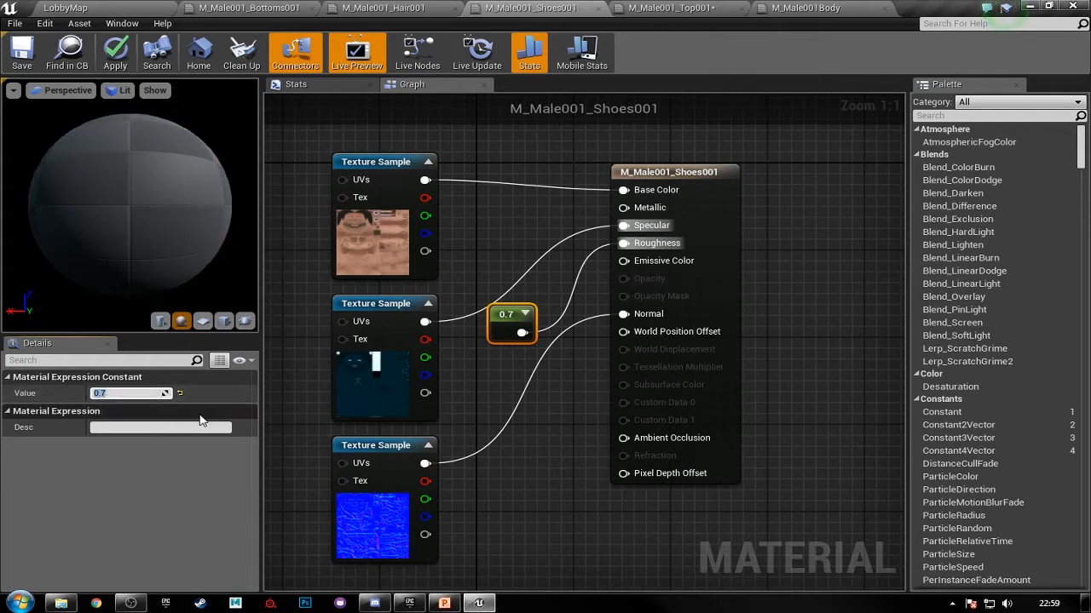
{"action": "right_click_drag", "start_coordinate": [488, 399], "coordinate": [542, 381]}
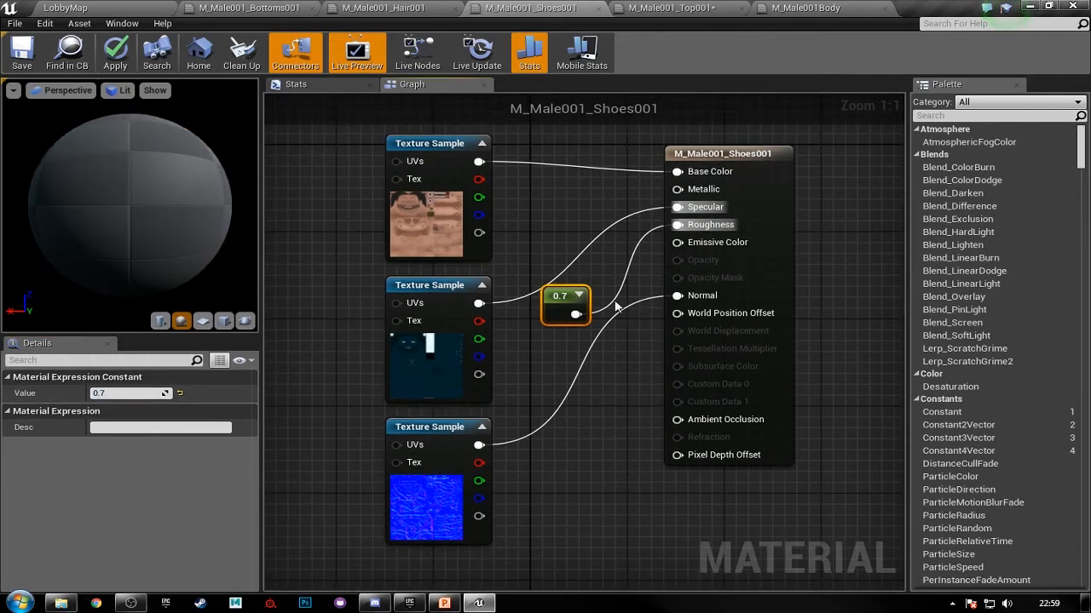
- Search the texture assets for "shoes" from the Base Color Texture Sample in M_Male001_Shoes001
{"action": "left_click", "coordinate": [434, 211]}
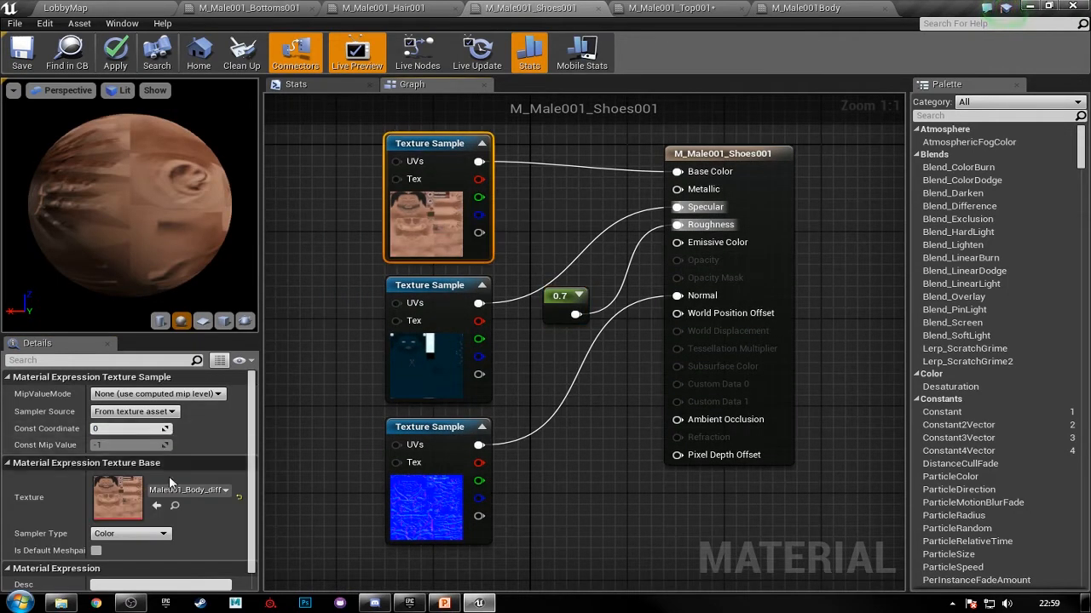
{"action": "left_click", "coordinate": [188, 491]}
{"action": "type", "text": "hsoes"}
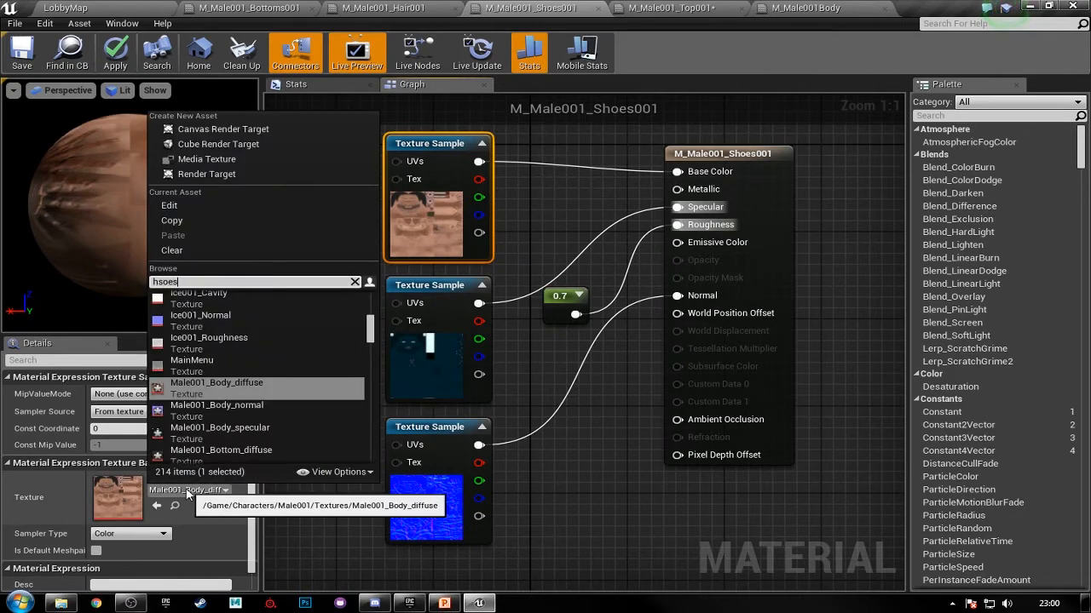
{"action": "key", "text": "BackSpace"}
{"action": "key", "text": "BackSpace"}
{"action": "type", "text": "sh"}
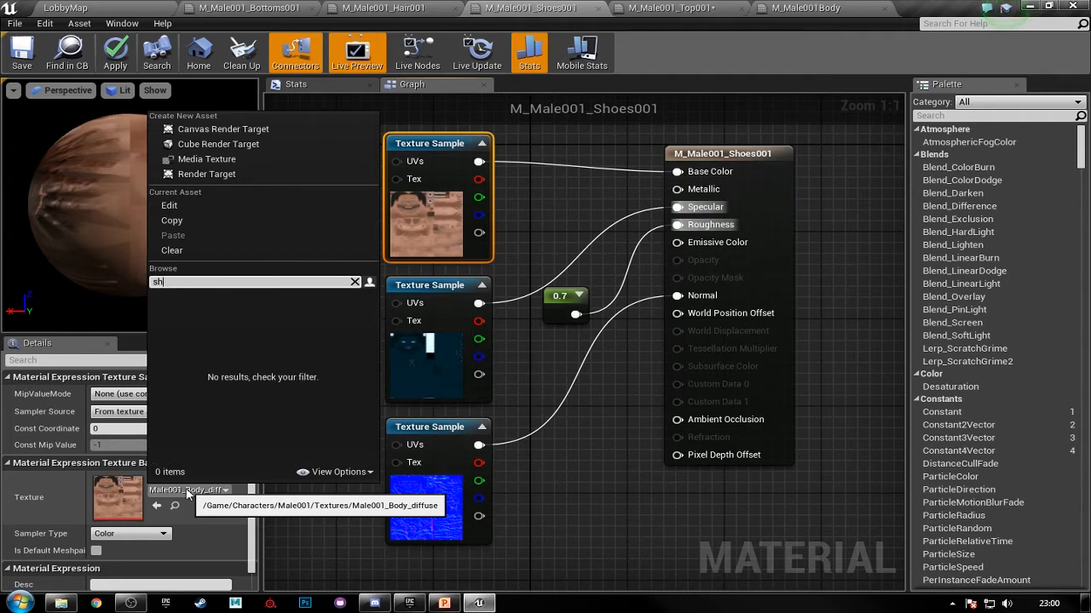
{"action": "type", "text": "eosoes"}
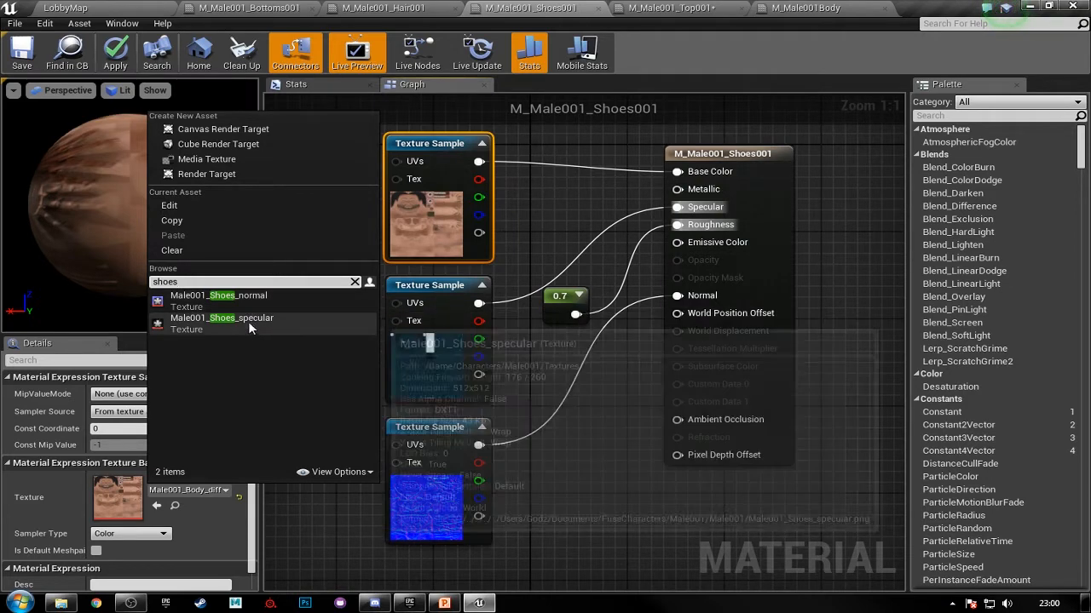
{"action": "left_click", "coordinate": [623, 481]}
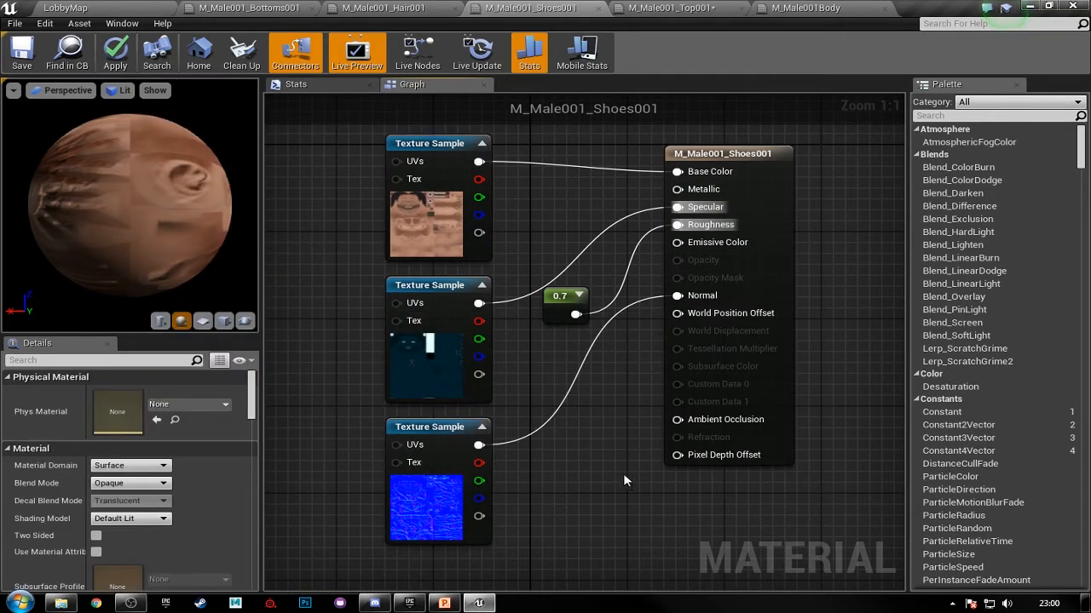
- Import the missing Male001_Shoes_diffuse texture into the Male001 Textures folder of the project
{"action": "left_click", "coordinate": [119, 8]}
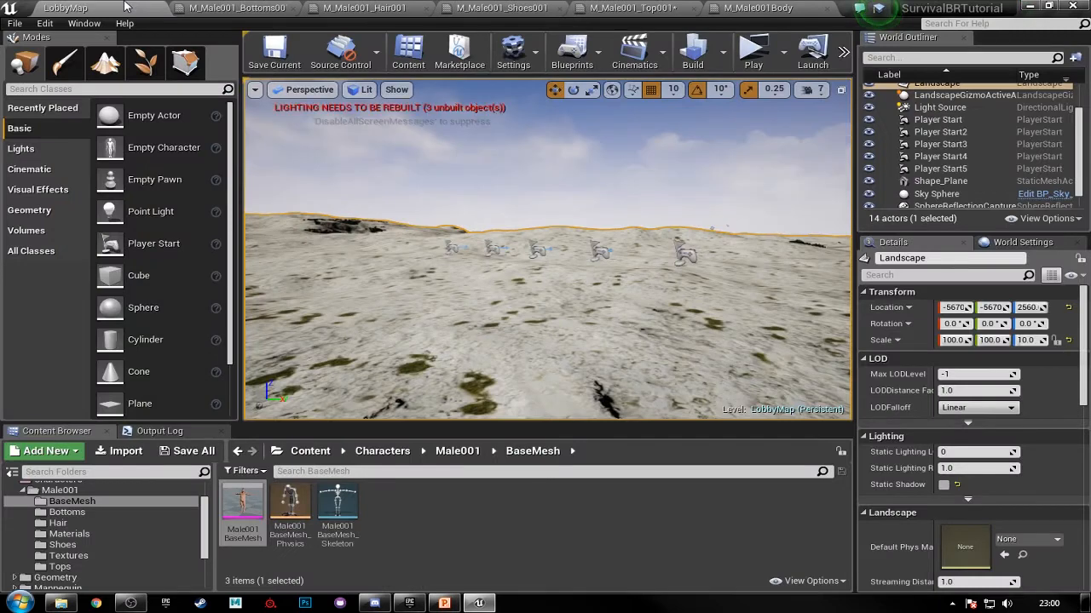
{"action": "left_click", "coordinate": [120, 548]}
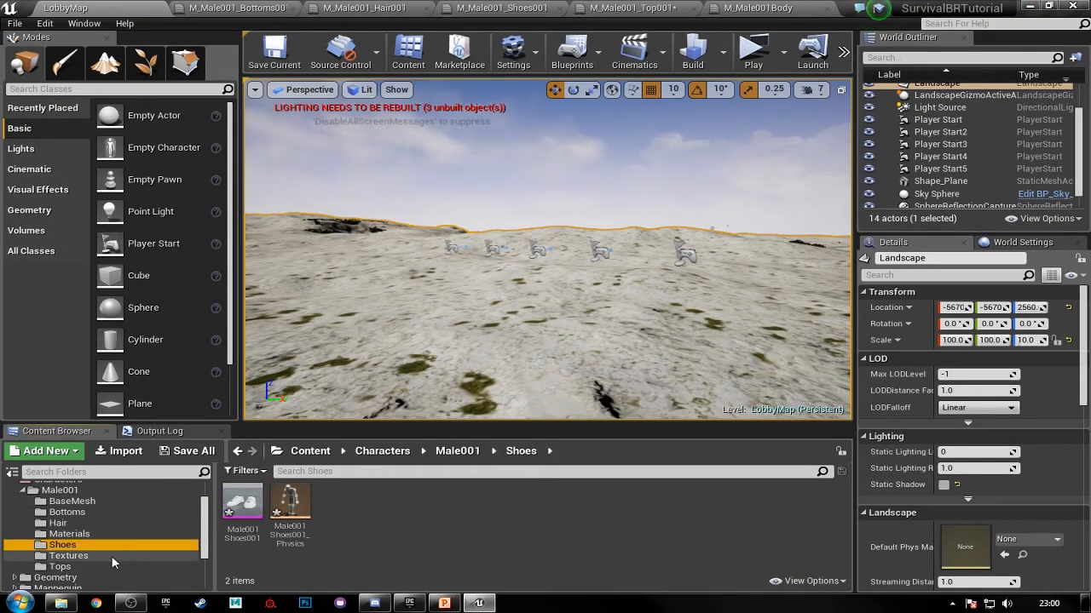
{"action": "left_click", "coordinate": [117, 557]}
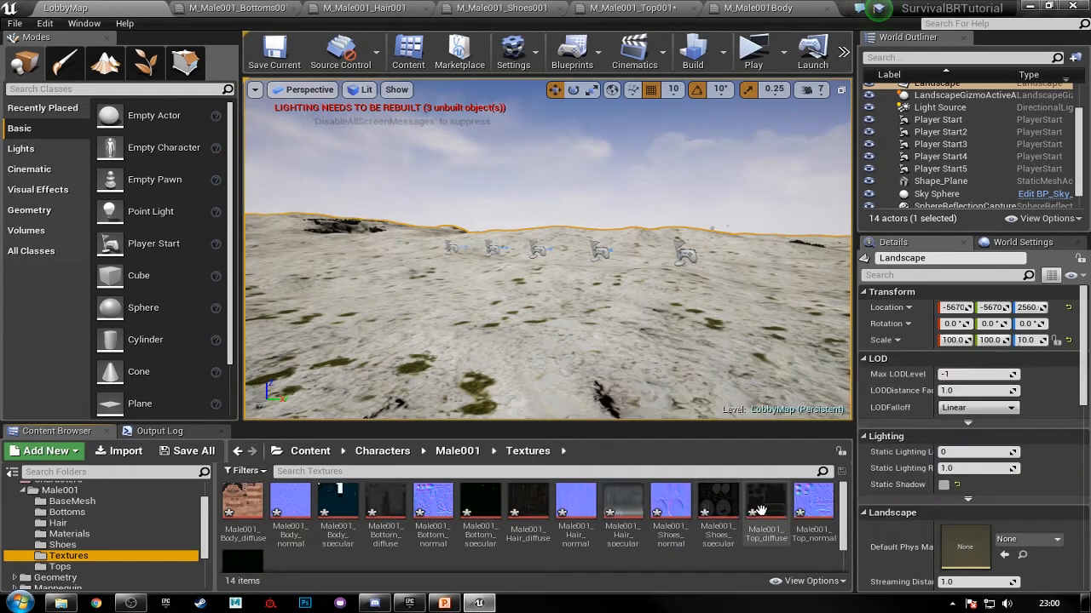
{"action": "mouse_move", "coordinate": [758, 492]}
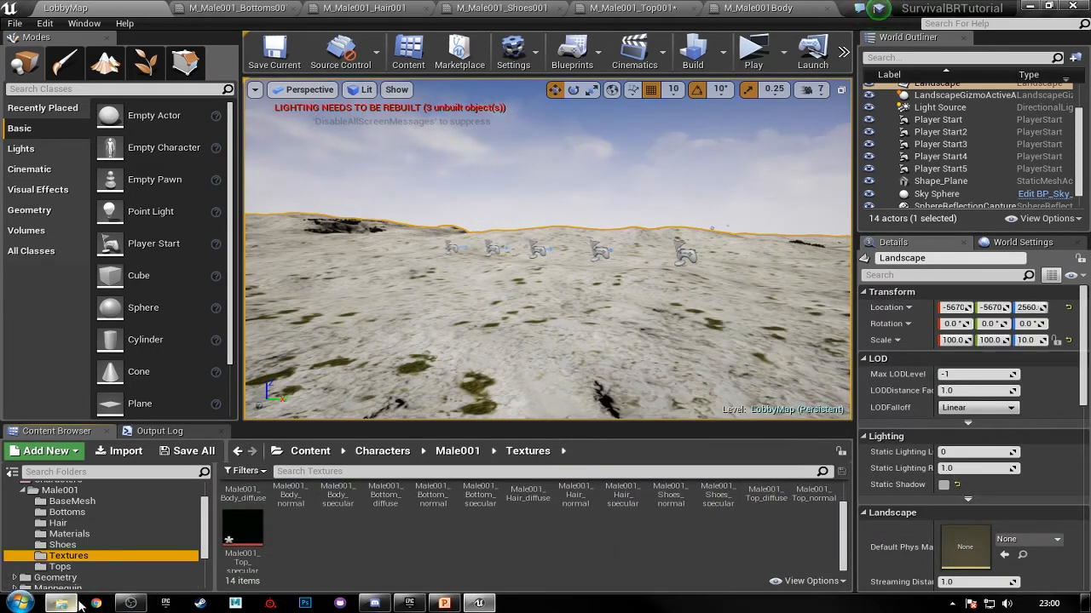
{"action": "mouse_move", "coordinate": [61, 603]}
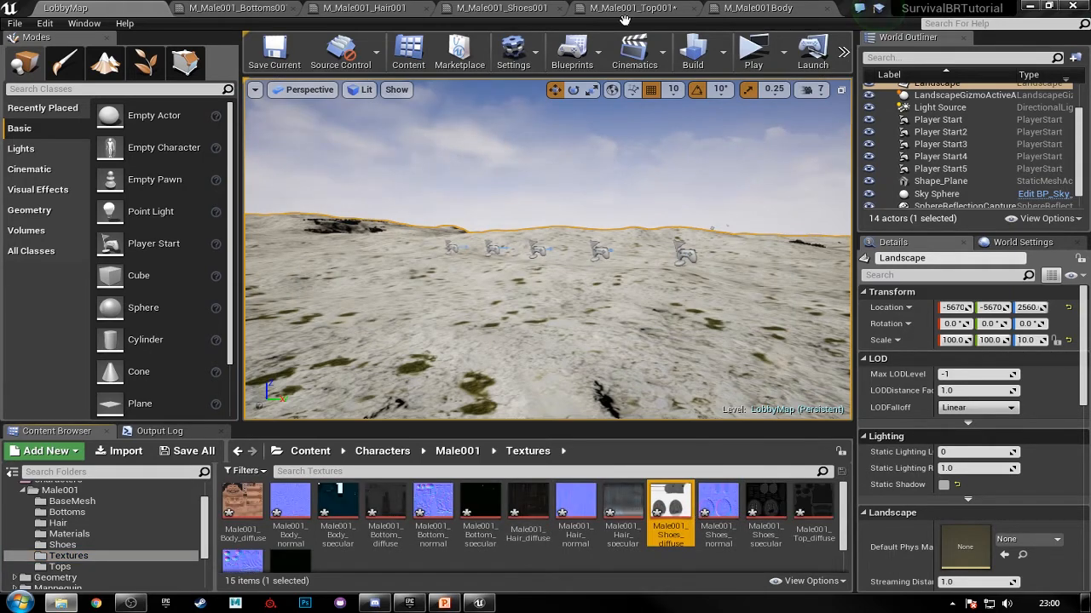
- Assign Male001_Shoes_diffuse to the Base Color Texture Sample in M_Male001_Shoes001
{"action": "left_click", "coordinate": [497, 10]}
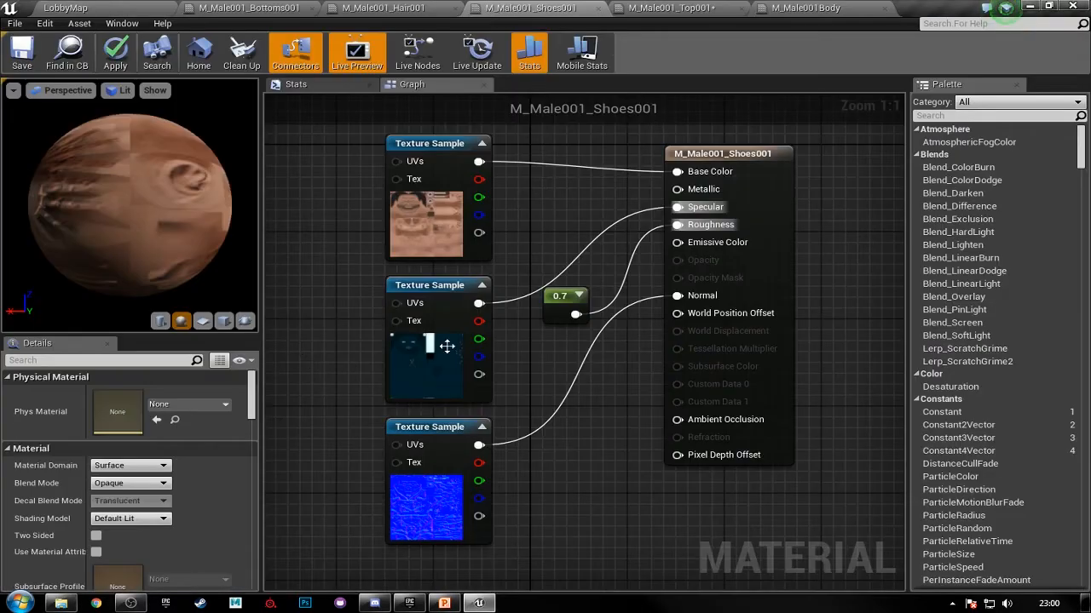
{"action": "left_click", "coordinate": [434, 215]}
{"action": "left_click", "coordinate": [189, 489]}
{"action": "type", "text": "sh"}
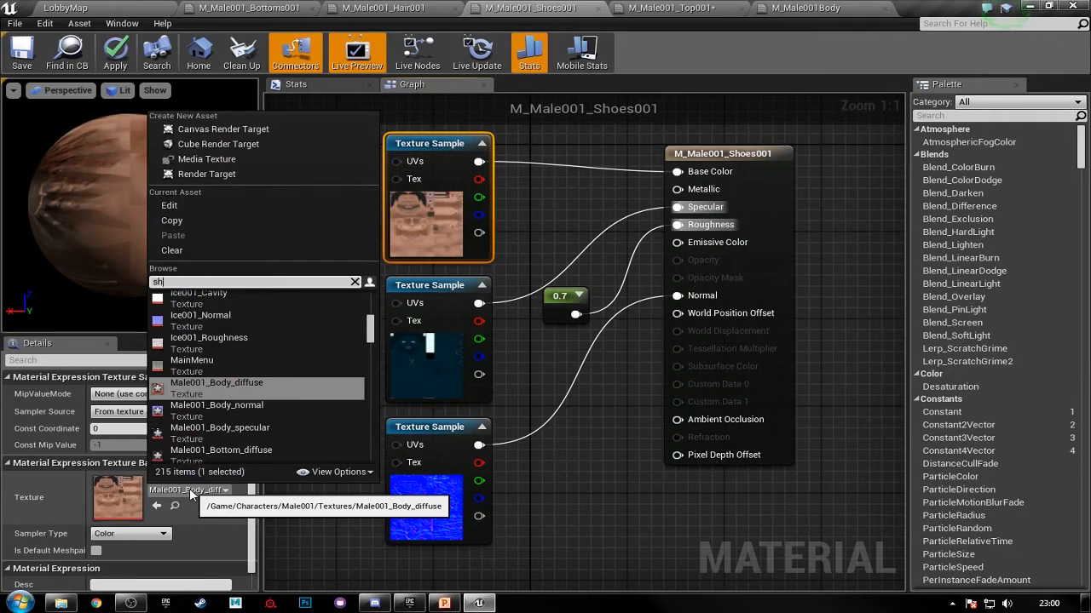
{"action": "type", "text": "ioes"}
{"action": "key", "text": "BackSpace"}
{"action": "key", "text": "BackSpace"}
{"action": "key", "text": "BackSpace"}
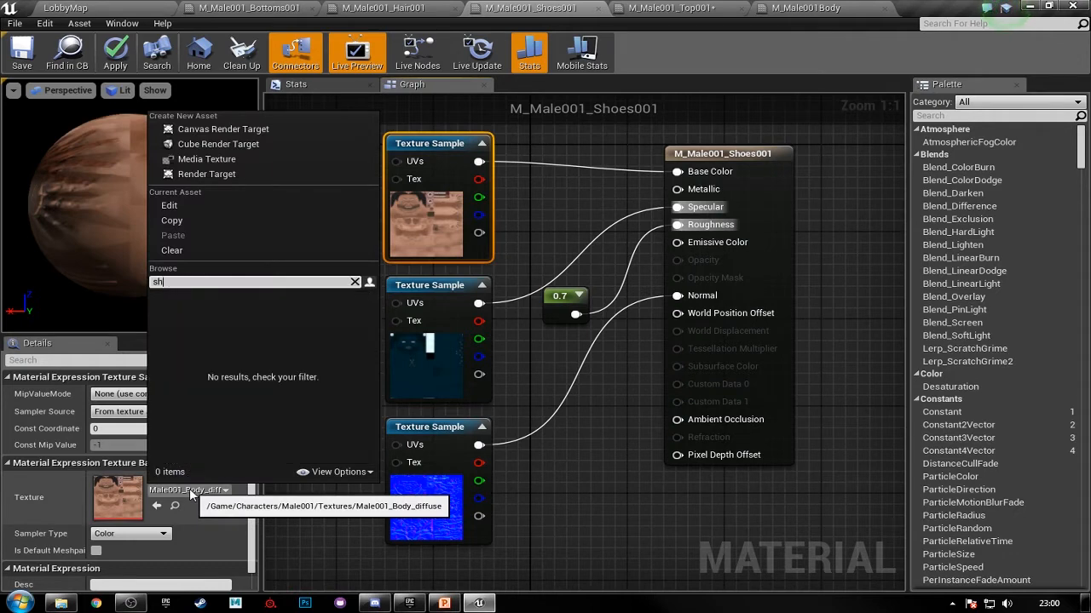
{"action": "type", "text": "oes"}
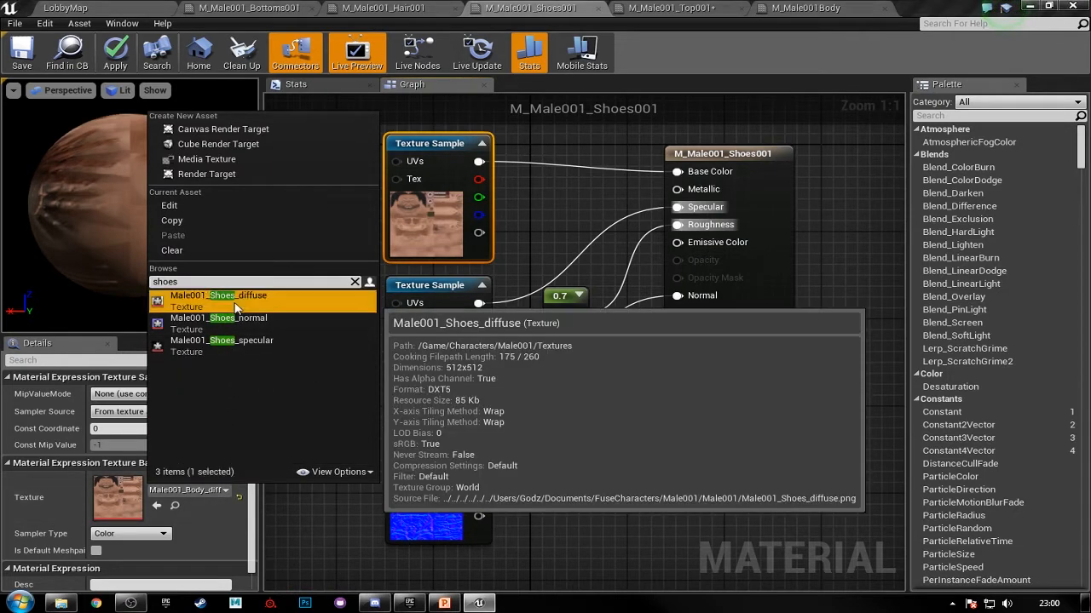
{"action": "left_click", "coordinate": [218, 299]}
- Assign Male001_Shoes_specular to the Specular Texture Sample in M_Male001_Shoes001
{"action": "left_click", "coordinate": [423, 364]}
{"action": "left_click", "coordinate": [174, 491]}
{"action": "type", "text": "shoes"}
{"action": "left_click", "coordinate": [271, 345]}
- Assign Male001_Shoes_normal to the Normal Texture Sample in M_Male001_Shoes001 and apply the material
{"action": "left_click", "coordinate": [422, 503]}
{"action": "left_click", "coordinate": [176, 491]}
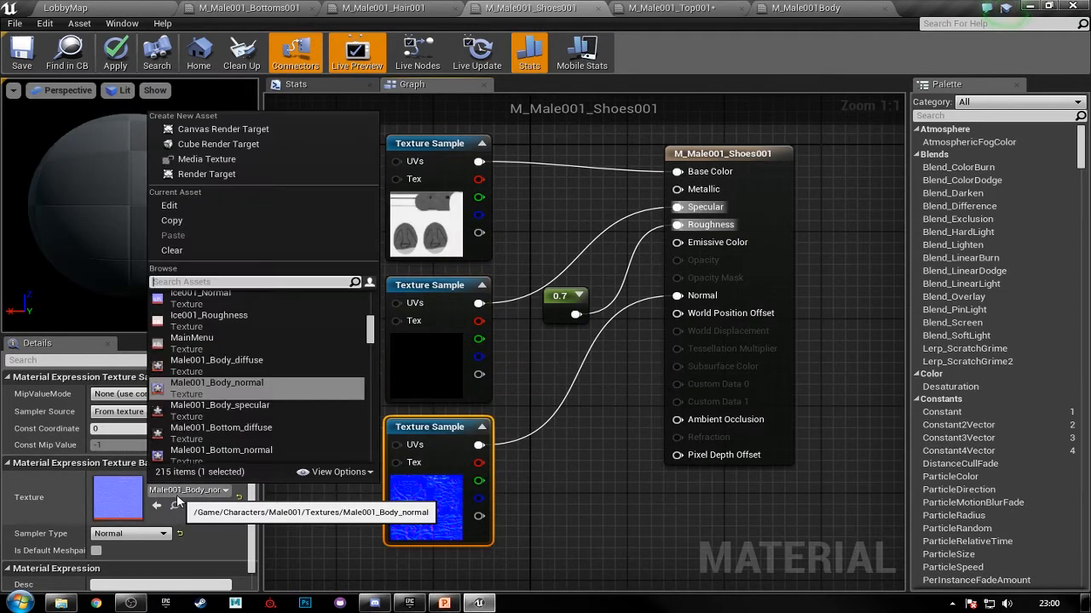
{"action": "type", "text": "shjoes"}
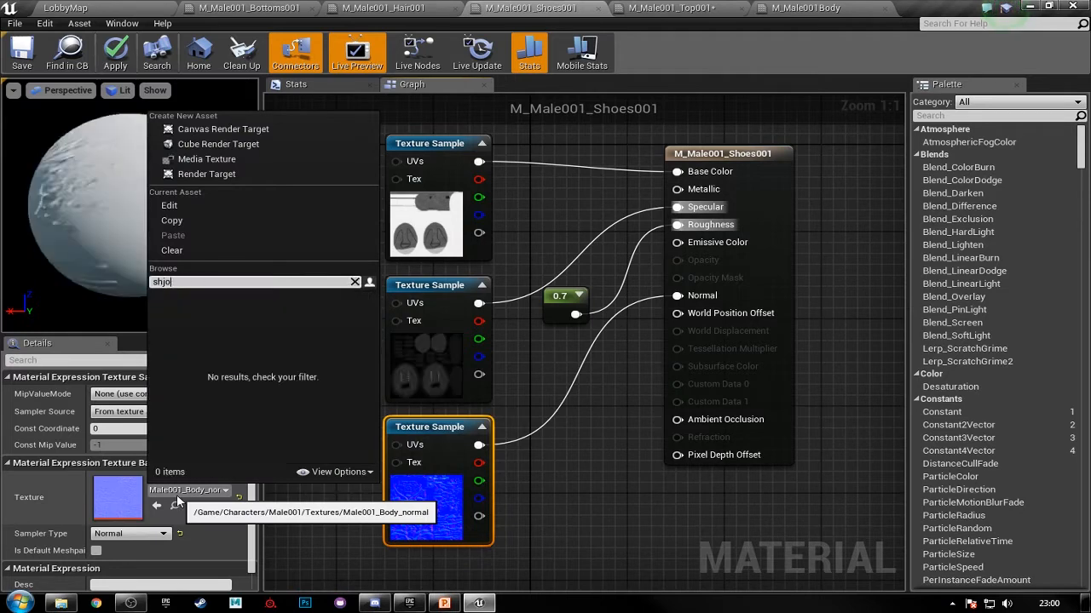
{"action": "key", "text": "BackSpace"}
{"action": "key", "text": "BackSpace"}
{"action": "key", "text": "BackSpace"}
{"action": "key", "text": "BackSpace"}
{"action": "type", "text": "oes"}
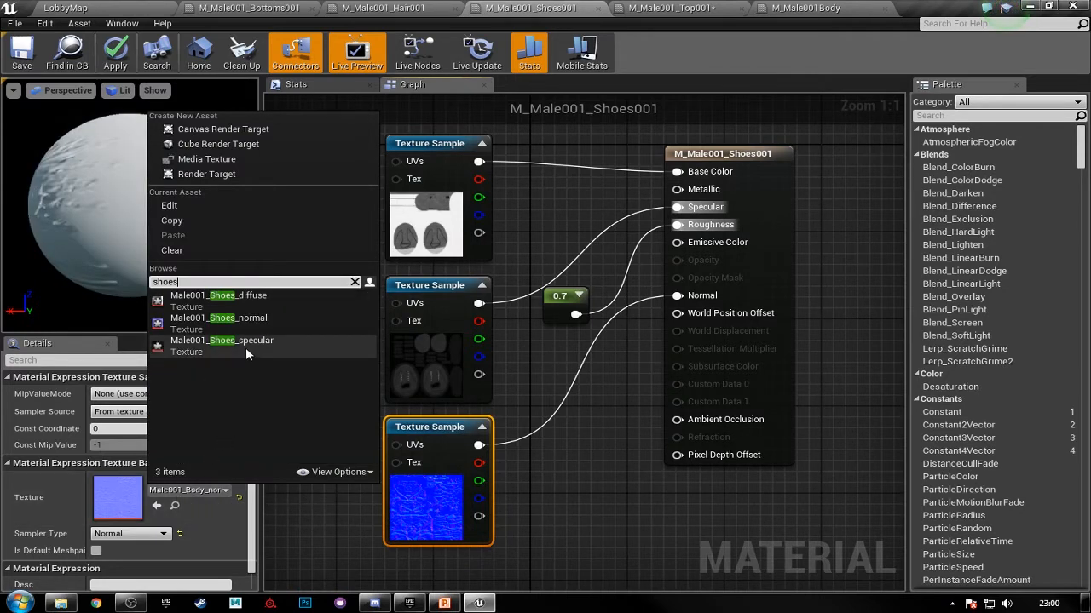
{"action": "left_click", "coordinate": [255, 323]}
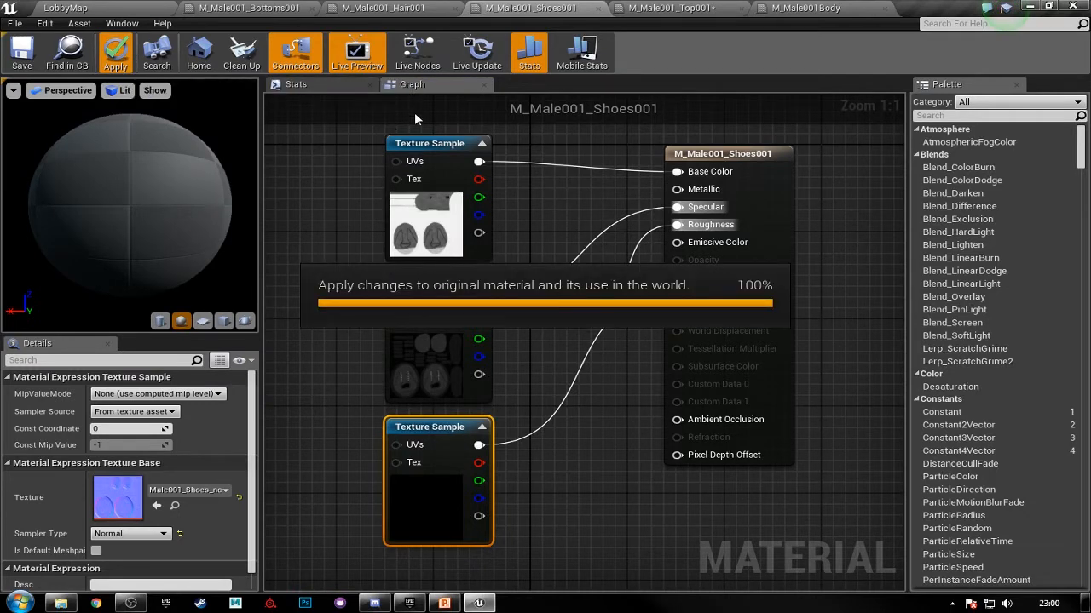
- Replace the vector parameter in M_Male001_Hair001 with the copied three Texture Samples and 0.6 constant
{"action": "left_click", "coordinate": [384, 8]}
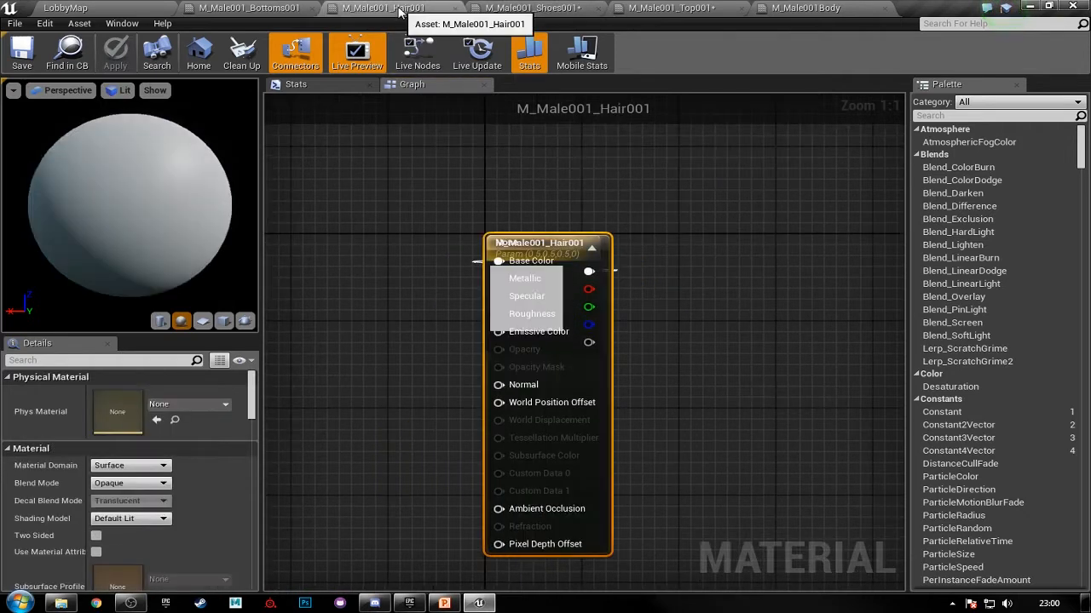
{"action": "left_click_drag", "start_coordinate": [535, 264], "coordinate": [810, 241]}
{"action": "left_click", "coordinate": [599, 191]}
{"action": "left_click", "coordinate": [510, 249]}
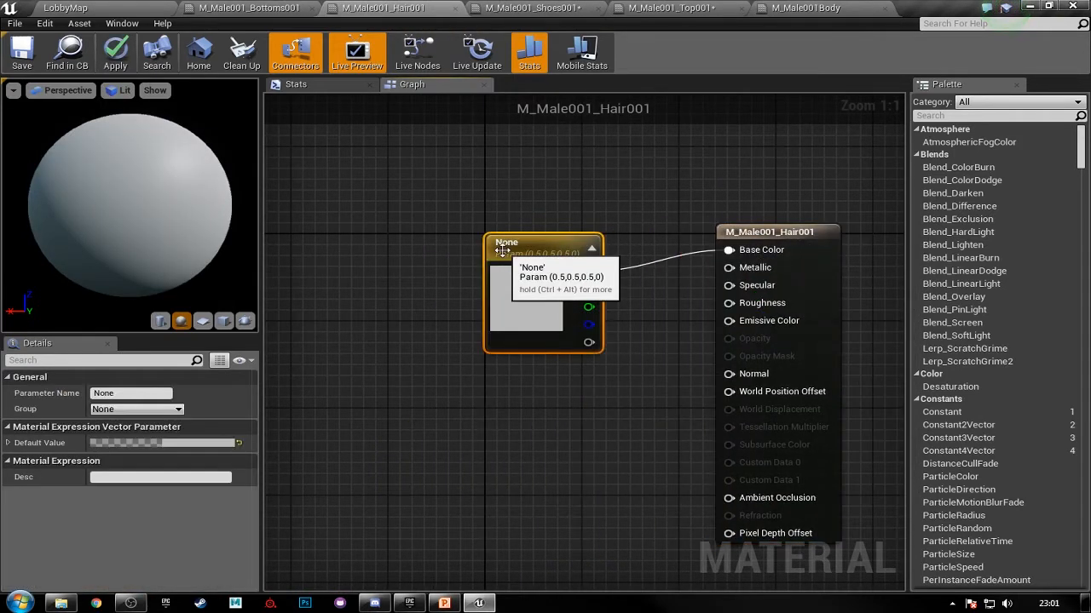
{"action": "key", "text": "Delete"}
{"action": "key", "text": "ctrl+v"}
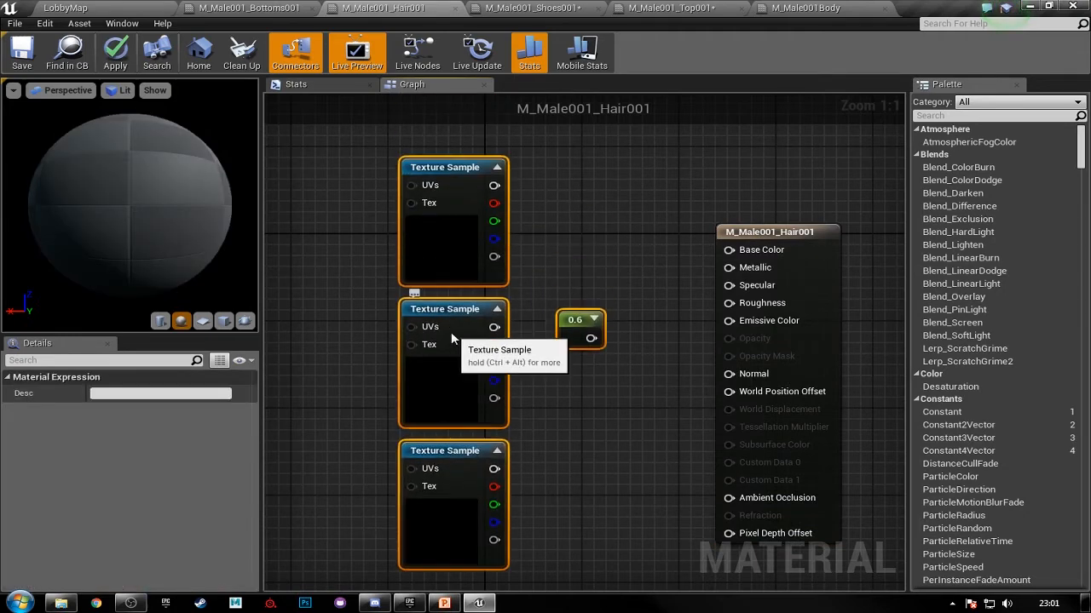
- Connect the Texture Samples in M_Male001_Hair001 to Base Color, Specular and Normal, and the 0.6 constant to Roughness
{"action": "left_click", "coordinate": [520, 294]}
{"action": "left_click_drag", "start_coordinate": [469, 207], "coordinate": [729, 250]}
{"action": "left_click_drag", "start_coordinate": [537, 342], "coordinate": [470, 348]}
{"action": "left_click_drag", "start_coordinate": [567, 359], "coordinate": [729, 285]}
{"action": "right_click_drag", "start_coordinate": [607, 391], "coordinate": [590, 311]}
{"action": "left_click_drag", "start_coordinate": [453, 410], "coordinate": [713, 295]}
{"action": "left_click_drag", "start_coordinate": [550, 280], "coordinate": [712, 223]}
{"action": "left_click_drag", "start_coordinate": [537, 271], "coordinate": [615, 270]}
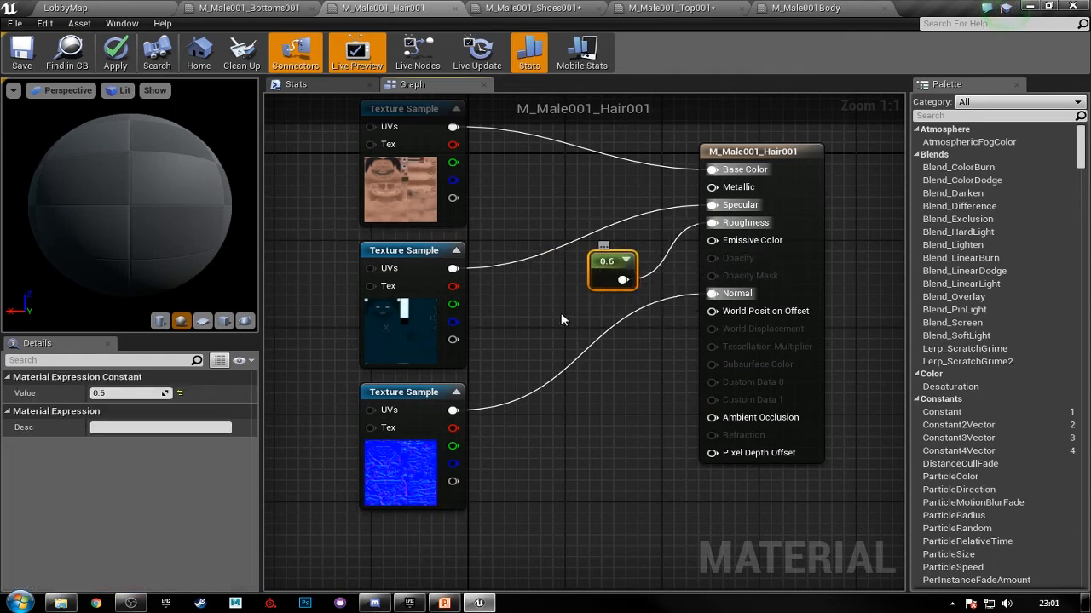
- Set the Roughness constant in M_Male001_Hair001 to 0.8
{"action": "left_click", "coordinate": [133, 393]}
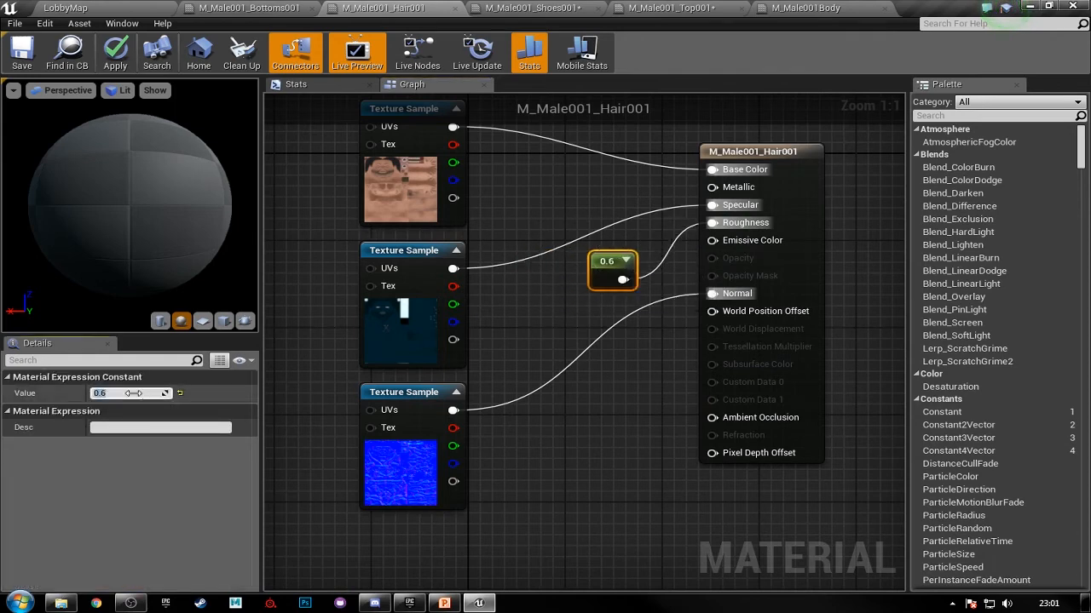
{"action": "type", "text": "0.8"}
{"action": "key", "text": "Return"}
- Assign Male001_Hair_diffuse to the Base Color Texture Sample in M_Male001_Hair001
{"action": "right_click_drag", "start_coordinate": [369, 398], "coordinate": [388, 448]}
{"action": "left_click", "coordinate": [435, 238]}
{"action": "left_click", "coordinate": [174, 492]}
{"action": "type", "text": "hair"}
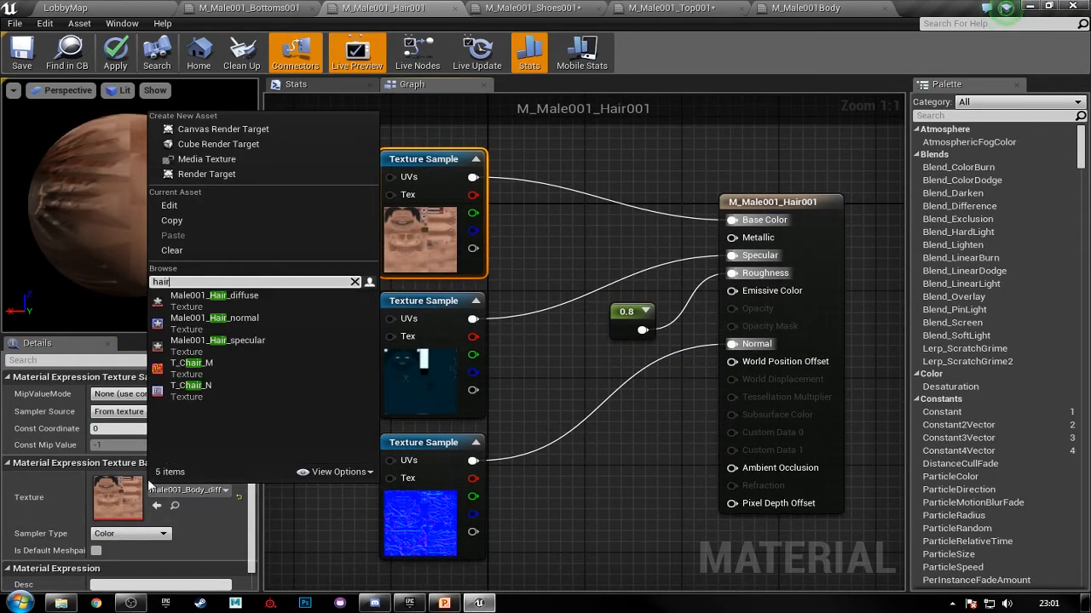
{"action": "left_click", "coordinate": [239, 296]}
- Assign Male001_Hair_specular to the Specular Texture Sample in M_Male001_Hair001
{"action": "left_click", "coordinate": [388, 401]}
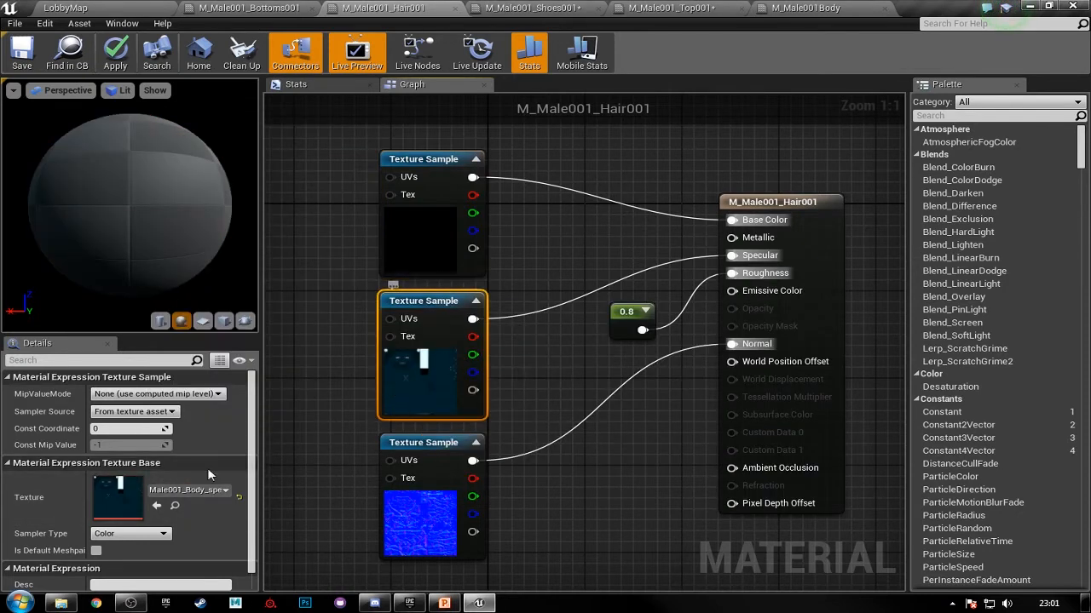
{"action": "left_click", "coordinate": [177, 491]}
{"action": "type", "text": "hair"}
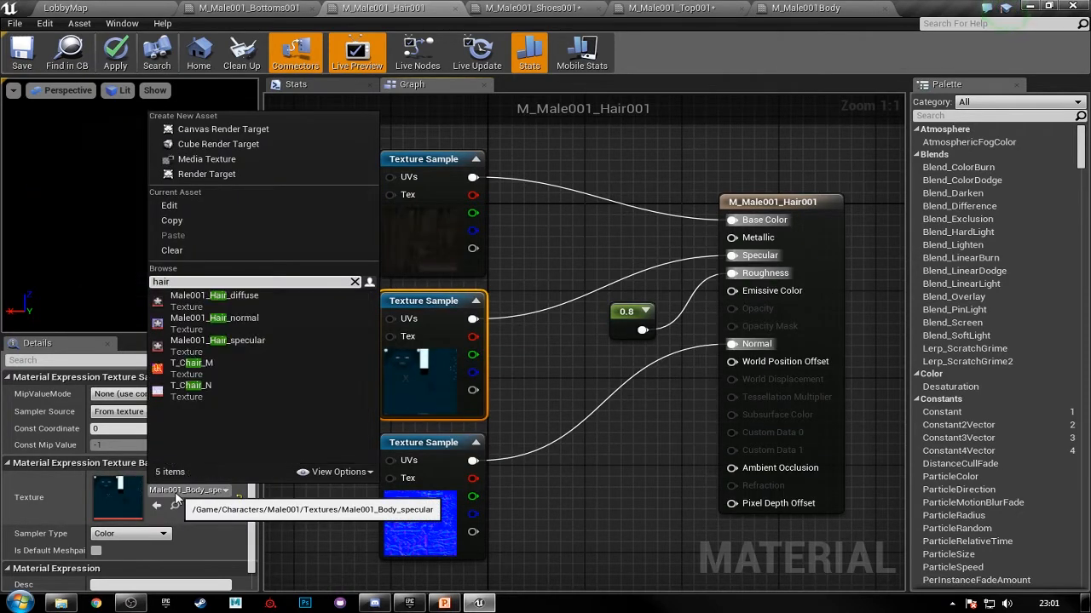
{"action": "left_click", "coordinate": [270, 345]}
- Assign Male001_Hair_normal to the Normal Texture Sample in M_Male001_Hair001 and apply the material
{"action": "left_click", "coordinate": [429, 529]}
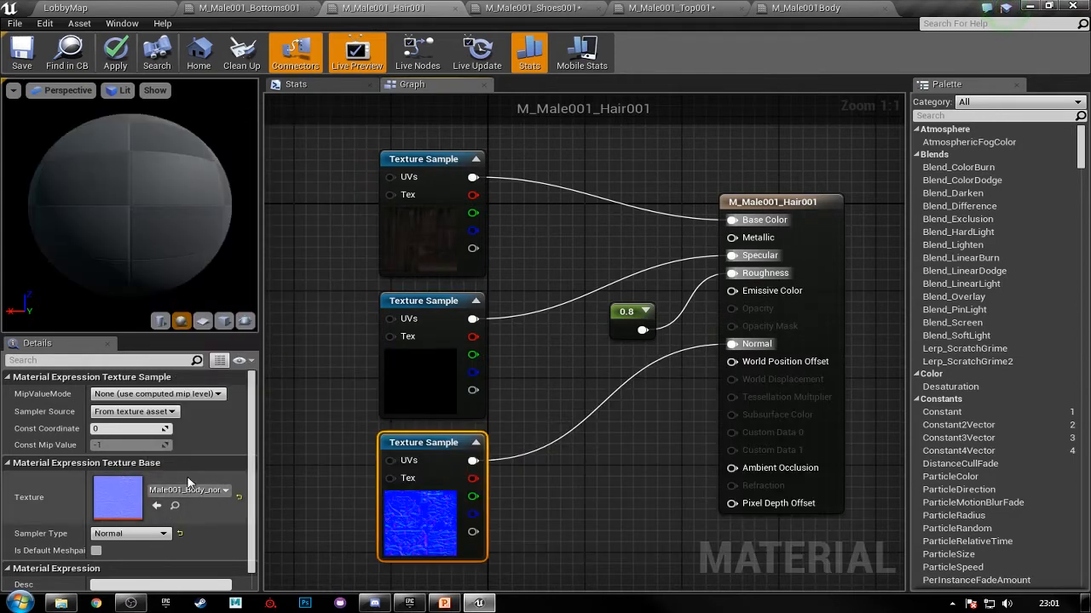
{"action": "left_click", "coordinate": [187, 490]}
{"action": "type", "text": "hair"}
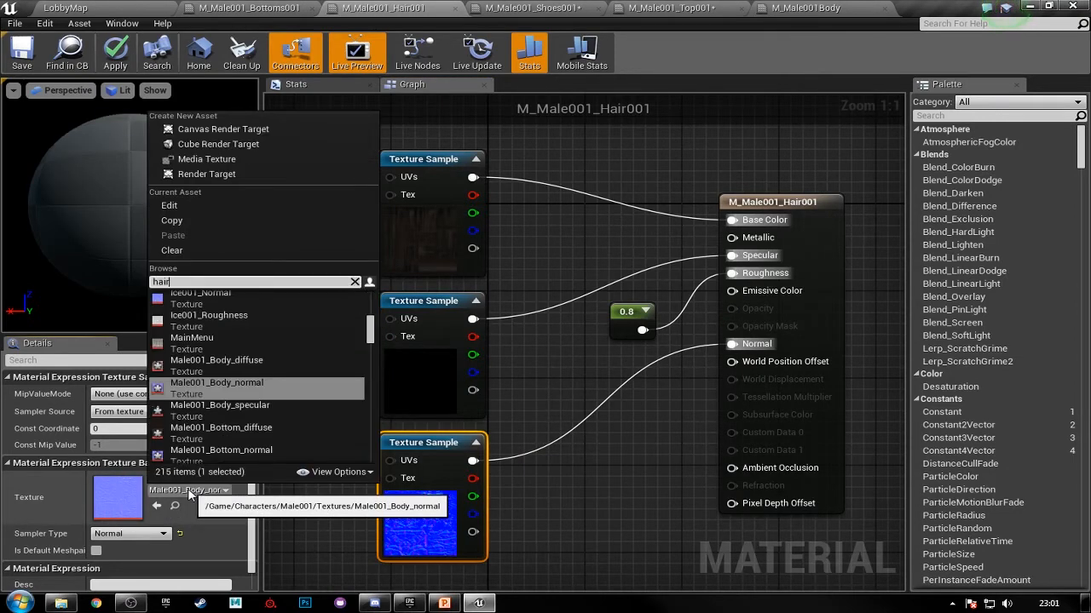
{"action": "left_click", "coordinate": [255, 324]}
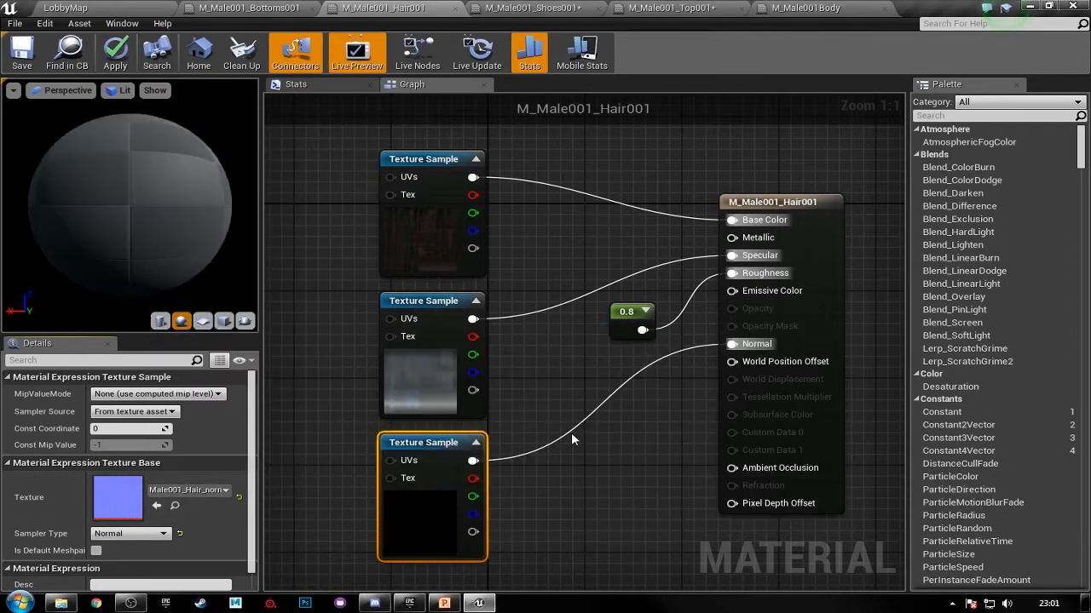
{"action": "right_click_drag", "start_coordinate": [582, 324], "coordinate": [545, 325]}
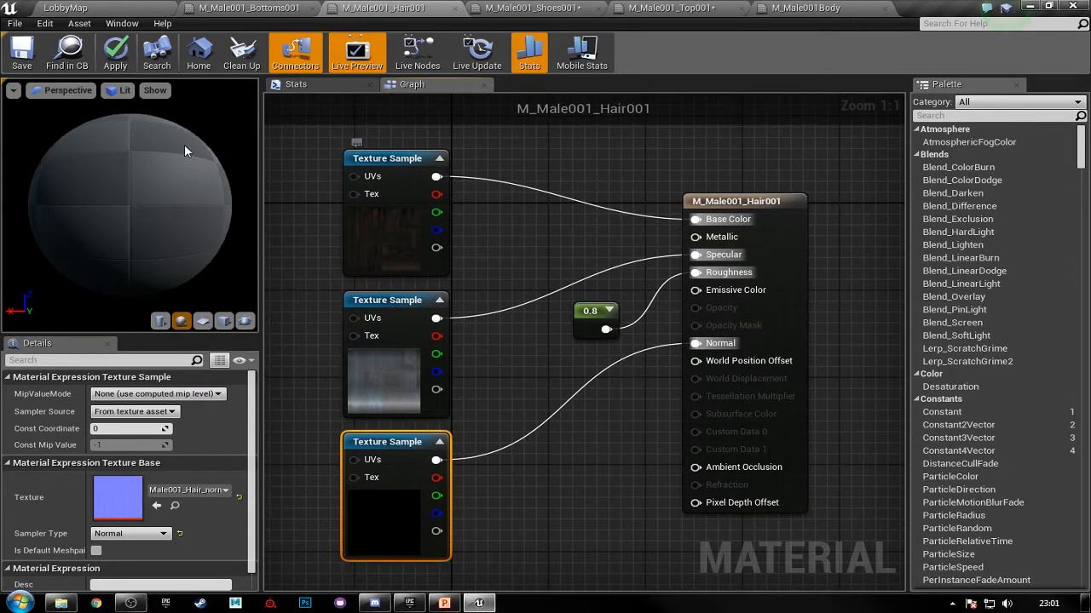
{"action": "left_click", "coordinate": [117, 55]}
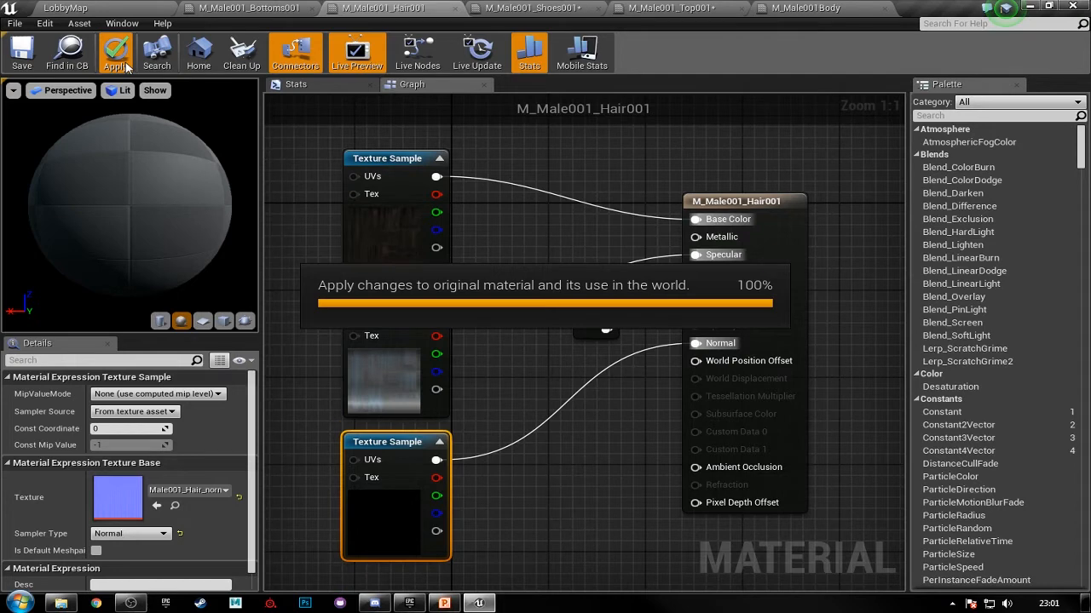
- Move the result node in M_Male001_Bottoms001 clear of the vector parameter and delete that parameter
{"action": "left_click", "coordinate": [237, 8]}
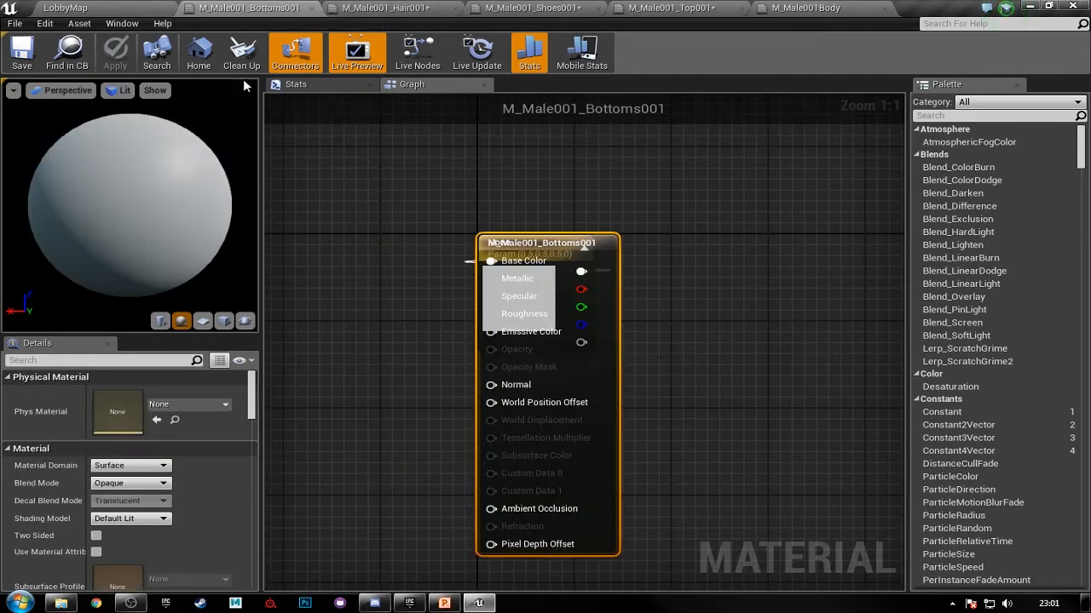
{"action": "left_click_drag", "start_coordinate": [550, 262], "coordinate": [735, 244]}
{"action": "left_click", "coordinate": [637, 167]}
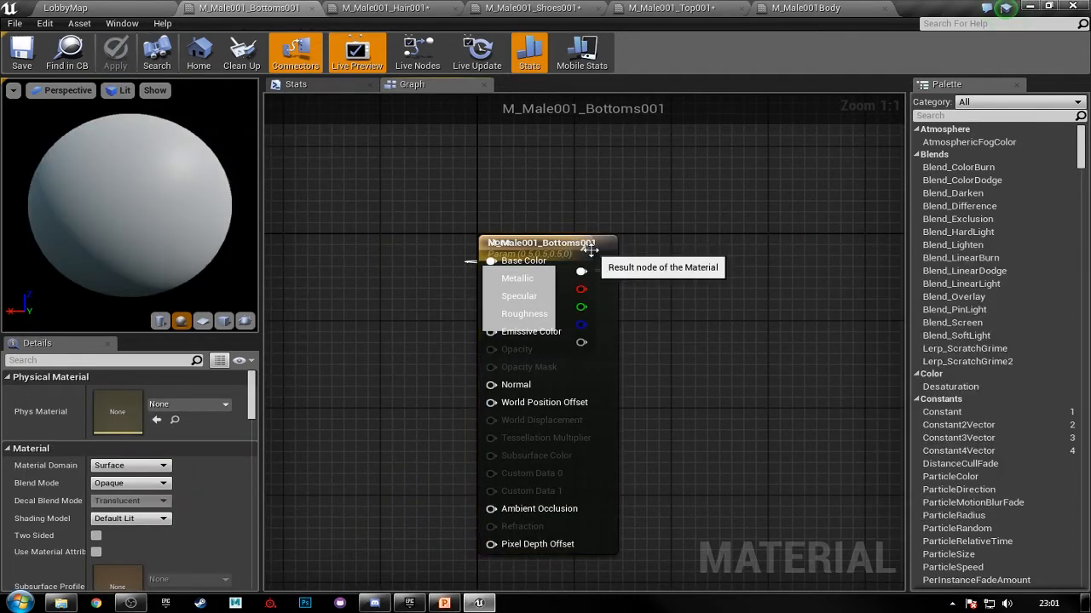
{"action": "left_click_drag", "start_coordinate": [589, 249], "coordinate": [748, 244]}
{"action": "right_click_drag", "start_coordinate": [621, 293], "coordinate": [627, 293]}
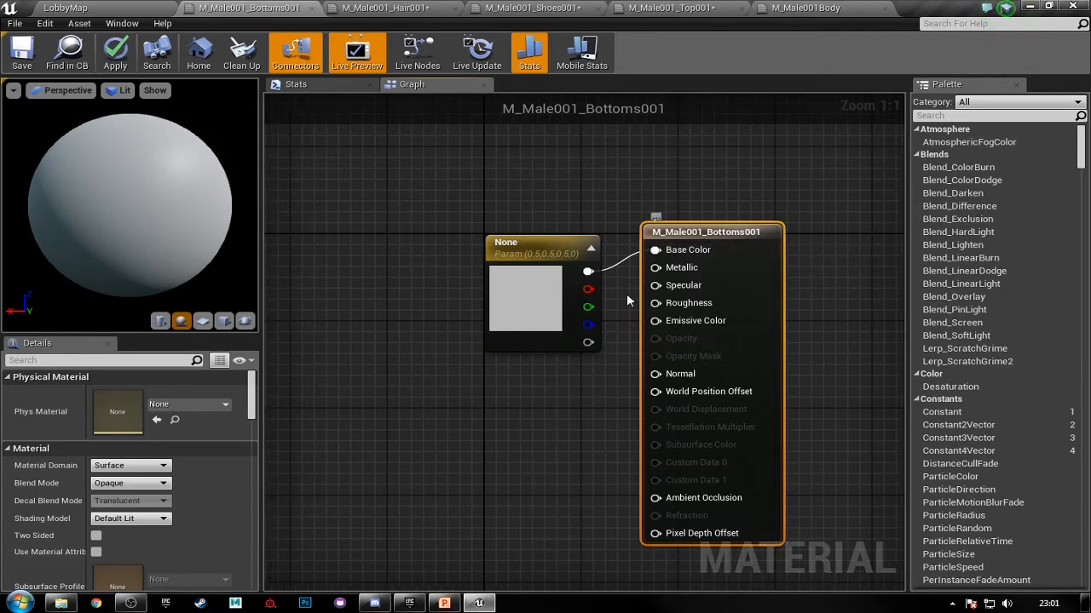
{"action": "left_click", "coordinate": [494, 259]}
{"action": "key", "text": "Delete"}
{"action": "right_click_drag", "start_coordinate": [443, 317], "coordinate": [486, 269]}
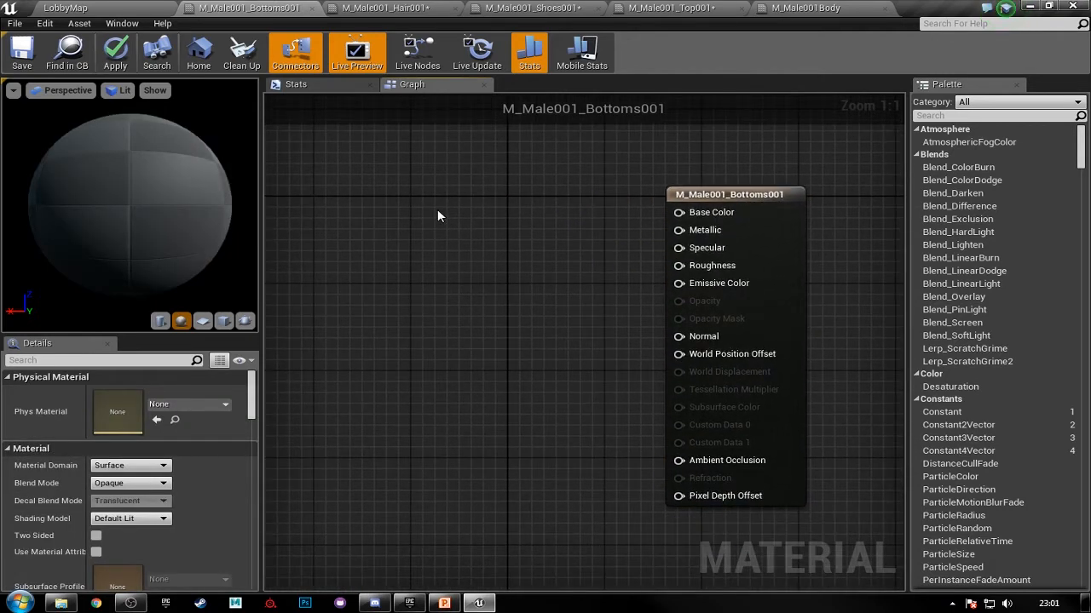
- Paste the copied nodes into M_Male001_Bottoms001 and connect the three Texture Samples to Base Color, Specular and Normal and the constant to Roughness
{"action": "key", "text": "ctrl+v"}
{"action": "left_click_drag", "start_coordinate": [408, 202], "coordinate": [682, 215]}
{"action": "left_click_drag", "start_coordinate": [408, 344], "coordinate": [679, 248]}
{"action": "left_click_drag", "start_coordinate": [407, 488], "coordinate": [679, 336]}
{"action": "left_click_drag", "start_coordinate": [505, 356], "coordinate": [679, 265]}
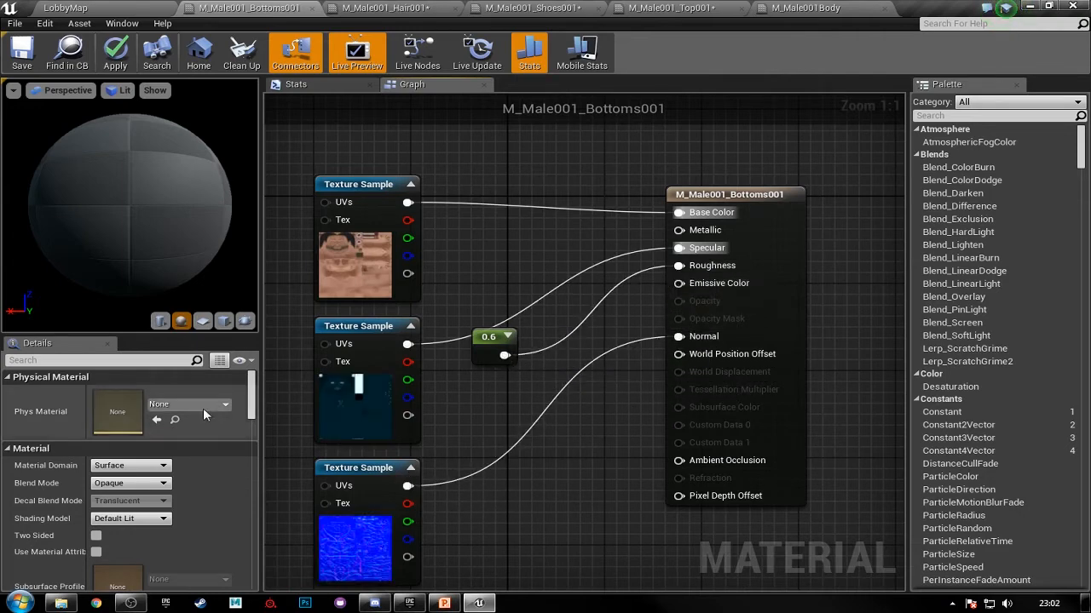
- Set the Roughness constant in M_Male001_Bottoms001 to 0.9 and save the material
{"action": "left_click", "coordinate": [491, 339]}
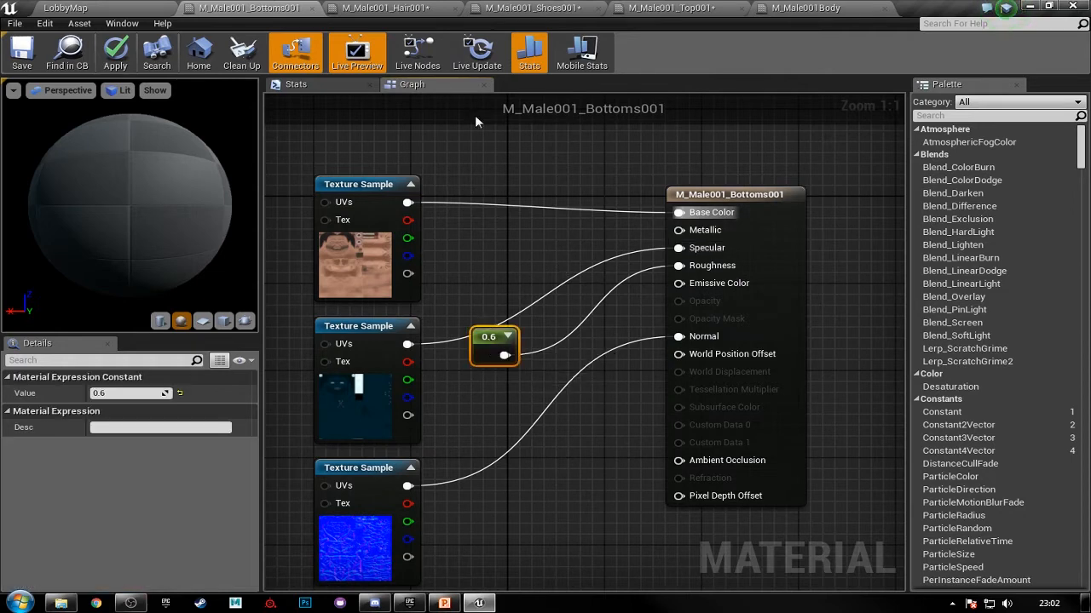
{"action": "left_click", "coordinate": [120, 394]}
{"action": "type", "text": "0.9"}
{"action": "key", "text": "Return"}
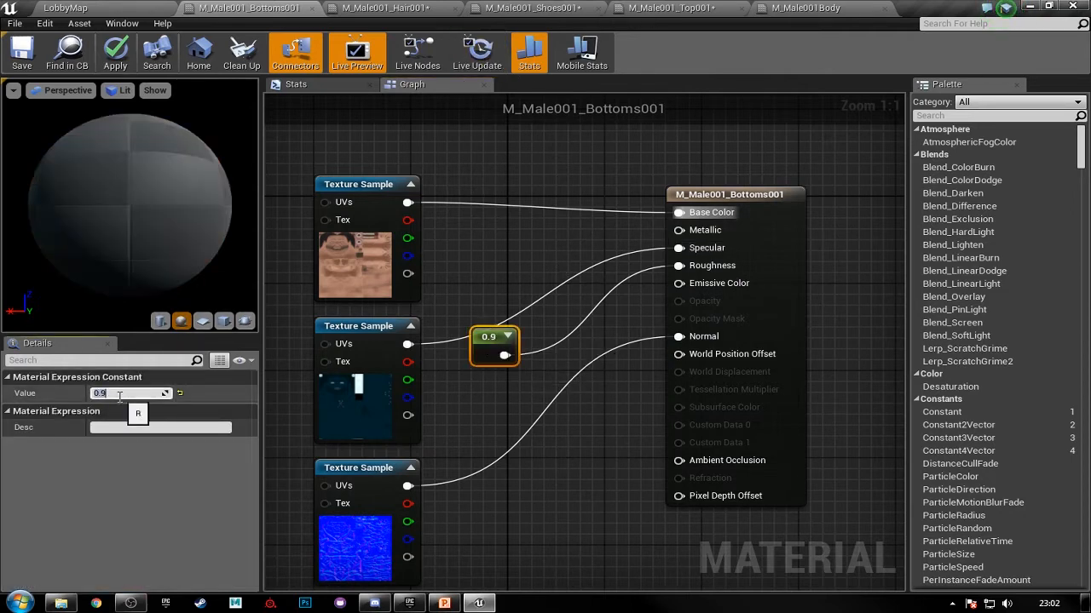
{"action": "left_click", "coordinate": [36, 63]}
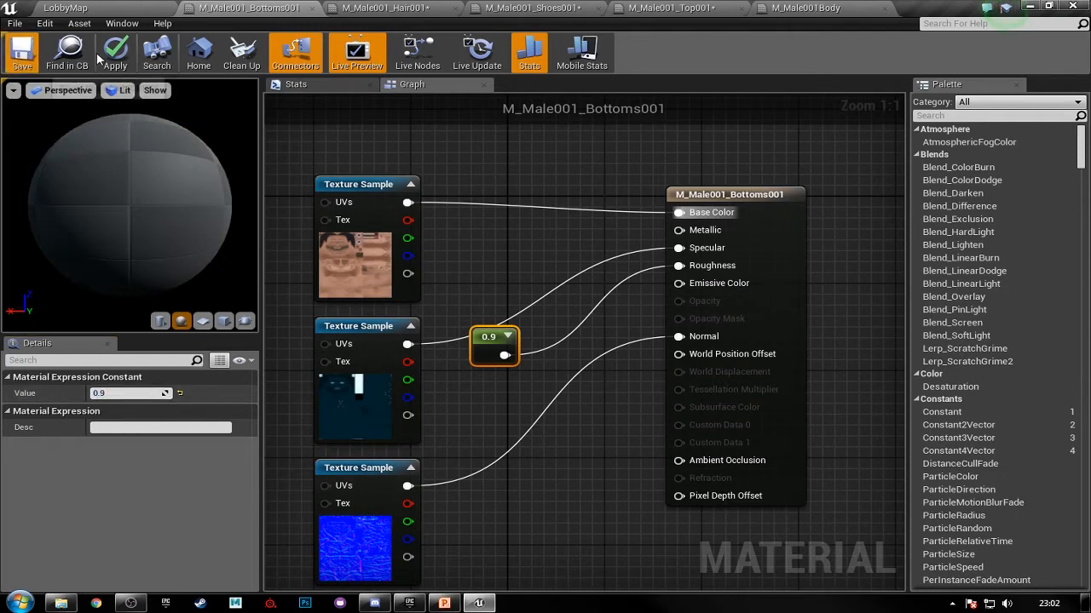
{"action": "left_click", "coordinate": [104, 56]}
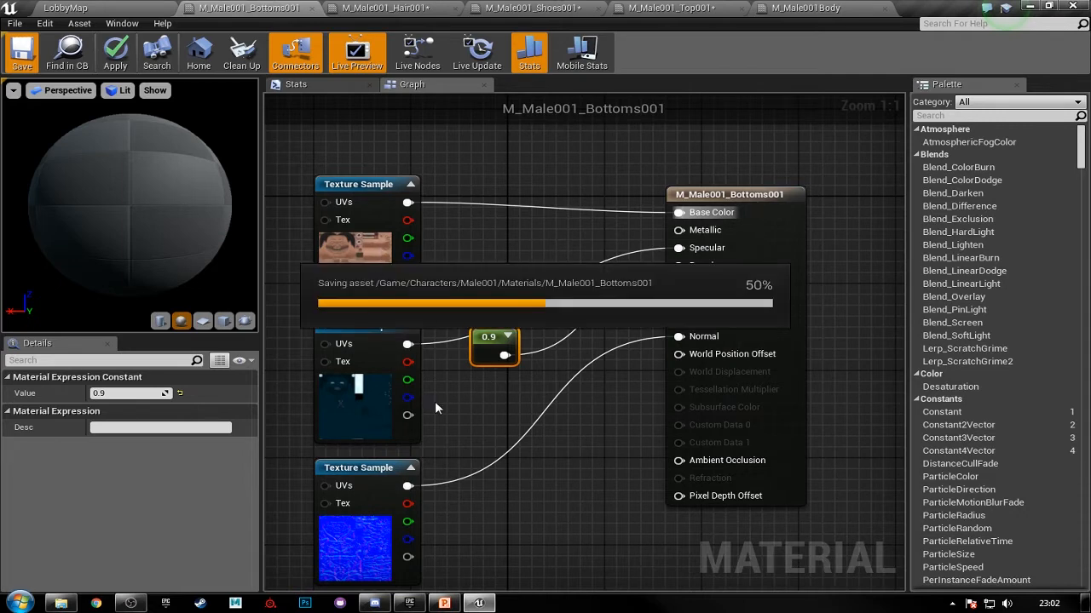
- Assign Male001_Bottom_diffuse to the Base Color Texture Sample in M_Male001_Bottoms001
{"action": "right_click_drag", "start_coordinate": [435, 401], "coordinate": [494, 351]}
{"action": "left_click", "coordinate": [432, 237]}
{"action": "left_click", "coordinate": [186, 490]}
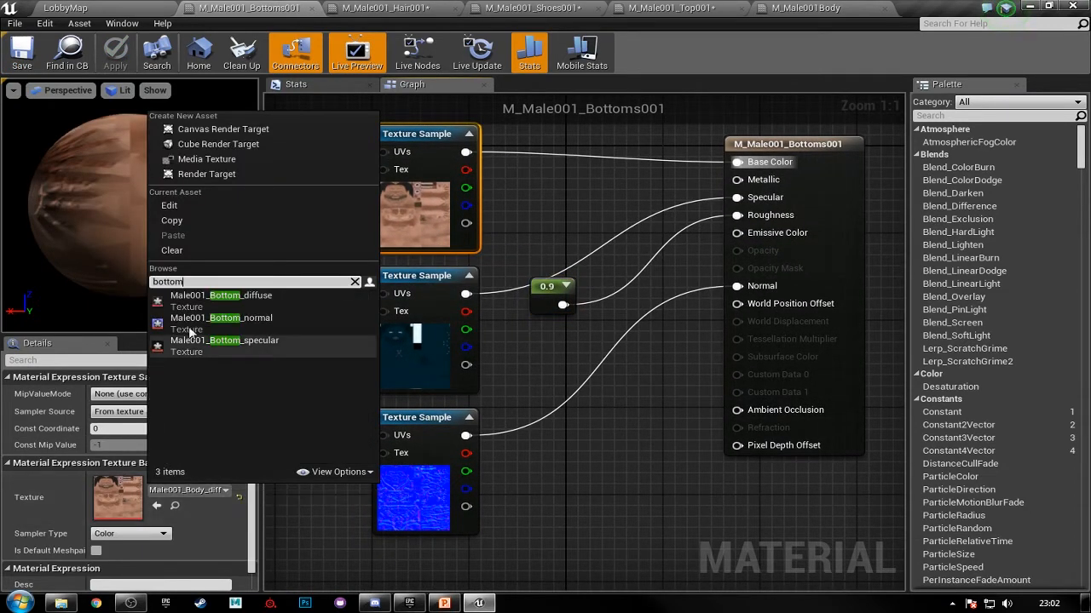
{"action": "left_click", "coordinate": [358, 300]}
- Assign Male001_Bottom_specular to the Specular Texture Sample in M_Male001_Bottoms001
{"action": "left_click", "coordinate": [385, 321]}
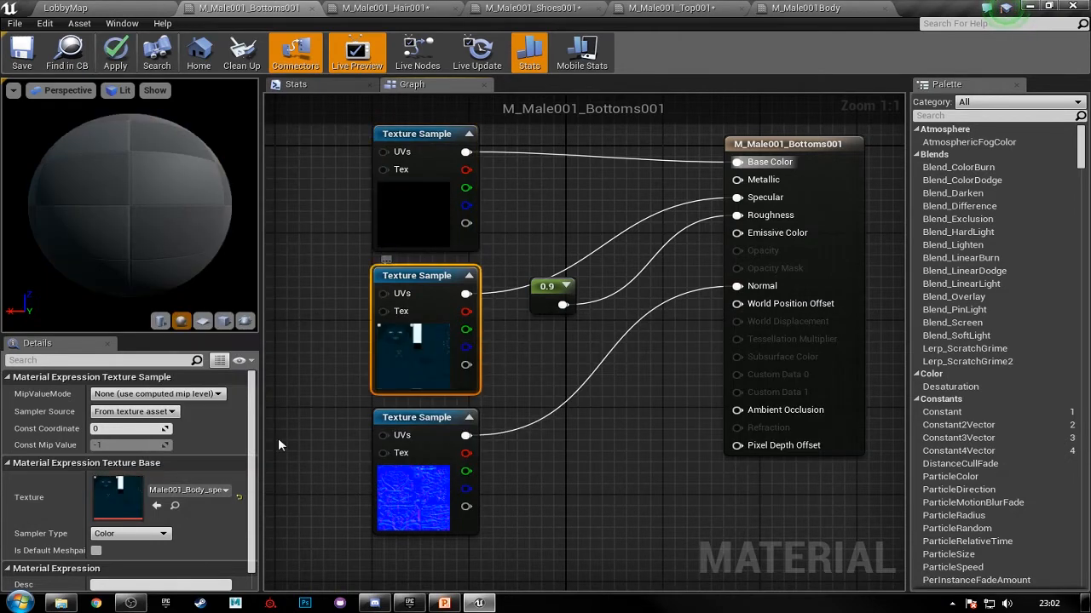
{"action": "left_click", "coordinate": [204, 490]}
{"action": "type", "text": "bottoms"}
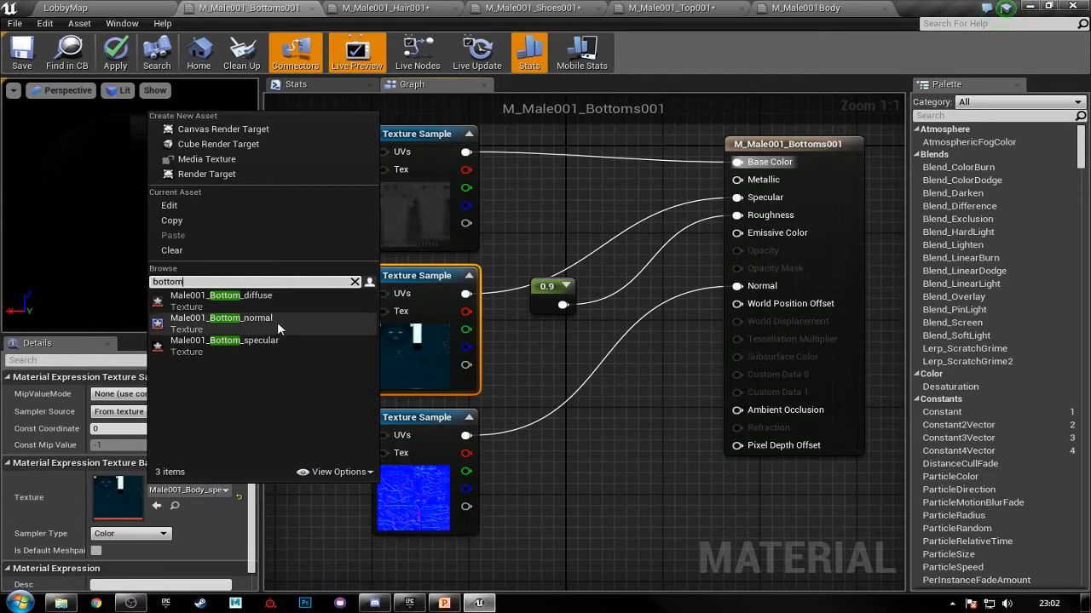
{"action": "left_click", "coordinate": [277, 324]}
- Assign Male001_Bottom_normal to the Normal Texture Sample in M_Male001_Bottoms001 and save the material
{"action": "left_click", "coordinate": [435, 484]}
{"action": "left_click", "coordinate": [184, 489]}
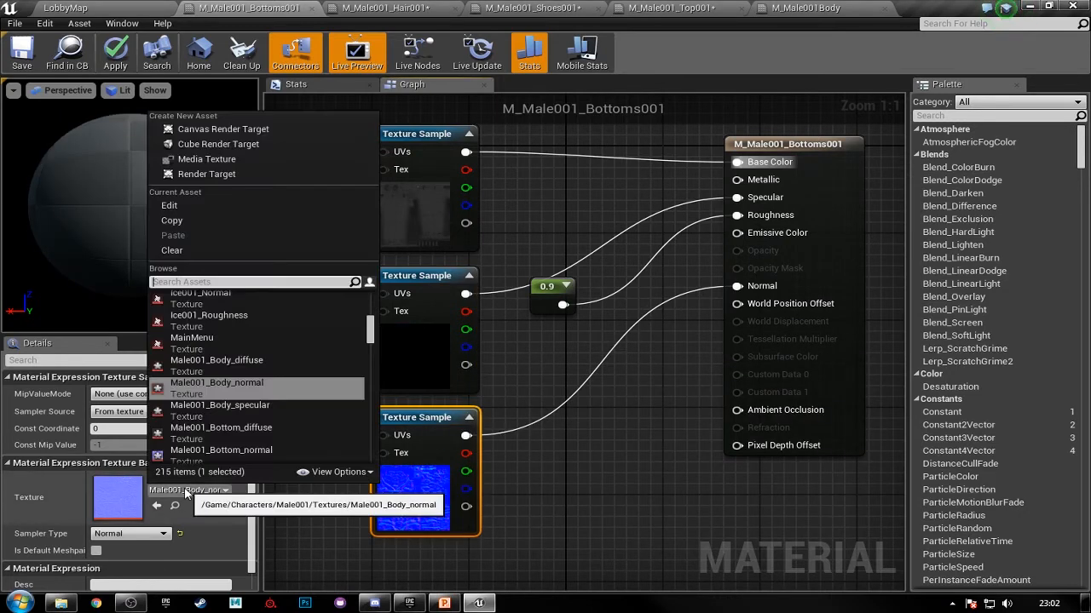
{"action": "type", "text": "bottoms"}
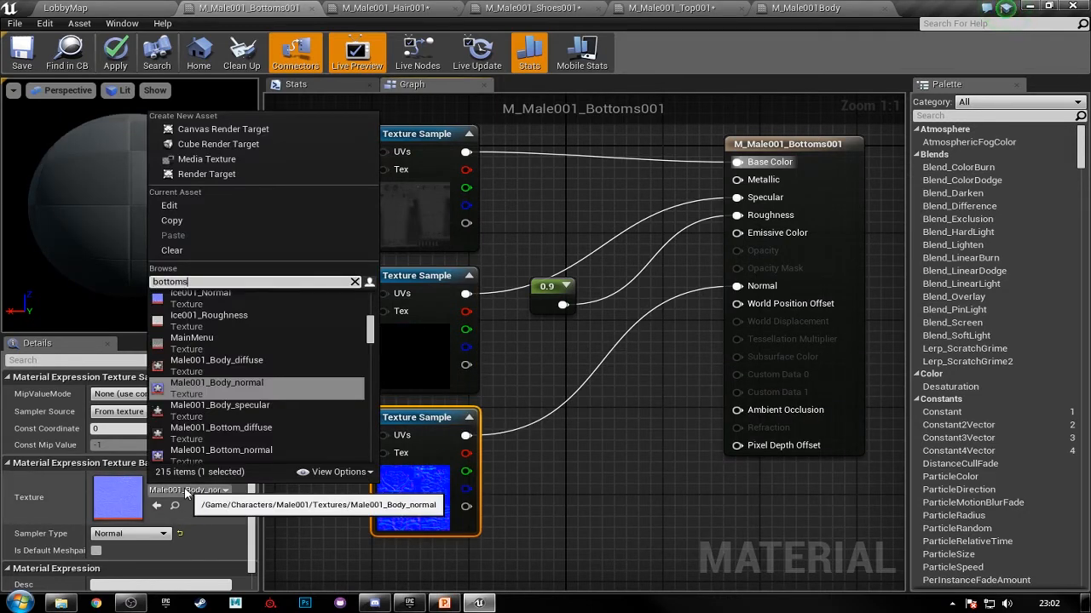
{"action": "key", "text": "BackSpace"}
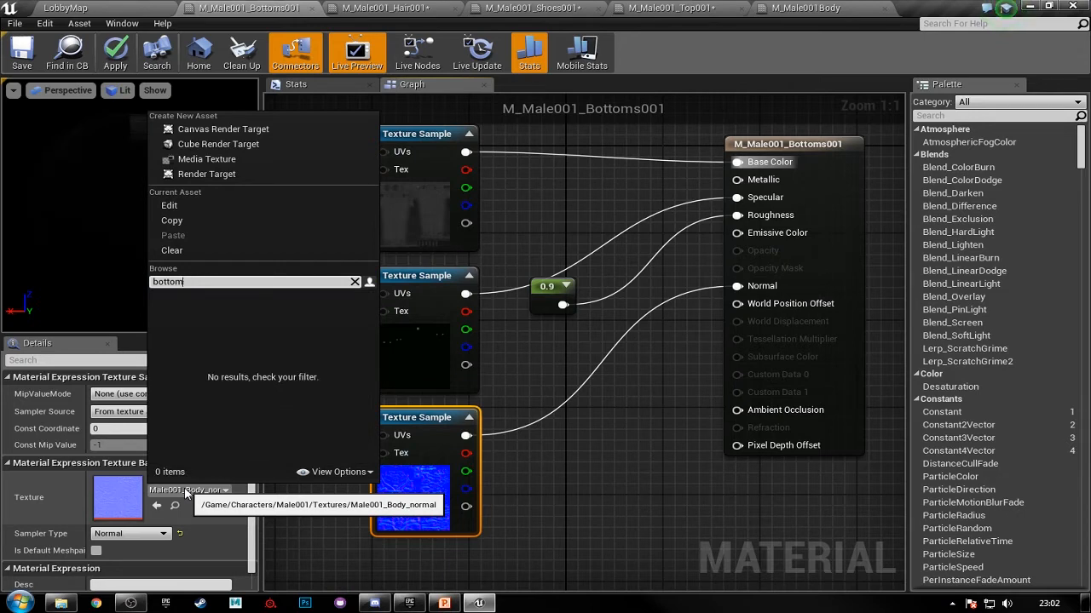
{"action": "left_click", "coordinate": [247, 307]}
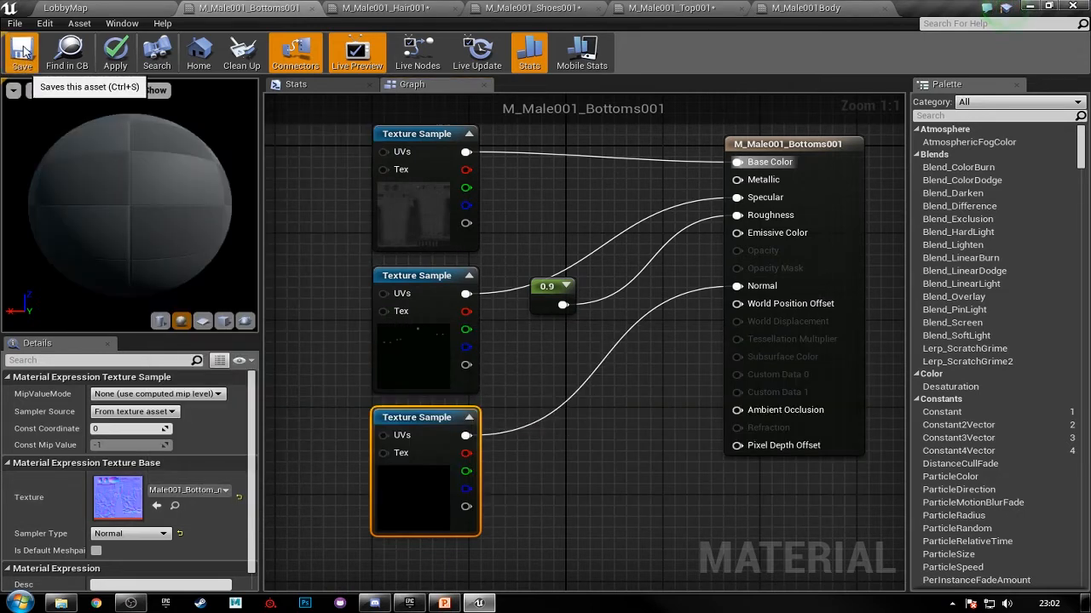
{"action": "left_click", "coordinate": [23, 53]}
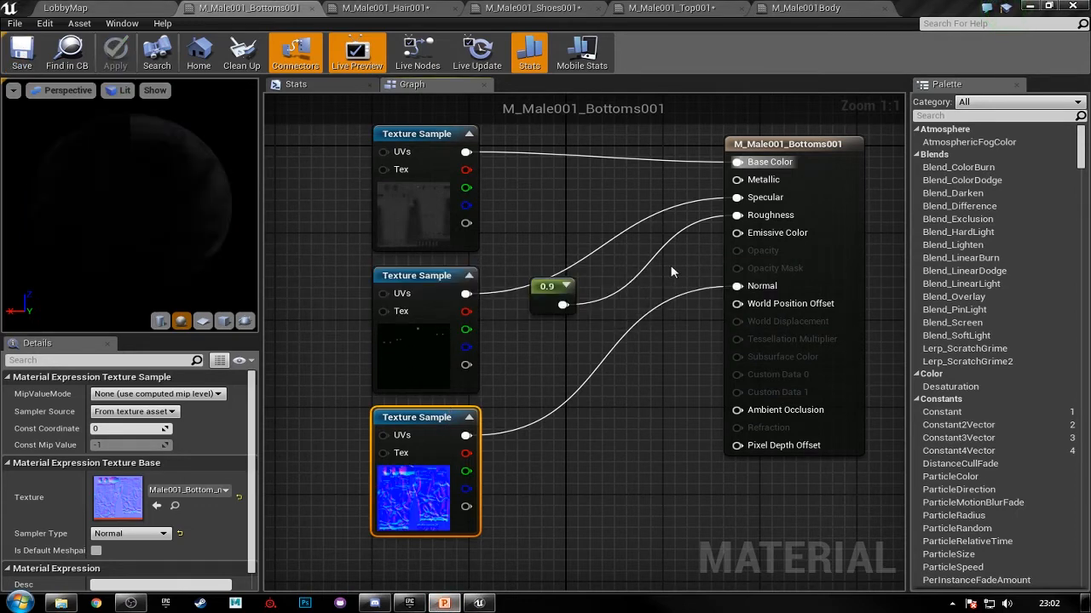
- Close the Body, Top, Shoes, Hair and Bottoms material editors to return to LobbyMap
{"action": "left_click", "coordinate": [835, 13]}
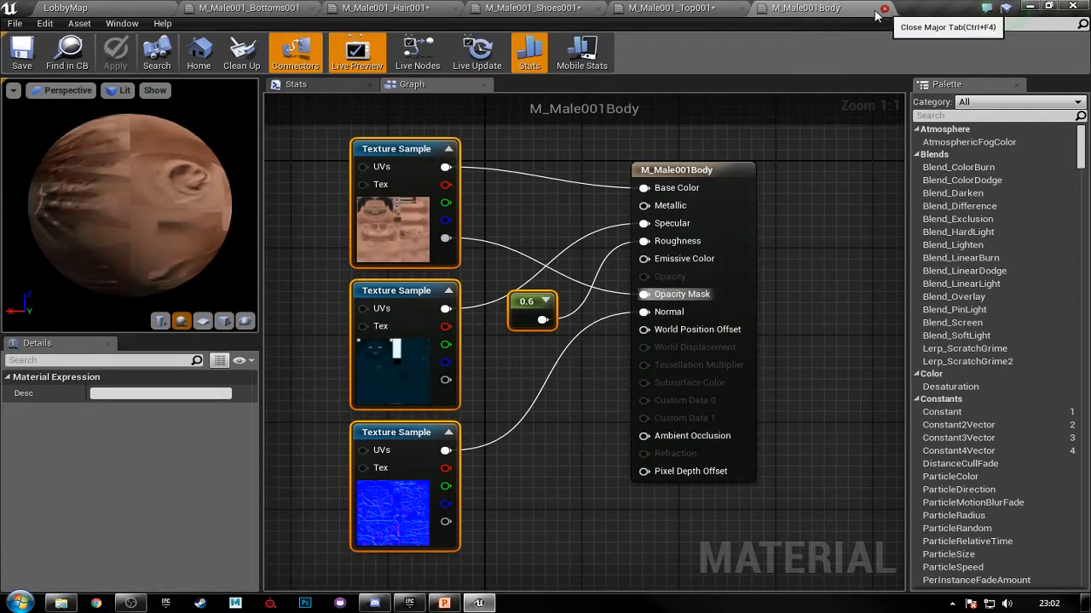
{"action": "left_click", "coordinate": [886, 7]}
{"action": "left_click", "coordinate": [743, 7]}
{"action": "left_click", "coordinate": [597, 8]}
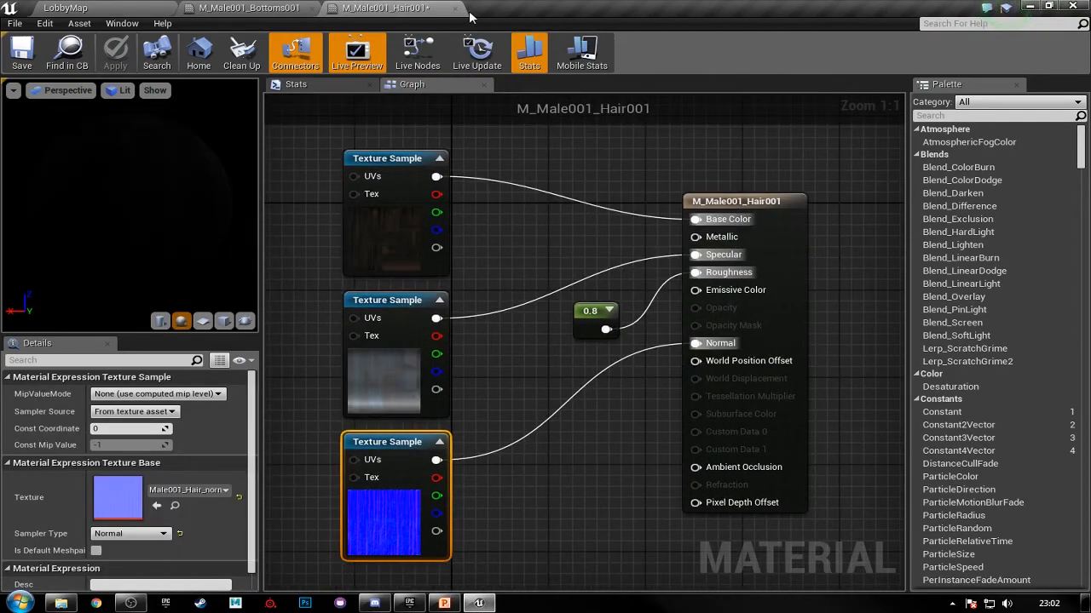
{"action": "left_click", "coordinate": [454, 8]}
{"action": "left_click", "coordinate": [312, 9]}
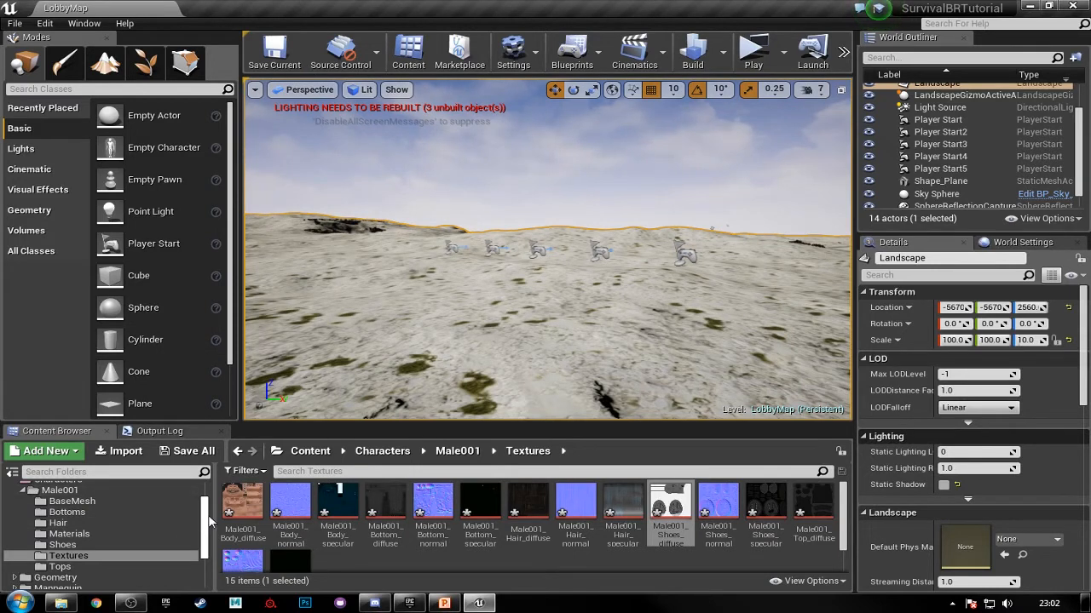
- Open the Base_Character blueprint from the Characters folder inside Blueprints
{"action": "scroll", "coordinate": [209, 492], "scroll_direction": "up", "scroll_amount": 3}
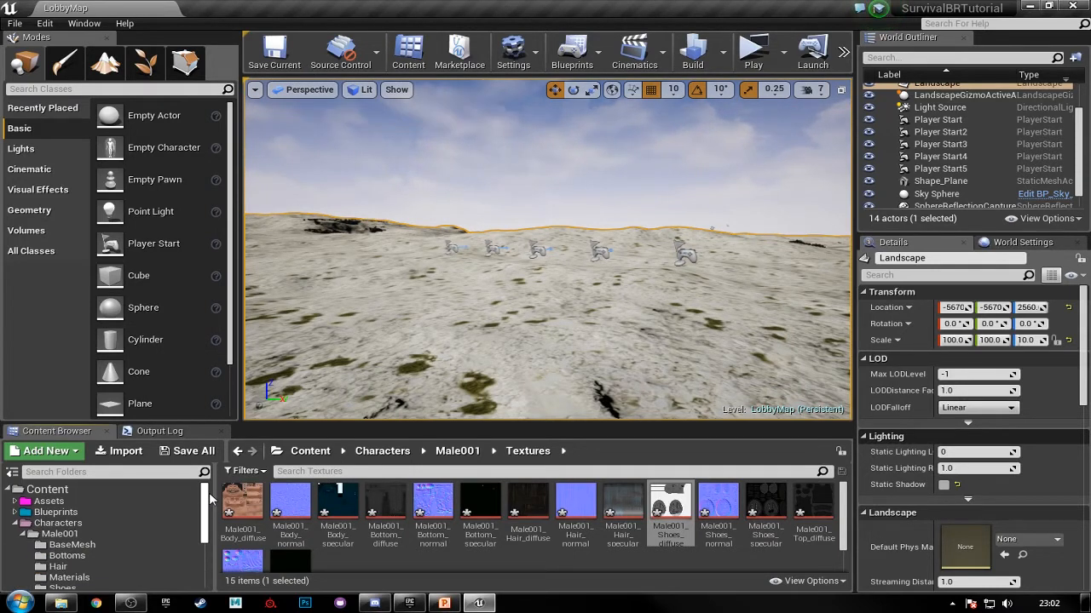
{"action": "left_click", "coordinate": [68, 512]}
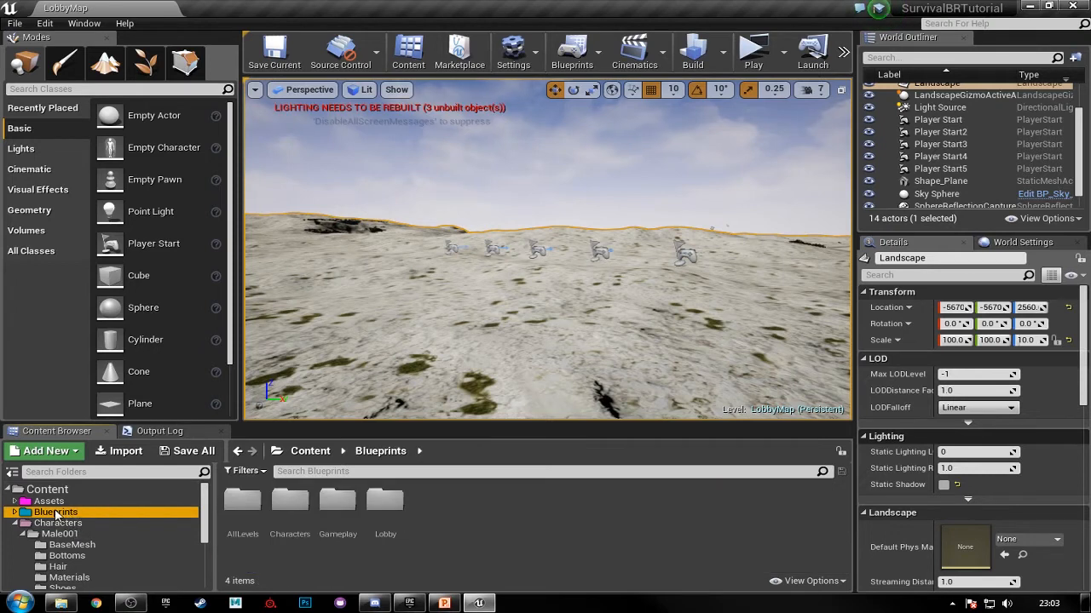
{"action": "double_click", "coordinate": [289, 502]}
{"action": "left_click", "coordinate": [243, 510]}
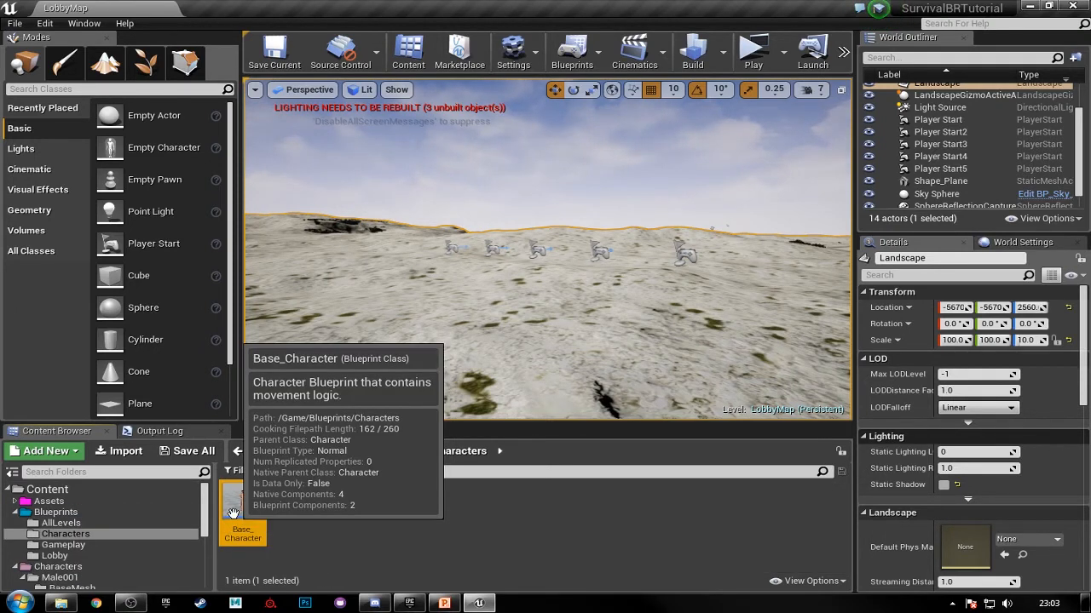
{"action": "double_click", "coordinate": [234, 514]}
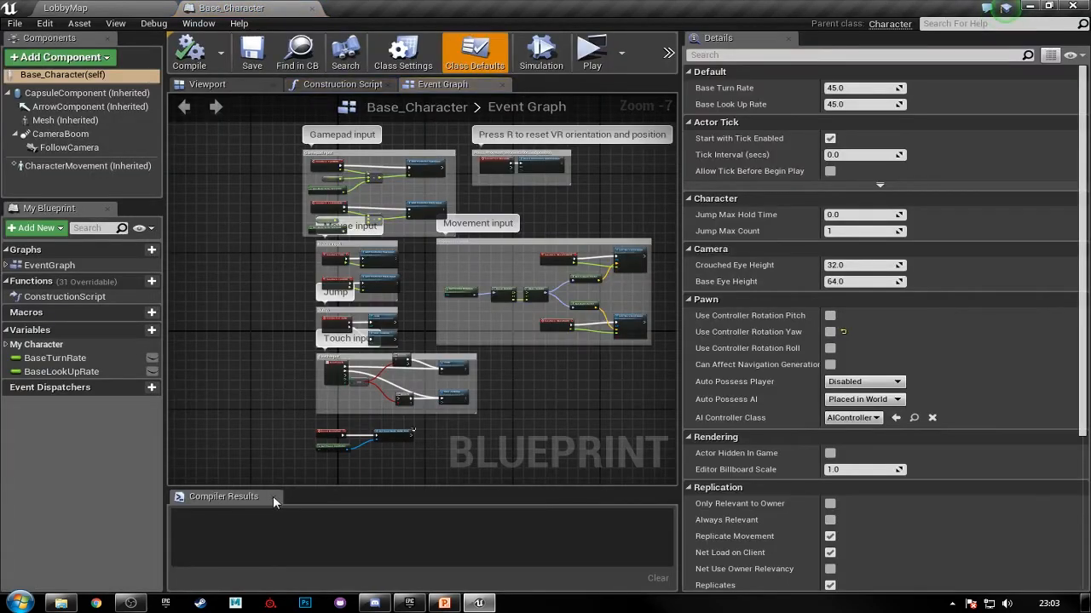
- Show Base_Character in its 3D viewport, widen the viewport and examine the textured body mesh from several angles
{"action": "left_click", "coordinate": [221, 89]}
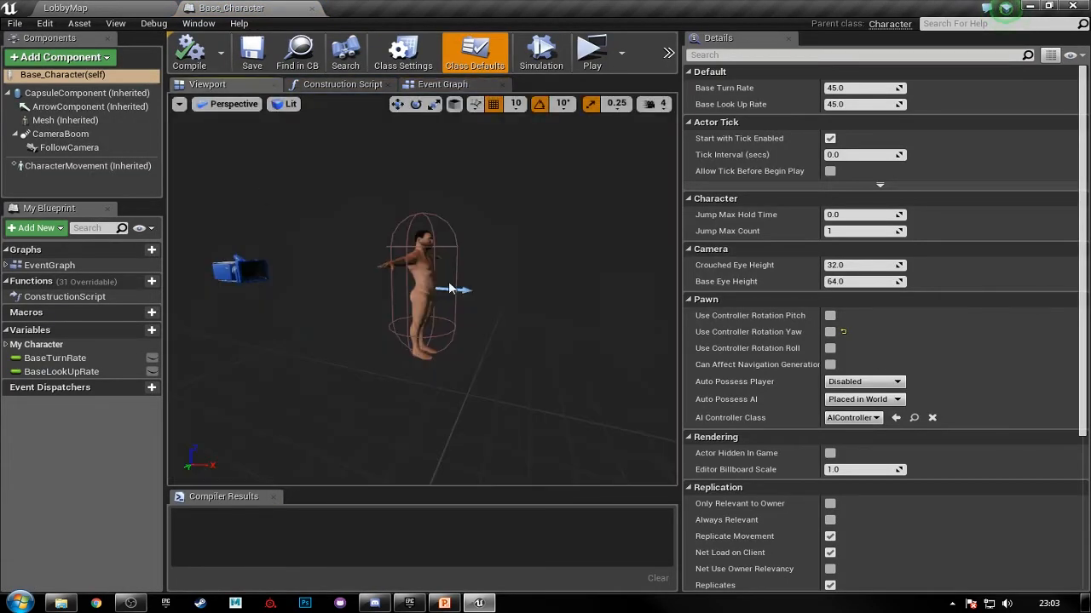
{"action": "scroll", "coordinate": [456, 257], "scroll_direction": "up", "scroll_amount": 8}
{"action": "left_click_drag", "start_coordinate": [456, 258], "coordinate": [366, 269], "text": "alt"}
{"action": "left_click_drag", "start_coordinate": [445, 297], "coordinate": [441, 303], "text": "alt"}
{"action": "left_click_drag", "start_coordinate": [476, 225], "coordinate": [392, 268], "text": "alt"}
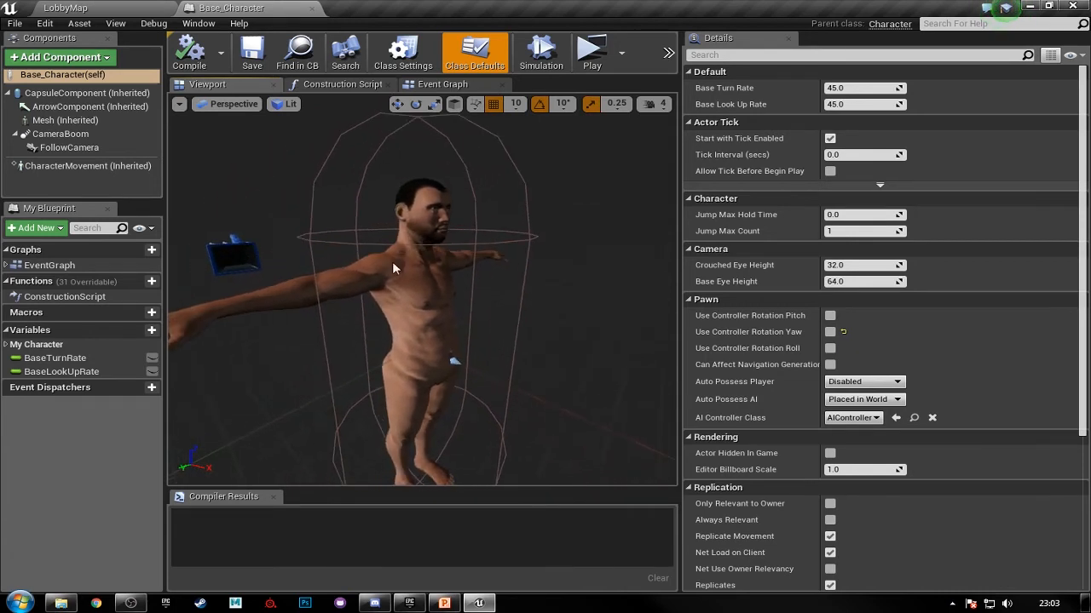
{"action": "left_click_drag", "start_coordinate": [679, 289], "coordinate": [809, 290]}
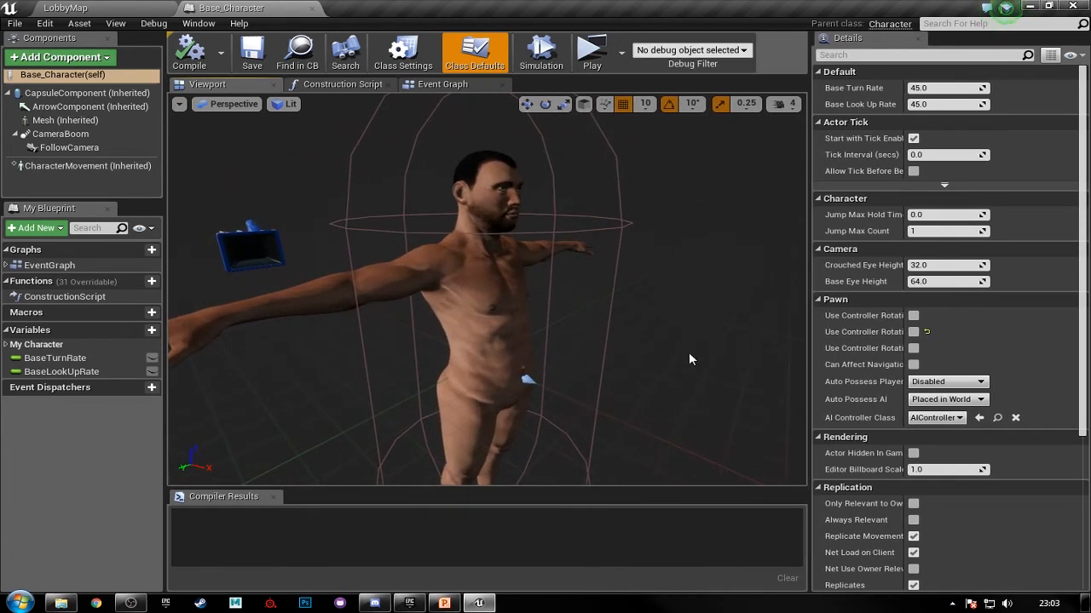
{"action": "mouse_move", "coordinate": [654, 335]}
{"action": "left_mouse_down", "text": "alt"}
{"action": "mouse_move", "coordinate": [673, 332]}
{"action": "mouse_move", "coordinate": [639, 331]}
{"action": "mouse_move", "coordinate": [654, 336]}
{"action": "left_mouse_up", "text": "alt"}
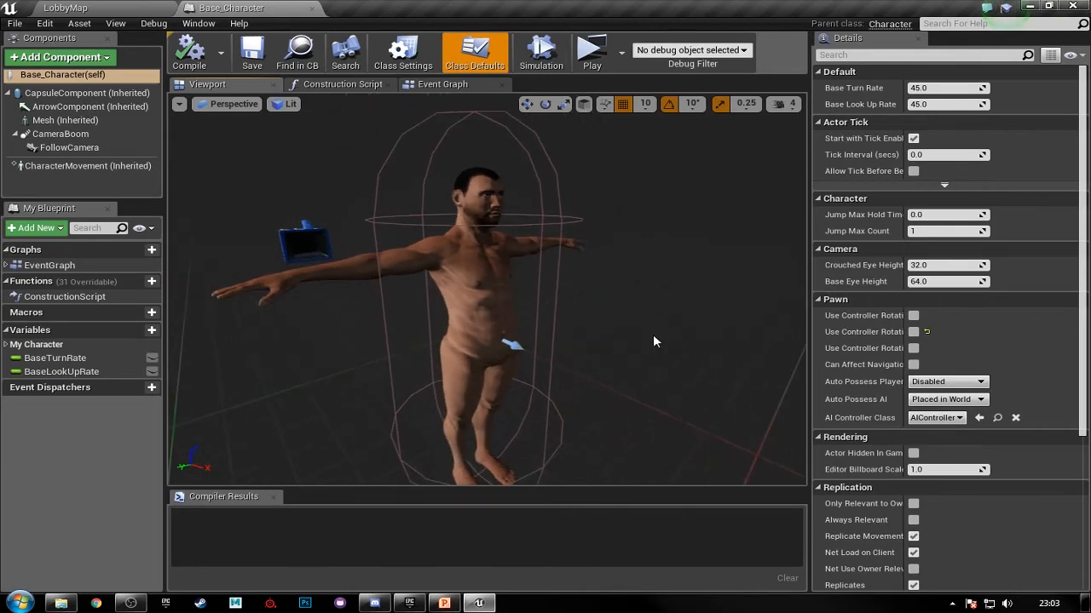
- Add a Skeletal Mesh component as a child of the inherited Mesh and name it Top
{"action": "left_click", "coordinate": [63, 121]}
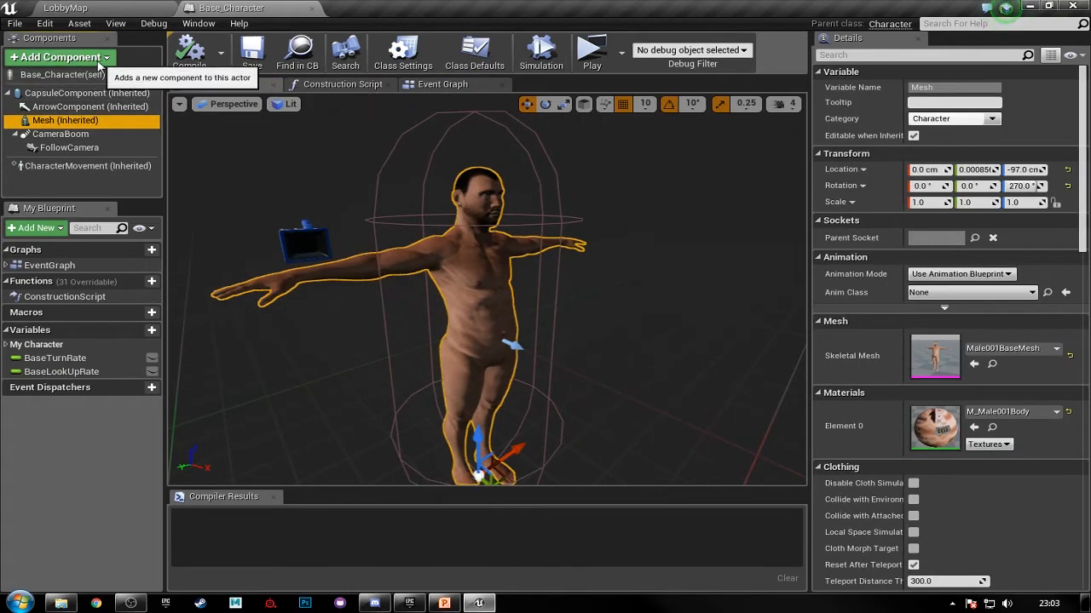
{"action": "left_click", "coordinate": [107, 58]}
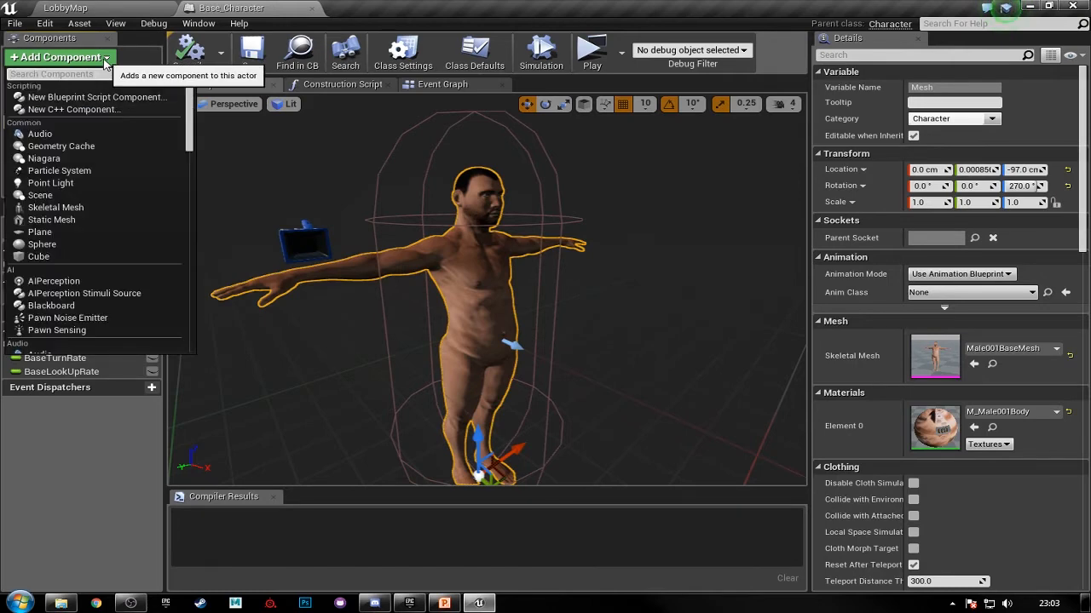
{"action": "type", "text": "mesh"}
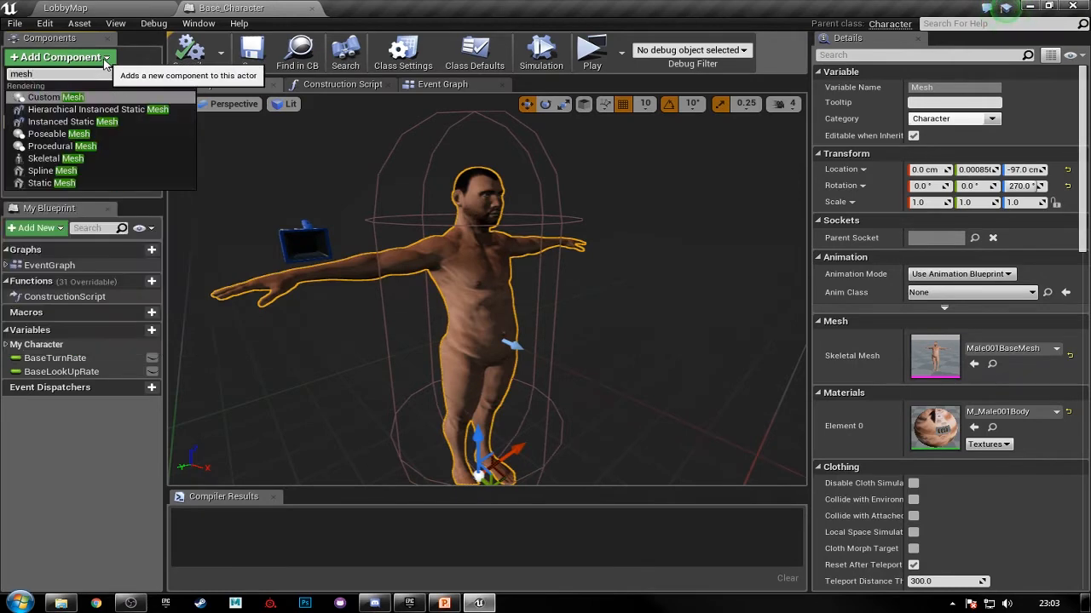
{"action": "left_click", "coordinate": [64, 161]}
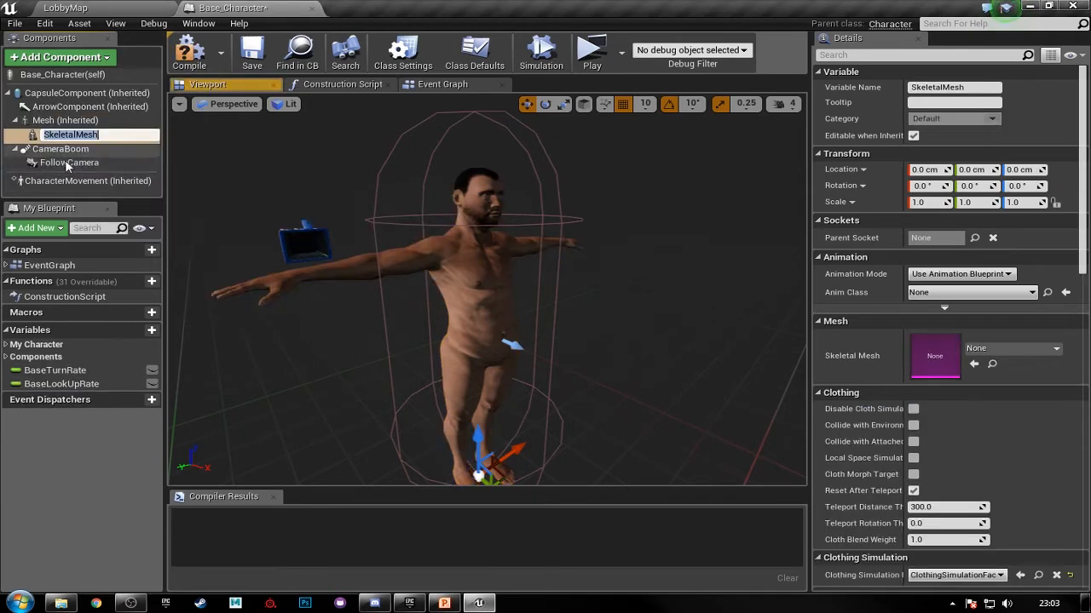
{"action": "type", "text": "Top"}
{"action": "key", "text": "Return"}
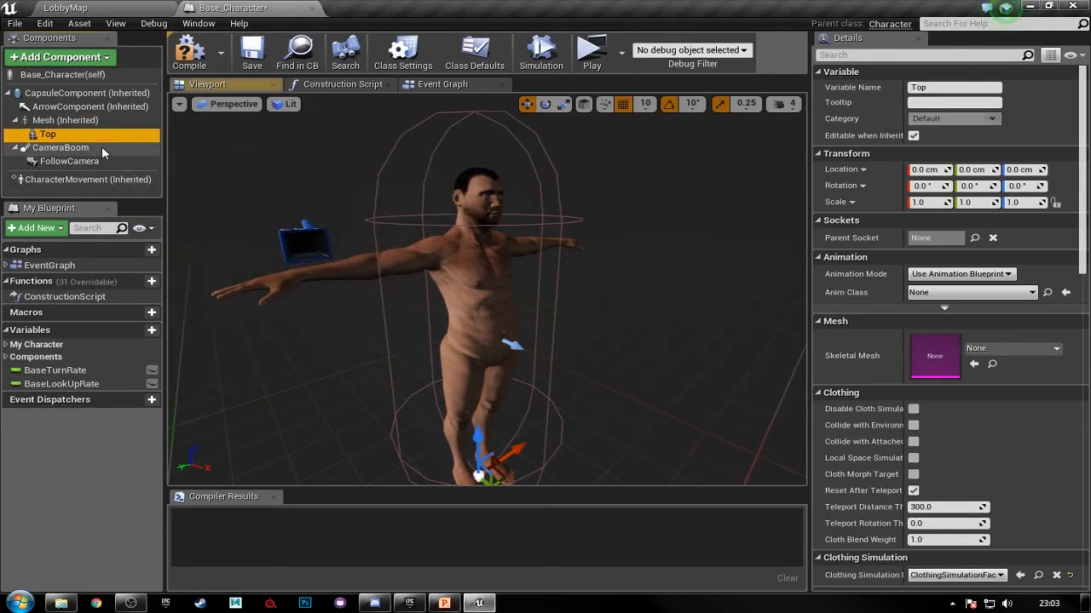
- Add a second Skeletal Mesh component as a child of the inherited Mesh and name it Bottoms
{"action": "left_click", "coordinate": [91, 124]}
{"action": "left_click", "coordinate": [60, 57]}
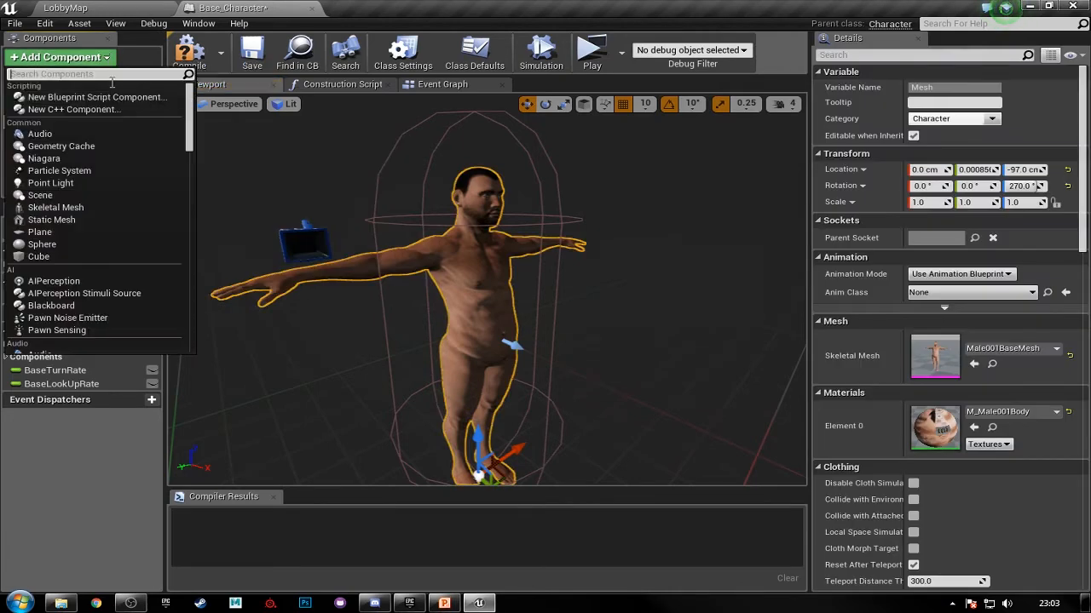
{"action": "type", "text": "s"}
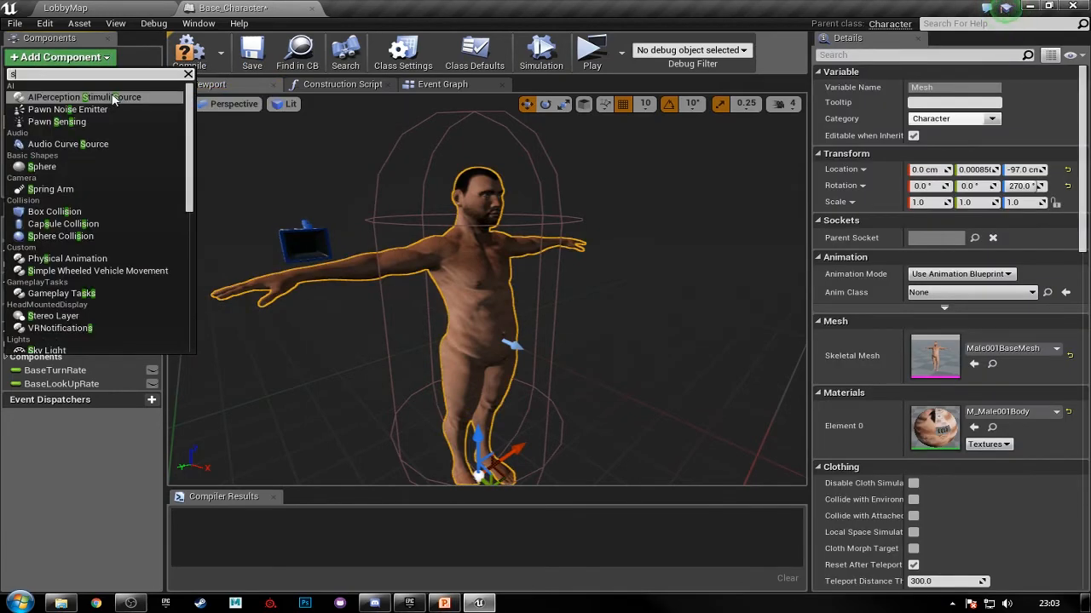
{"action": "key", "text": "BackSpace"}
{"action": "type", "text": "mesh"}
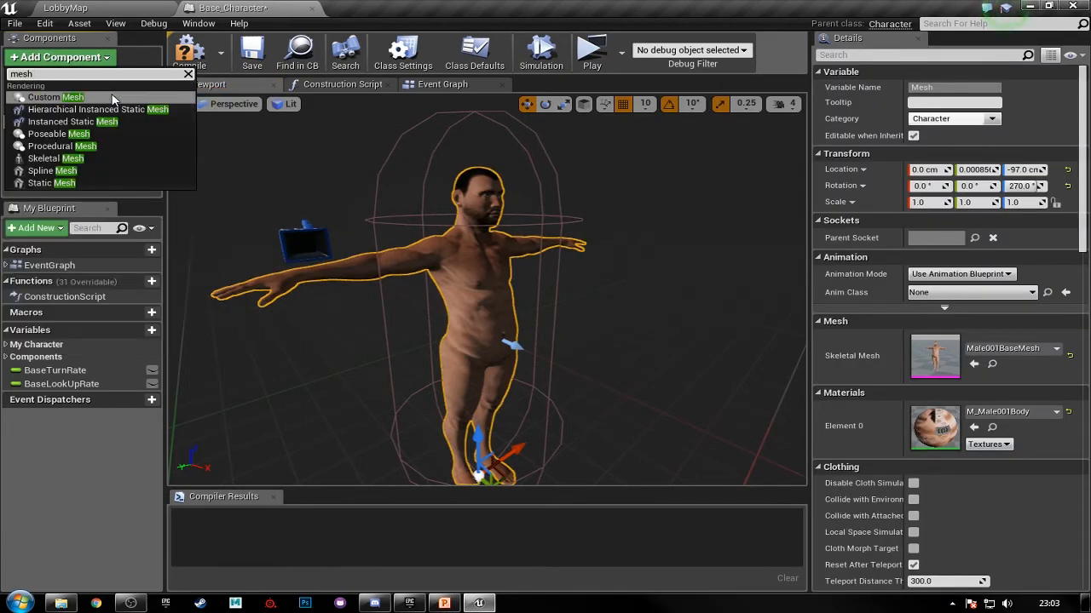
{"action": "left_click", "coordinate": [86, 157]}
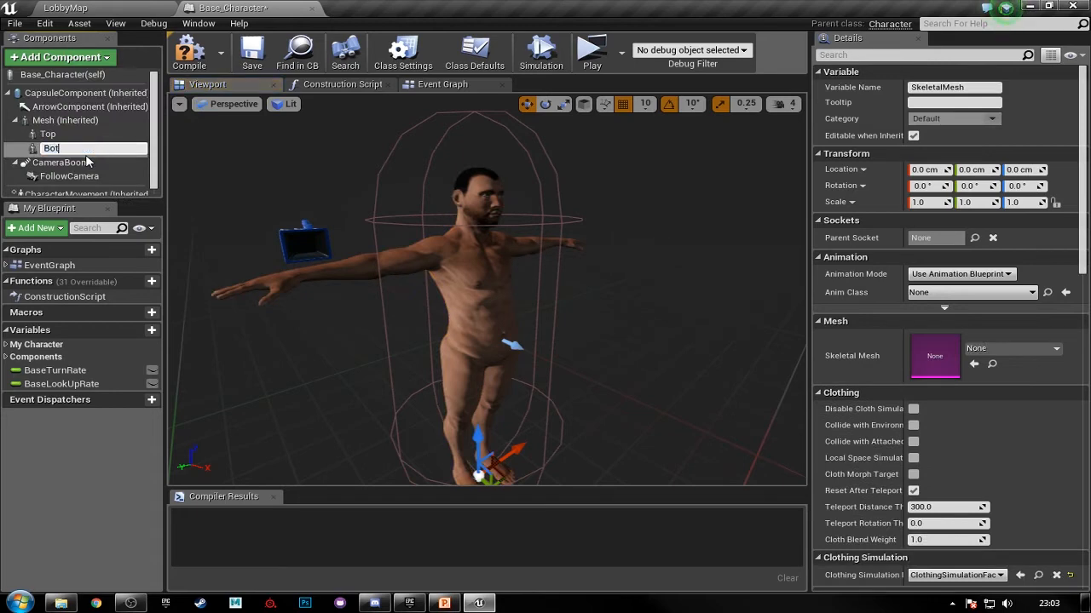
{"action": "type", "text": "Bottoms"}
{"action": "key", "text": "Return"}
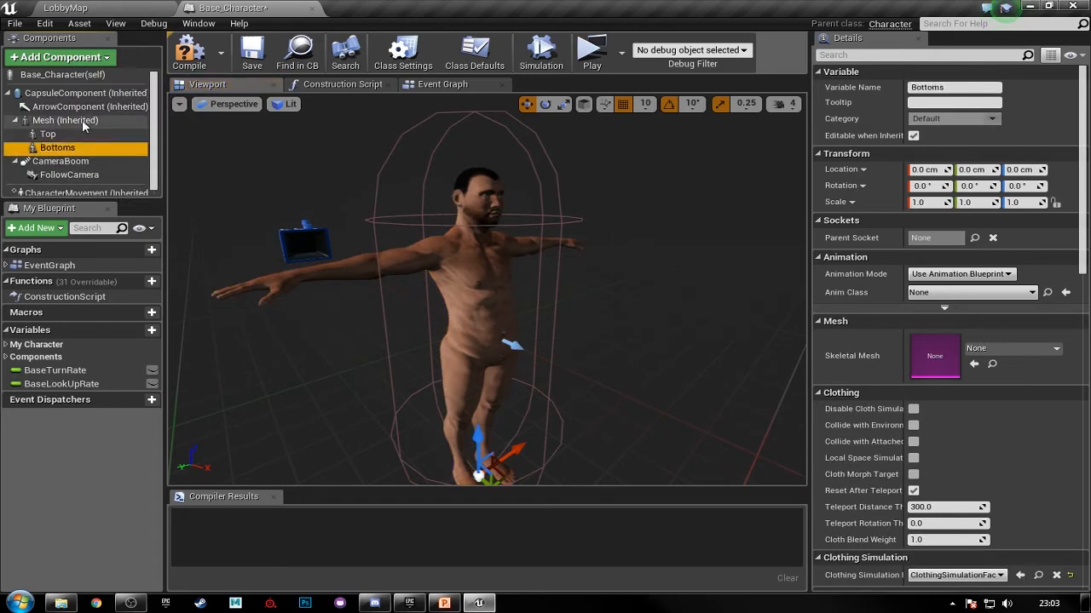
- Add a third Skeletal Mesh component as a child of the inherited Mesh and name it Shoes
{"action": "left_click", "coordinate": [78, 121]}
{"action": "left_click", "coordinate": [51, 57]}
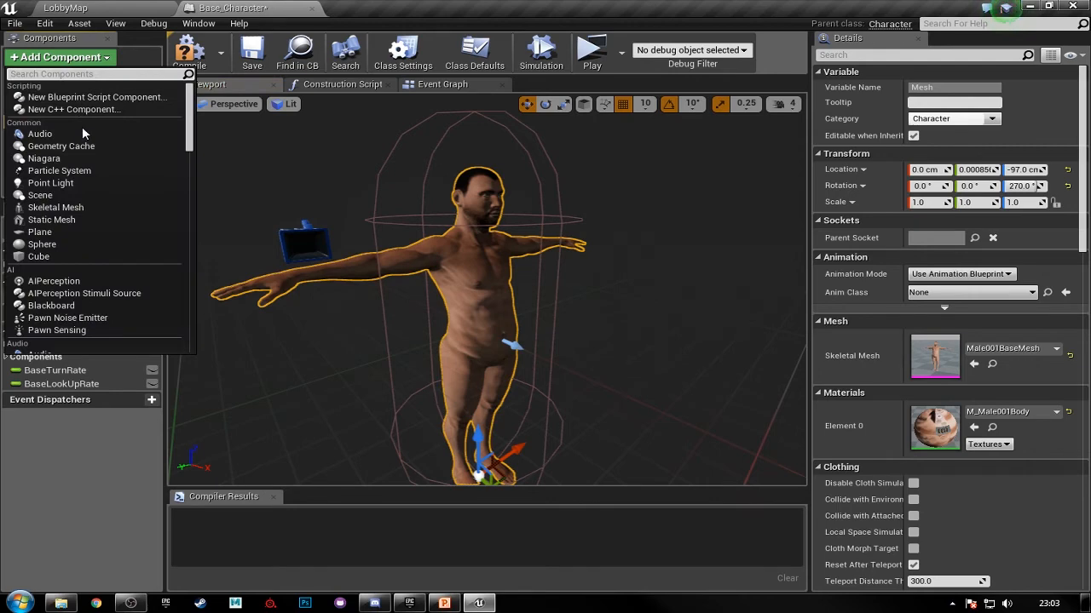
{"action": "type", "text": "mesh"}
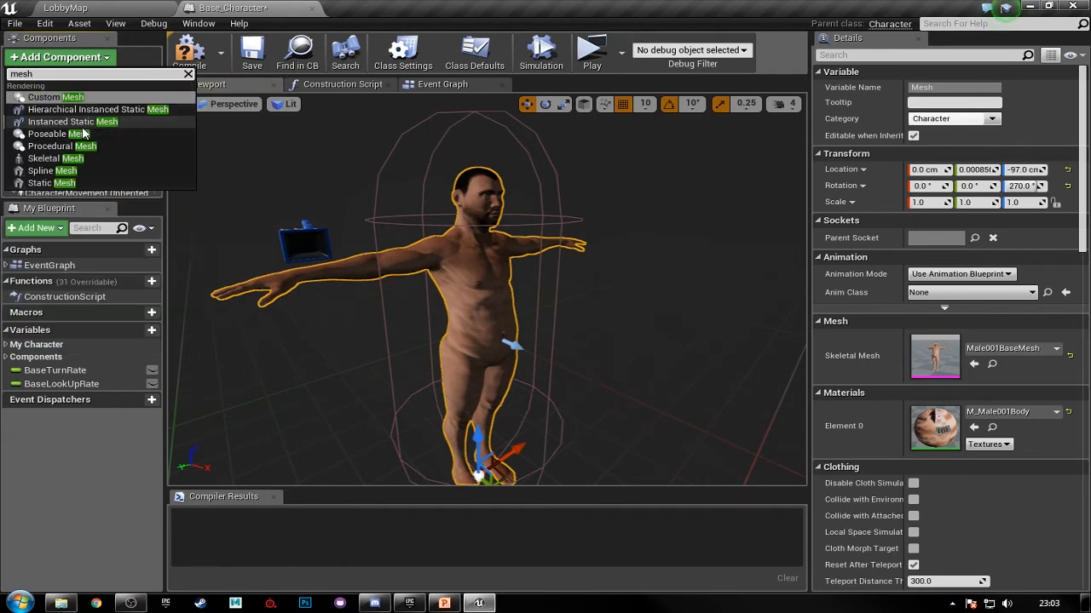
{"action": "left_click", "coordinate": [47, 159]}
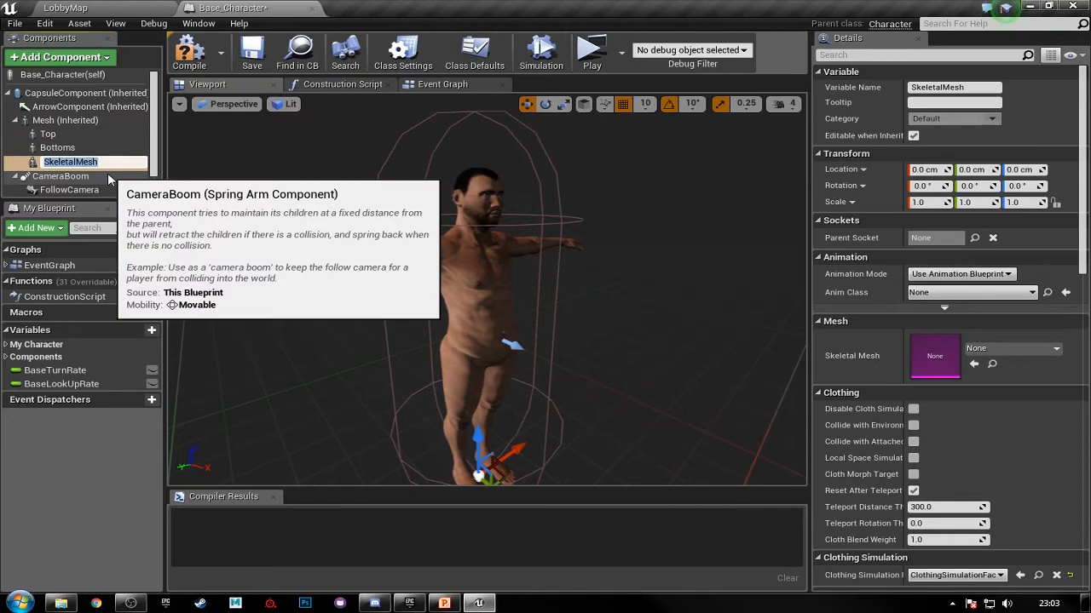
{"action": "type", "text": "Shoes"}
{"action": "key", "text": "Return"}
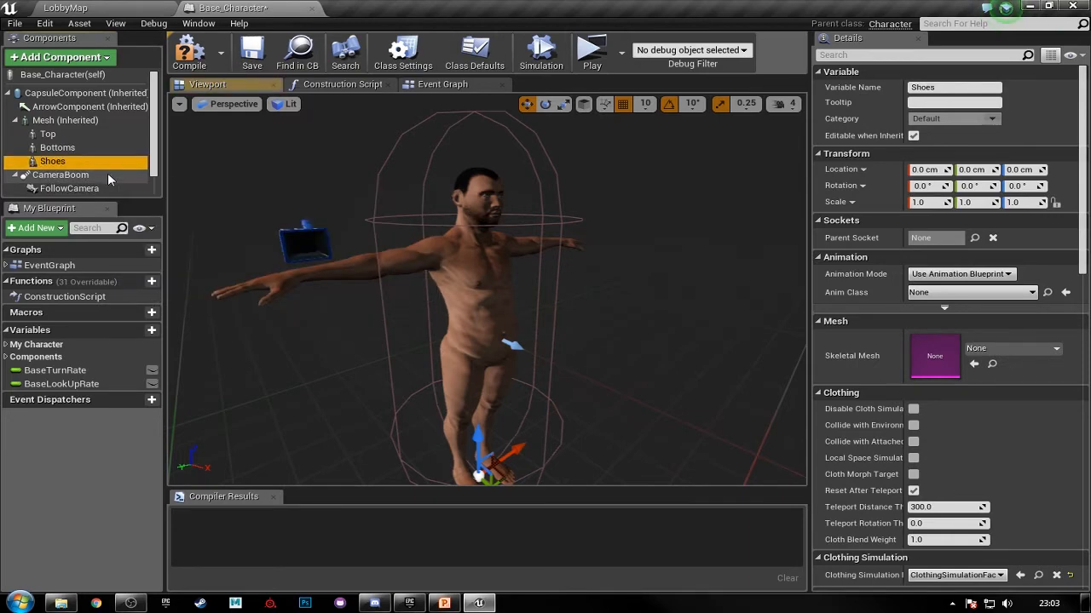
- Add a fourth Skeletal Mesh component as a child of the inherited Mesh and name it Hair
{"action": "left_click", "coordinate": [81, 122]}
{"action": "left_click", "coordinate": [60, 57]}
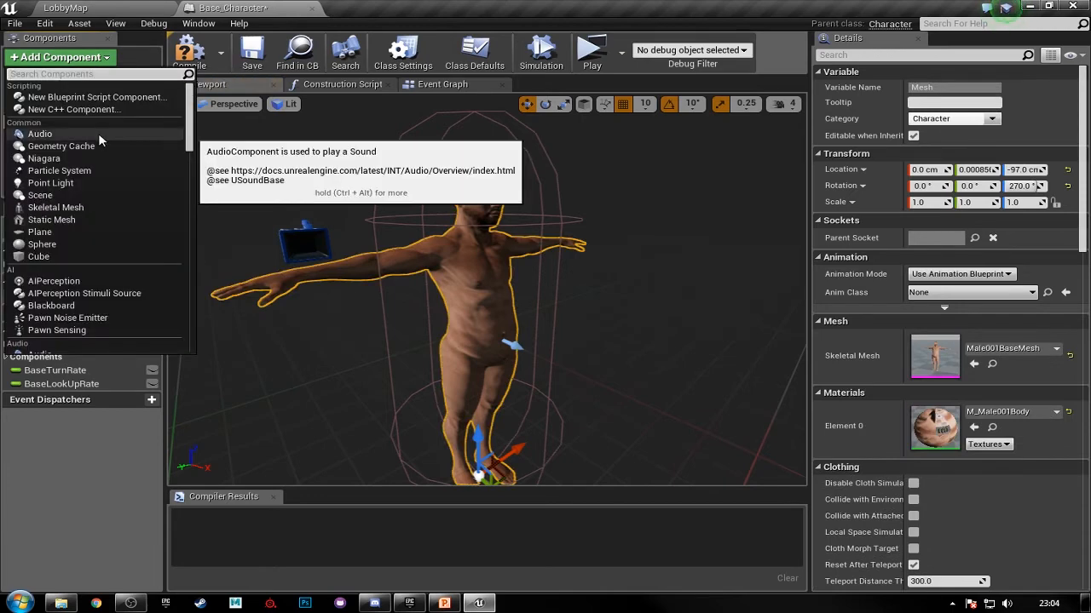
{"action": "type", "text": "mesh"}
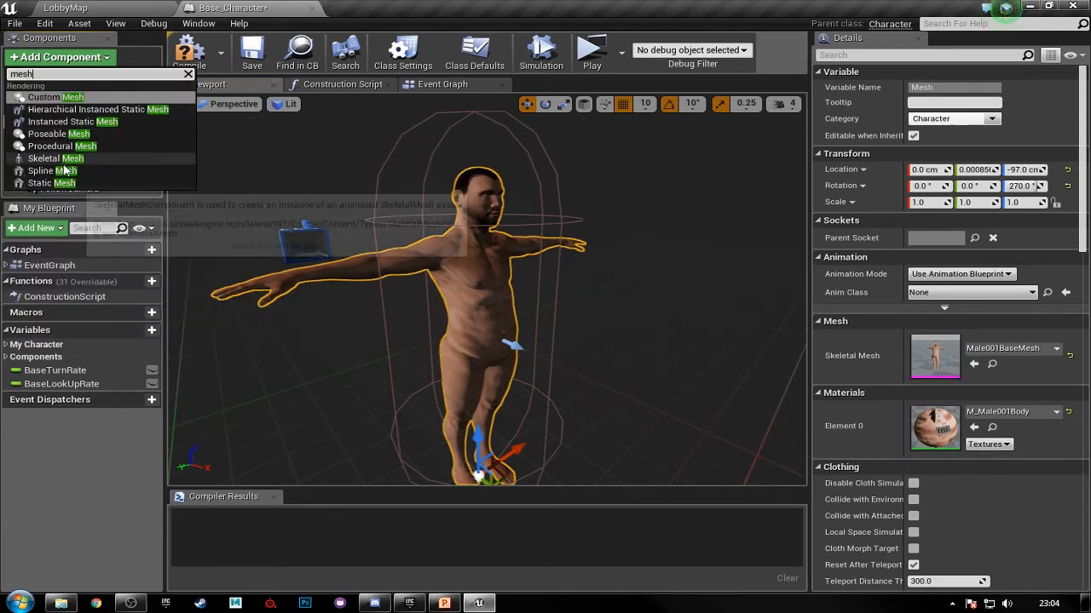
{"action": "left_click", "coordinate": [84, 161]}
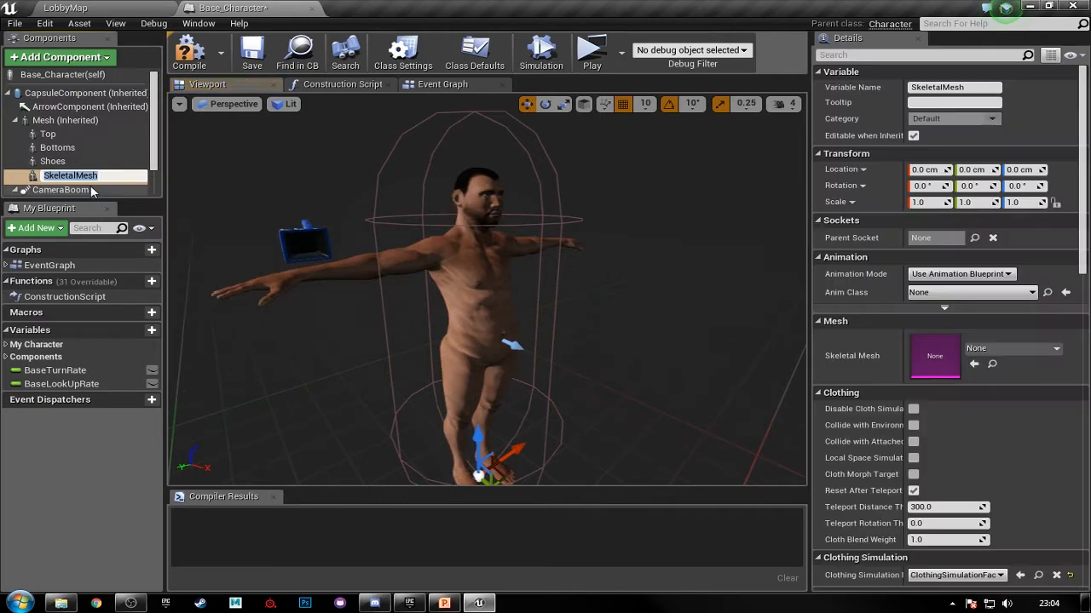
{"action": "key", "text": "Return"}
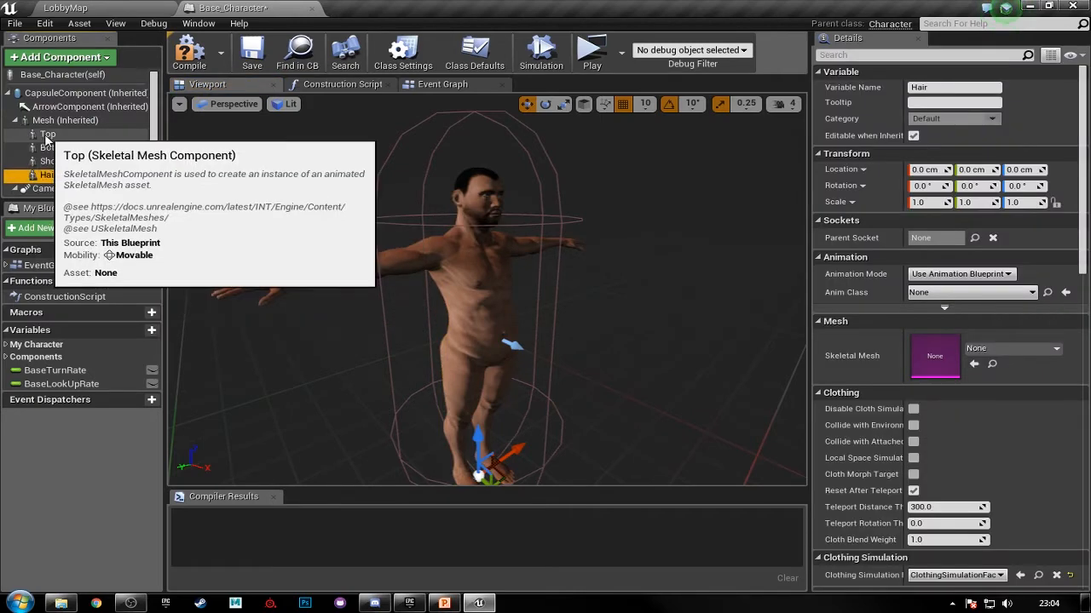
- Assign the Male001Top001 skeletal mesh to the Top component and Male001Bottoms001 to the Bottoms component
{"action": "left_click", "coordinate": [47, 135]}
{"action": "left_click", "coordinate": [976, 350]}
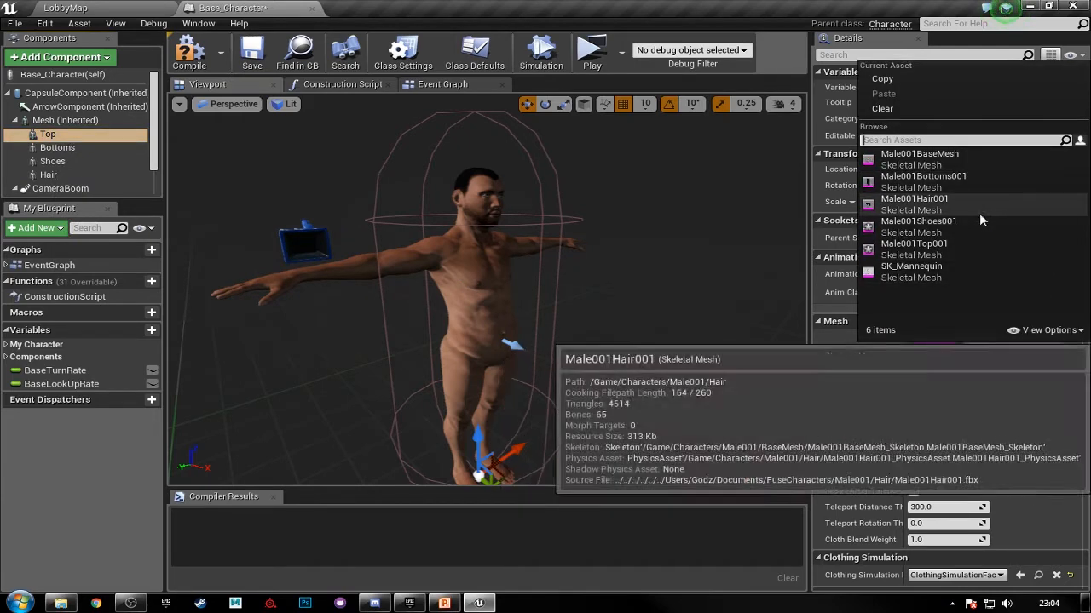
{"action": "left_click", "coordinate": [974, 245]}
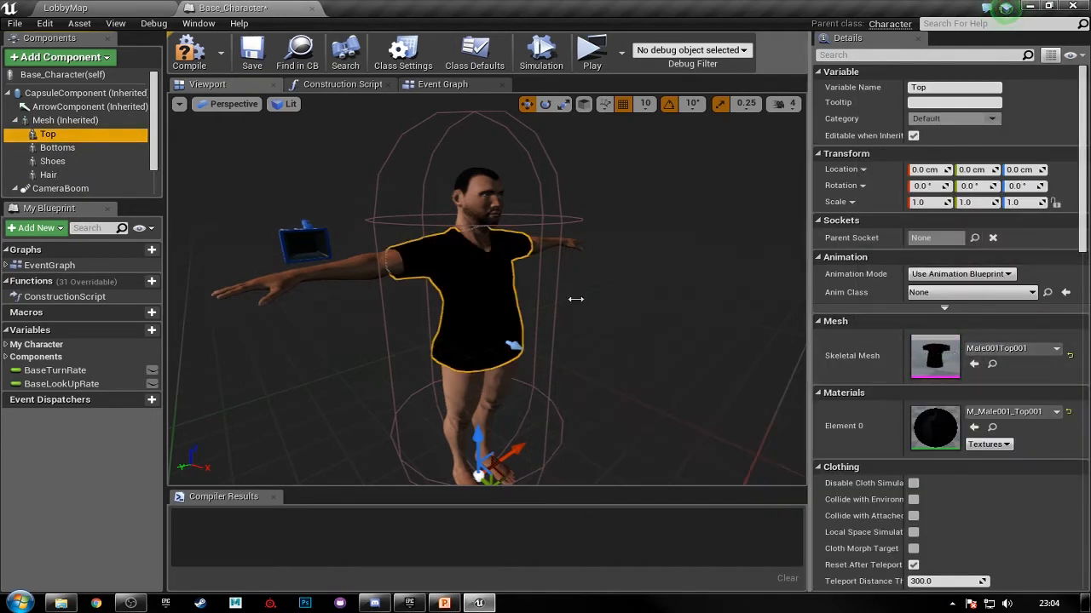
{"action": "left_click", "coordinate": [57, 148]}
{"action": "left_click", "coordinate": [978, 346]}
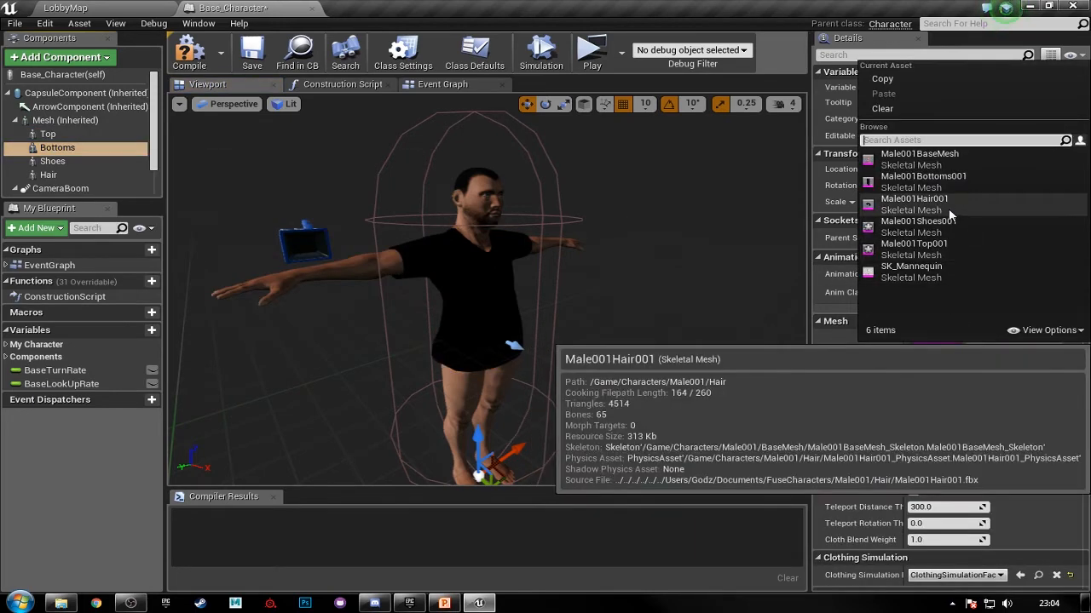
{"action": "left_click", "coordinate": [957, 181]}
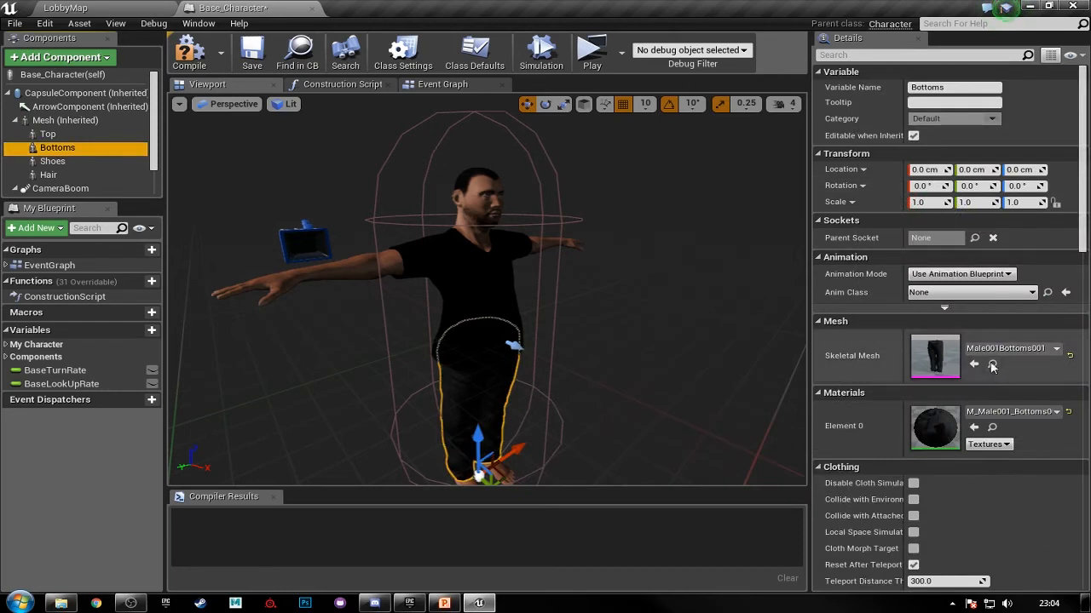
- Assign the Male001Shoes001 skeletal mesh to the Shoes component and Male001Hair001 to the Hair component
{"action": "left_click", "coordinate": [53, 161]}
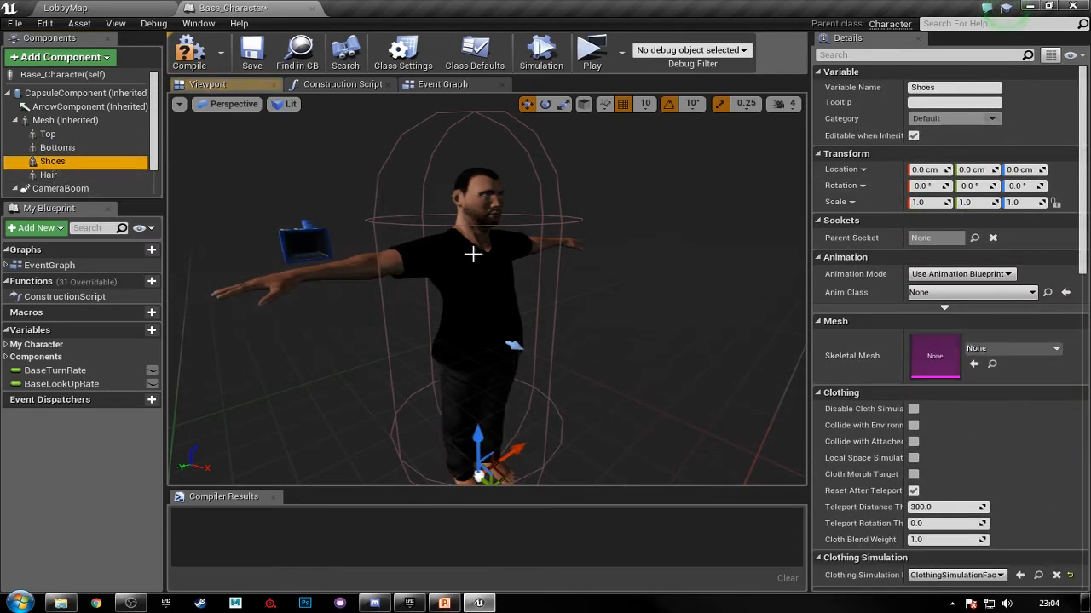
{"action": "left_click", "coordinate": [996, 348]}
{"action": "left_click", "coordinate": [971, 224]}
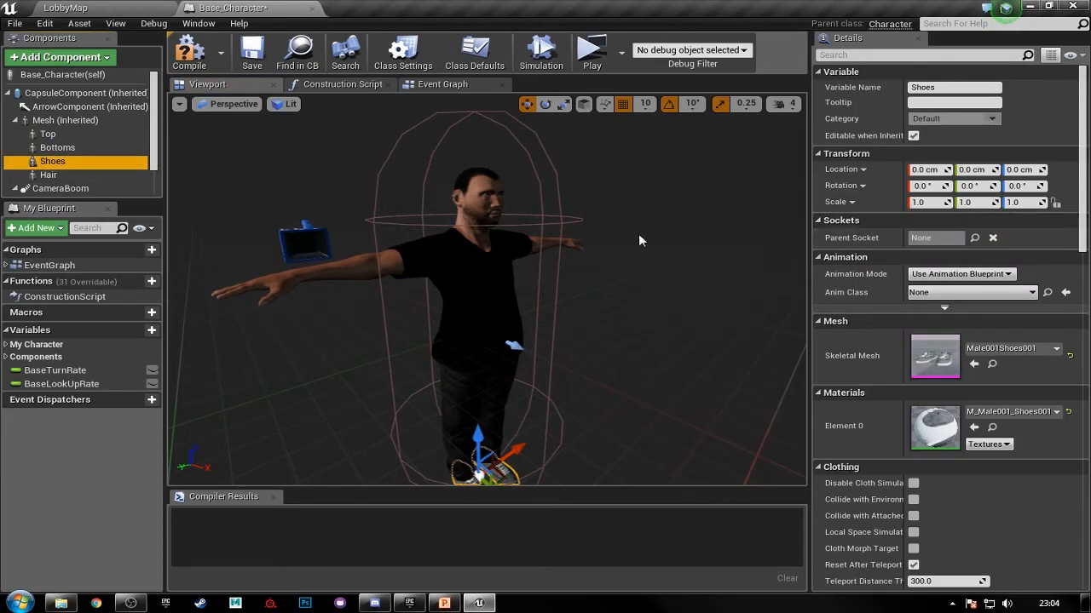
{"action": "left_click", "coordinate": [48, 175]}
{"action": "left_click", "coordinate": [956, 366]}
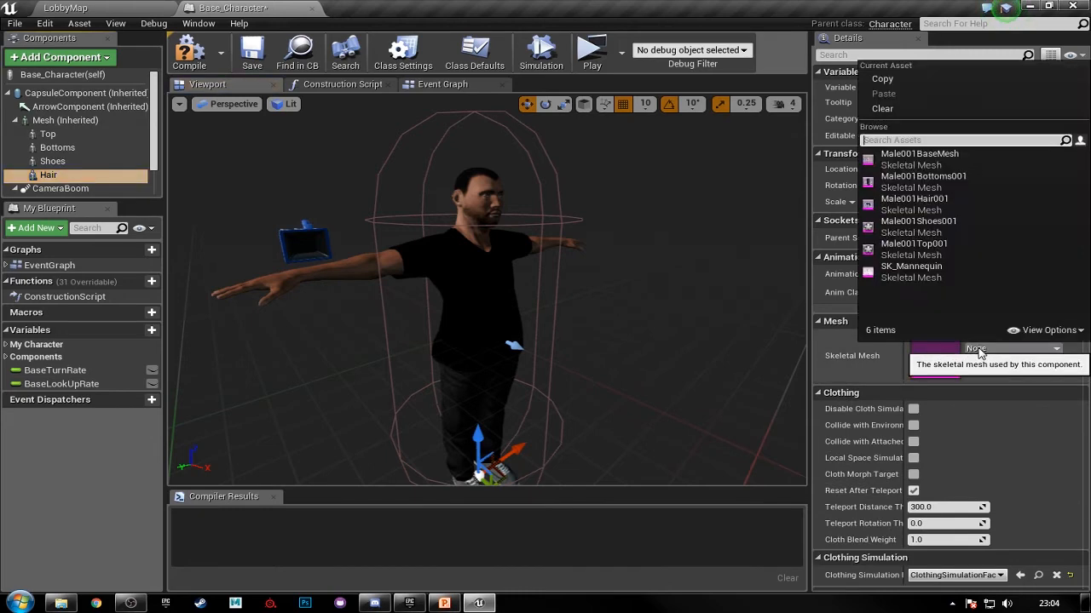
{"action": "left_click", "coordinate": [947, 207]}
- Examine the fully clothed character with its hair from several angles and distances
{"action": "scroll", "coordinate": [624, 348], "scroll_direction": "down", "scroll_amount": 2}
{"action": "left_click_drag", "start_coordinate": [623, 348], "coordinate": [604, 319], "text": "alt"}
{"action": "left_click_drag", "start_coordinate": [554, 294], "coordinate": [532, 292], "text": "alt"}
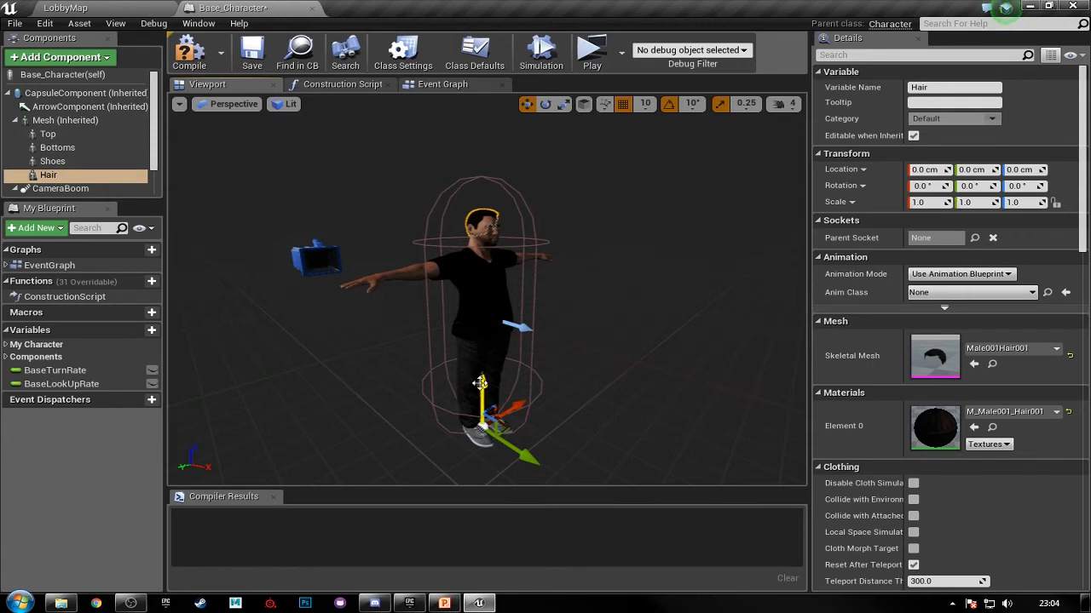
{"action": "mouse_move", "coordinate": [501, 263]}
{"action": "left_mouse_down", "text": "alt"}
{"action": "mouse_move", "coordinate": [528, 254]}
{"action": "mouse_move", "coordinate": [499, 246]}
{"action": "left_mouse_up", "text": "alt"}
{"action": "scroll", "coordinate": [500, 248], "scroll_direction": "up", "scroll_amount": 2}
{"action": "left_click_drag", "start_coordinate": [602, 224], "coordinate": [558, 230], "text": "alt"}
{"action": "mouse_move", "coordinate": [626, 262]}
{"action": "left_mouse_down", "text": "alt"}
{"action": "mouse_move", "coordinate": [600, 259]}
{"action": "mouse_move", "coordinate": [632, 261]}
{"action": "left_mouse_up", "text": "alt"}
{"action": "scroll", "coordinate": [625, 261], "scroll_direction": "down", "scroll_amount": 2}
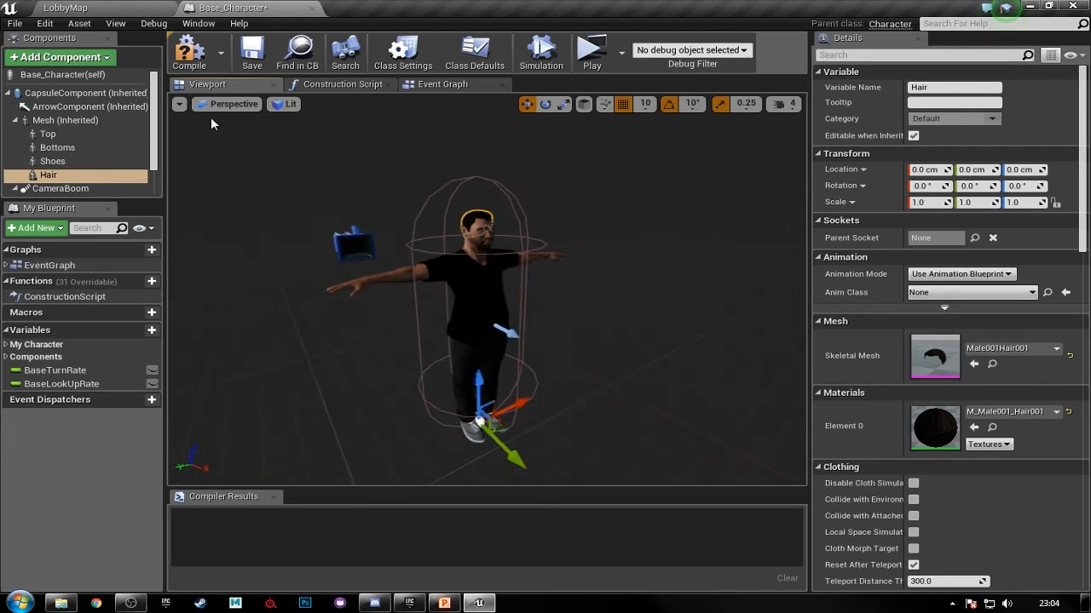
- Compile and save Base_Character, then test the clothed character by playing LobbyMap and end the preview
{"action": "left_click", "coordinate": [250, 56]}
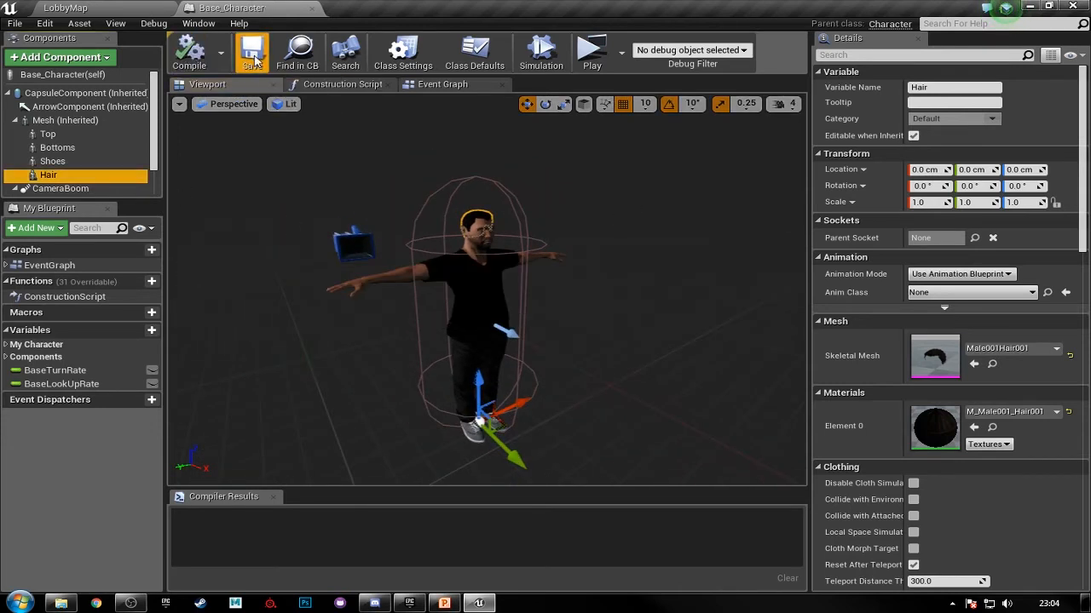
{"action": "left_click", "coordinate": [119, 8]}
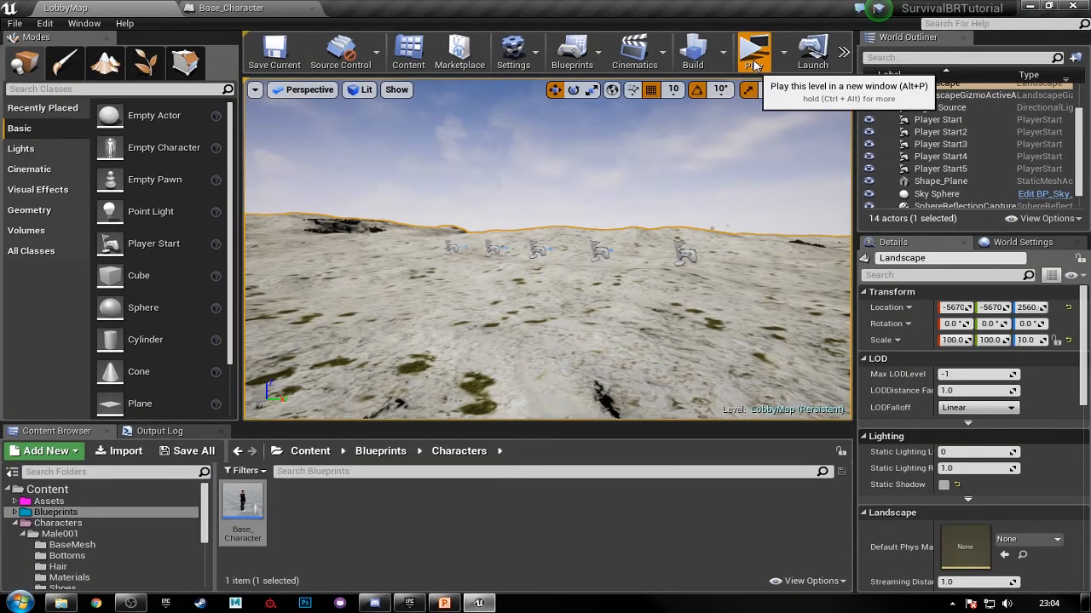
{"action": "left_click", "coordinate": [755, 47]}
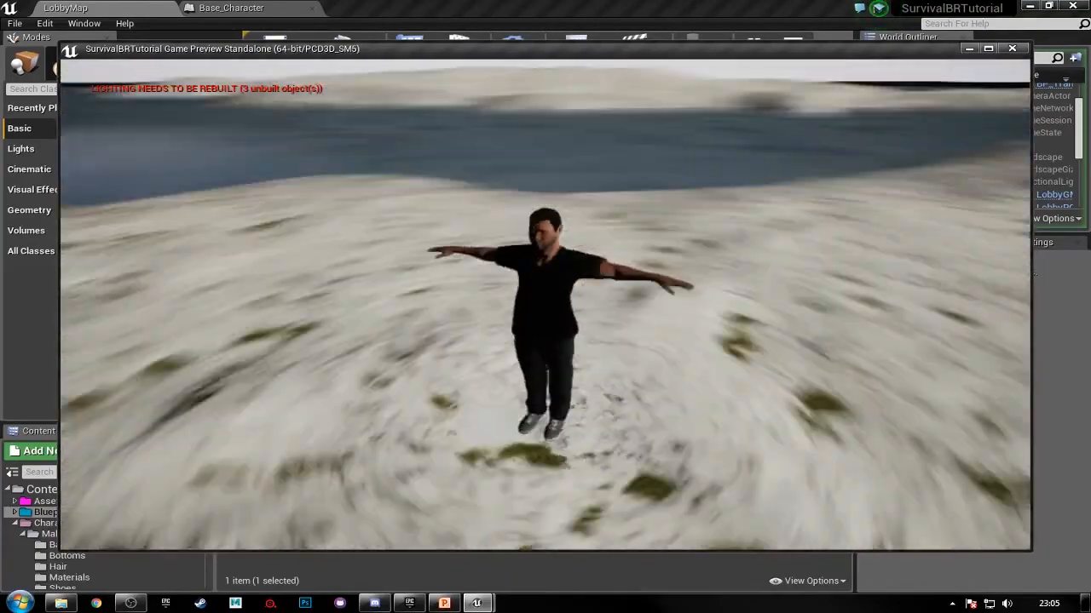
{"action": "key", "text": "Escape"}
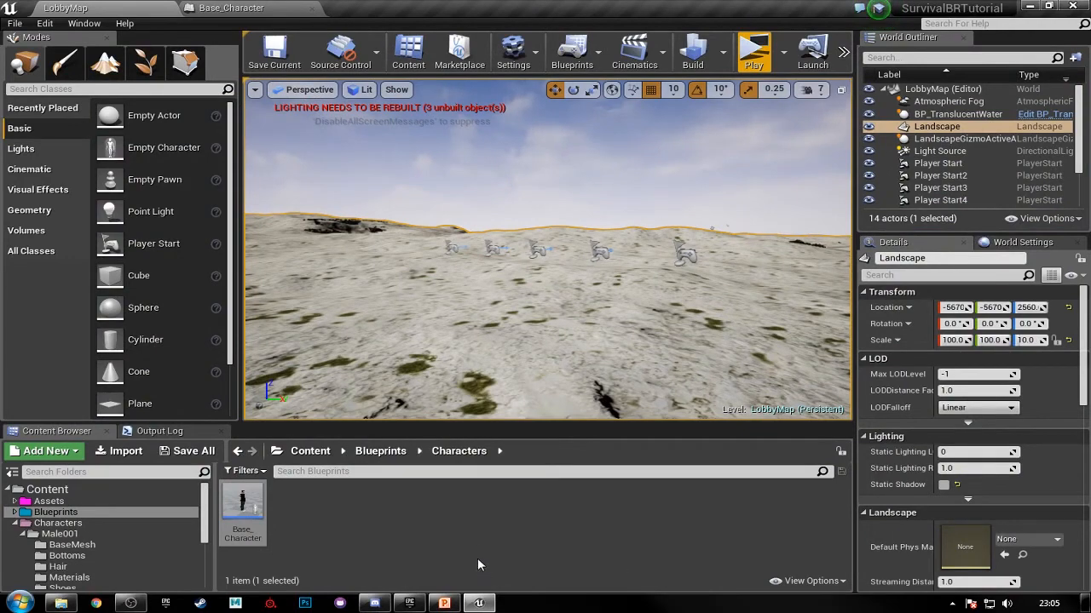
- Reopen the Base_Character blueprint and examine where the FollowCamera sits relative to the character's body
{"action": "double_click", "coordinate": [242, 510]}
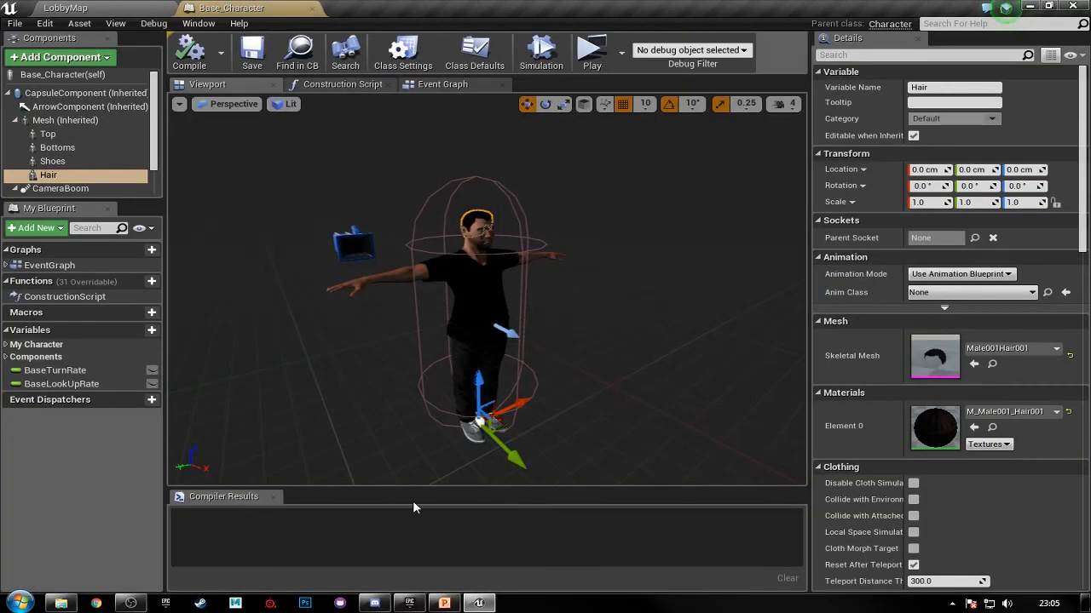
{"action": "left_click_drag", "start_coordinate": [384, 359], "coordinate": [503, 365]}
{"action": "right_click_drag", "start_coordinate": [503, 365], "coordinate": [529, 364]}
{"action": "left_click_drag", "start_coordinate": [398, 348], "coordinate": [398, 349]}
{"action": "left_click_drag", "start_coordinate": [471, 368], "coordinate": [655, 274]}
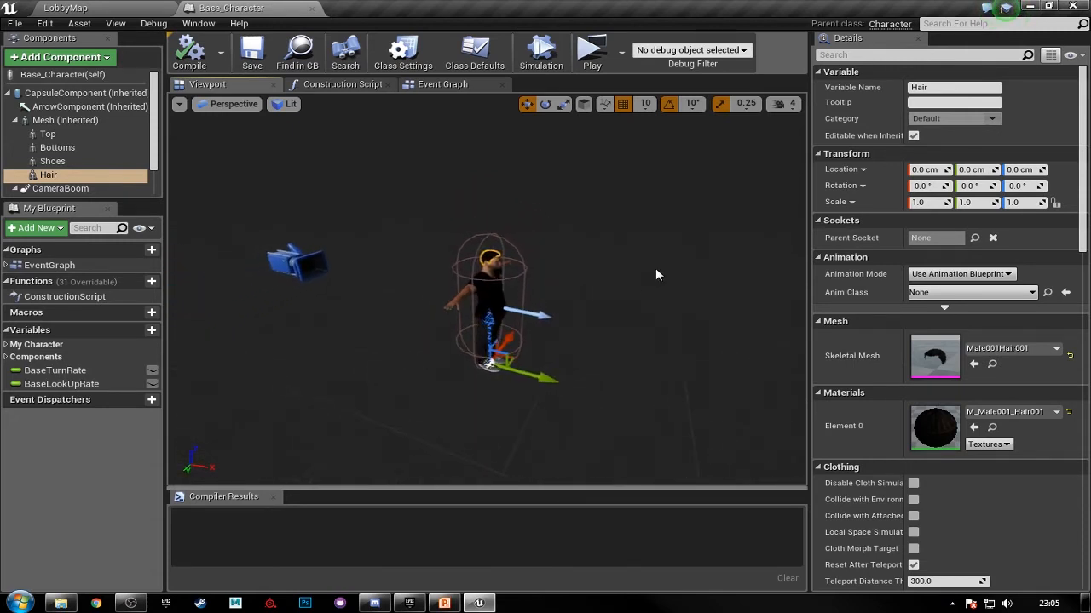
{"action": "left_click", "coordinate": [324, 258]}
{"action": "left_click_drag", "start_coordinate": [421, 339], "coordinate": [356, 306]}
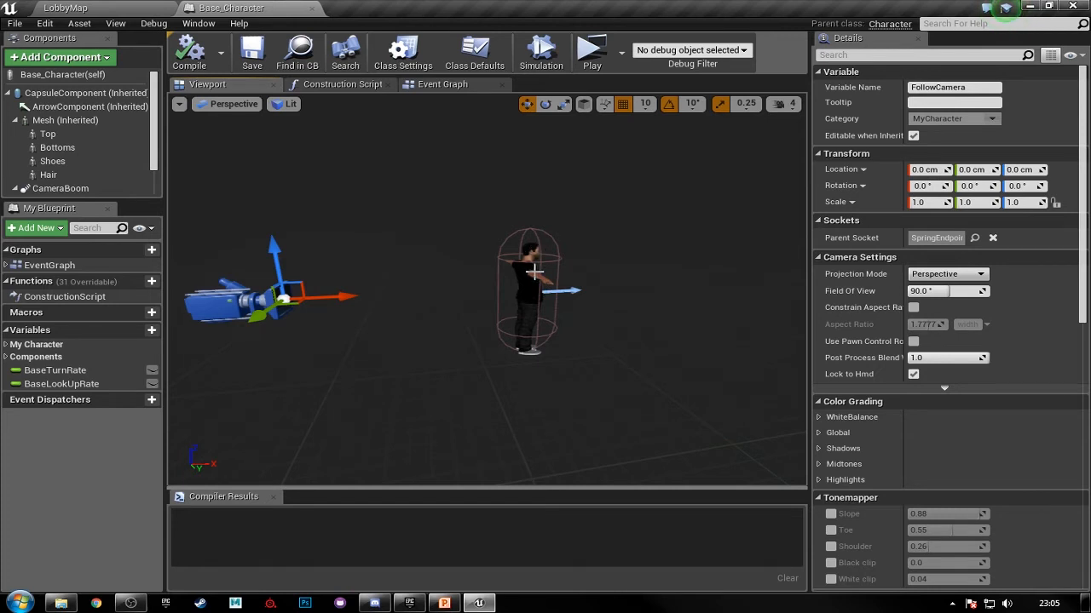
{"action": "left_click_drag", "start_coordinate": [476, 283], "coordinate": [398, 288]}
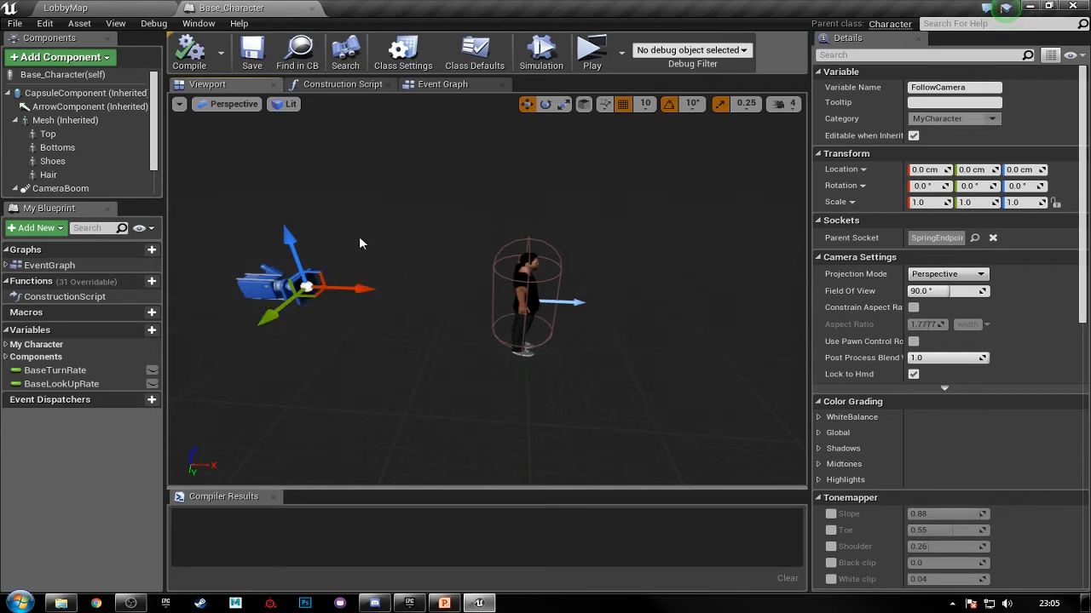
{"action": "left_click_drag", "start_coordinate": [472, 269], "coordinate": [420, 294], "text": "alt"}
{"action": "right_click_drag", "start_coordinate": [472, 269], "coordinate": [511, 271], "text": "alt"}
{"action": "right_click_drag", "start_coordinate": [432, 205], "coordinate": [452, 205], "text": "alt"}
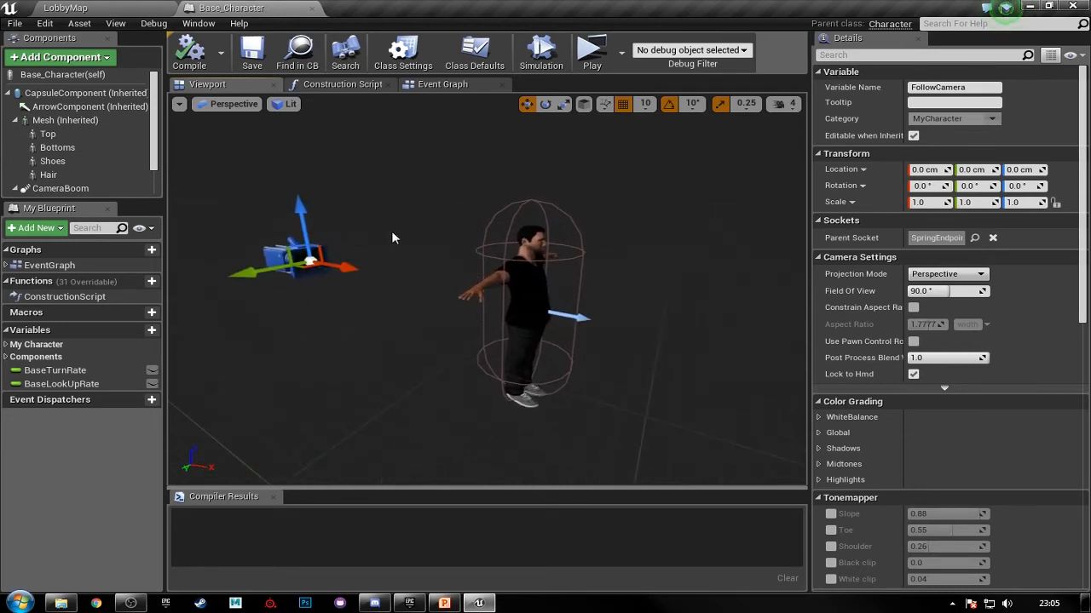
{"action": "left_click_drag", "start_coordinate": [432, 204], "coordinate": [467, 207], "text": "alt"}
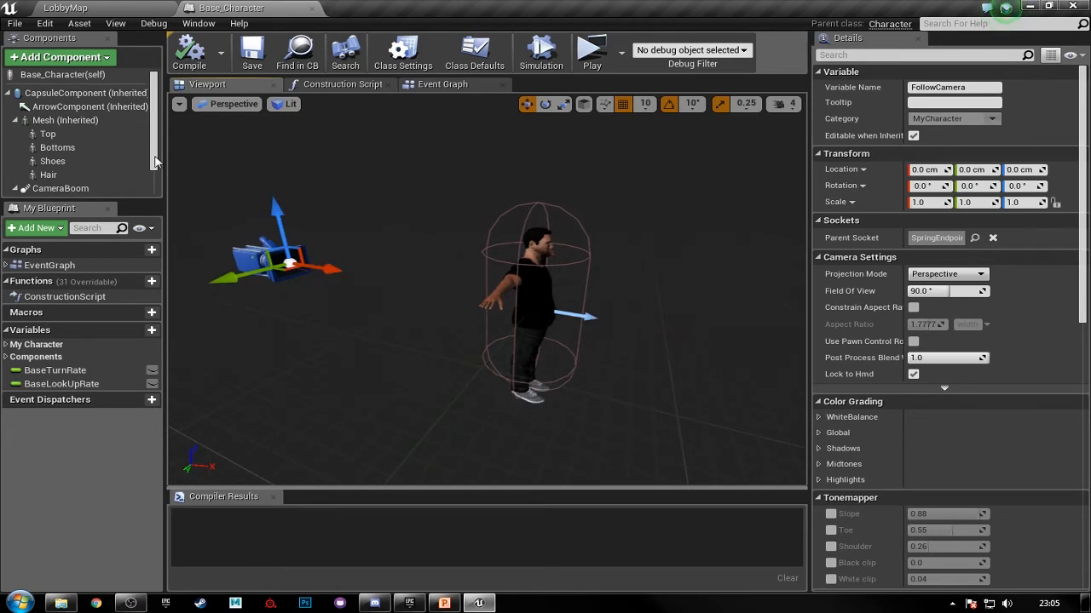
- Reparent the FollowCamera component from CameraBoom to the inherited Mesh
{"action": "scroll", "coordinate": [86, 171], "scroll_direction": "down", "scroll_amount": 1}
{"action": "left_click", "coordinate": [81, 179]}
{"action": "left_click", "coordinate": [60, 163]}
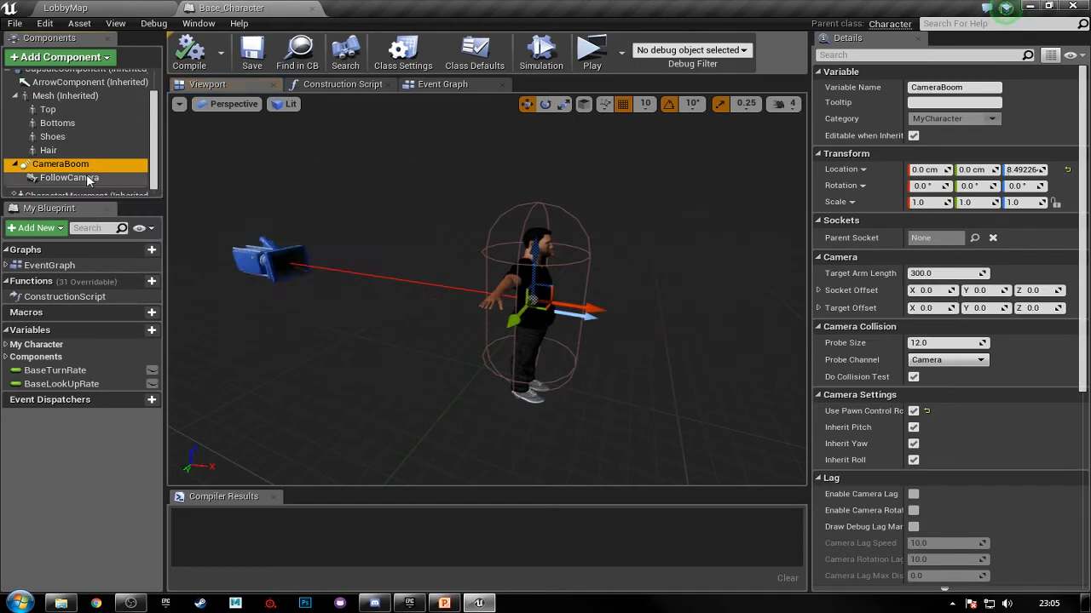
{"action": "left_click", "coordinate": [72, 178]}
{"action": "left_click_drag", "start_coordinate": [73, 178], "coordinate": [70, 97]}
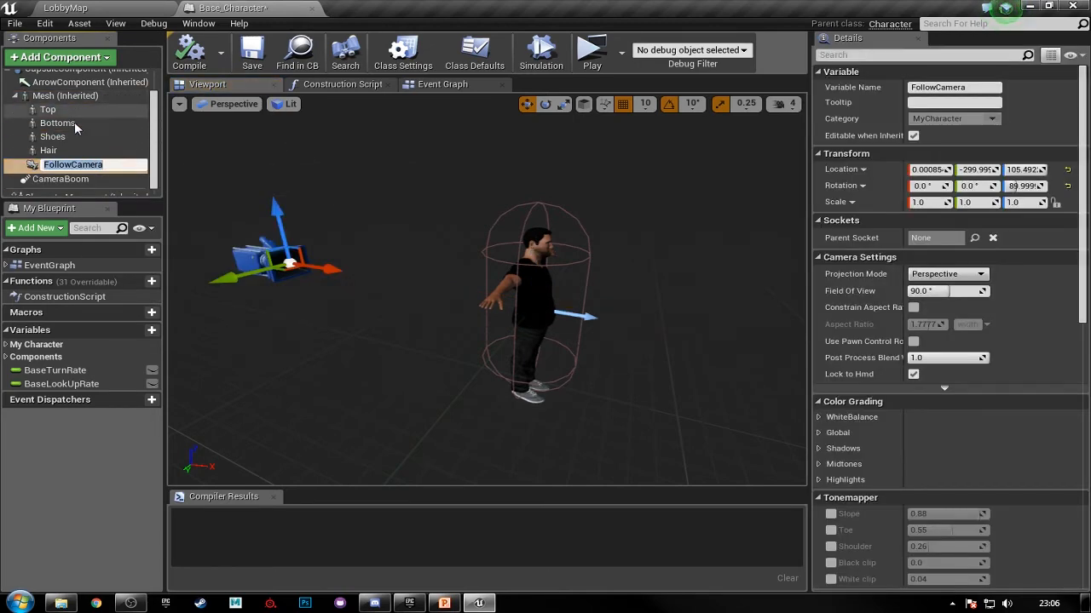
{"action": "left_click", "coordinate": [63, 123]}
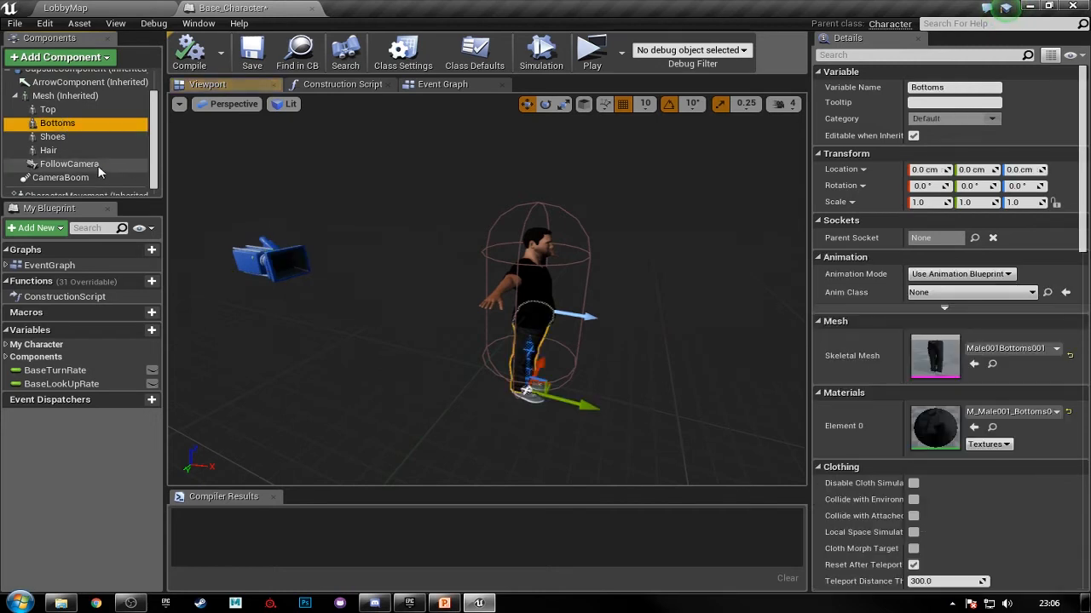
- Move the FollowCamera to the character's head, with its location at about Y 10 cm and Z 155.5 cm
{"action": "left_click", "coordinate": [69, 163]}
{"action": "left_click_drag", "start_coordinate": [315, 259], "coordinate": [619, 302]}
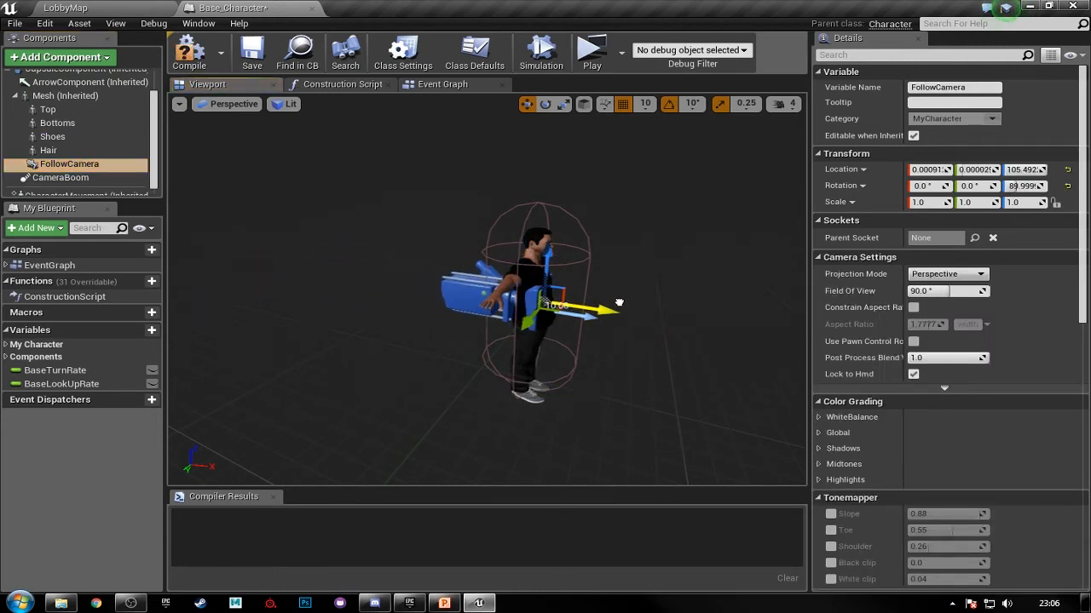
{"action": "left_click_drag", "start_coordinate": [549, 255], "coordinate": [552, 205]}
{"action": "left_click_drag", "start_coordinate": [633, 309], "coordinate": [500, 266]}
{"action": "left_click_drag", "start_coordinate": [643, 245], "coordinate": [603, 268], "text": "alt"}
{"action": "scroll", "coordinate": [628, 242], "scroll_direction": "up", "scroll_amount": 4}
{"action": "mouse_move", "coordinate": [637, 310]}
{"action": "left_mouse_down", "text": "alt"}
{"action": "mouse_move", "coordinate": [688, 298]}
{"action": "mouse_move", "coordinate": [642, 305]}
{"action": "left_mouse_up", "text": "alt"}
{"action": "left_click_drag", "start_coordinate": [528, 276], "coordinate": [493, 274], "text": "alt"}
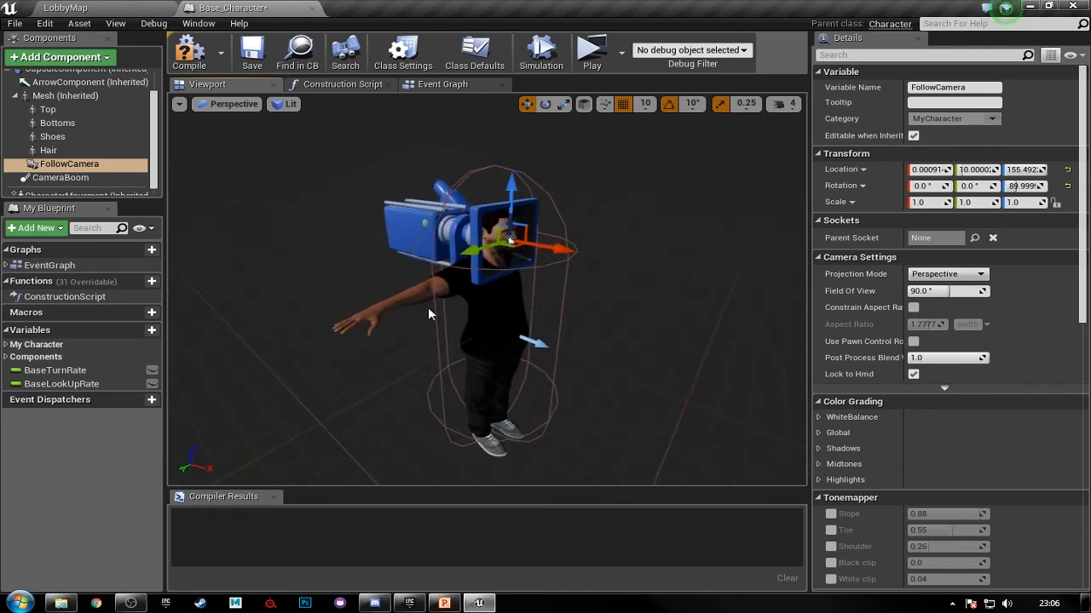
{"action": "left_click_drag", "start_coordinate": [509, 240], "coordinate": [639, 301], "text": "alt"}
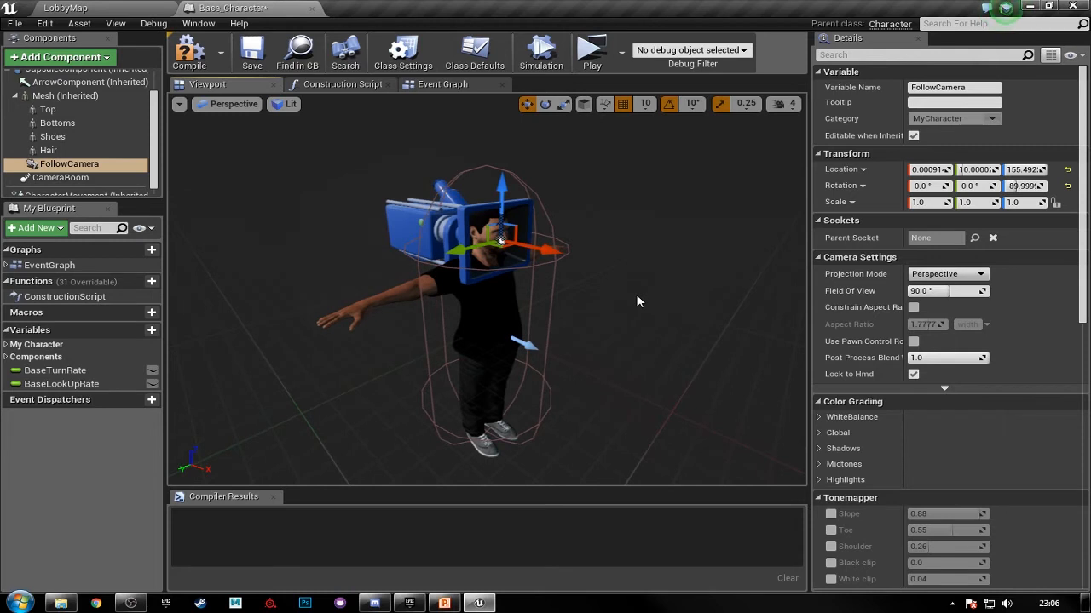
{"action": "left_click_drag", "start_coordinate": [501, 241], "coordinate": [499, 241], "text": "alt"}
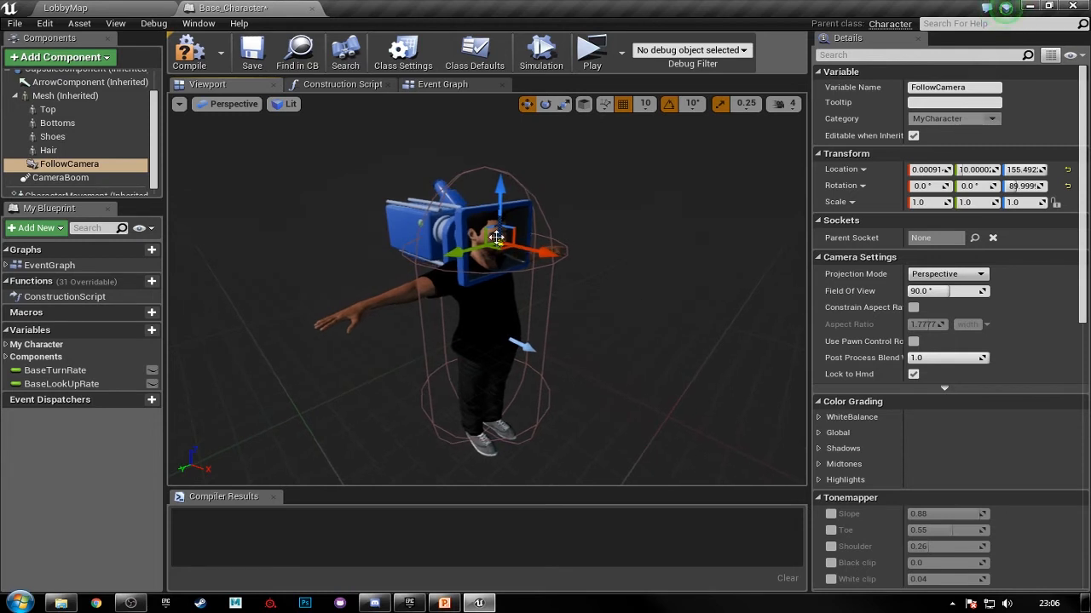
- Attach the FollowCamera to the Head bone by setting it as the camera's parent socket
{"action": "left_click", "coordinate": [99, 99]}
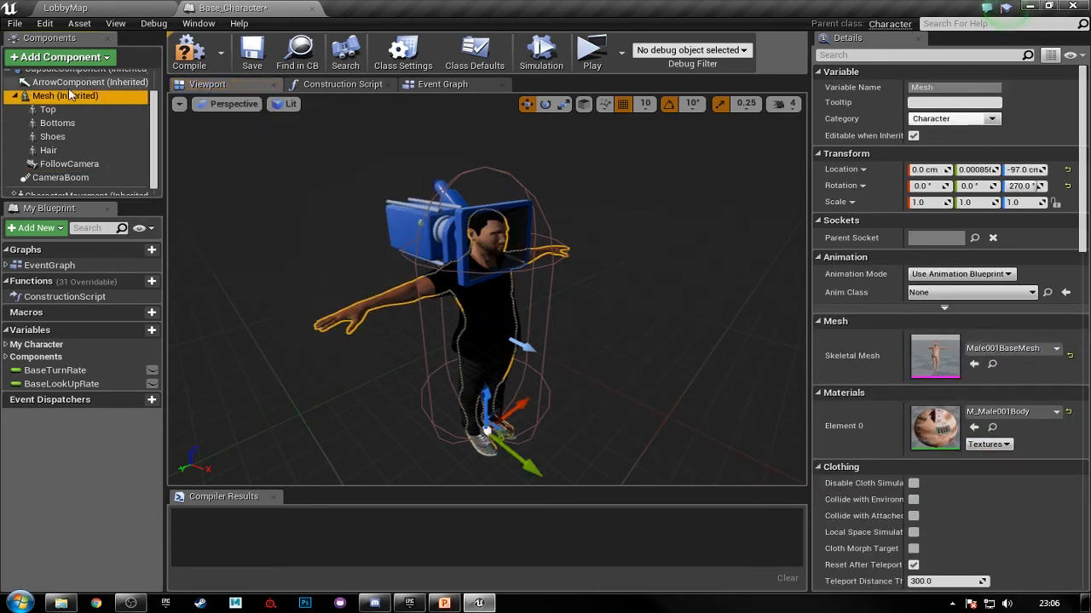
{"action": "left_click", "coordinate": [105, 164]}
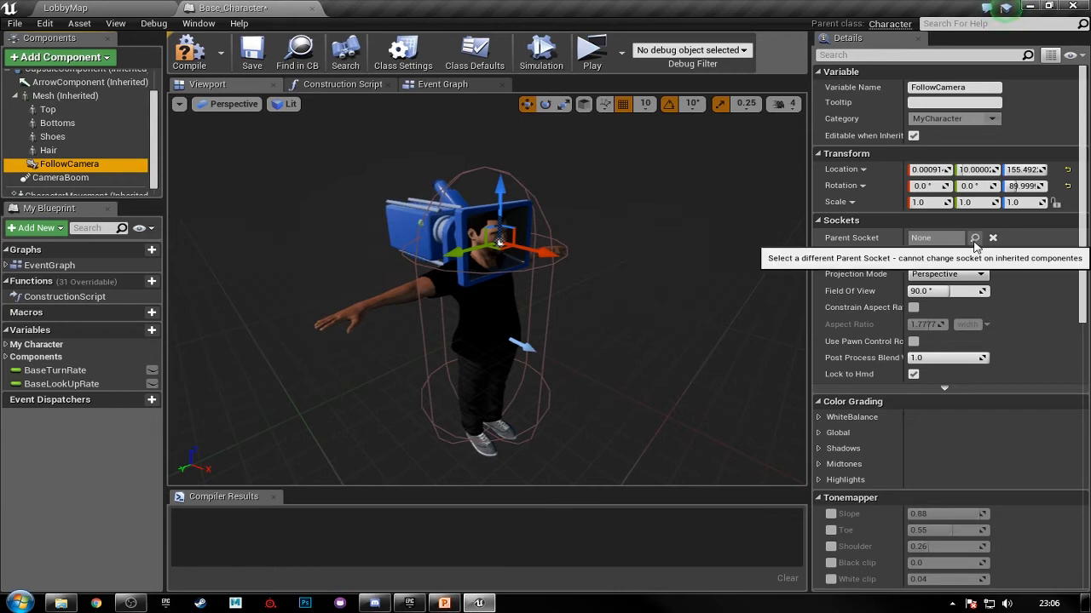
{"action": "left_click", "coordinate": [974, 241]}
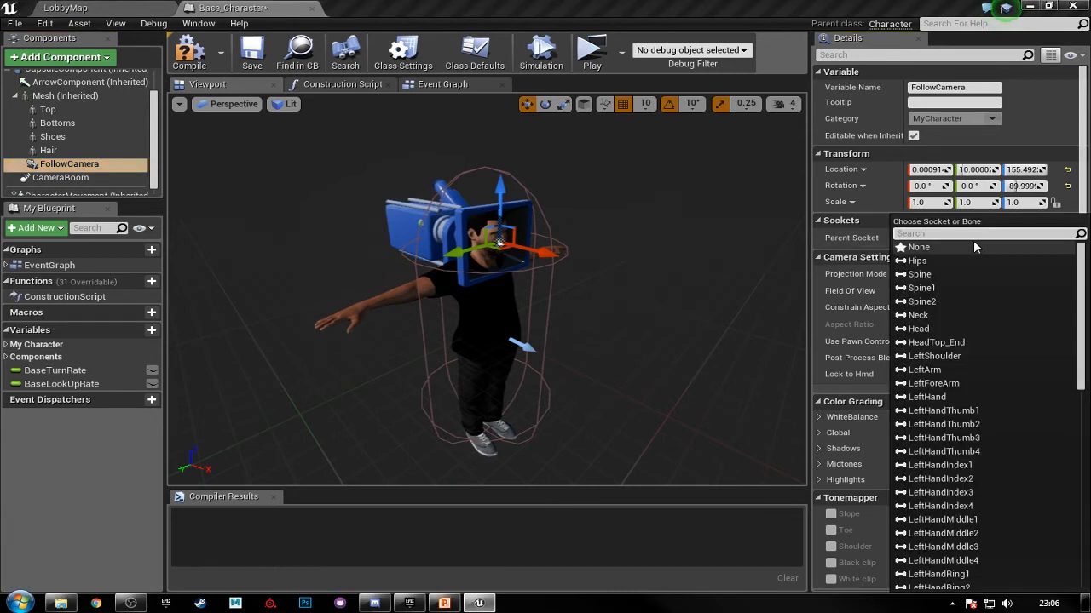
{"action": "left_click", "coordinate": [964, 274]}
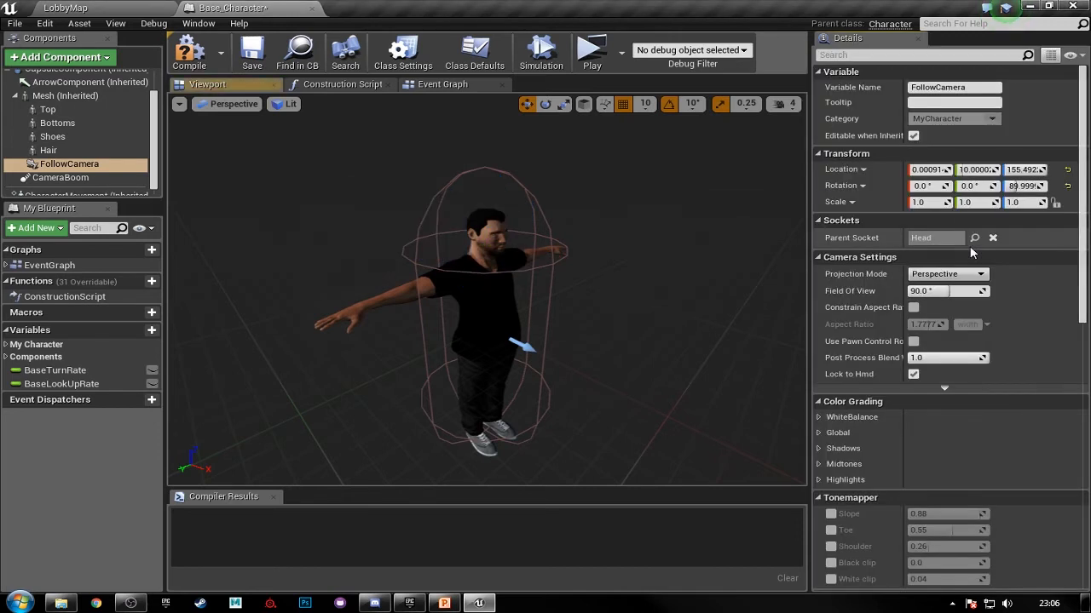
{"action": "scroll", "coordinate": [765, 273], "scroll_direction": "down", "scroll_amount": 3}
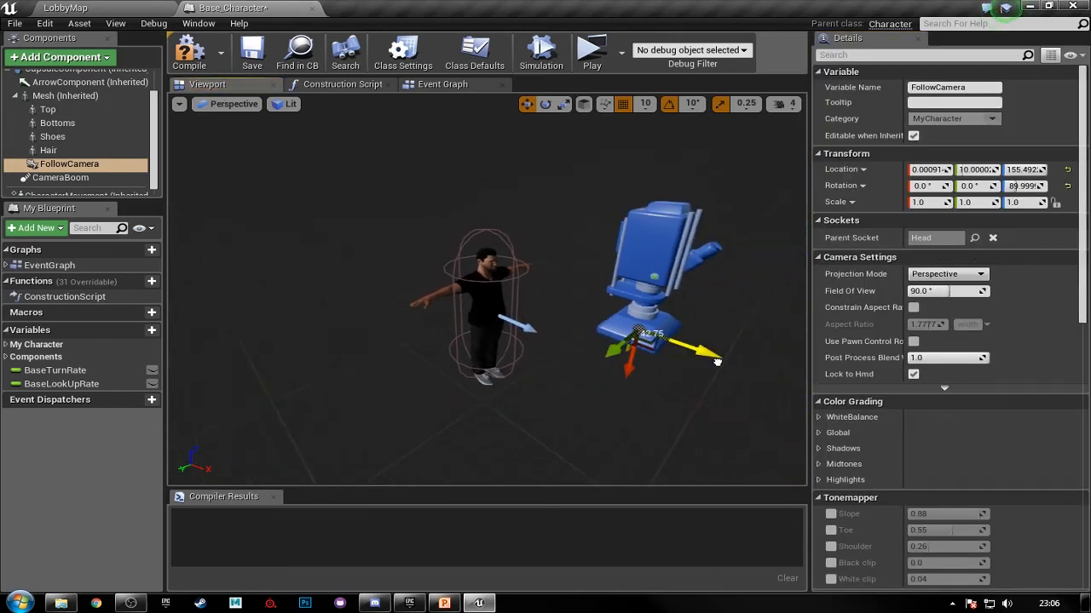
{"action": "left_click_drag", "start_coordinate": [712, 356], "coordinate": [755, 360]}
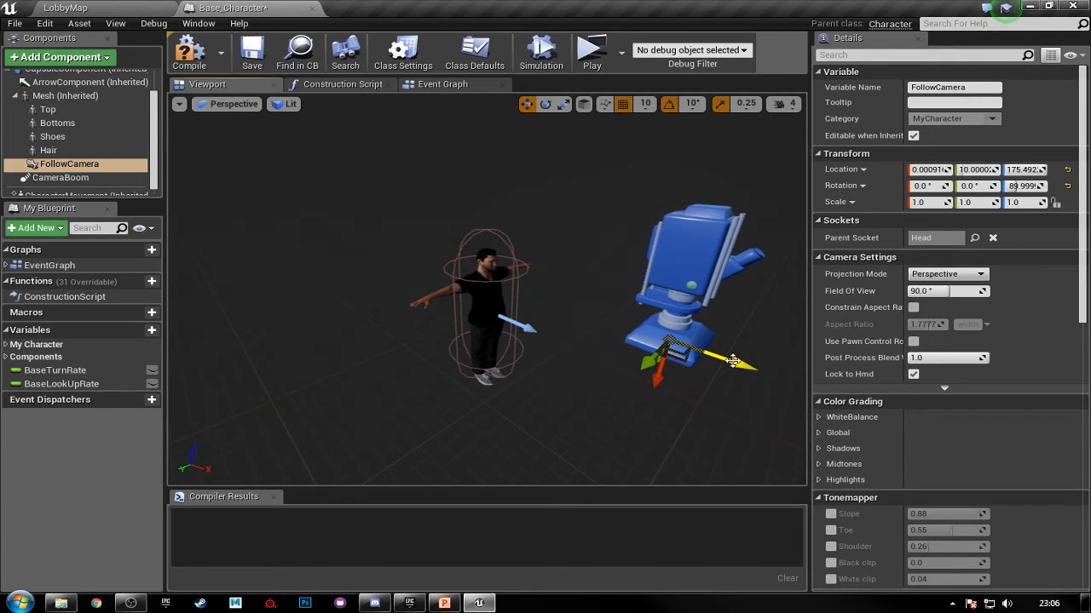
{"action": "key", "text": "ctrl+z"}
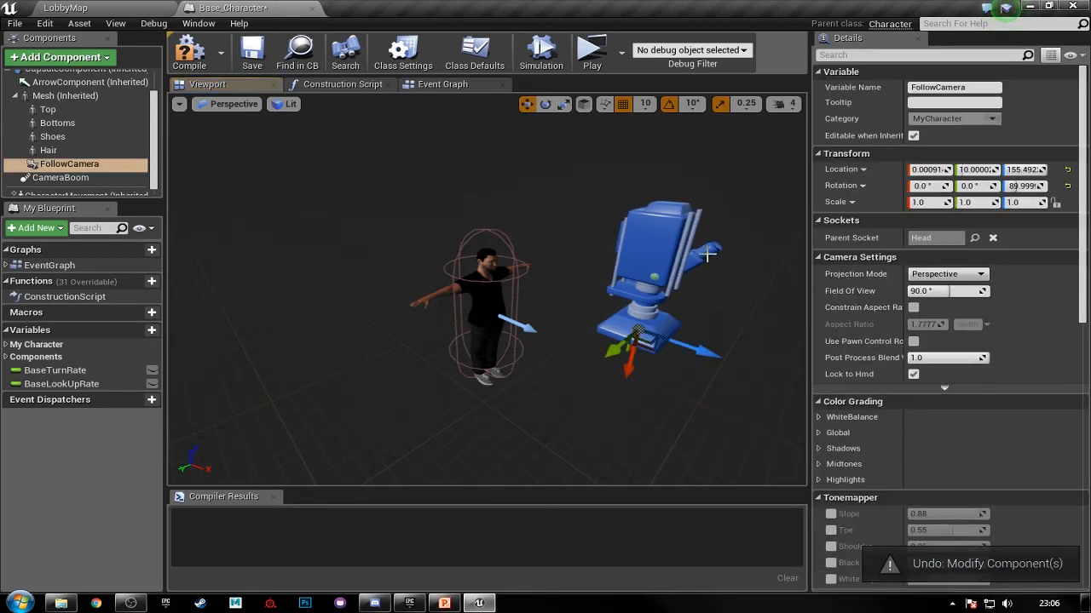
- Rotate the FollowCamera to face the character's forward direction, with its rotation at 90° on Y and 90° on Z
{"action": "key", "text": "e"}
{"action": "left_click_drag", "start_coordinate": [730, 309], "coordinate": [783, 452]}
{"action": "key", "text": "w"}
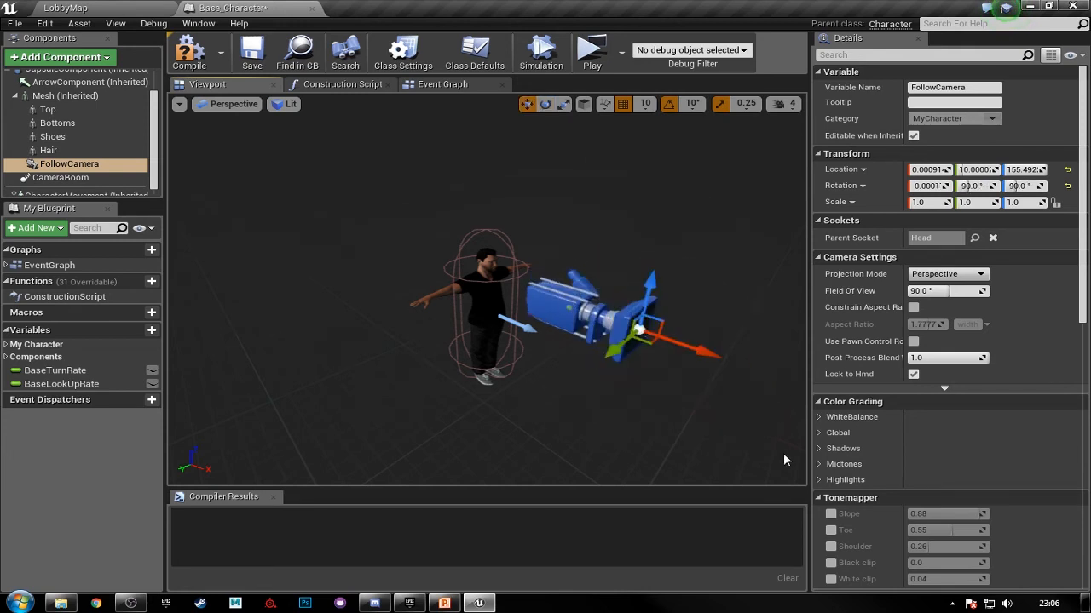
- Move the FollowCamera back to just in front of the character's face, with its location at about Y -10 cm and Z 25.5 cm
{"action": "left_click_drag", "start_coordinate": [700, 356], "coordinate": [618, 335]}
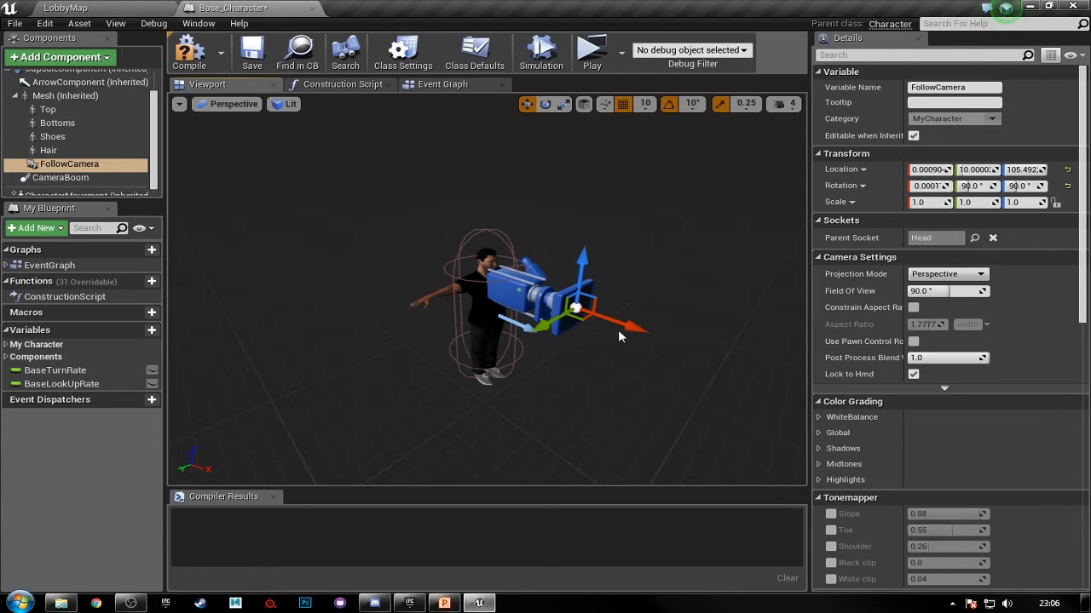
{"action": "left_click_drag", "start_coordinate": [634, 323], "coordinate": [531, 287]}
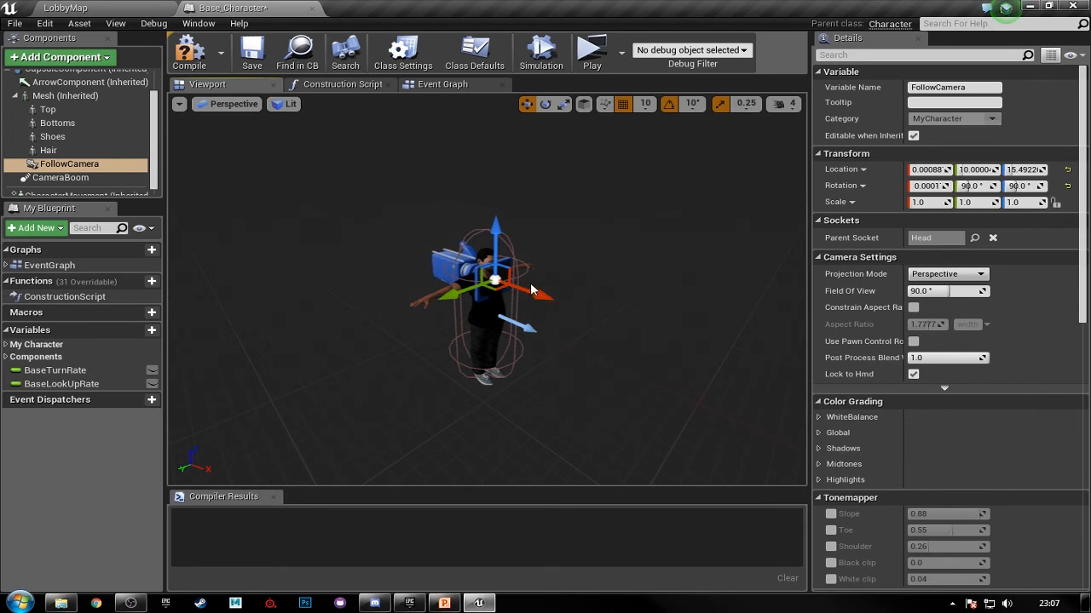
{"action": "key", "text": "f"}
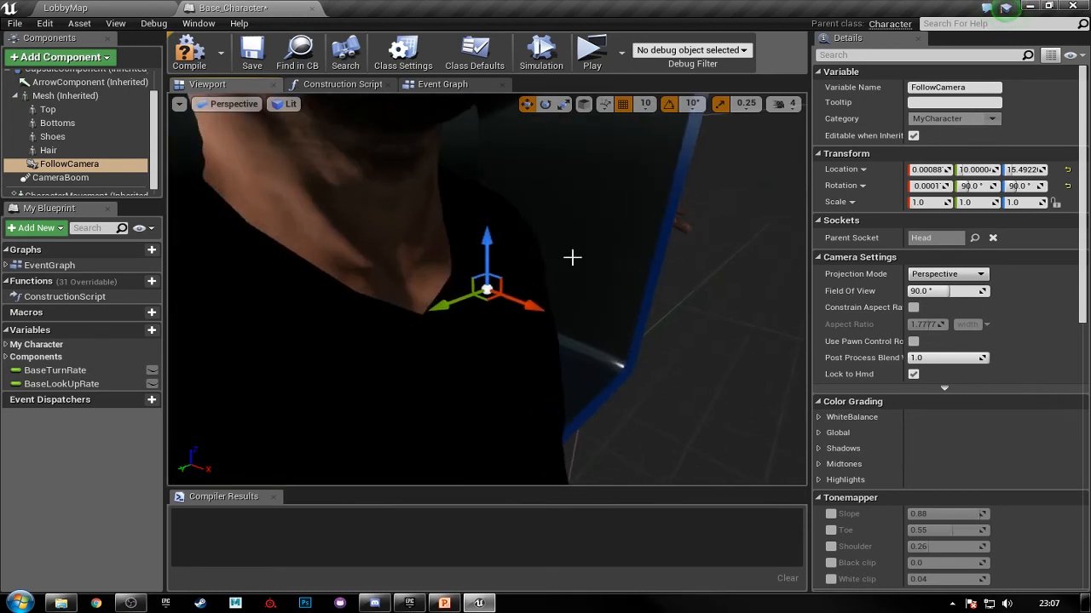
{"action": "scroll", "coordinate": [573, 258], "scroll_direction": "down", "scroll_amount": 5}
{"action": "left_click_drag", "start_coordinate": [487, 251], "coordinate": [491, 129]}
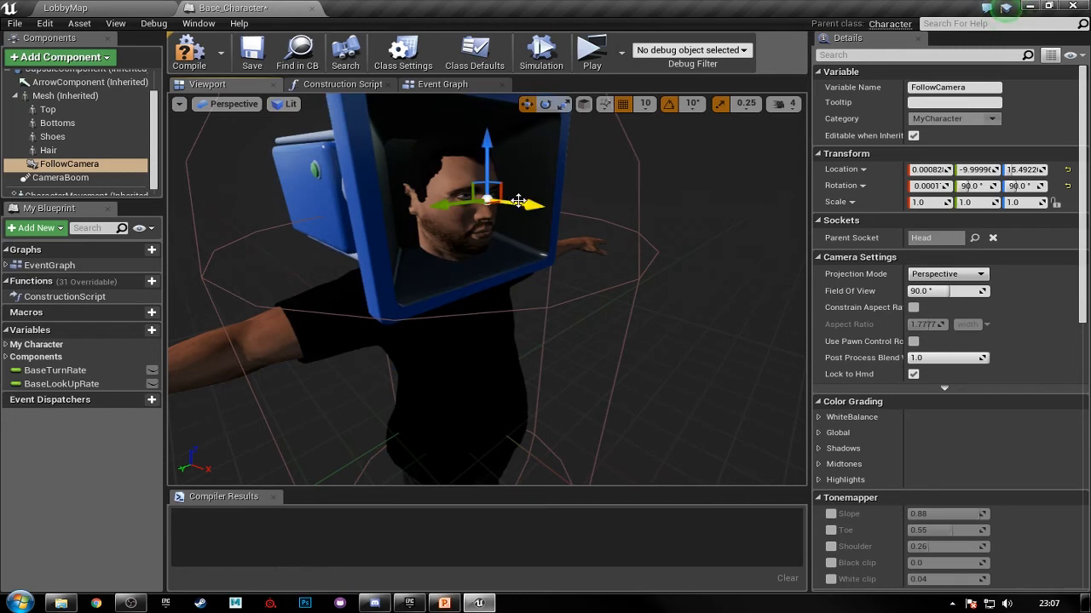
{"action": "left_click_drag", "start_coordinate": [531, 206], "coordinate": [551, 212]}
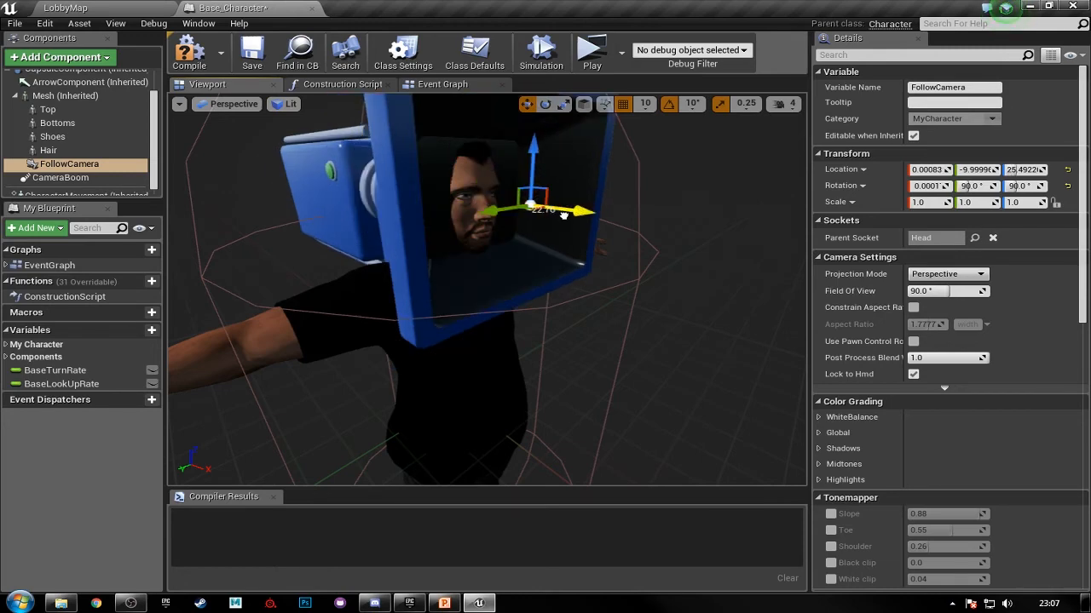
- Save Base_Character, test the head-attached camera in a play preview, and end the preview
{"action": "left_click_drag", "start_coordinate": [626, 290], "coordinate": [784, 346], "text": "alt"}
{"action": "scroll", "coordinate": [682, 348], "scroll_direction": "down", "scroll_amount": 6}
{"action": "left_click_drag", "start_coordinate": [498, 347], "coordinate": [533, 347], "text": "alt"}
{"action": "left_click", "coordinate": [251, 57]}
{"action": "left_click", "coordinate": [593, 53]}
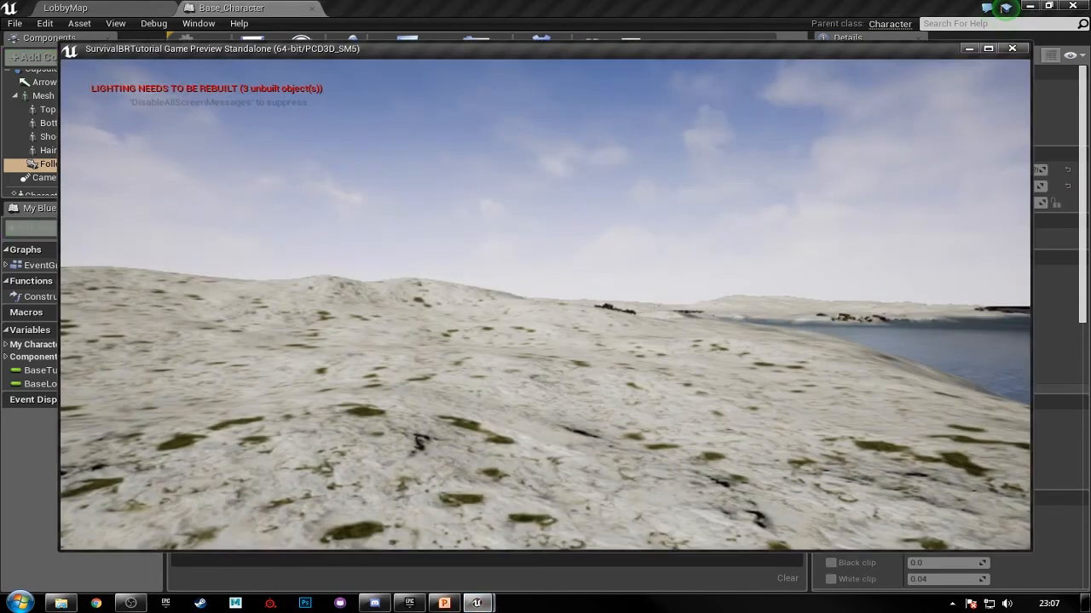
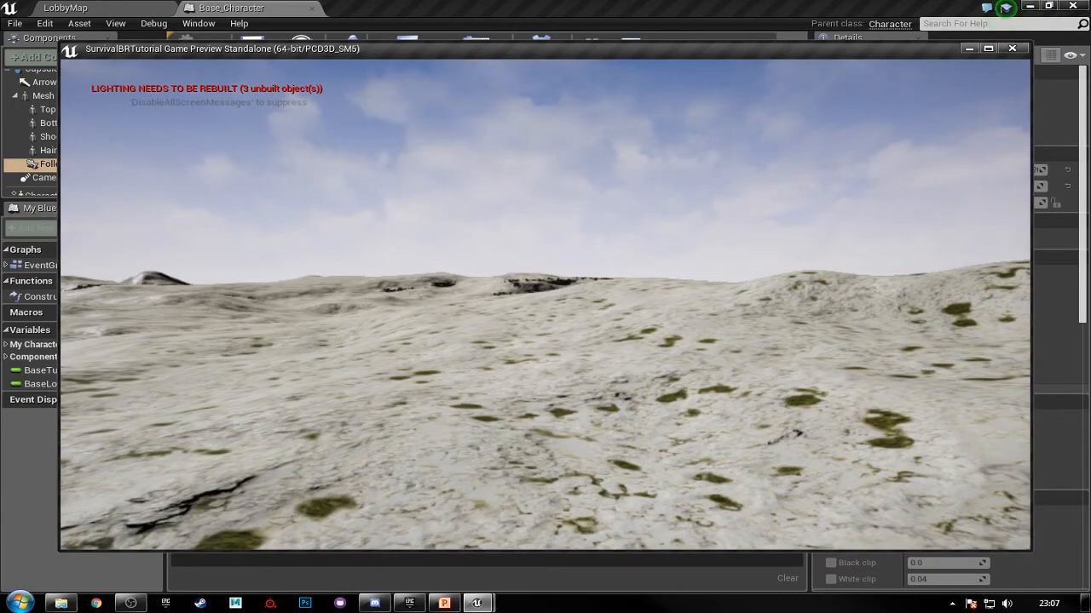
{"action": "key", "text": "Escape"}
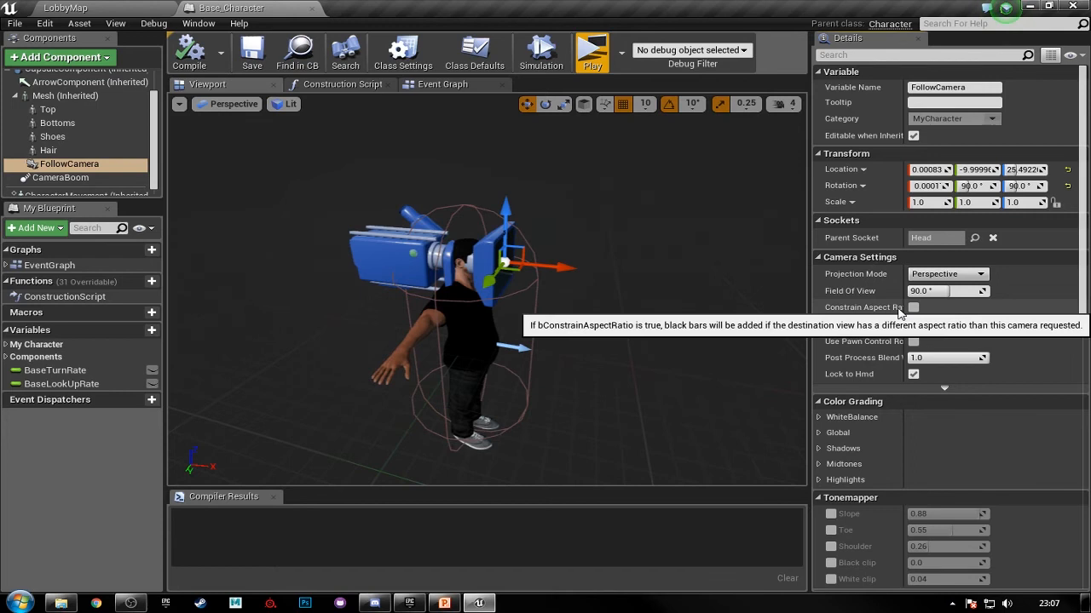
- Enable Use Pawn Control Rotation on the FollowCamera component
{"action": "left_click_drag", "start_coordinate": [813, 334], "coordinate": [767, 340]}
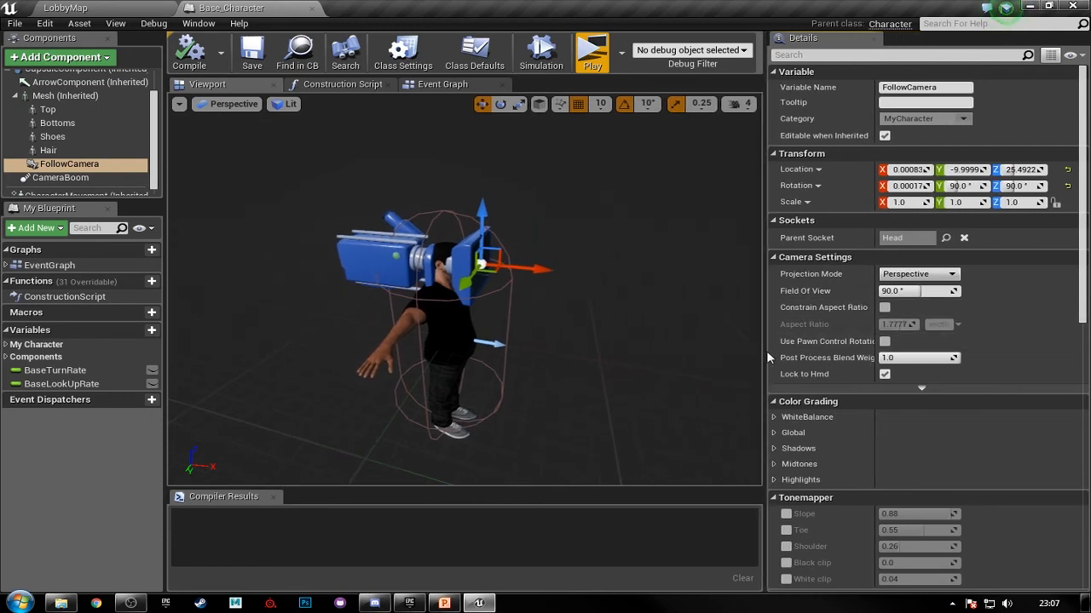
{"action": "left_click_drag", "start_coordinate": [766, 350], "coordinate": [733, 352]}
{"action": "left_click", "coordinate": [867, 341]}
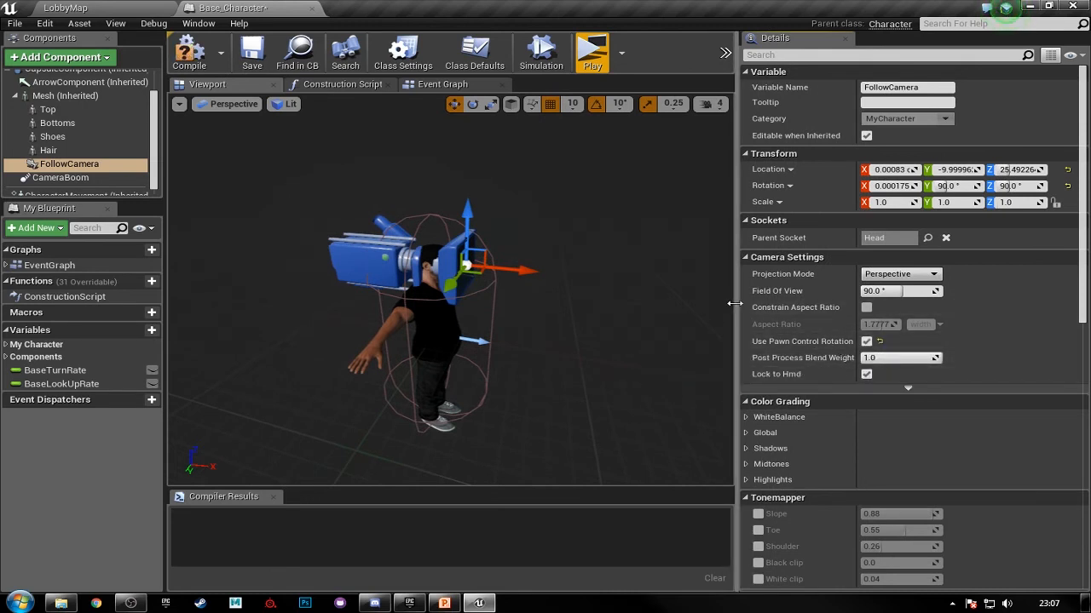
{"action": "left_click_drag", "start_coordinate": [742, 307], "coordinate": [827, 307]}
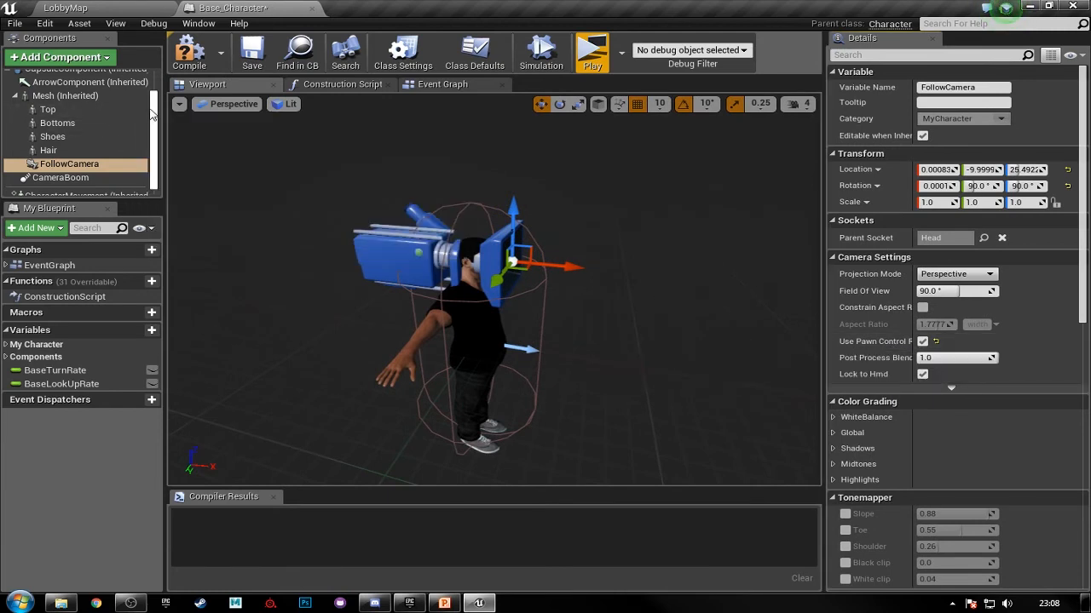
- Enable Use Controller Rotation Yaw in the Pawn settings of Base_Character's root
{"action": "scroll", "coordinate": [109, 94], "scroll_direction": "up", "scroll_amount": 2}
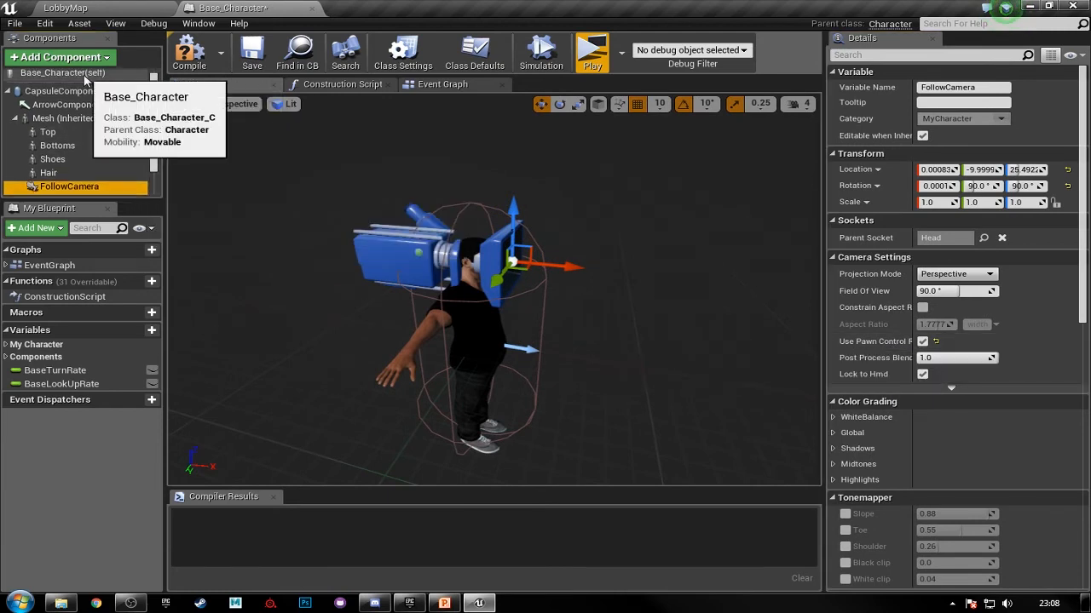
{"action": "left_click", "coordinate": [77, 74]}
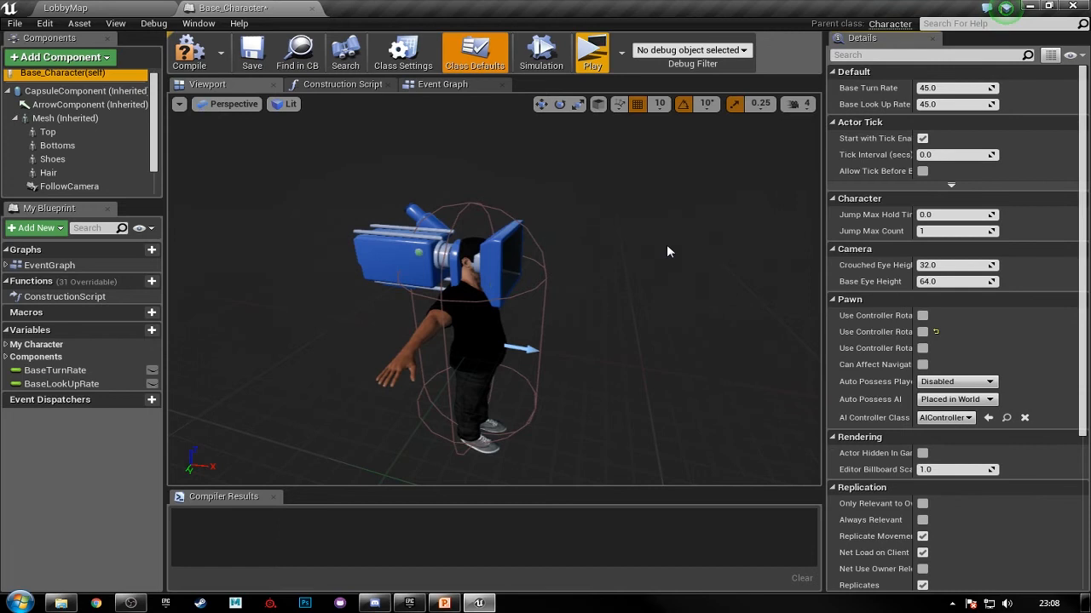
{"action": "left_click_drag", "start_coordinate": [822, 296], "coordinate": [714, 298]}
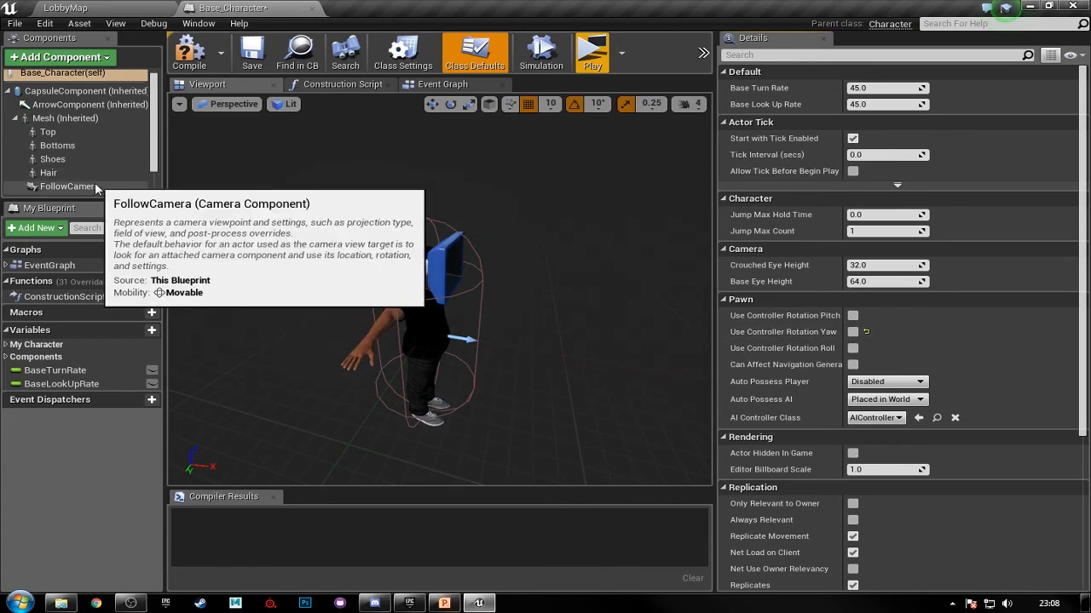
{"action": "left_click", "coordinate": [68, 186]}
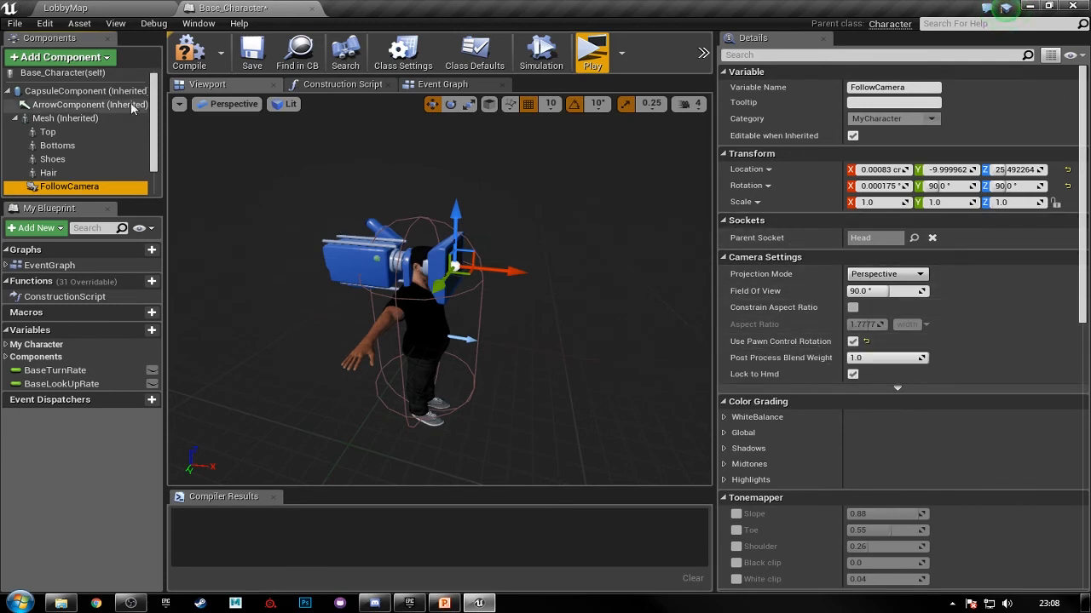
{"action": "left_click", "coordinate": [73, 73]}
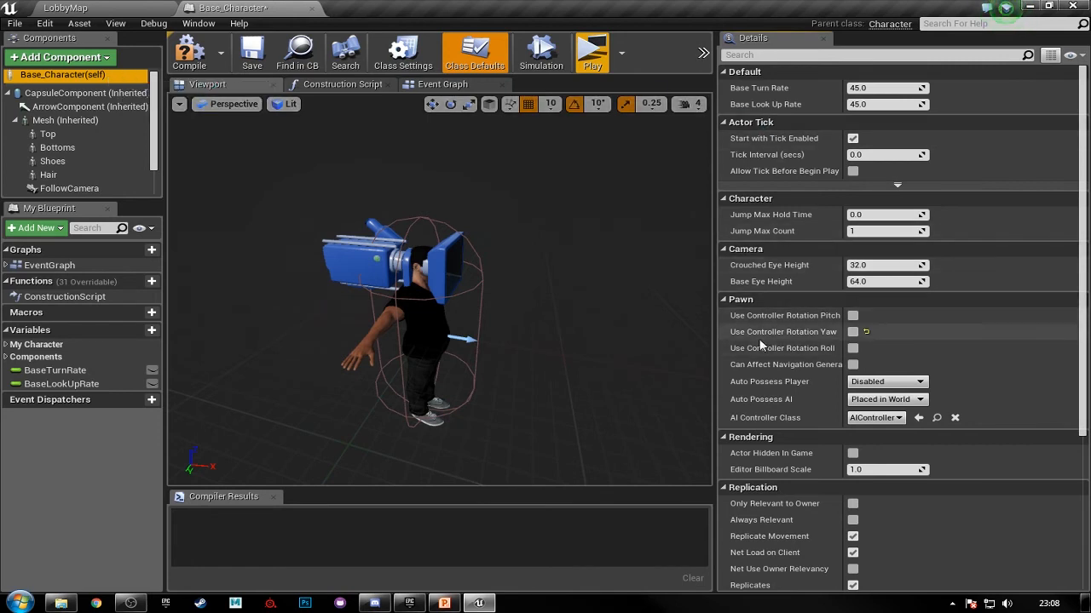
{"action": "left_click", "coordinate": [852, 332]}
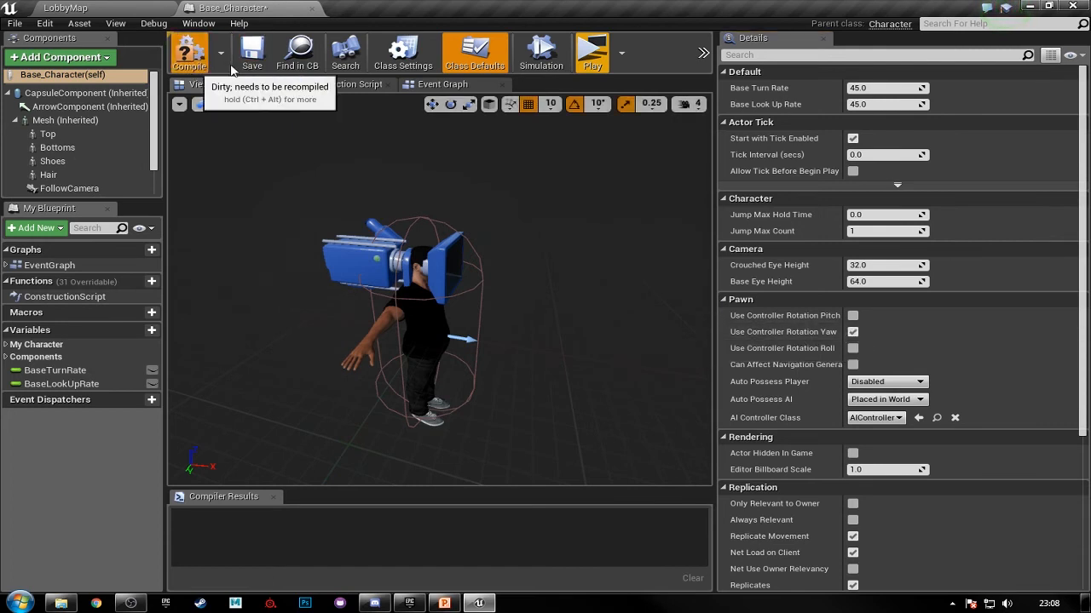
- Compile and save Base_Character, test walking forward and looking around in first person in a play preview, and end the preview
{"action": "left_click", "coordinate": [189, 55]}
{"action": "left_click", "coordinate": [252, 55]}
{"action": "left_click", "coordinate": [592, 53]}
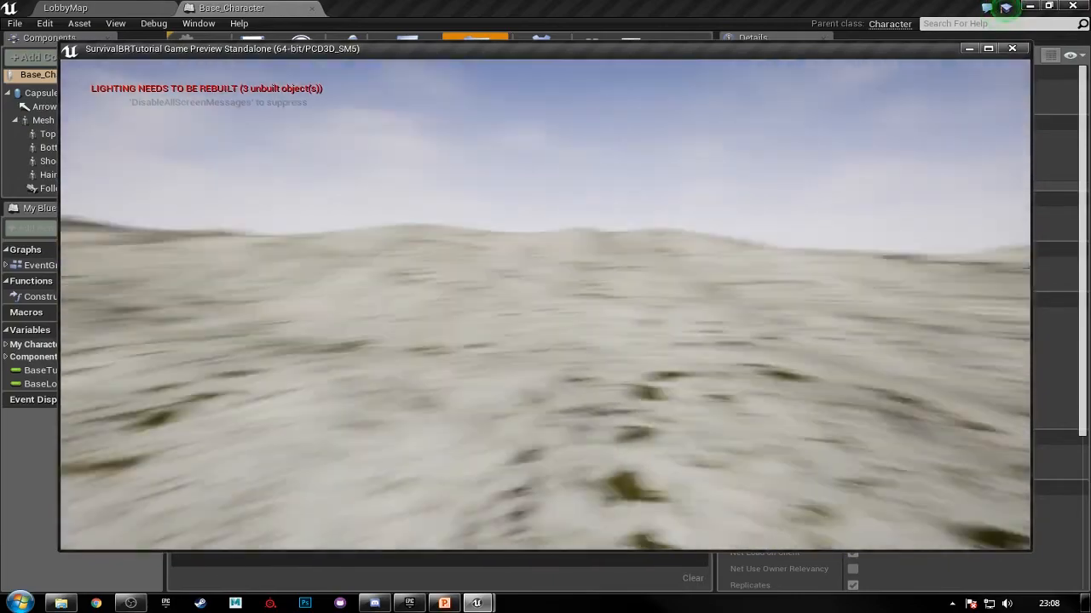
{"action": "key", "text": "w"}
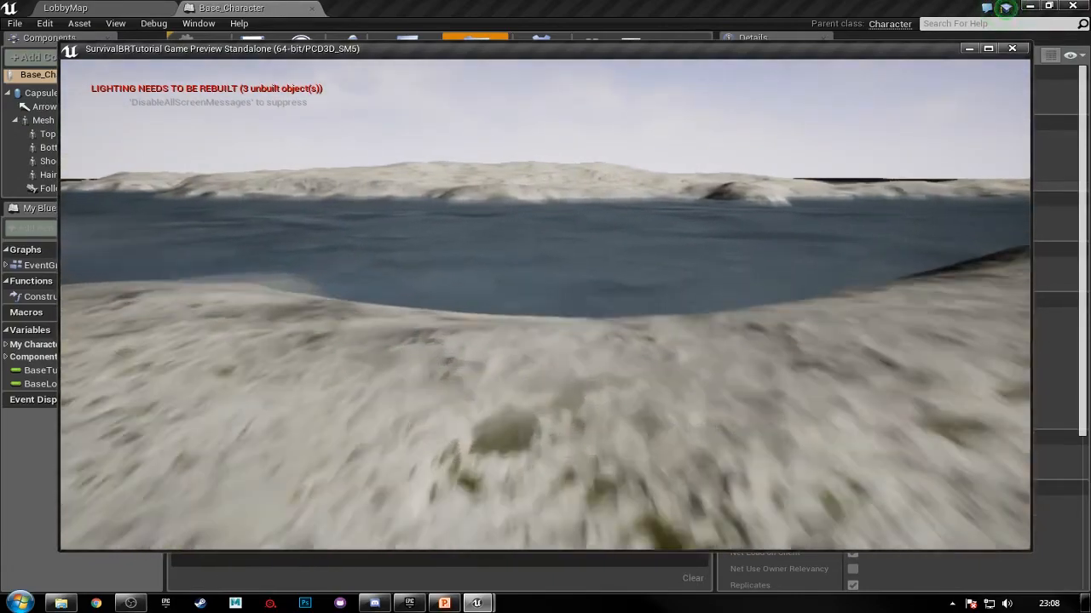
{"action": "key", "text": "w"}
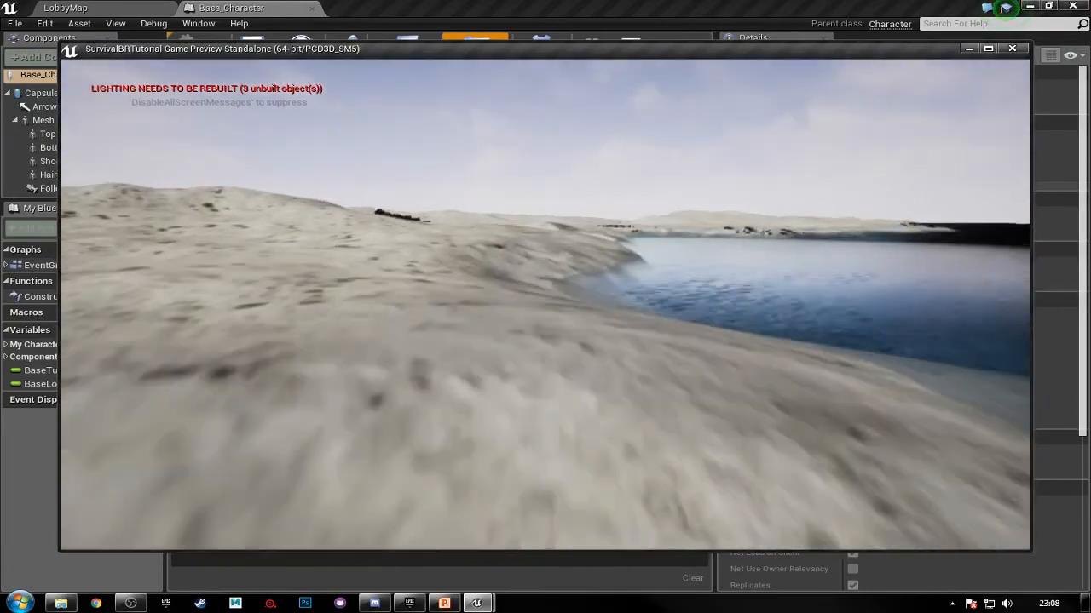
{"action": "key", "text": "w"}
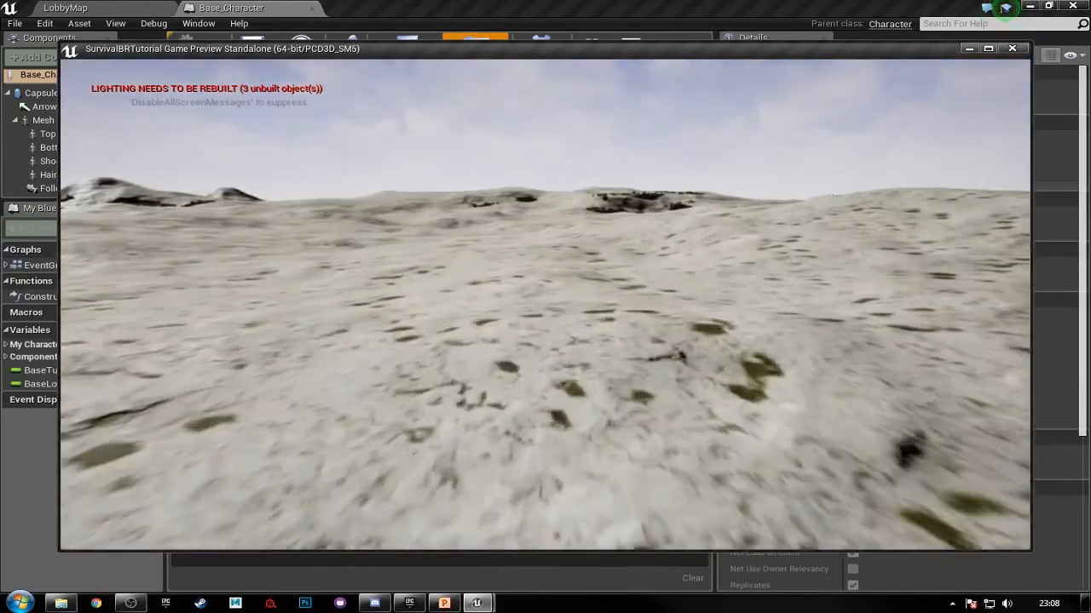
{"action": "key", "text": "w"}
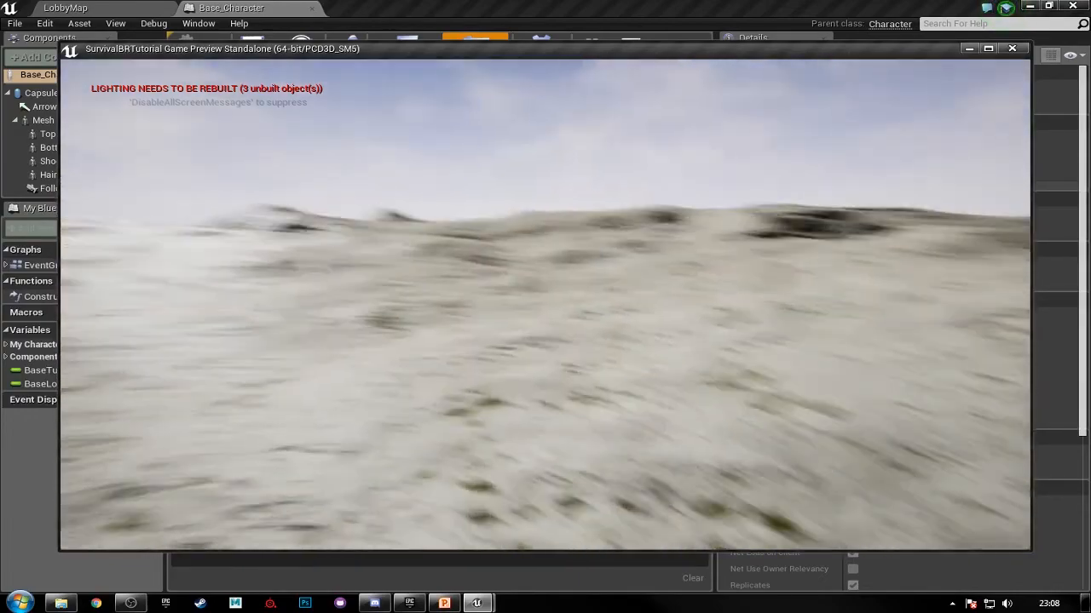
{"action": "key", "text": "w"}
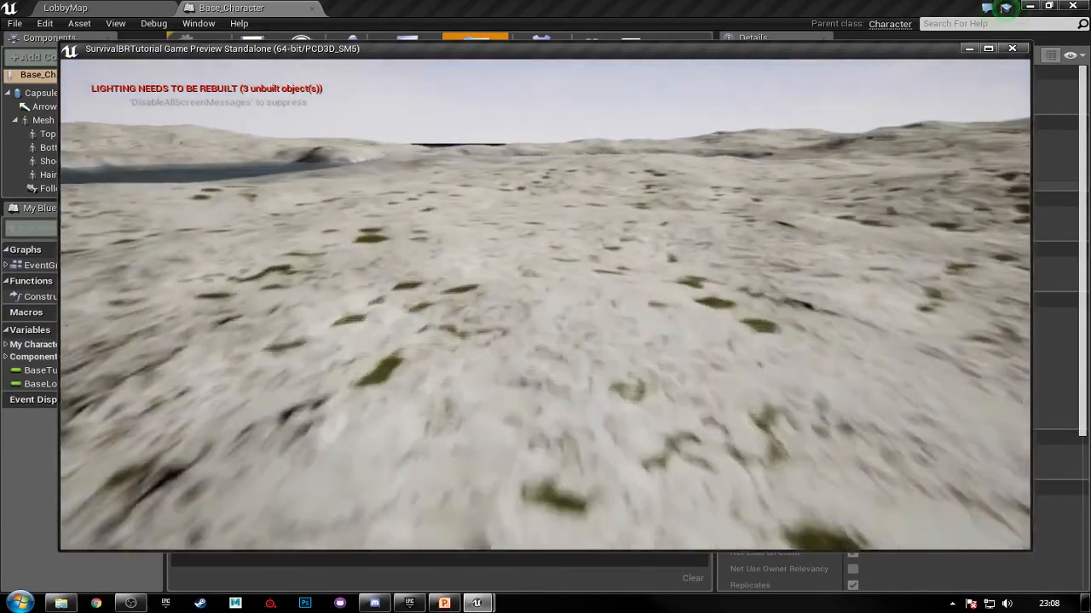
{"action": "key", "text": "w"}
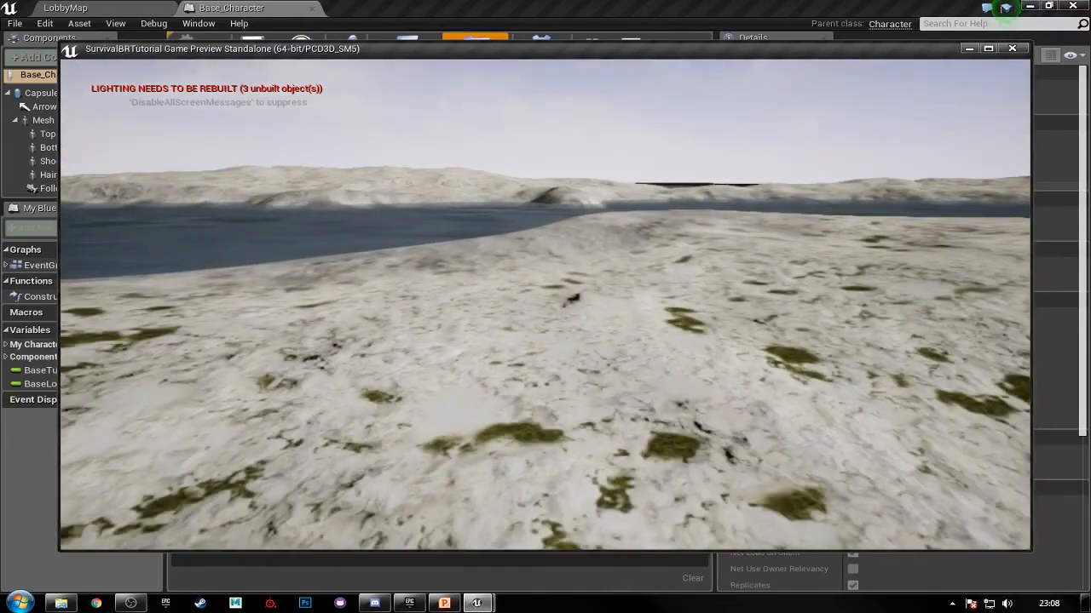
{"action": "key", "text": "Escape"}
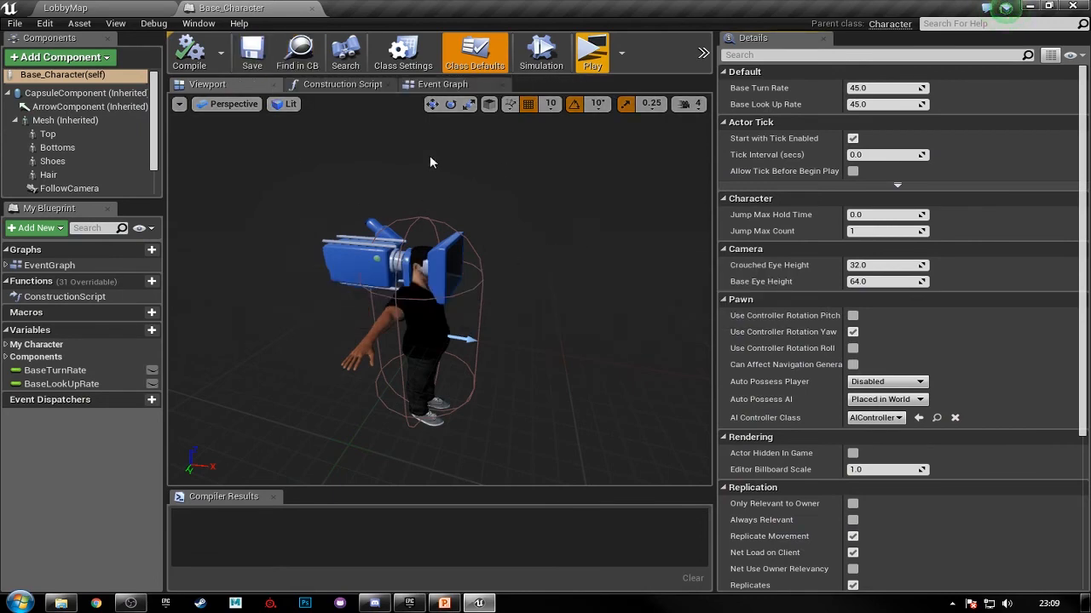
- Return to LobbyMap, look over the terrain around the player starts, and save the current level
{"action": "left_click", "coordinate": [66, 7]}
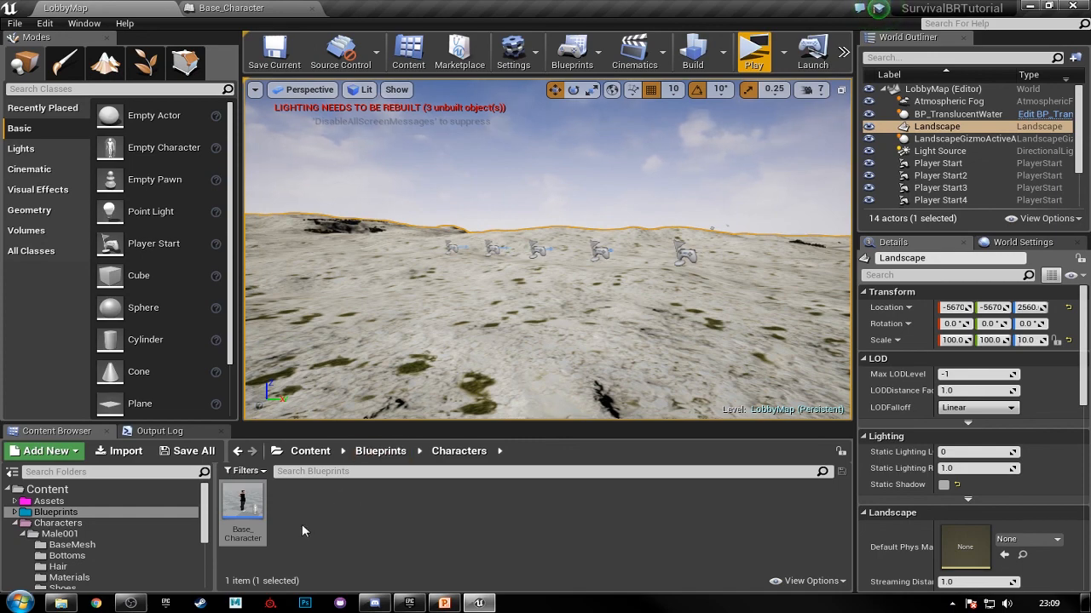
{"action": "right_click_drag", "start_coordinate": [470, 308], "coordinate": [682, 401]}
{"action": "right_click_drag", "start_coordinate": [489, 312], "coordinate": [196, 255]}
{"action": "right_click_drag", "start_coordinate": [573, 311], "coordinate": [477, 309]}
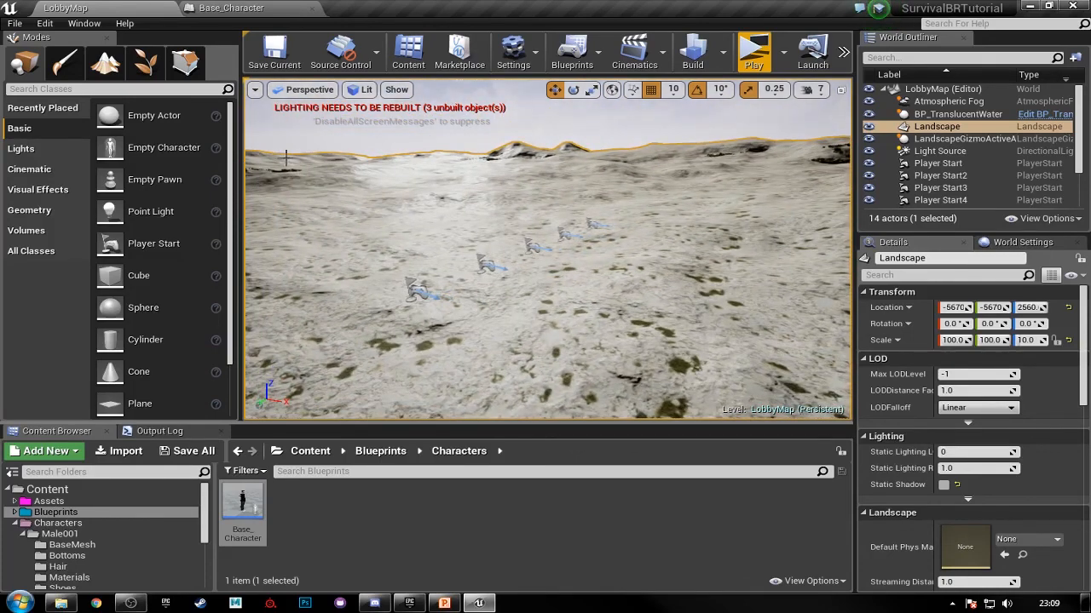
{"action": "left_click", "coordinate": [275, 58]}
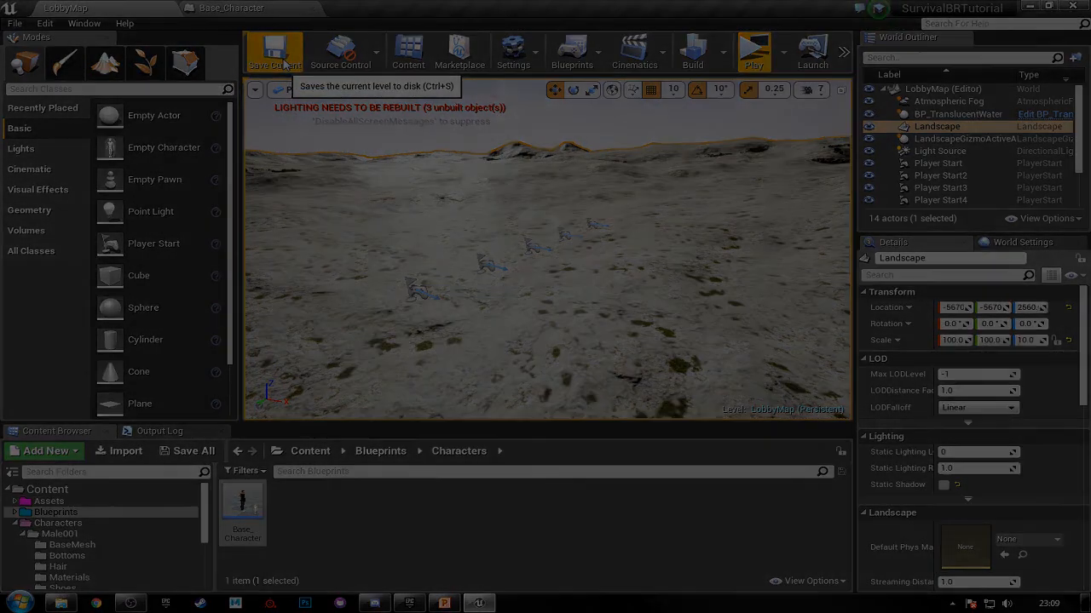